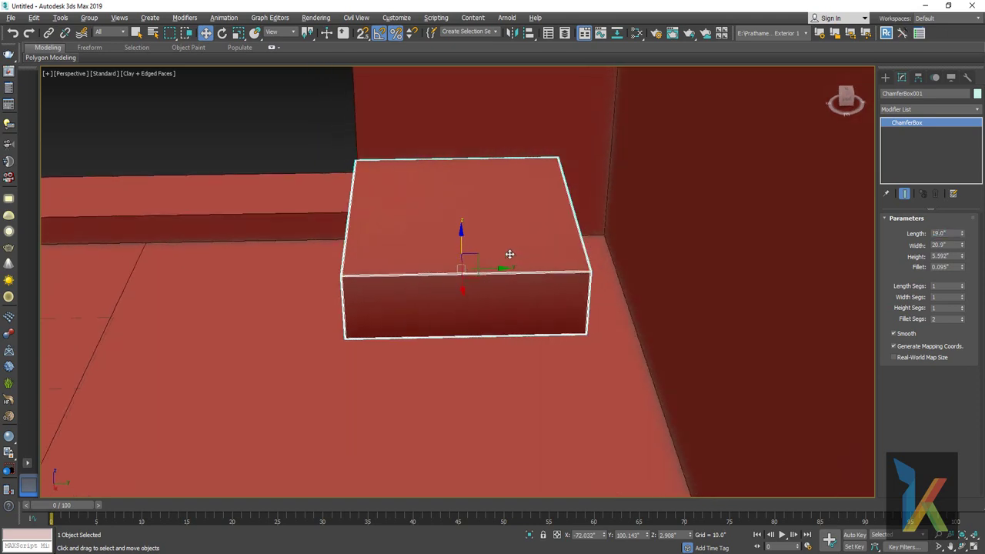
# Slide ChamferBox001 along Y and set its Length to 22.0".
pyautogui.moveTo(496, 269); pyautogui.dragTo(556, 269)
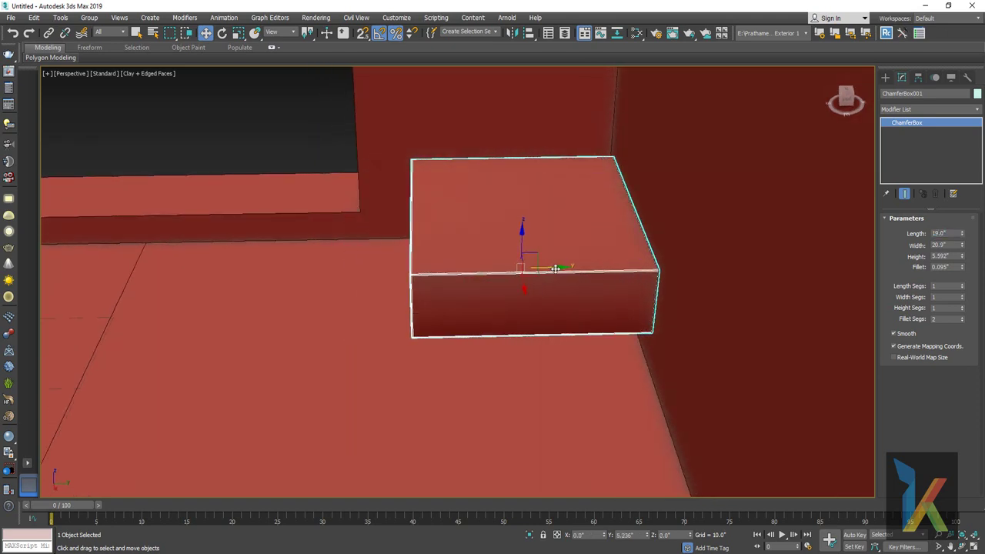
pyautogui.moveTo(558, 269); pyautogui.dragTo(526, 269)
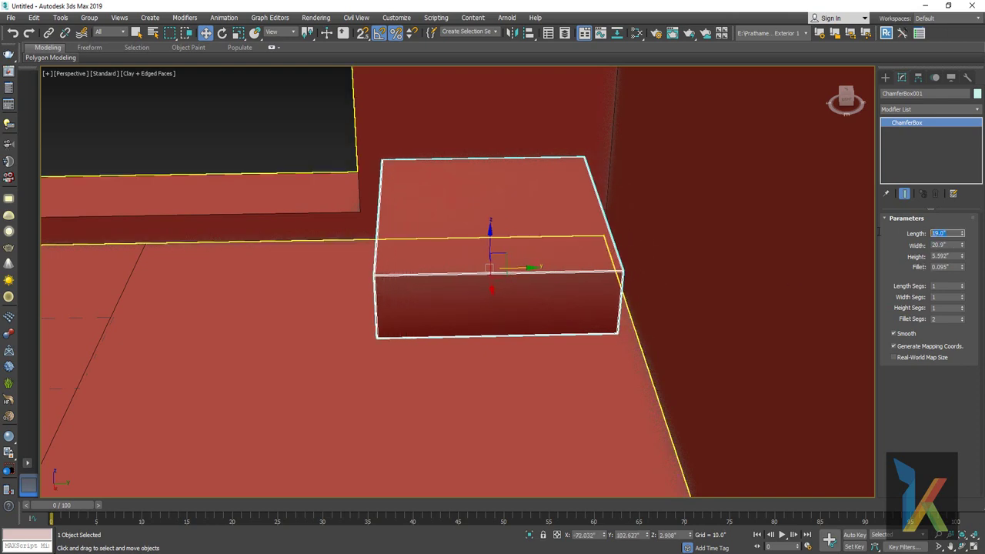
pyautogui.write('20')
pyautogui.press('Return')
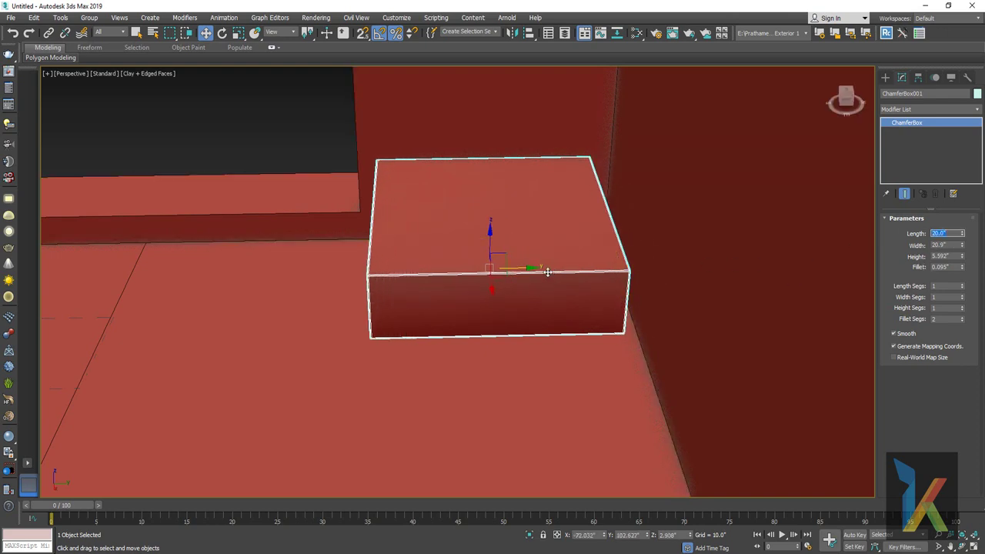
pyautogui.moveTo(526, 269); pyautogui.dragTo(551, 267)
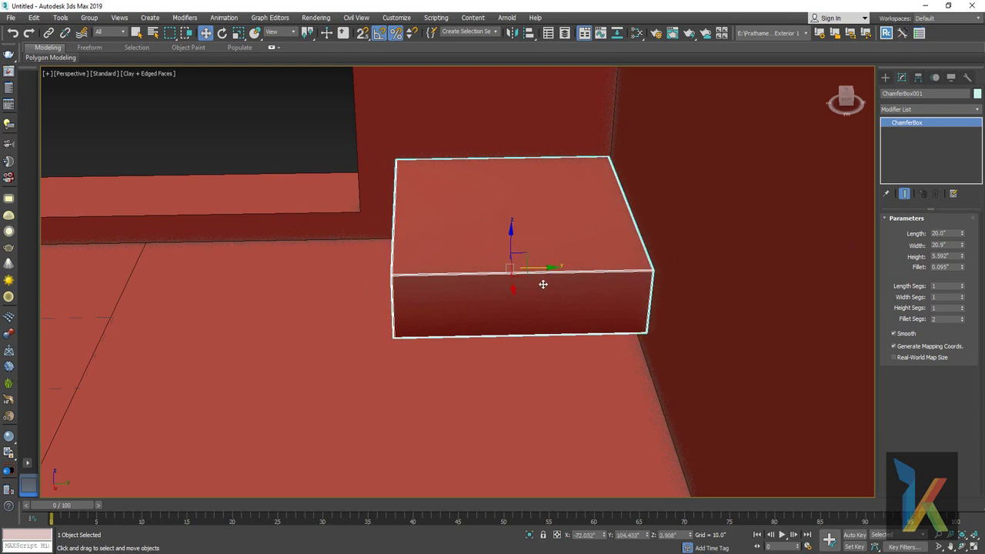
pyautogui.moveTo(543, 282)
pyautogui.keyDown('alt'); pyautogui.mouseDown(button='middle')
pyautogui.moveTo(554, 289)
pyautogui.moveTo(546, 284)
pyautogui.mouseUp(button='middle'); pyautogui.keyUp('alt')
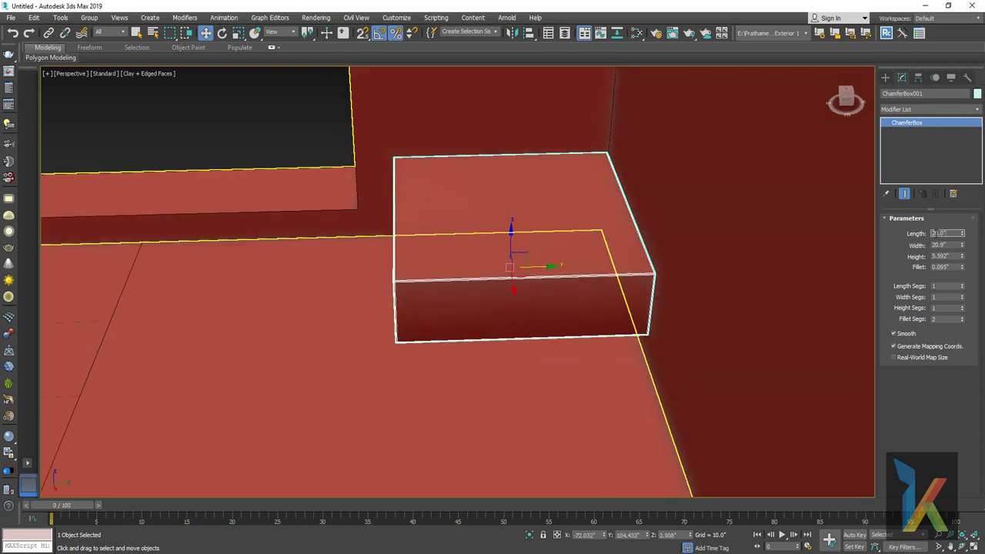
pyautogui.press('Return')
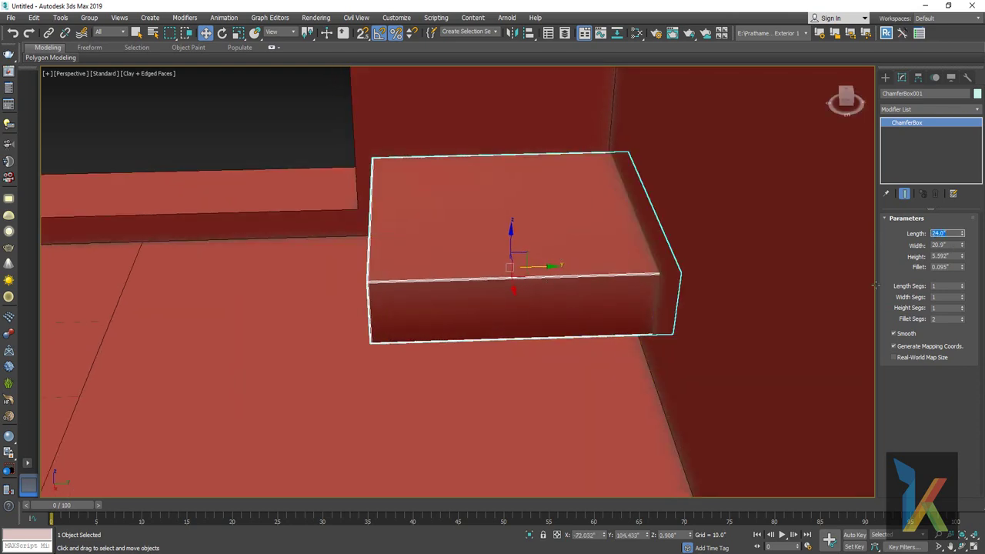
pyautogui.press('Return')
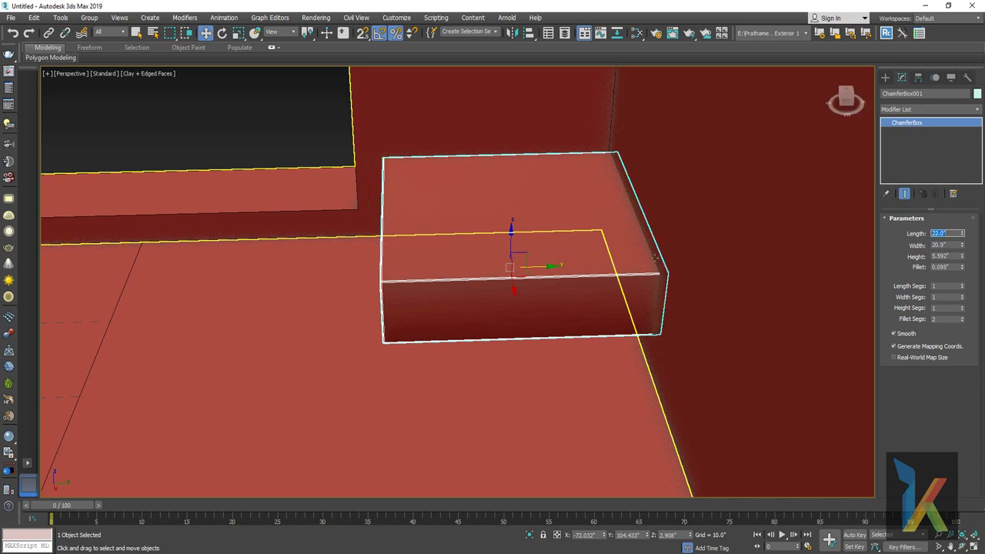
# Turn off see-through display and shift the box slightly back along Y.
pyautogui.hotkey('alt', 'x')
pyautogui.moveTo(548, 266); pyautogui.dragTo(542, 266)
pyautogui.moveTo(541, 266)
pyautogui.keyDown('alt'); pyautogui.mouseDown(button='middle')
pyautogui.moveTo(598, 297)
pyautogui.moveTo(653, 287)
pyautogui.moveTo(469, 311)
pyautogui.moveTo(475, 273)
pyautogui.moveTo(535, 236)
pyautogui.mouseUp(button='middle'); pyautogui.keyUp('alt')
# In the Left view, lower the cabinet box slightly to adjust its height.
pyautogui.moveTo(505, 230); pyautogui.dragTo(503, 225)
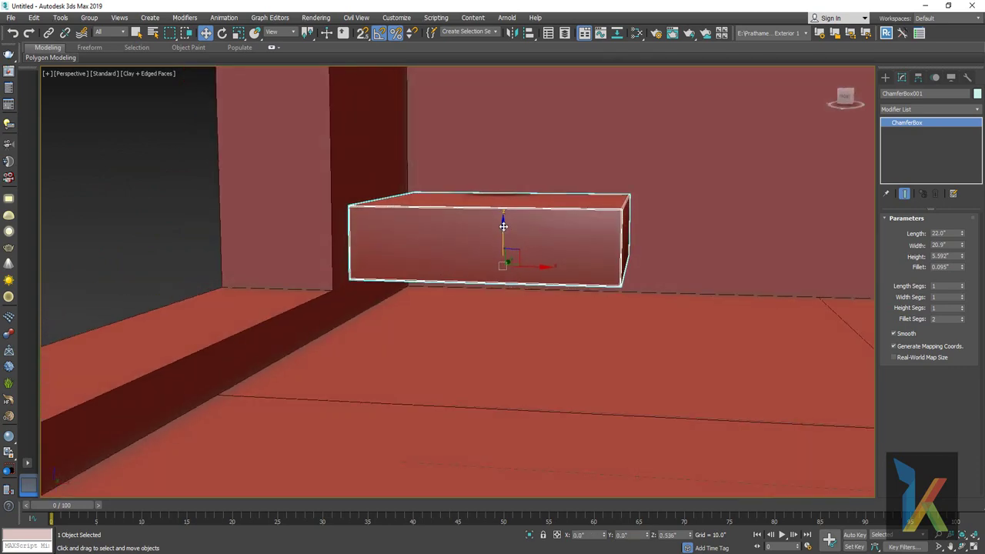
pyautogui.press('l')
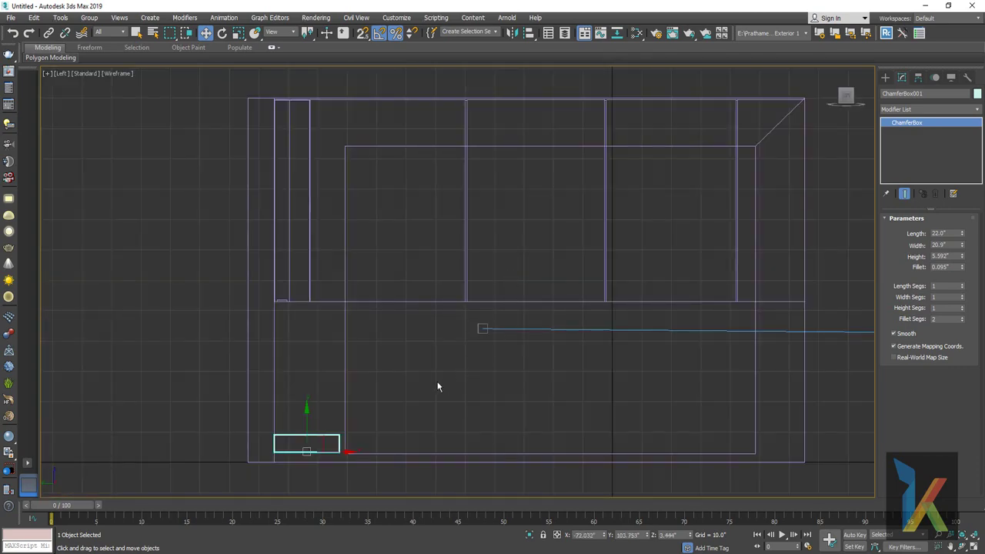
pyautogui.moveTo(437, 387); pyautogui.dragTo(486, 310, button='middle')
pyautogui.scroll(5, 452, 347)
pyautogui.moveTo(400, 403); pyautogui.dragTo(721, 184, button='middle')
pyautogui.scroll(3, 458, 299)
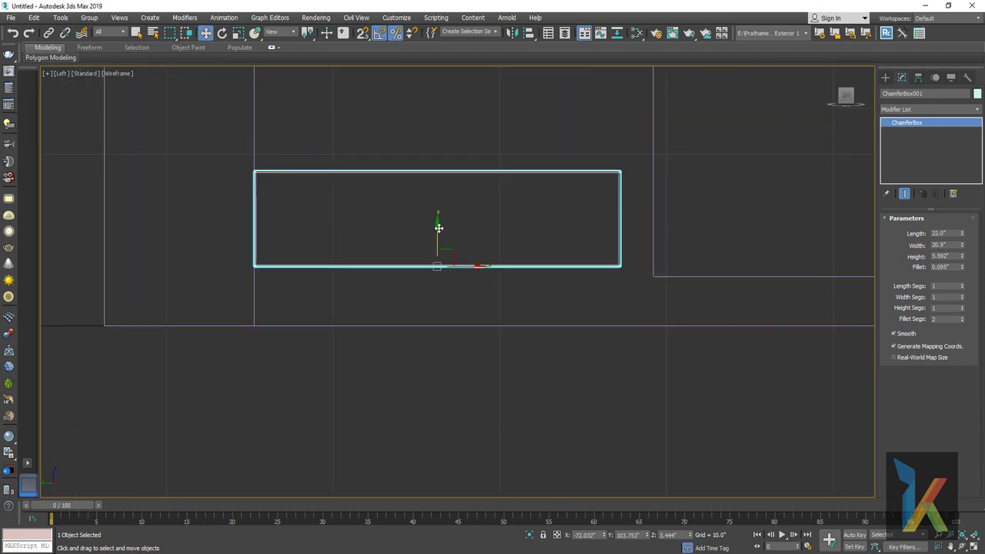
pyautogui.moveTo(439, 227); pyautogui.dragTo(439, 236)
pyautogui.scroll(-3, 581, 269)
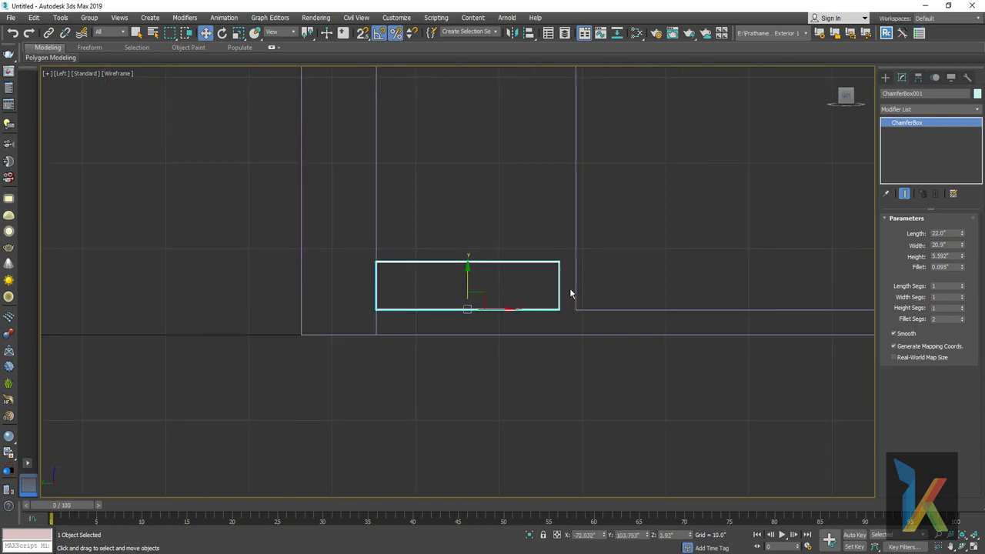
# In Top view, use 2.5D Snap to set the box flush against Rectangle002's corner.
pyautogui.press('t')
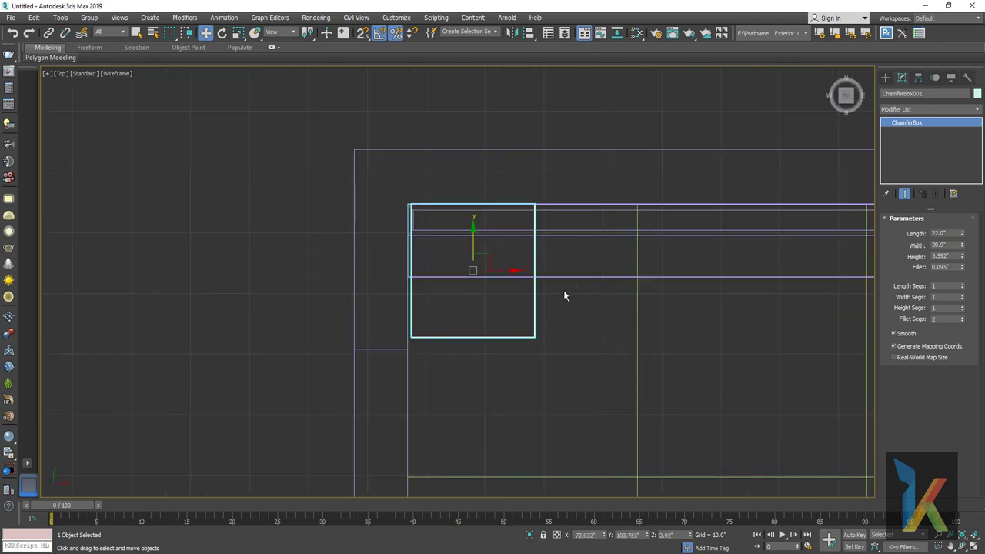
pyautogui.scroll(-1, 508, 289)
pyautogui.moveTo(453, 284); pyautogui.dragTo(438, 281, button='middle')
pyautogui.scroll(3, 434, 282)
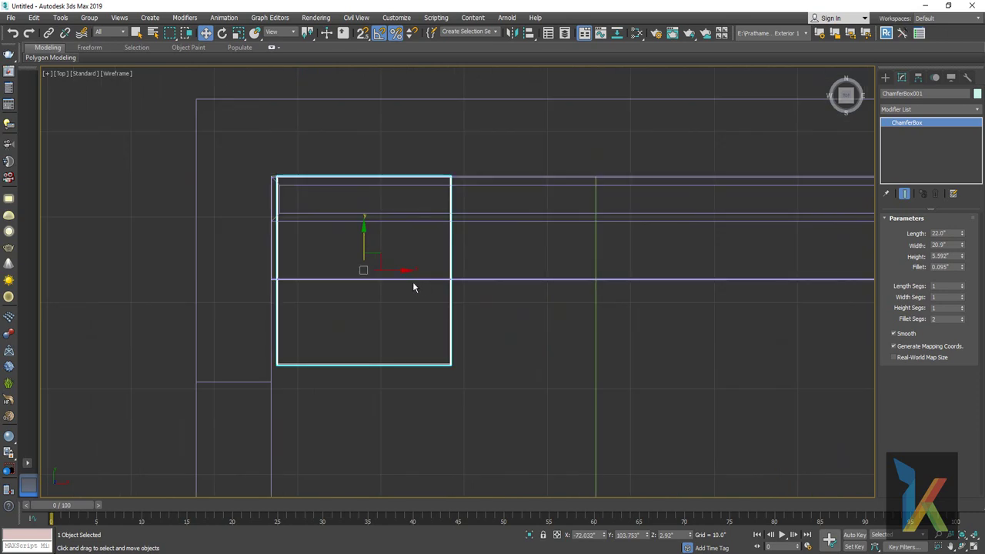
pyautogui.scroll(3, 358, 233)
pyautogui.moveTo(373, 228); pyautogui.dragTo(421, 213, button='middle')
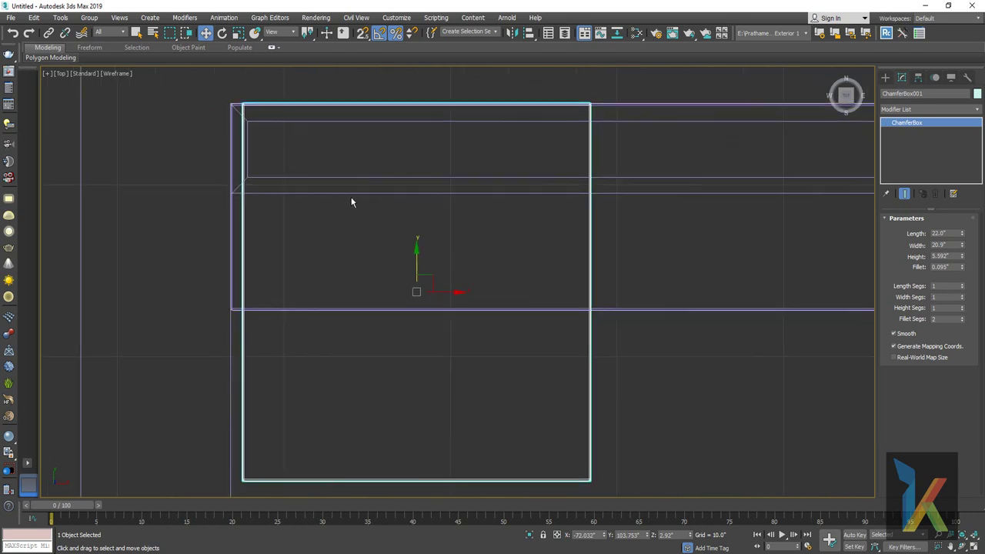
pyautogui.click(362, 33)
pyautogui.moveTo(240, 108); pyautogui.dragTo(246, 125)
pyautogui.press('s')
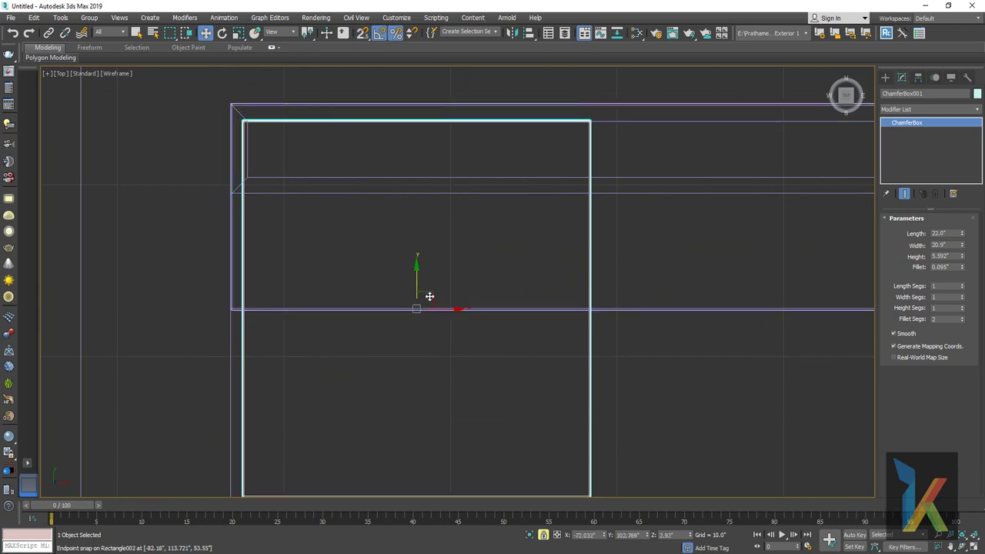
pyautogui.moveTo(429, 297); pyautogui.dragTo(419, 280)
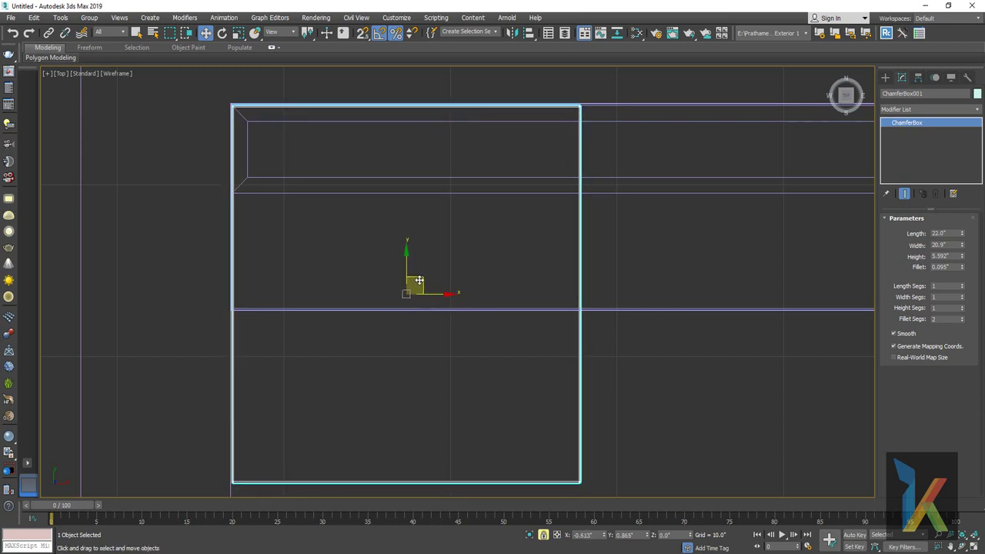
pyautogui.scroll(-3, 468, 293)
pyautogui.scroll(-3, 455, 280)
pyautogui.moveTo(454, 279); pyautogui.dragTo(438, 284, button='middle')
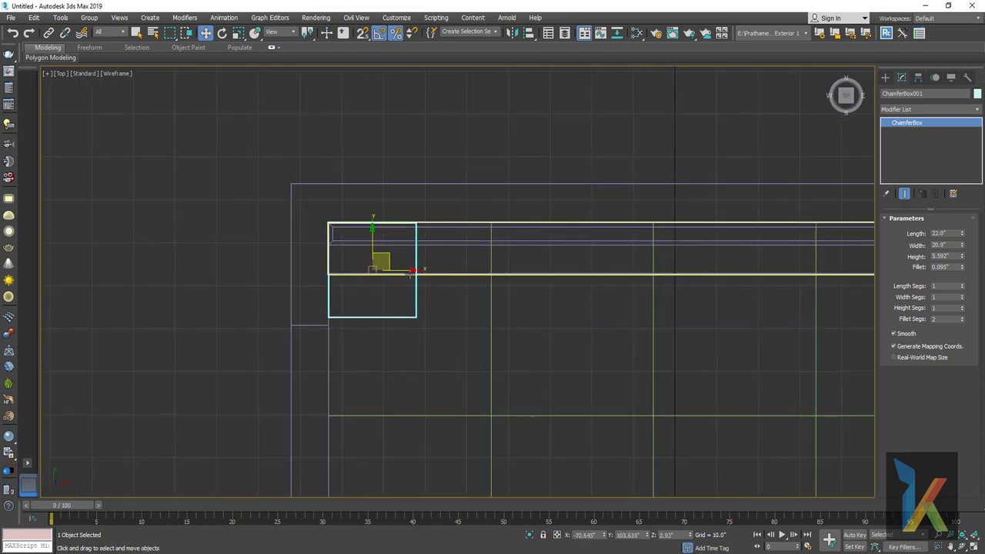
# Clone the box as a Copy, ChamferBox002, and move it along X across the bed area.
pyautogui.keyDown('shift'); pyautogui.moveTo(410, 271); pyautogui.dragTo(756, 270); pyautogui.keyUp('shift')
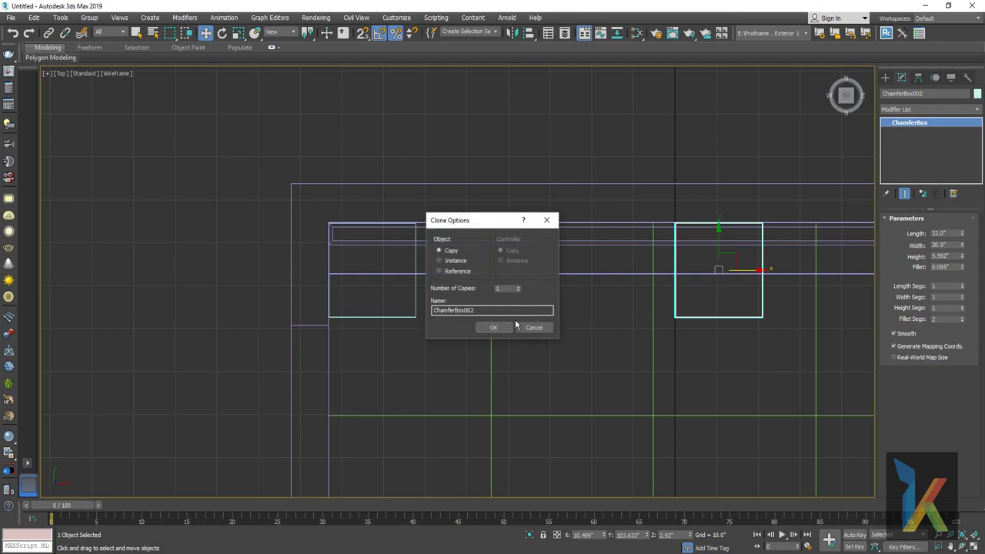
pyautogui.click(493, 328)
pyautogui.moveTo(582, 321); pyautogui.dragTo(326, 337, button='middle')
pyautogui.moveTo(442, 288); pyautogui.dragTo(645, 314)
pyautogui.scroll(3, 646, 311)
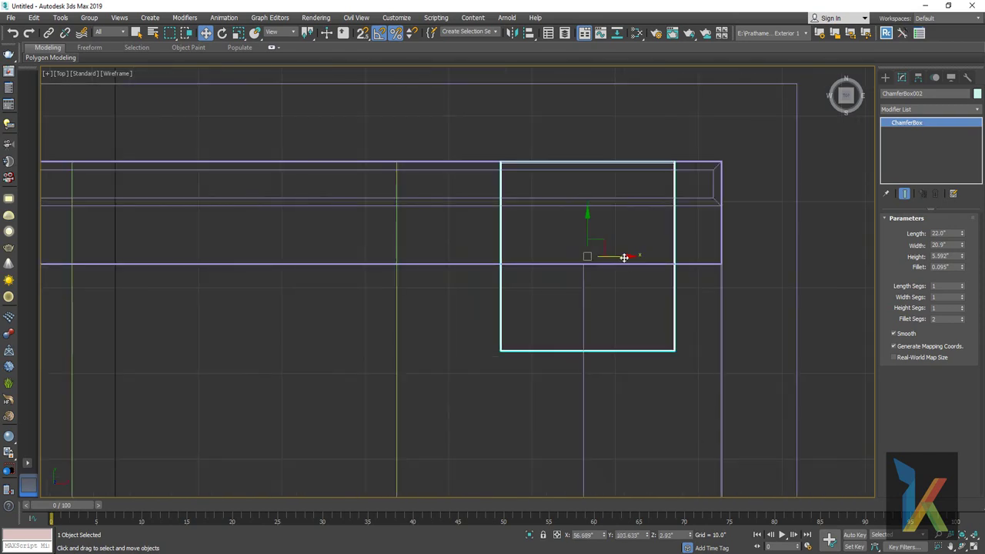
pyautogui.moveTo(624, 257); pyautogui.dragTo(672, 260)
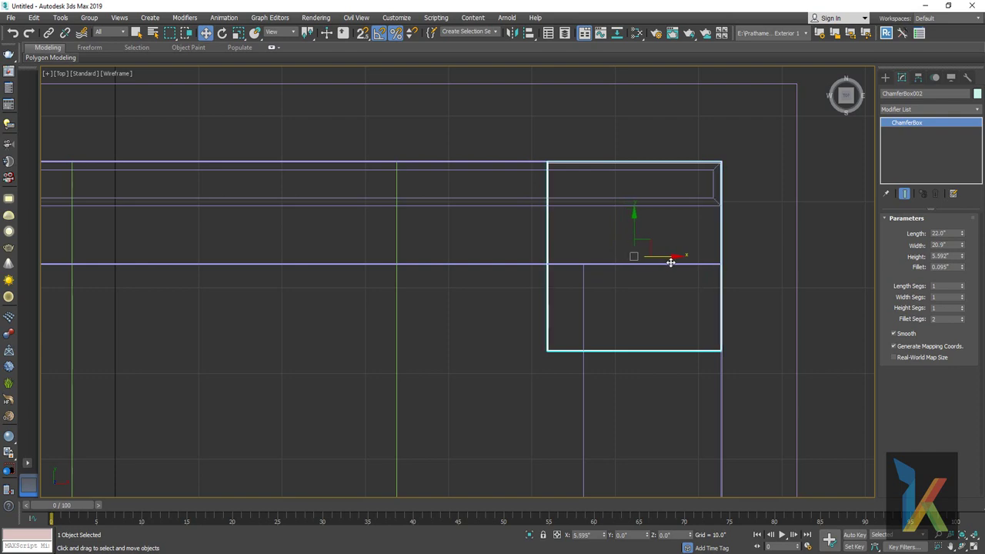
pyautogui.scroll(-2, 652, 363)
pyautogui.scroll(-2, 652, 363)
pyautogui.scroll(-2, 552, 281)
# Review the copy in Perspective, then select the bed group in the Top view.
pyautogui.press('super+shift')
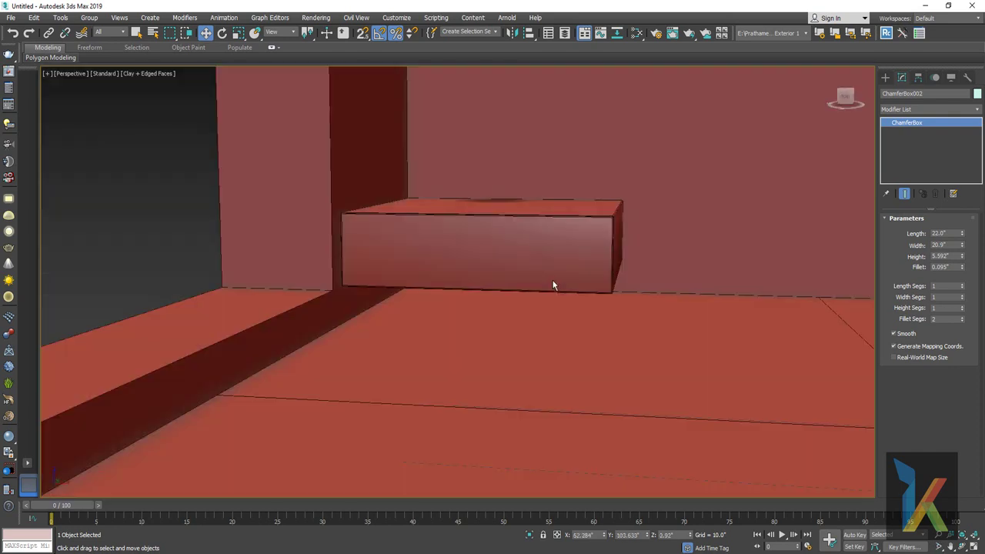
pyautogui.scroll(-3, 564, 306)
pyautogui.keyDown('alt'); pyautogui.moveTo(564, 306); pyautogui.dragTo(402, 333, button='middle'); pyautogui.keyUp('alt')
pyautogui.scroll(-5, 402, 332)
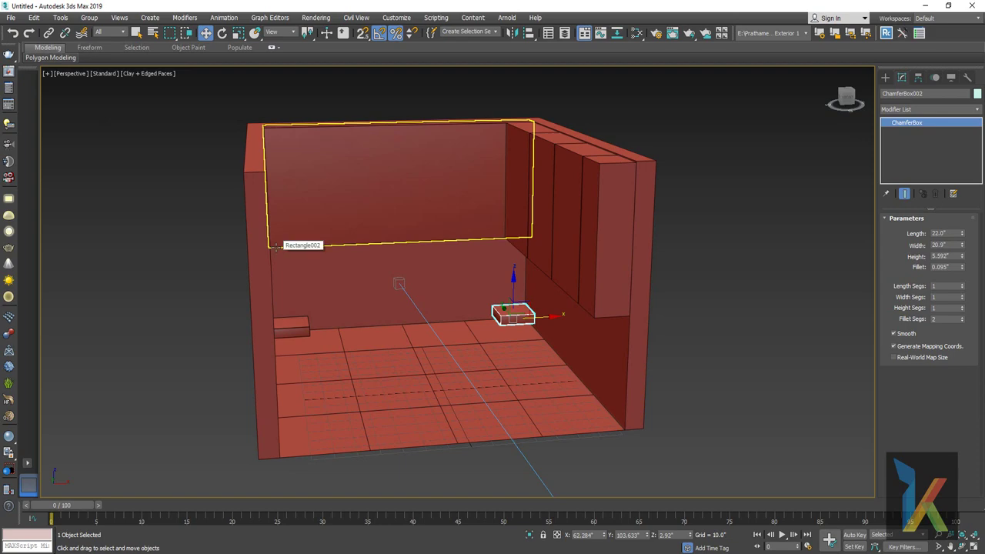
pyautogui.hotkey('alt', 'w')
pyautogui.click(419, 331)
# Frame the bed group in Perspective and move it toward the back wall.
pyautogui.rightClick(417, 318)
pyautogui.click(472, 337)
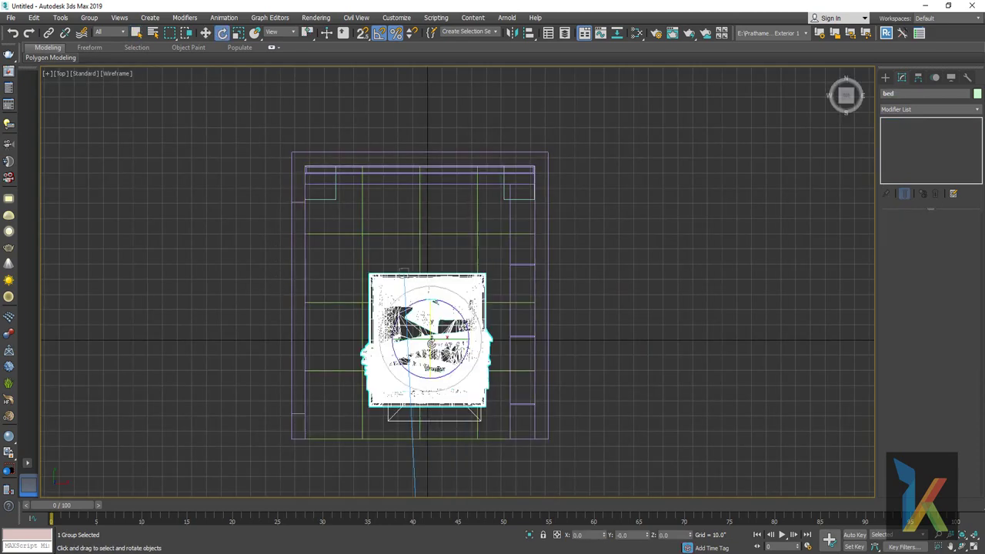
pyautogui.press('F3')
pyautogui.scroll(3, 435, 337)
pyautogui.scroll(3, 437, 336)
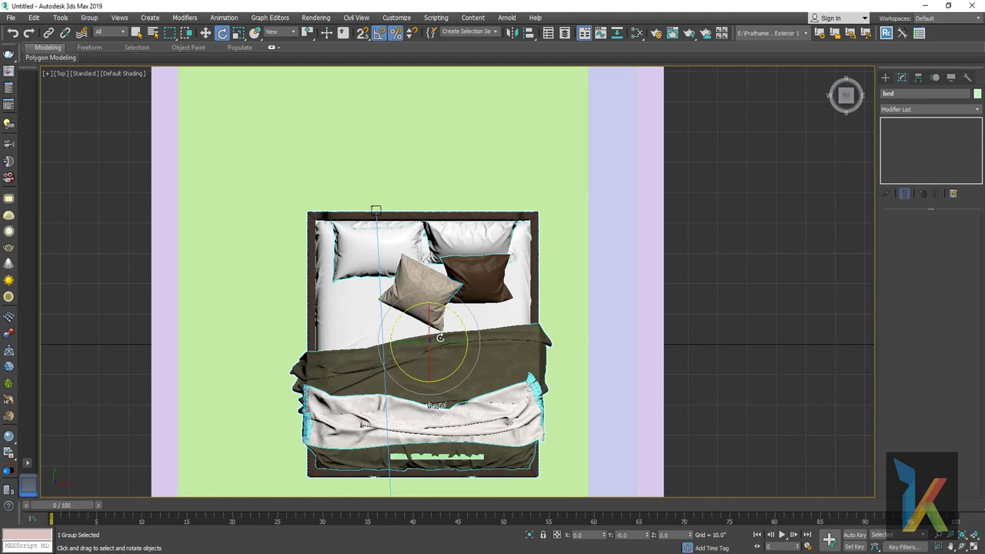
pyautogui.press('w')
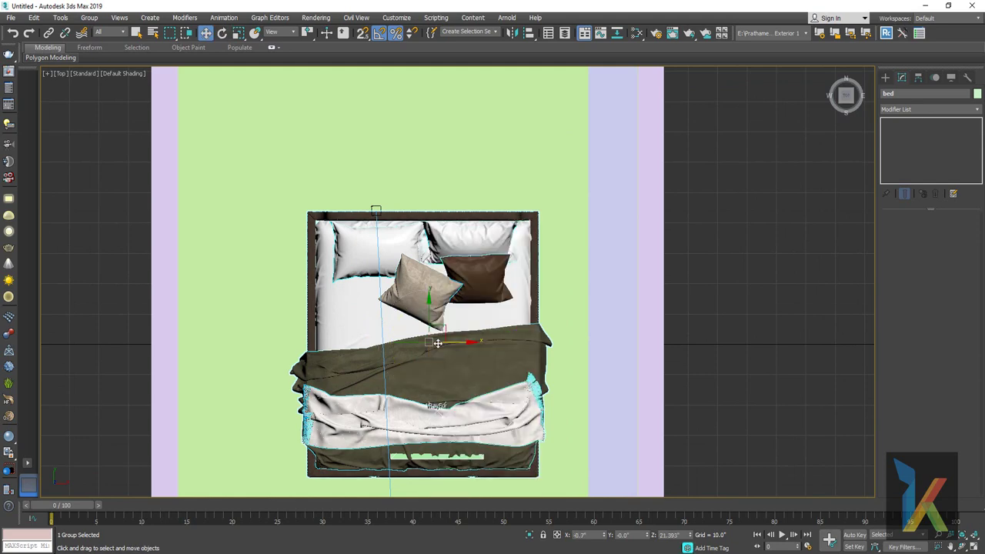
pyautogui.press('p')
pyautogui.press('z')
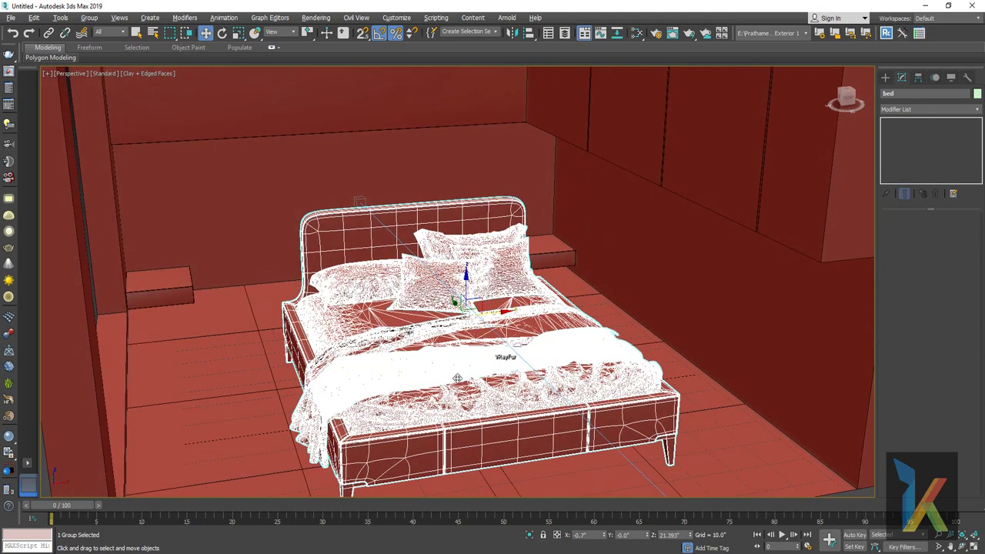
pyautogui.keyDown('alt'); pyautogui.moveTo(458, 377); pyautogui.dragTo(481, 373, button='middle'); pyautogui.keyUp('alt')
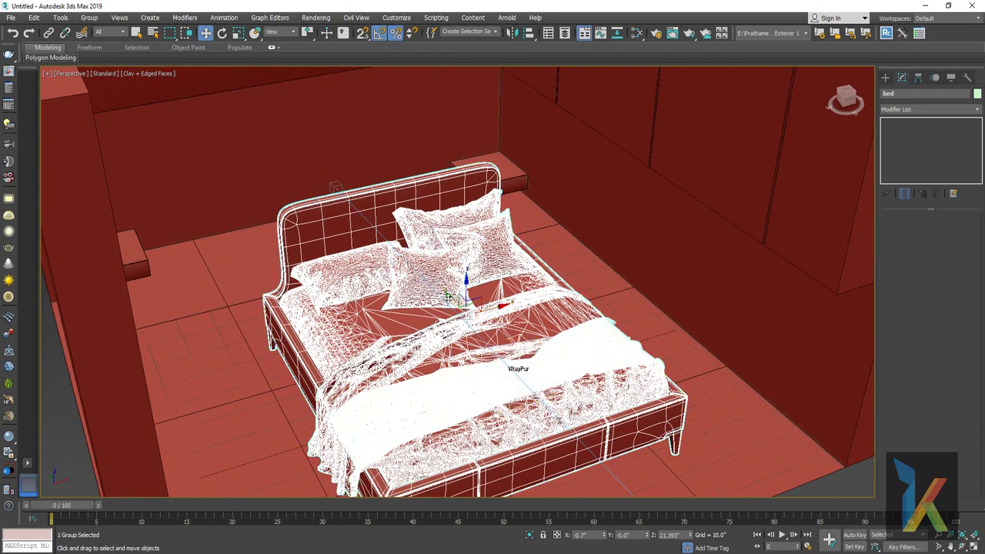
pyautogui.moveTo(435, 288); pyautogui.dragTo(381, 245)
pyautogui.press('y')
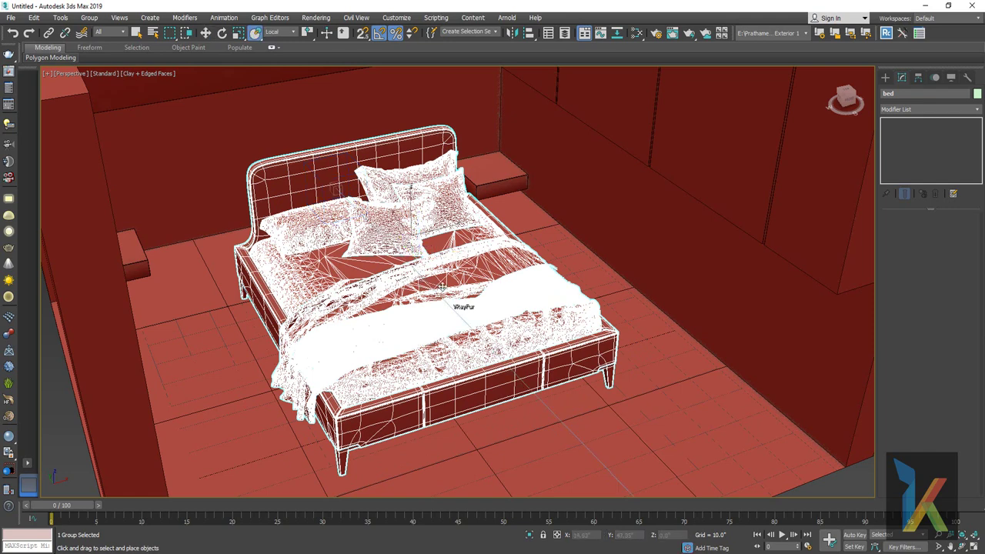
pyautogui.keyDown('alt'); pyautogui.moveTo(442, 286); pyautogui.dragTo(441, 296, button='middle'); pyautogui.keyUp('alt')
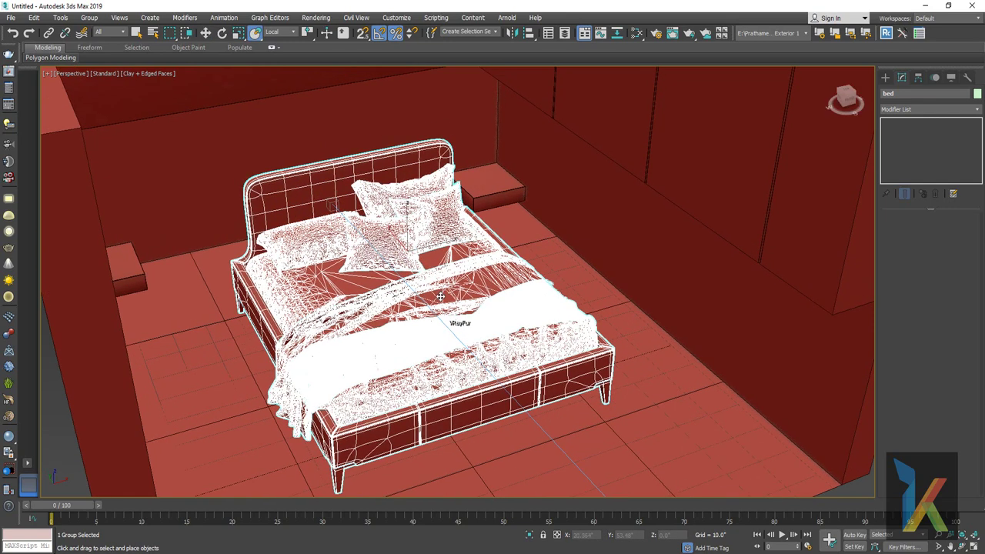
# In Top view, move the bed group up against the back wall and slightly left.
pyautogui.press('t')
pyautogui.scroll(-1, 407, 231)
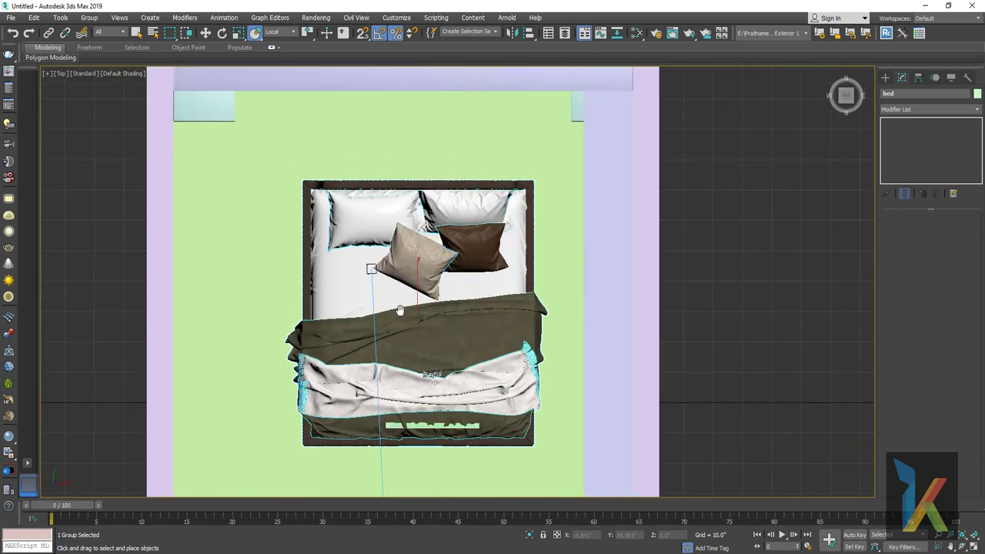
pyautogui.scroll(-2, 407, 230)
pyautogui.scroll(-1, 400, 312)
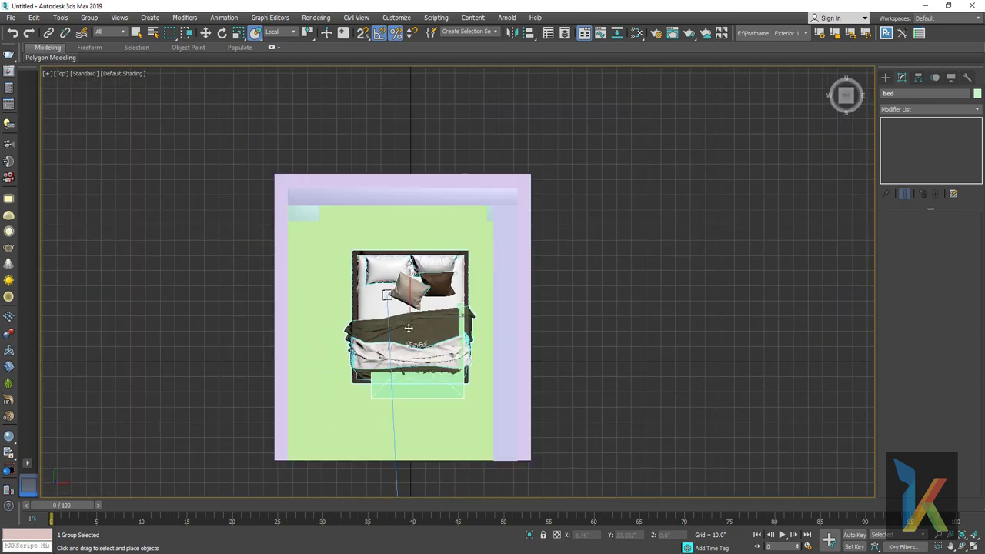
pyautogui.rightClick(409, 328)
pyautogui.click(420, 337)
pyautogui.scroll(3, 391, 285)
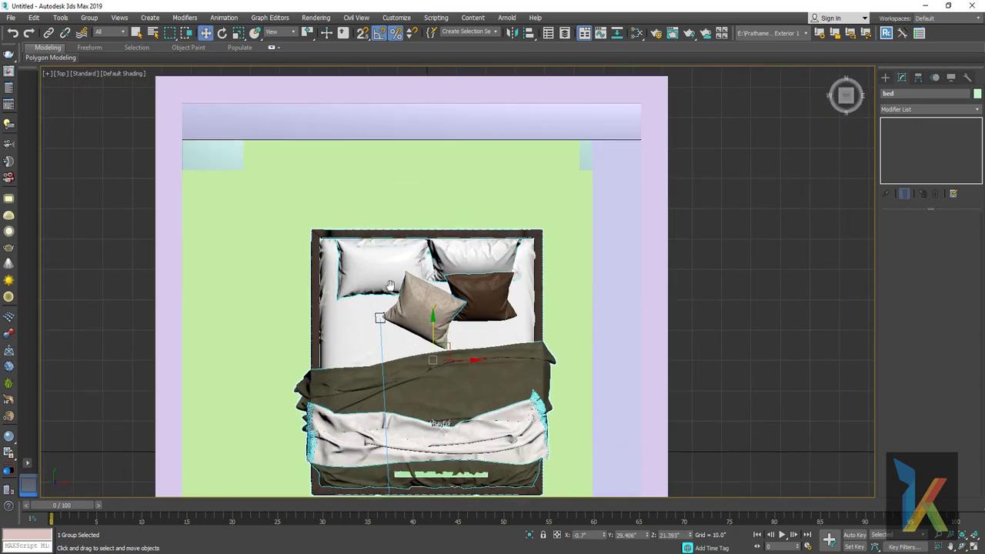
pyautogui.moveTo(391, 284)
pyautogui.mouseDown(button='middle')
pyautogui.moveTo(356, 299)
pyautogui.moveTo(332, 292)
pyautogui.mouseUp(button='middle')
pyautogui.moveTo(374, 329); pyautogui.dragTo(361, 244)
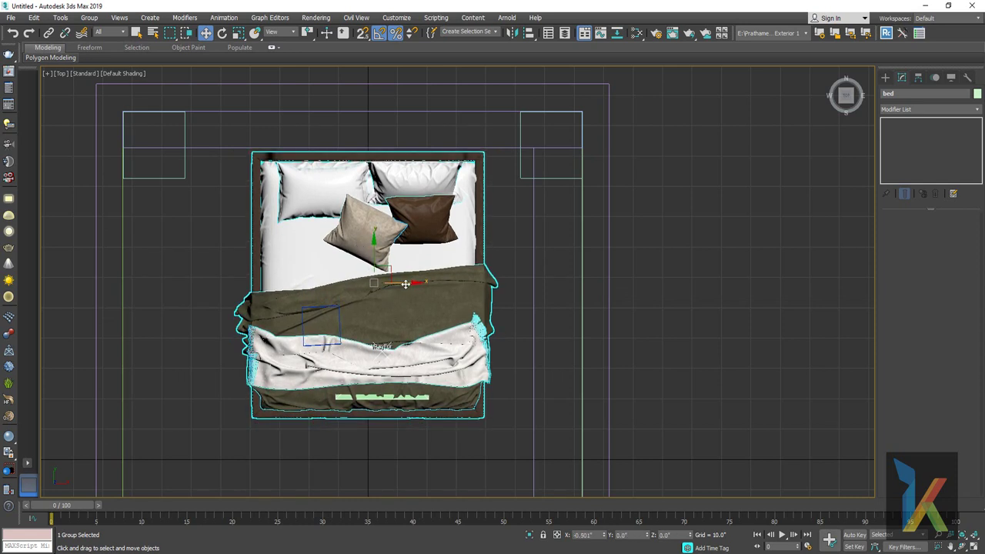
pyautogui.moveTo(405, 284); pyautogui.dragTo(399, 286)
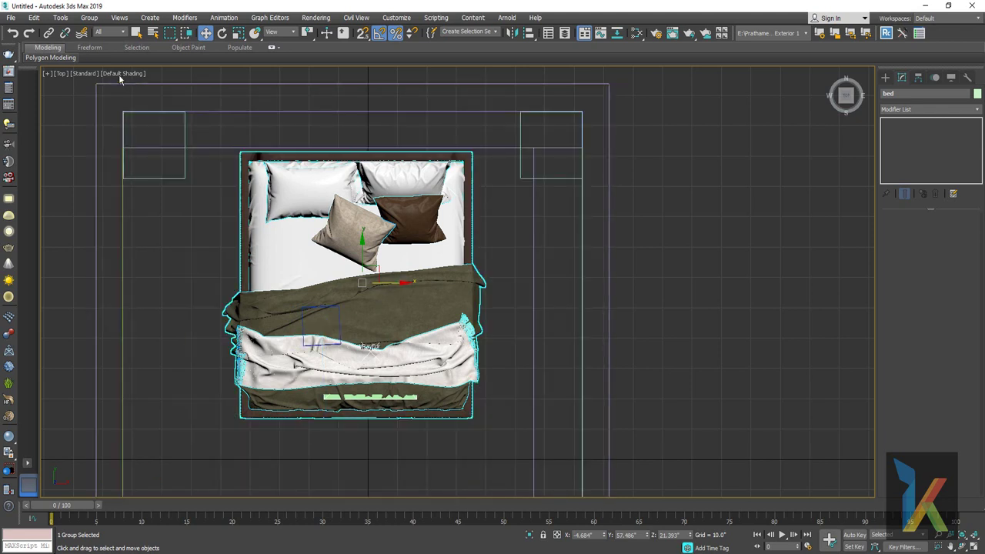
# Switch the Top viewport's display quality to Performance.
pyautogui.click(120, 73)
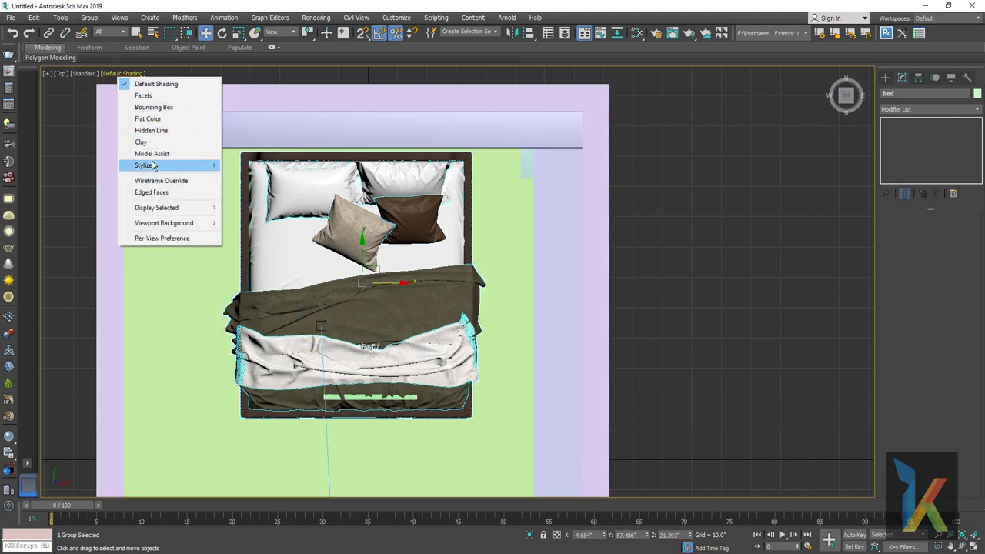
pyautogui.click(82, 74)
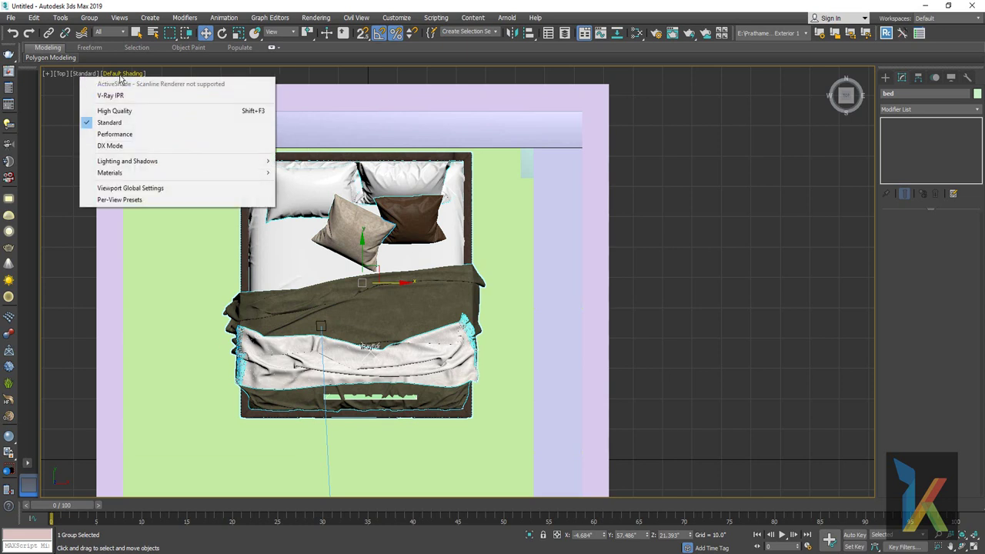
pyautogui.click(114, 134)
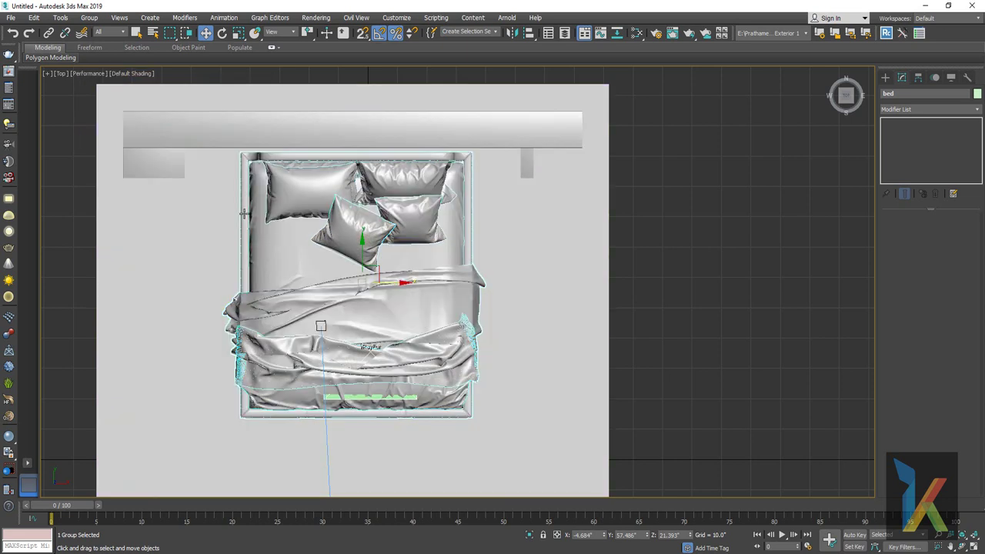
# Nudge the bed group down in Y to 31.743, slightly off the back wall.
pyautogui.moveTo(361, 243); pyautogui.dragTo(361, 259)
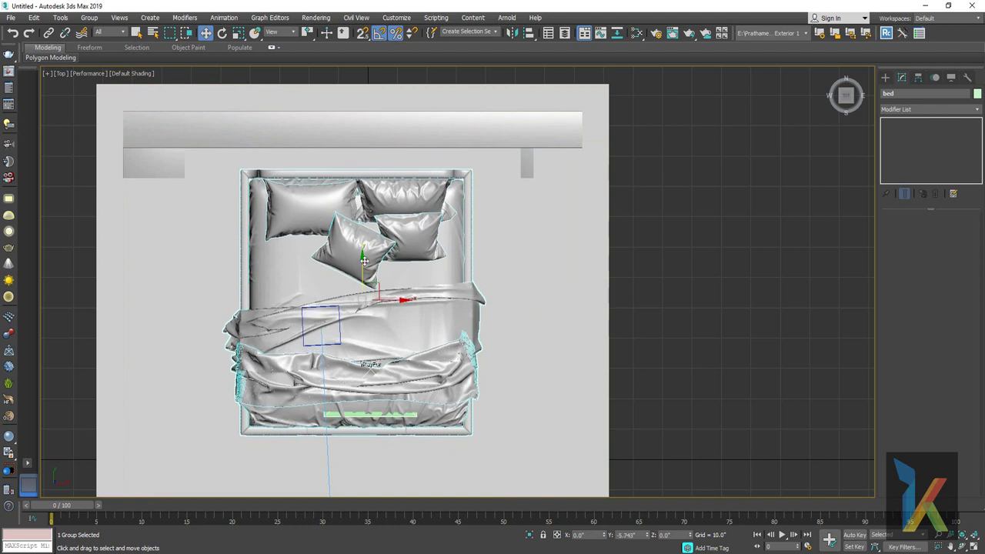
pyautogui.click(122, 76)
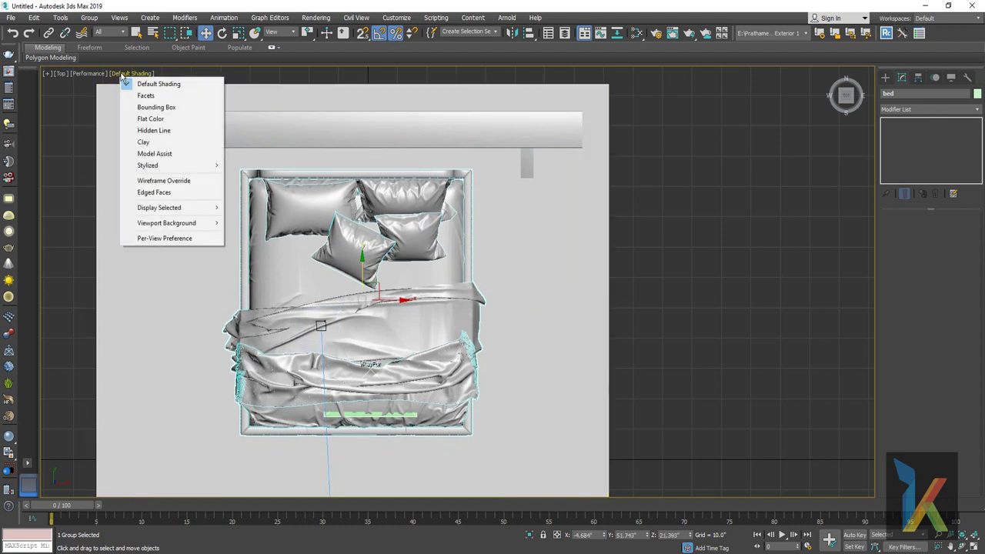
pyautogui.click(696, 181)
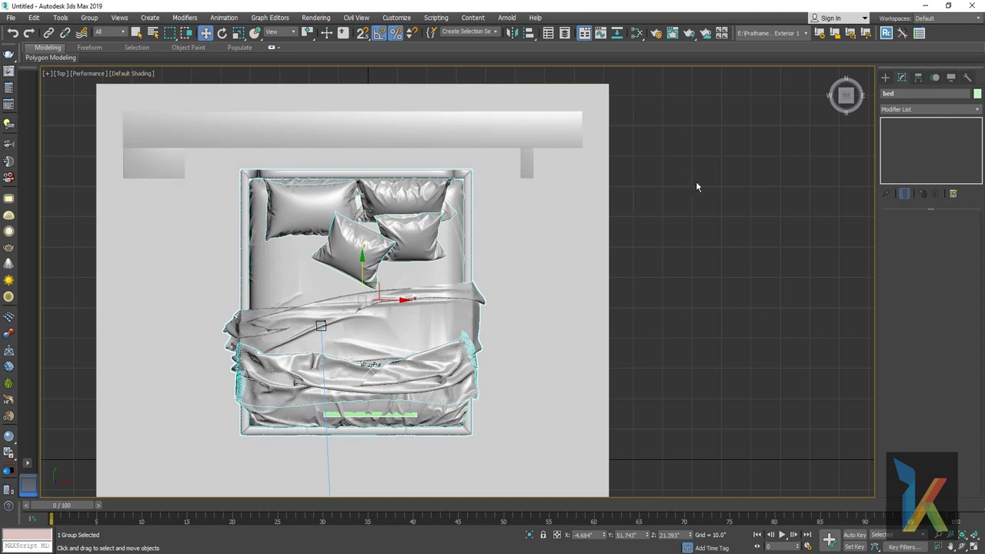
pyautogui.hotkey('ctrl', 'z')
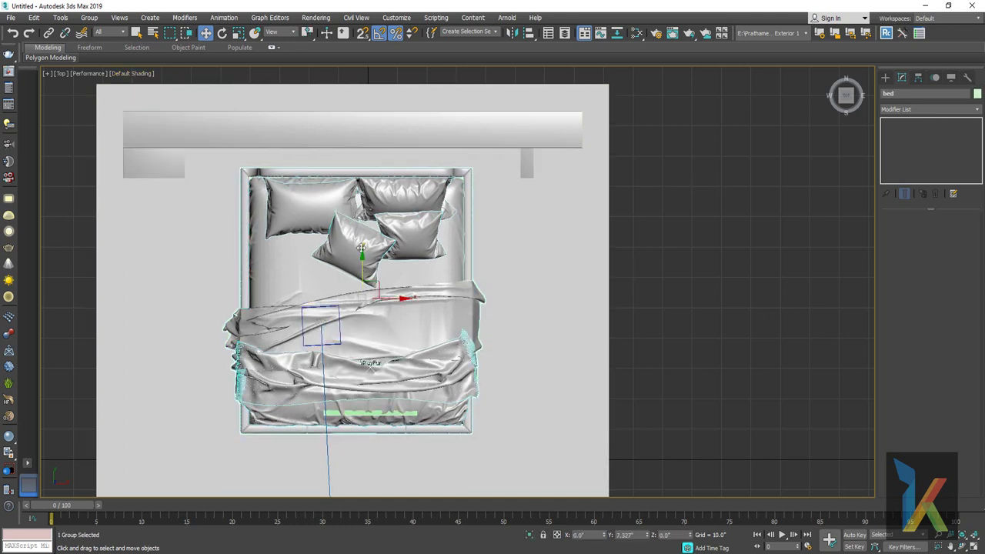
pyautogui.hotkey('ctrl', 'z')
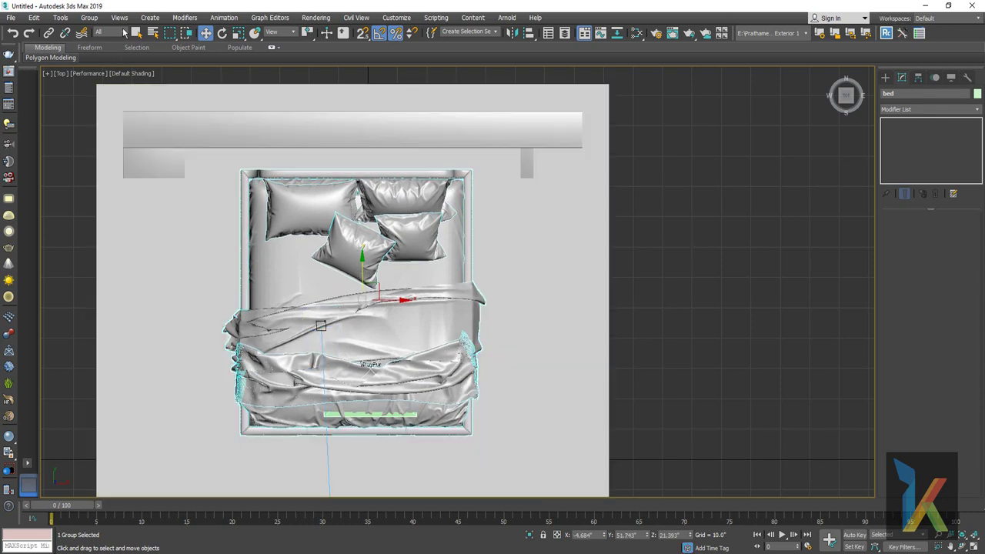
# Group the bed pieces as 'Bed' and orbit the Perspective view to face it from the front.
pyautogui.click(89, 17)
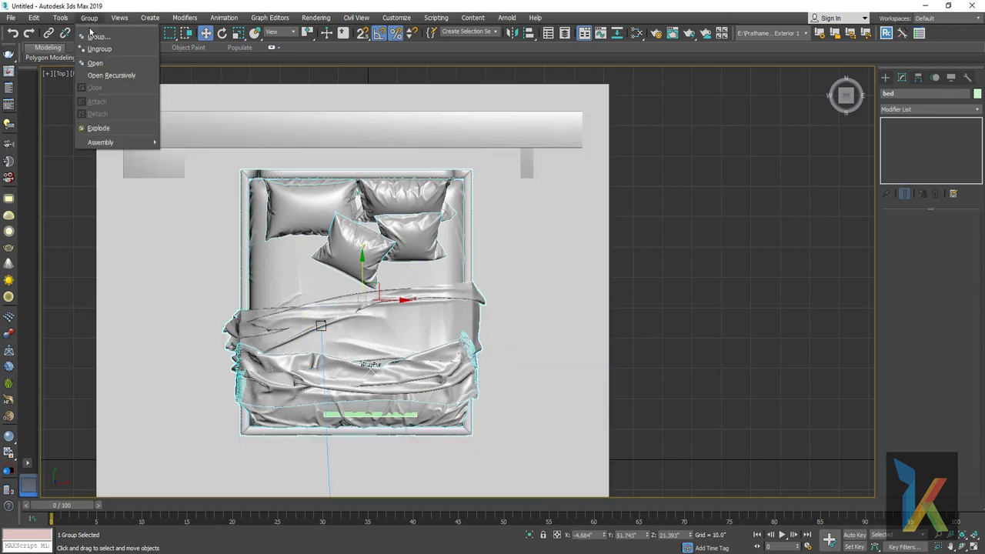
pyautogui.click(94, 36)
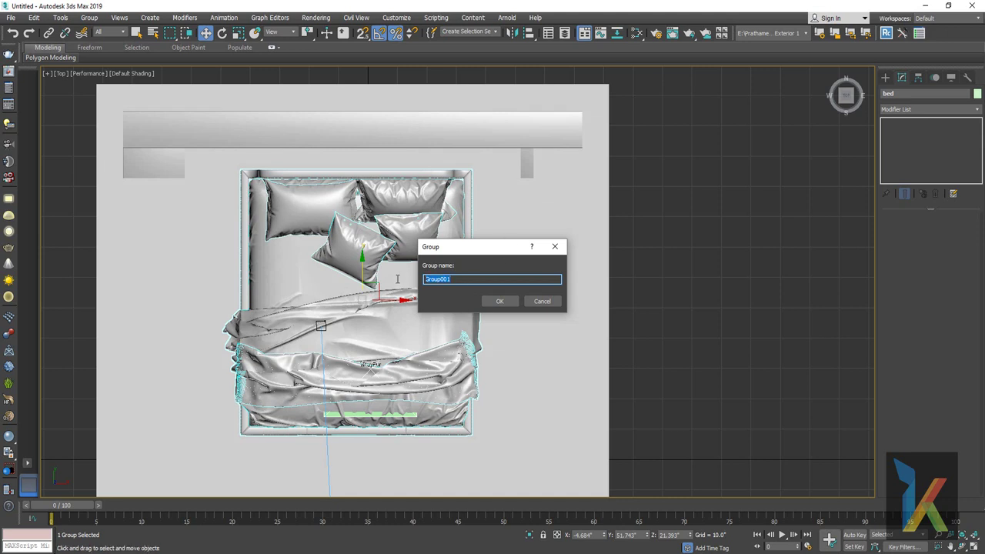
pyautogui.click(501, 300)
pyautogui.press('super+shift')
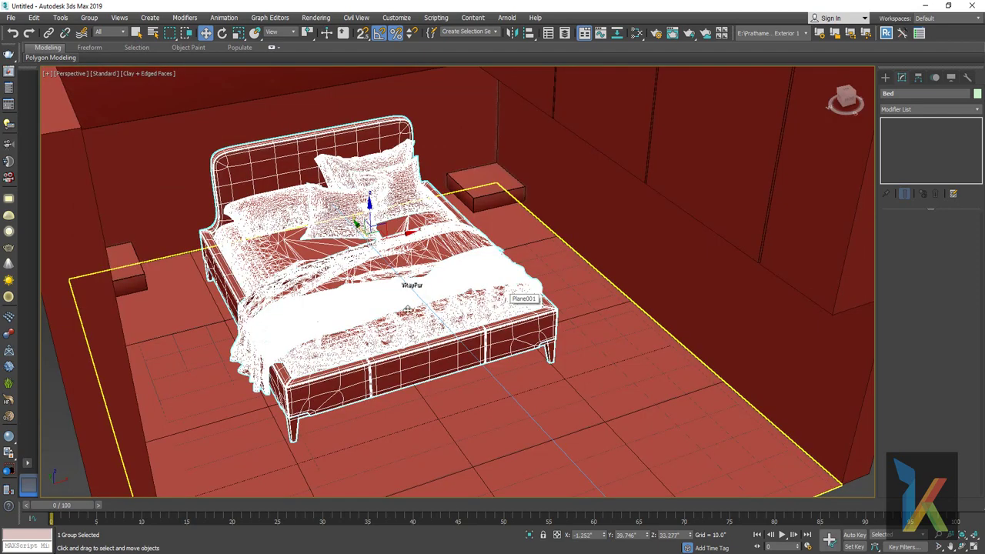
pyautogui.moveTo(450, 308)
pyautogui.keyDown('alt'); pyautogui.mouseDown(button='middle')
pyautogui.moveTo(423, 280)
pyautogui.moveTo(247, 282)
pyautogui.mouseUp(button='middle'); pyautogui.keyUp('alt')
pyautogui.scroll(5, 246, 282)
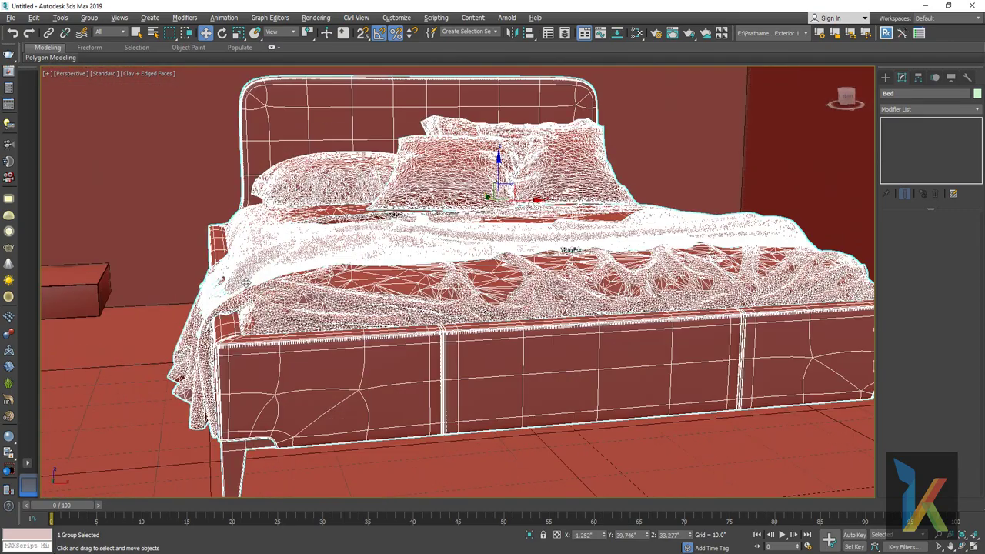
pyautogui.keyDown('alt'); pyautogui.moveTo(300, 231); pyautogui.dragTo(369, 325, button='middle'); pyautogui.keyUp('alt')
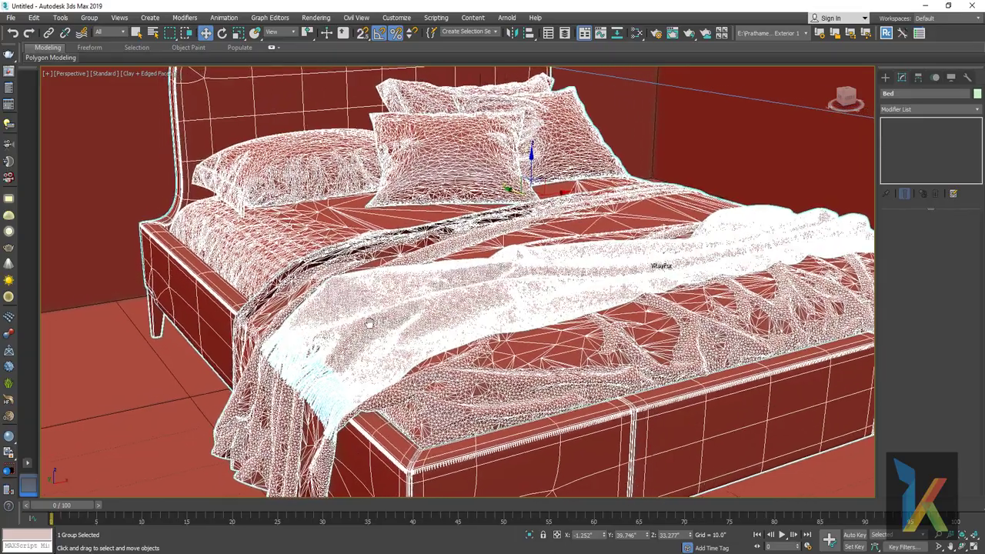
pyautogui.scroll(1, 369, 325)
pyautogui.scroll(2, 369, 324)
pyautogui.scroll(2, 370, 325)
pyautogui.scroll(2, 370, 325)
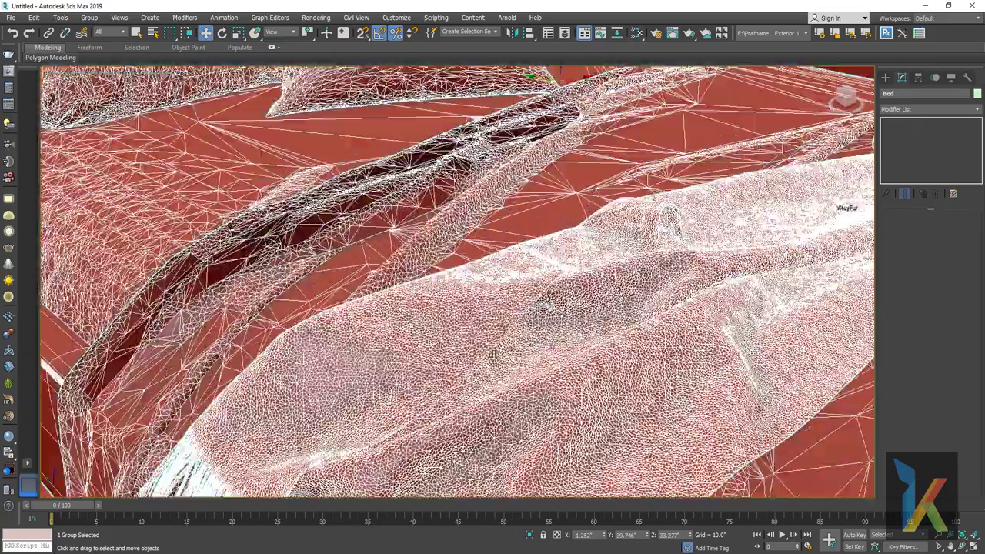
pyautogui.scroll(-3, 492, 354)
pyautogui.scroll(-2, 493, 354)
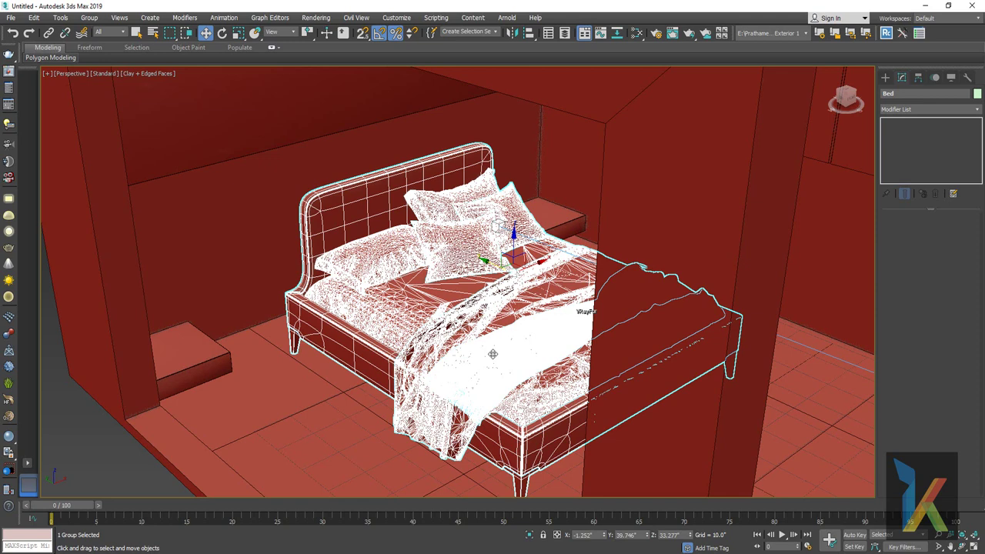
# Isolate the bed group so the room is hidden, then reselect it.
pyautogui.click(530, 534)
pyautogui.click(500, 218)
pyautogui.click(429, 248)
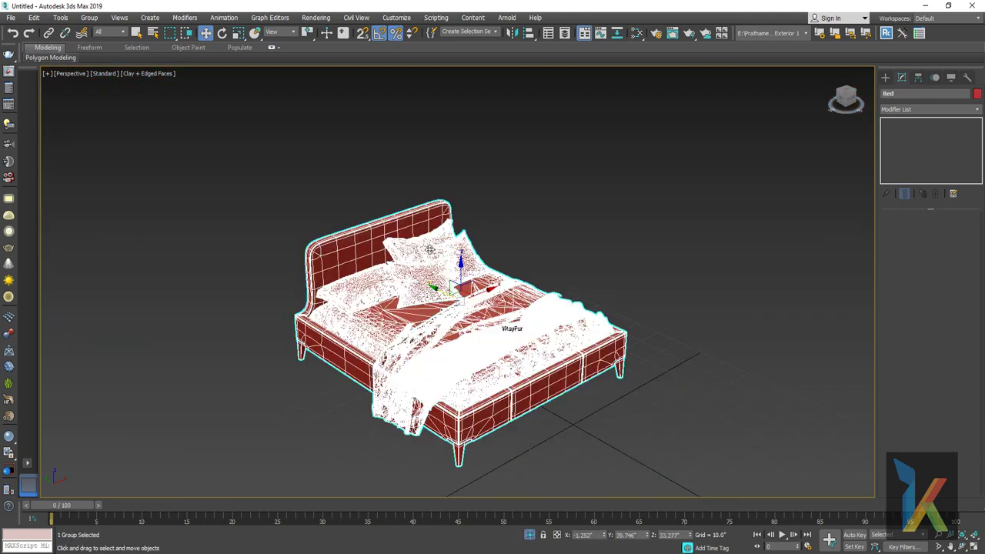
# Open and then close the bed group from the Group menu, and reselect it.
pyautogui.click(89, 17)
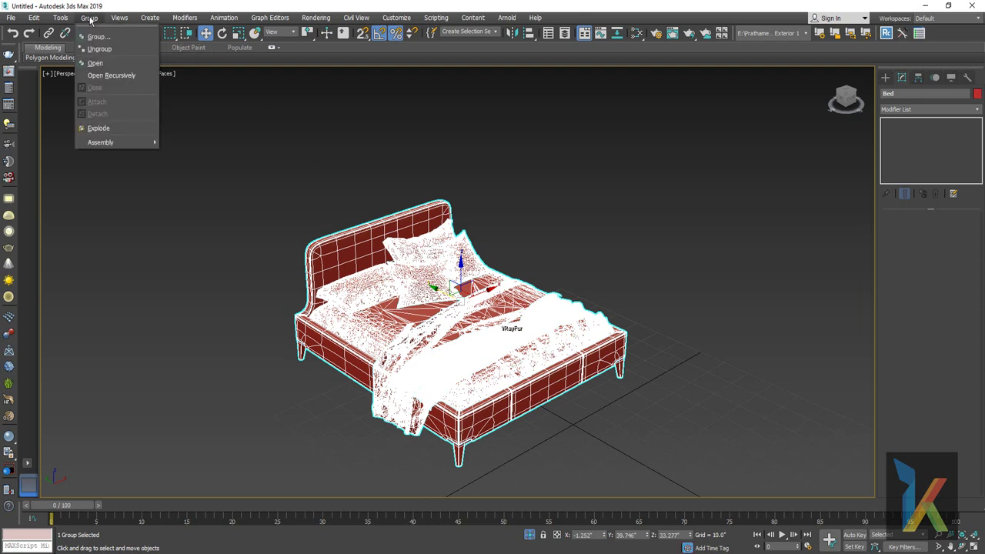
pyautogui.click(101, 64)
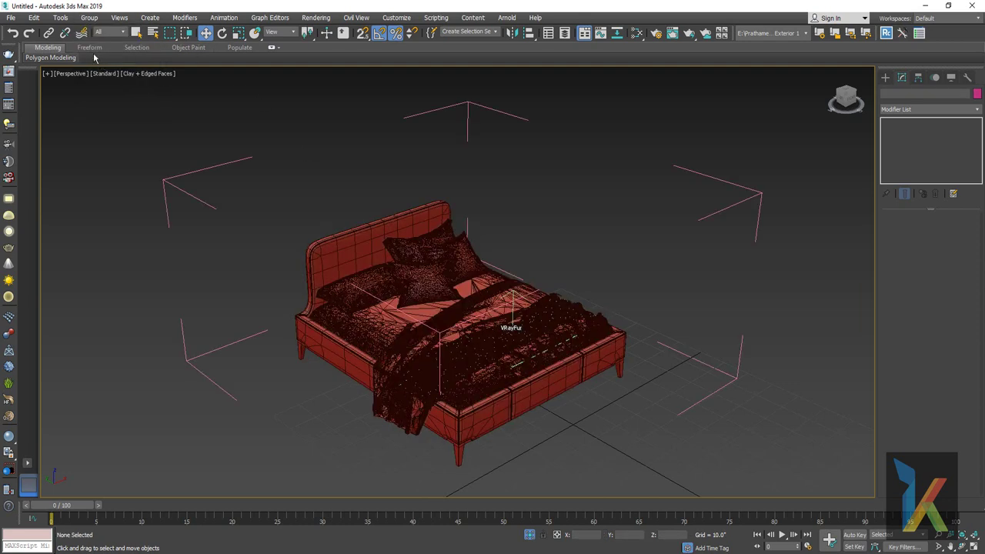
pyautogui.click(88, 17)
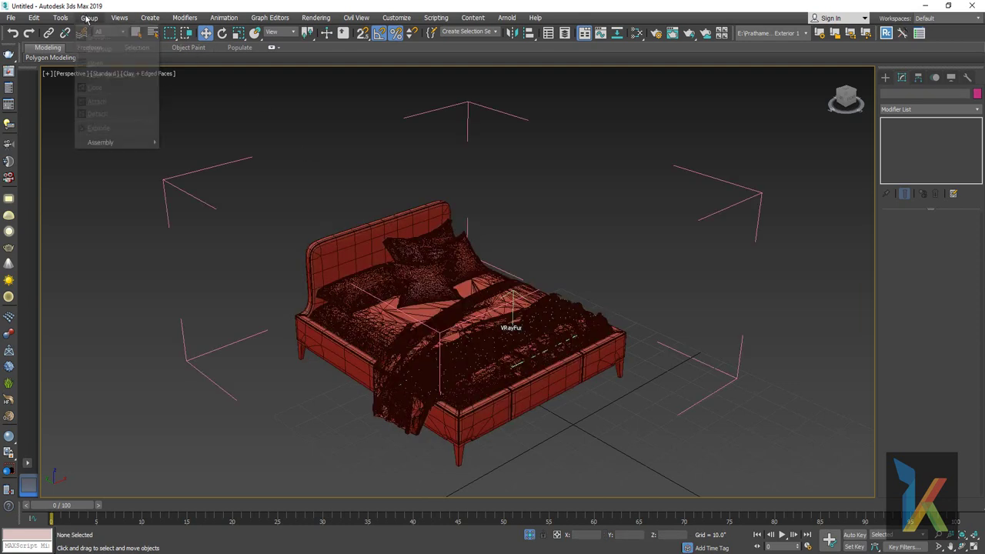
pyautogui.click(349, 209)
pyautogui.hotkey('ctrl', 'z')
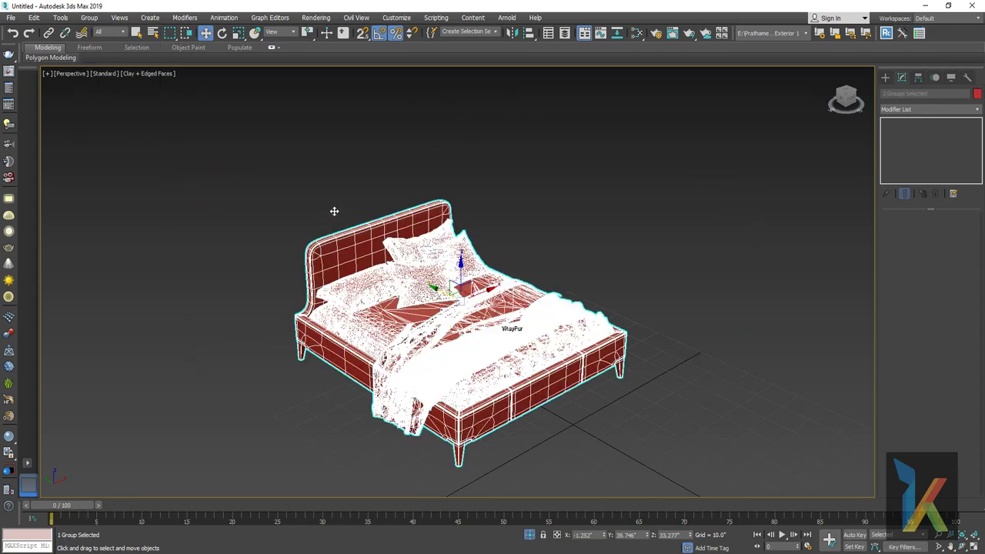
pyautogui.click(334, 211)
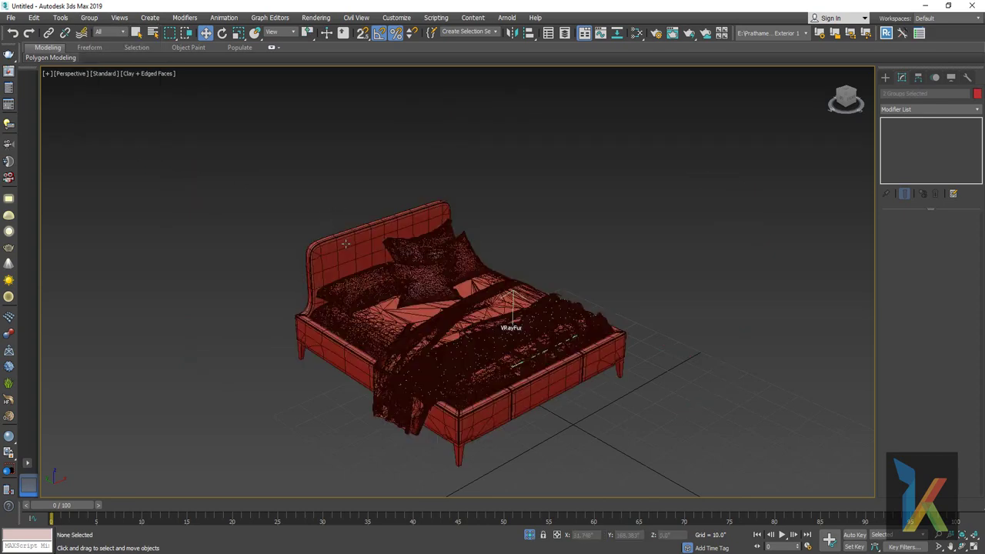
pyautogui.click(91, 20)
pyautogui.click(101, 61)
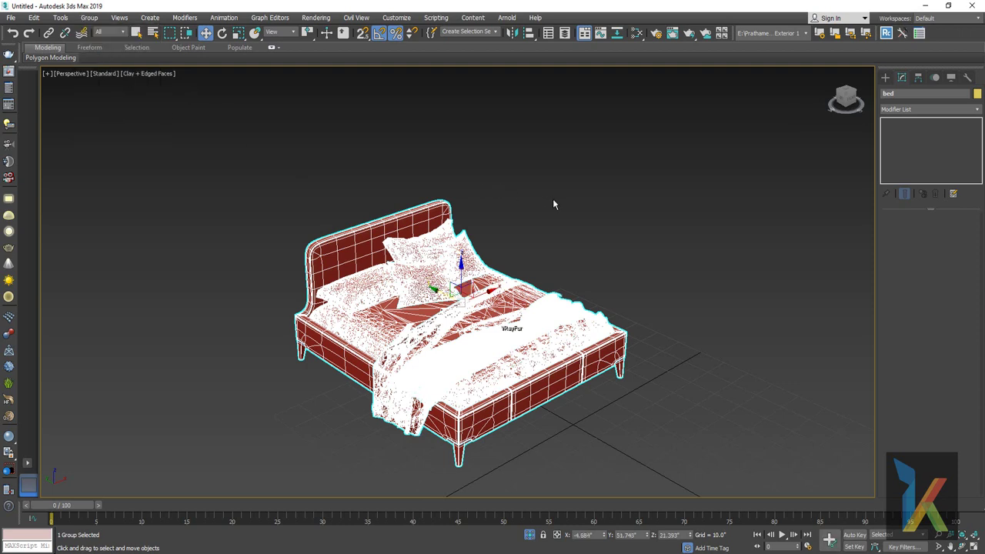
pyautogui.click(662, 363)
pyautogui.click(530, 328)
# Display the viewport as Wireframe and undo a test raise of the bed.
pyautogui.press('F3')
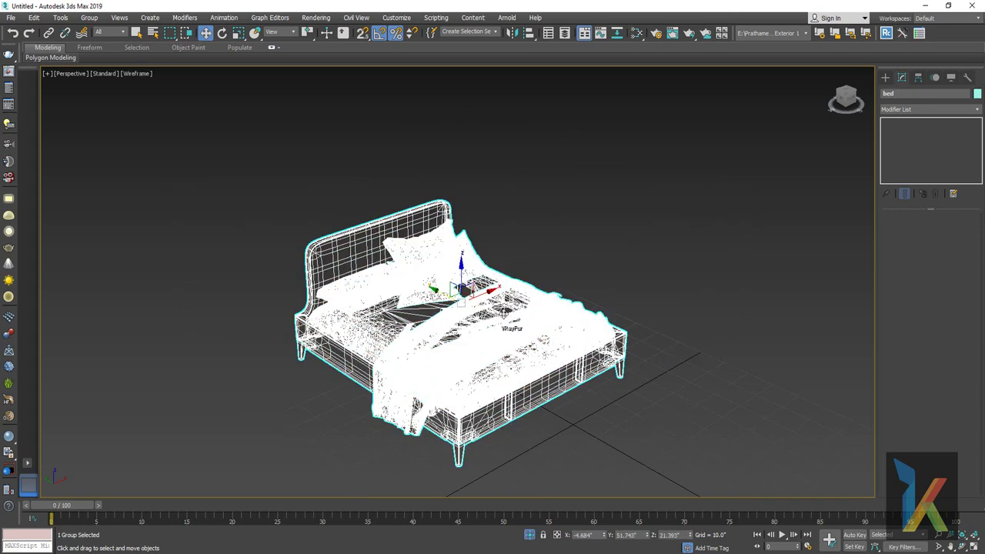
pyautogui.moveTo(460, 269); pyautogui.dragTo(462, 245)
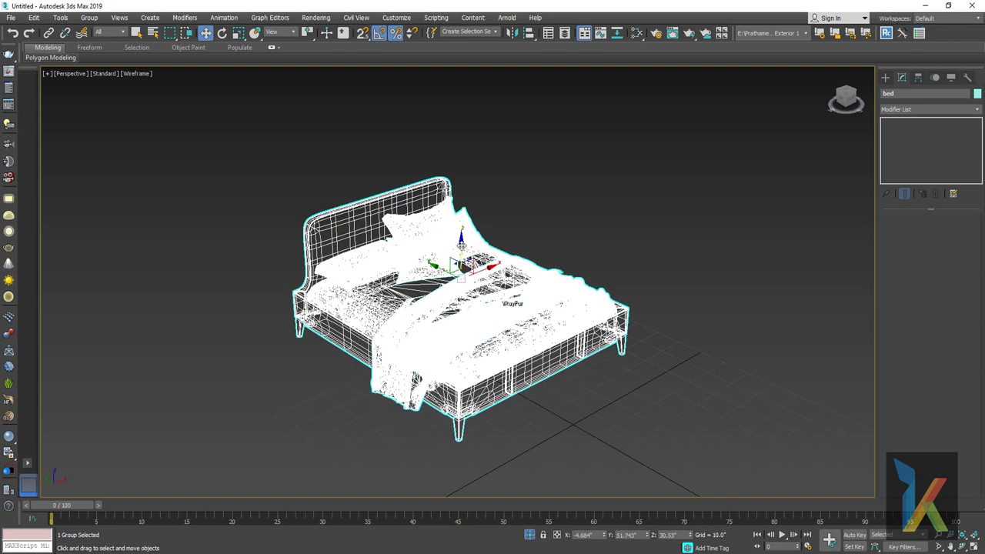
pyautogui.hotkey('ctrl', 'z')
# Ungroup the bed into its separate parts and clear the selection.
pyautogui.click(89, 16)
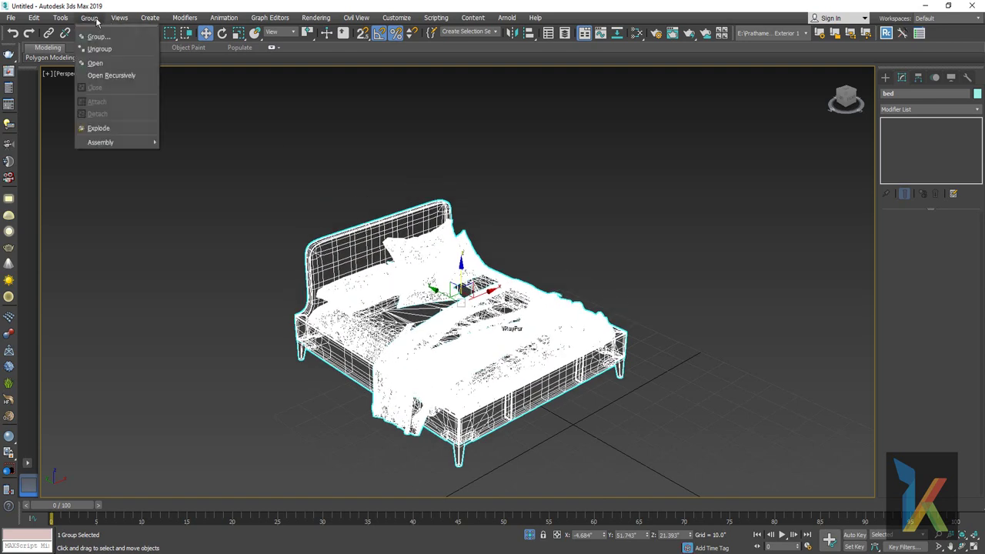
pyautogui.click(103, 49)
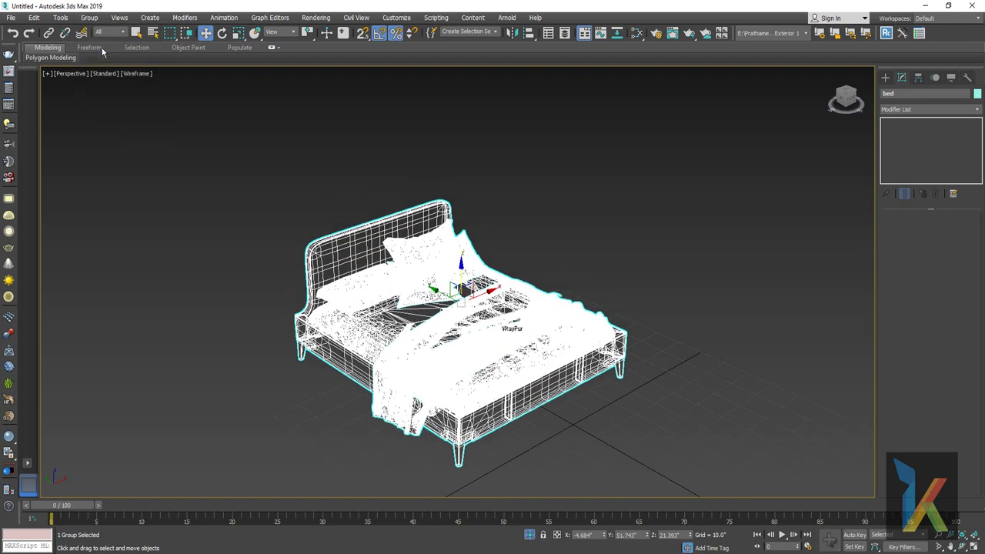
pyautogui.click(602, 256)
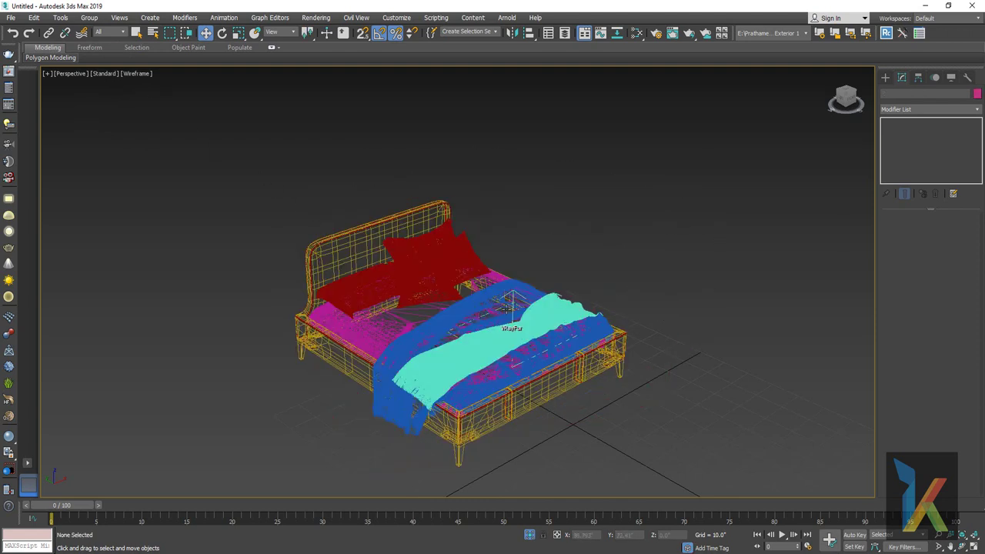
# Inspect VRayFur01 and the blanket pled, with its TurboSmooth, Edit Poly and Shell stack.
pyautogui.click(513, 306)
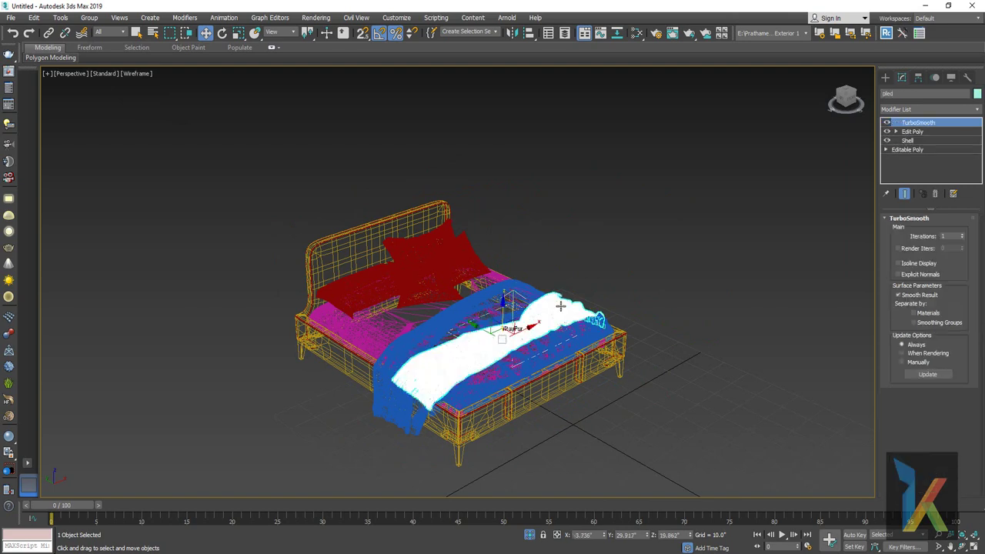
pyautogui.click(504, 321)
pyautogui.click(536, 306)
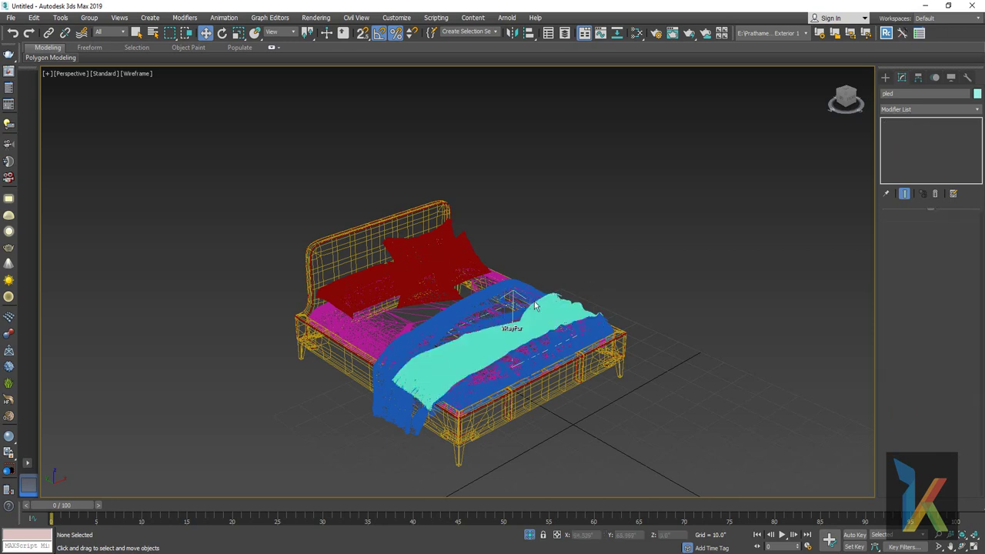
pyautogui.click(504, 329)
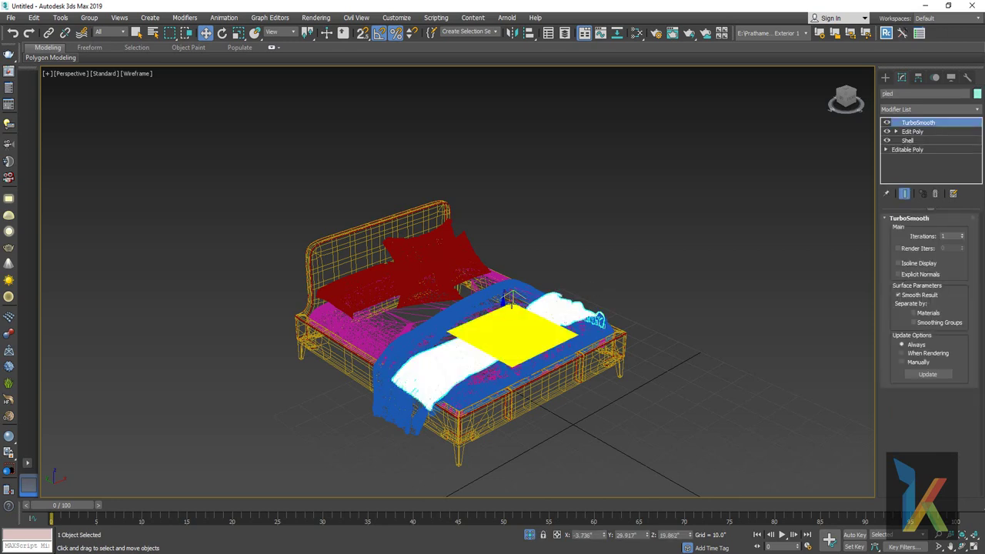
pyautogui.click(510, 330)
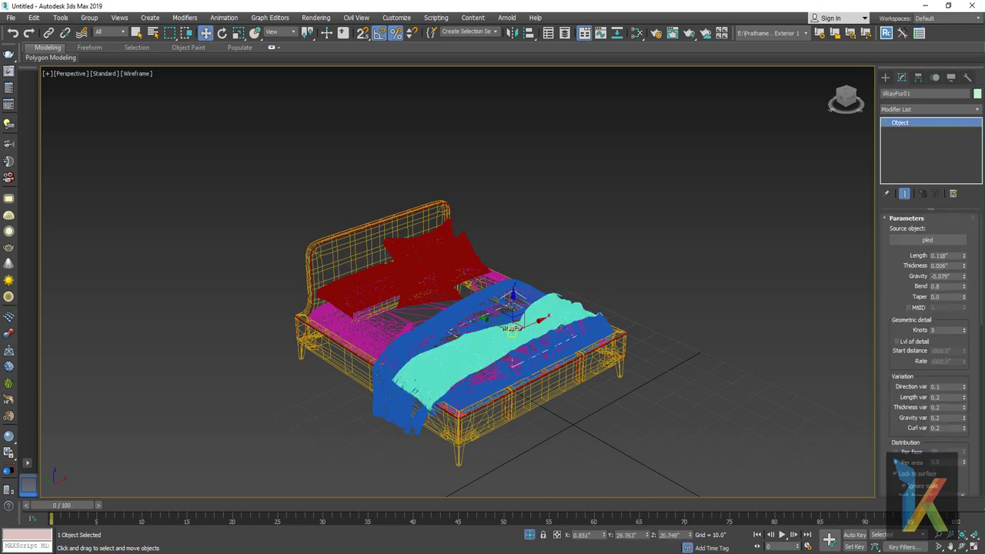
pyautogui.click(608, 244)
pyautogui.click(551, 301)
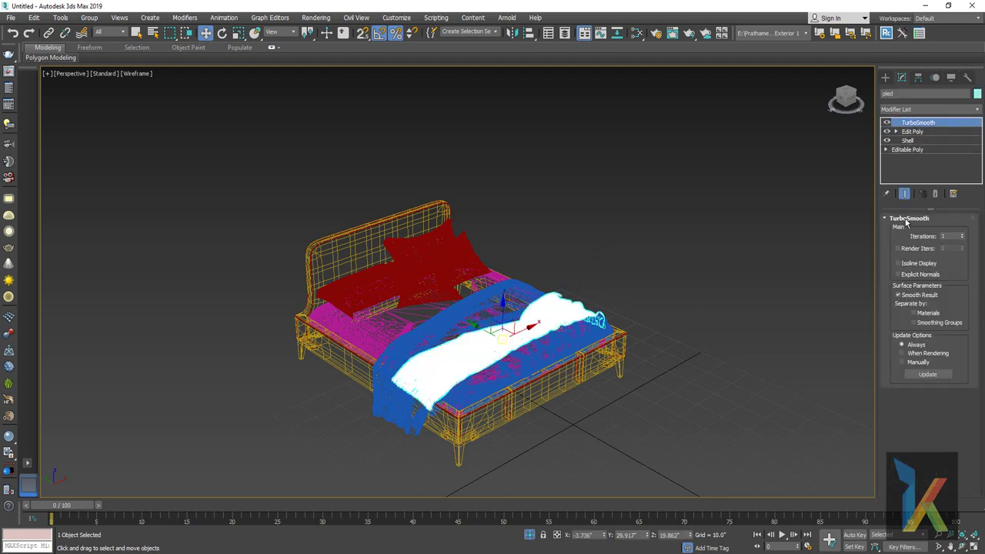
# Switch between the Create and Modify panels, then select the pillow pod_02.
pyautogui.click(885, 77)
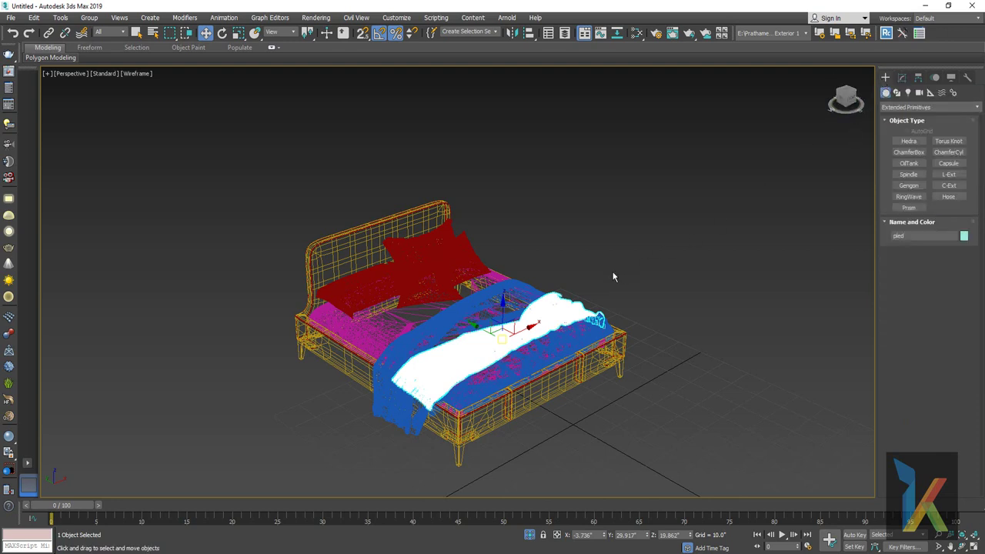
pyautogui.click(904, 78)
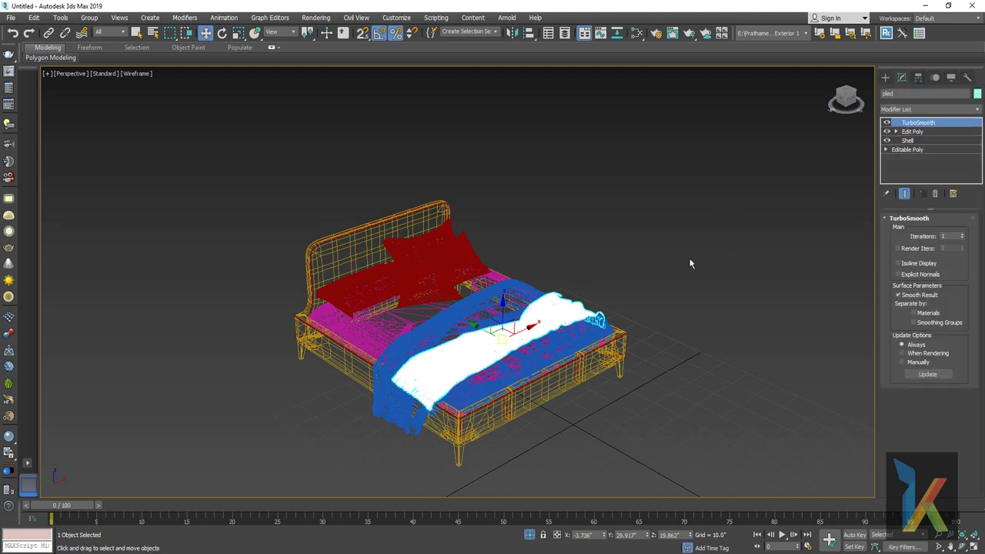
pyautogui.click(464, 254)
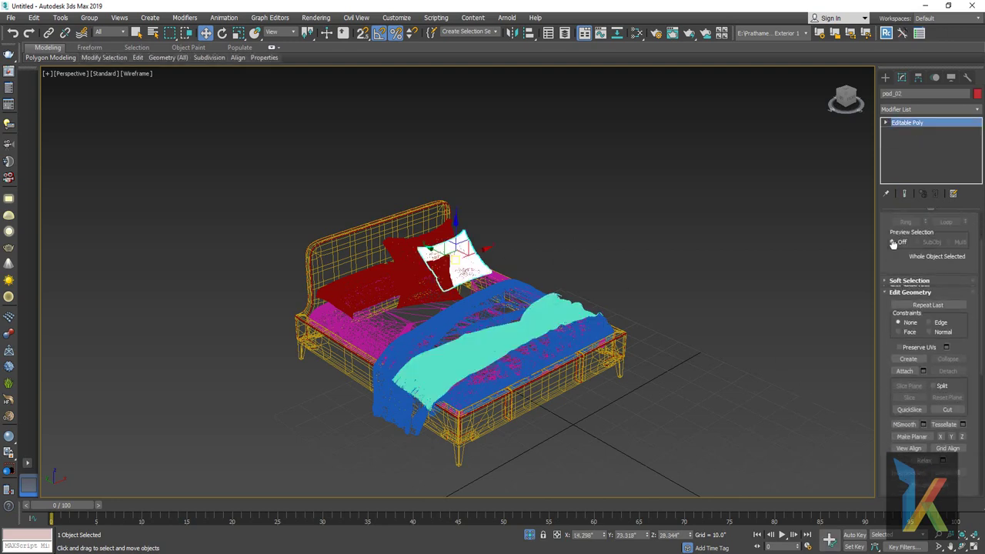
# Attach objects karkas through shov to pod_02 from the Attach List, matching material IDs.
pyautogui.moveTo(894, 334); pyautogui.dragTo(891, 217)
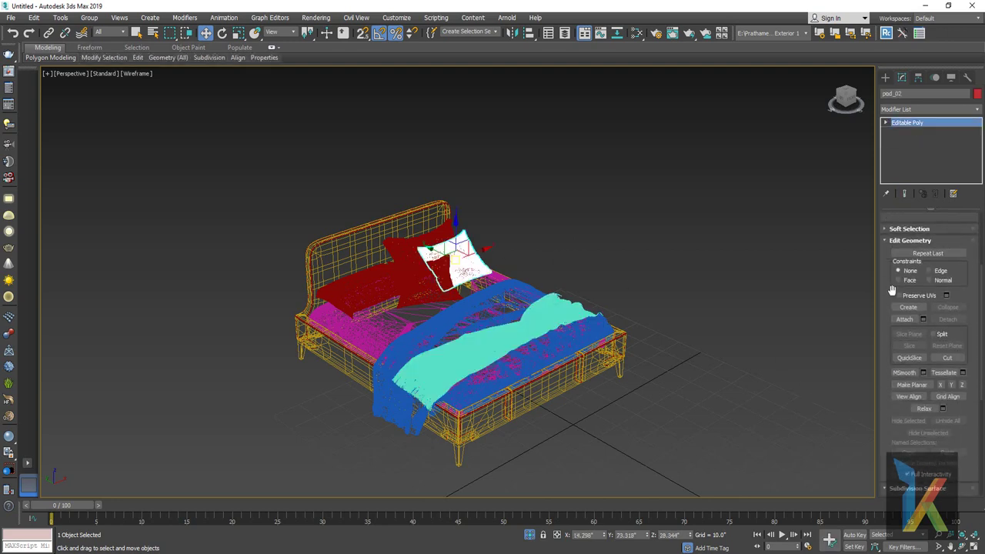
pyautogui.click(924, 320)
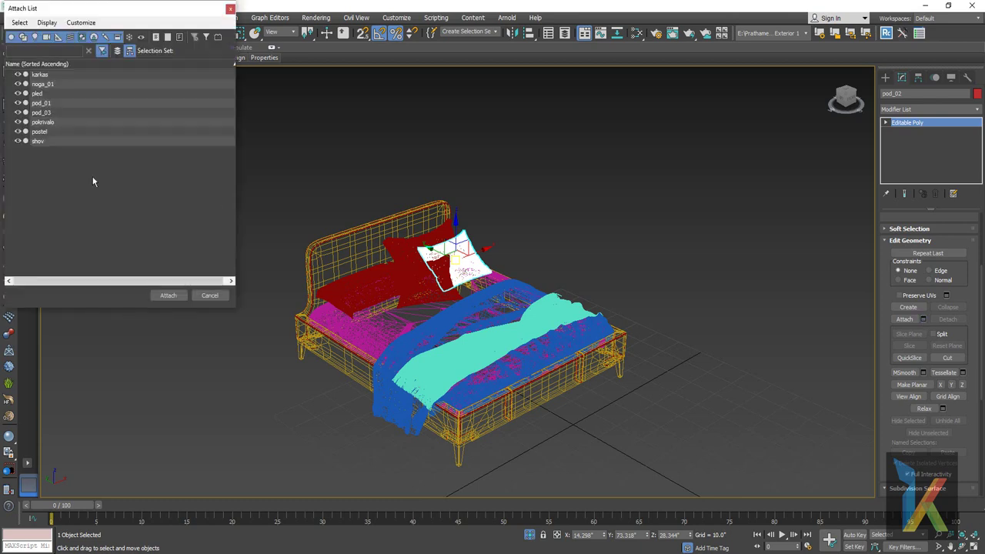
pyautogui.click(48, 77)
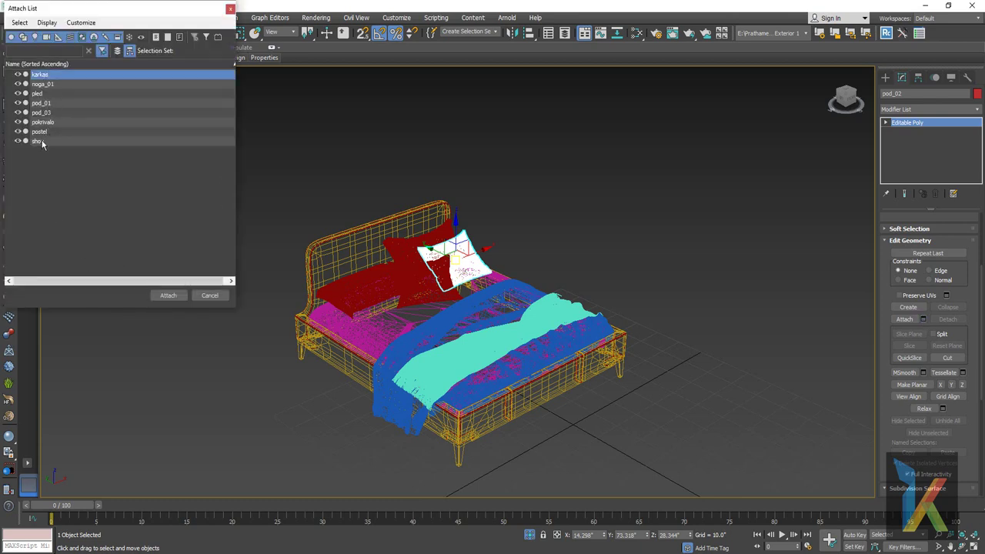
pyautogui.keyDown('shift'); pyautogui.click(43, 142); pyautogui.keyUp('shift')
pyautogui.click(174, 296)
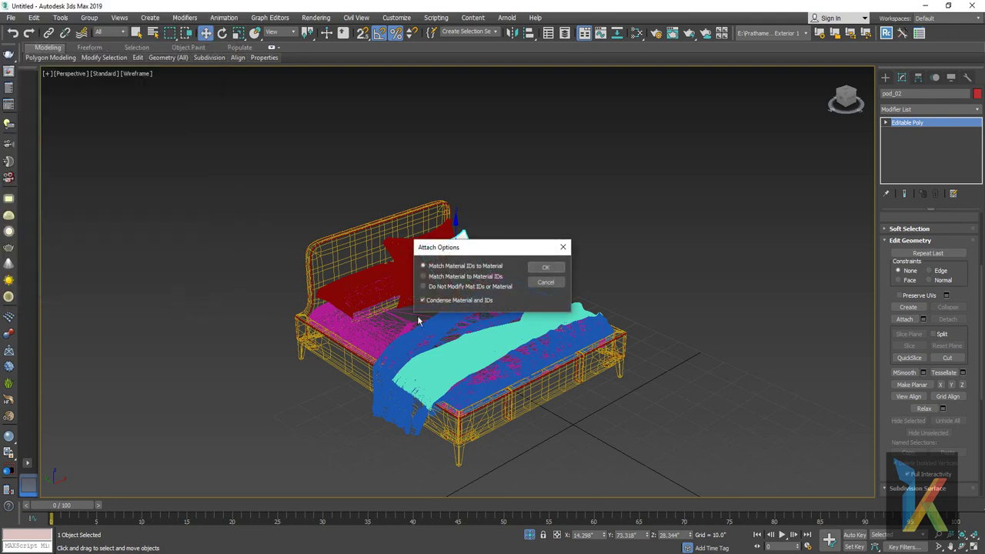
pyautogui.click(545, 267)
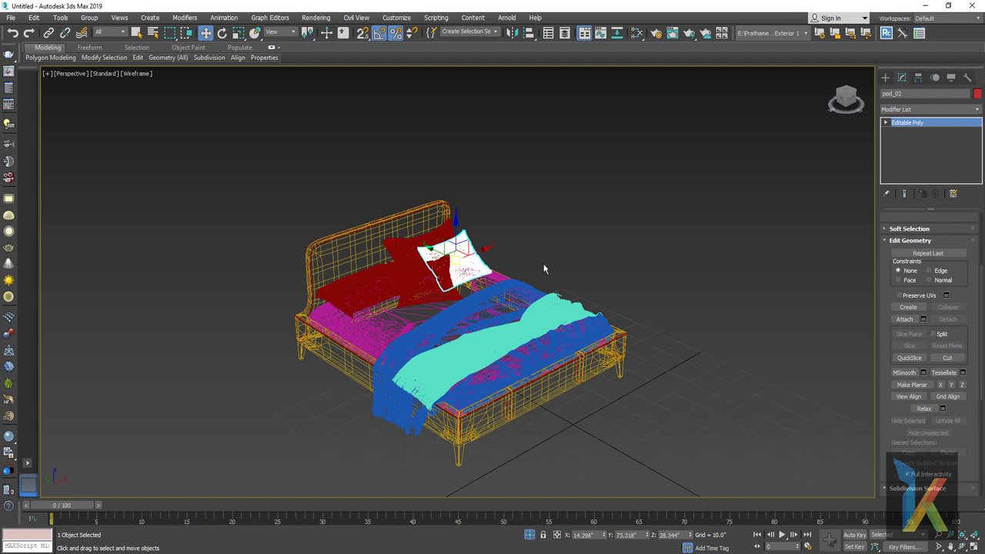
# Switch the viewport from Wireframe to Default Shading with textured materials.
pyautogui.click(885, 78)
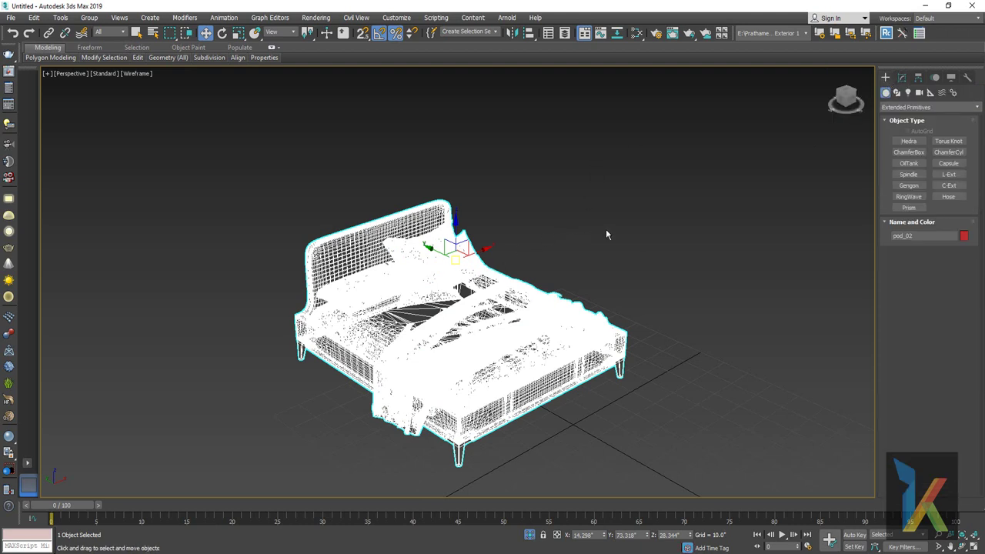
pyautogui.press('F3')
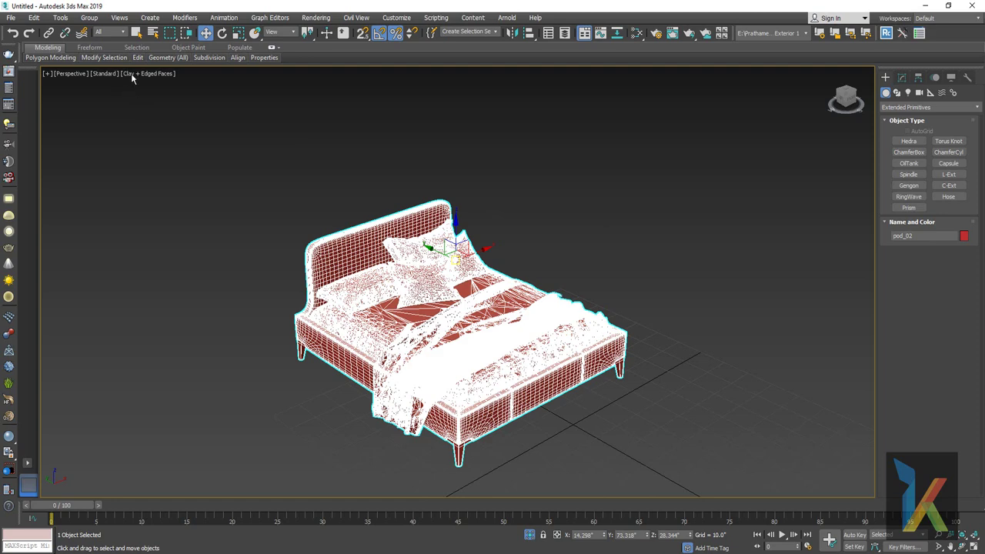
pyautogui.click(131, 73)
pyautogui.click(164, 83)
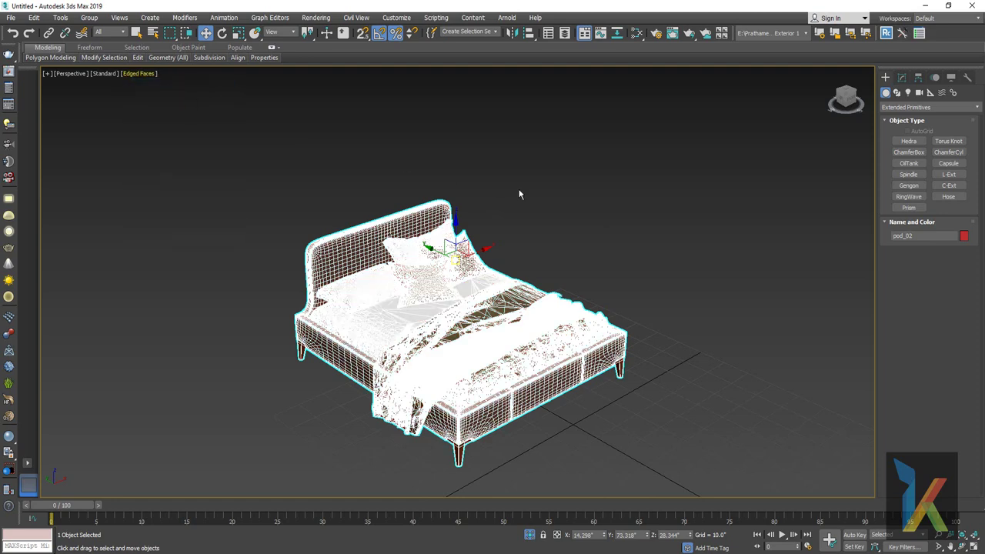
pyautogui.click(580, 201)
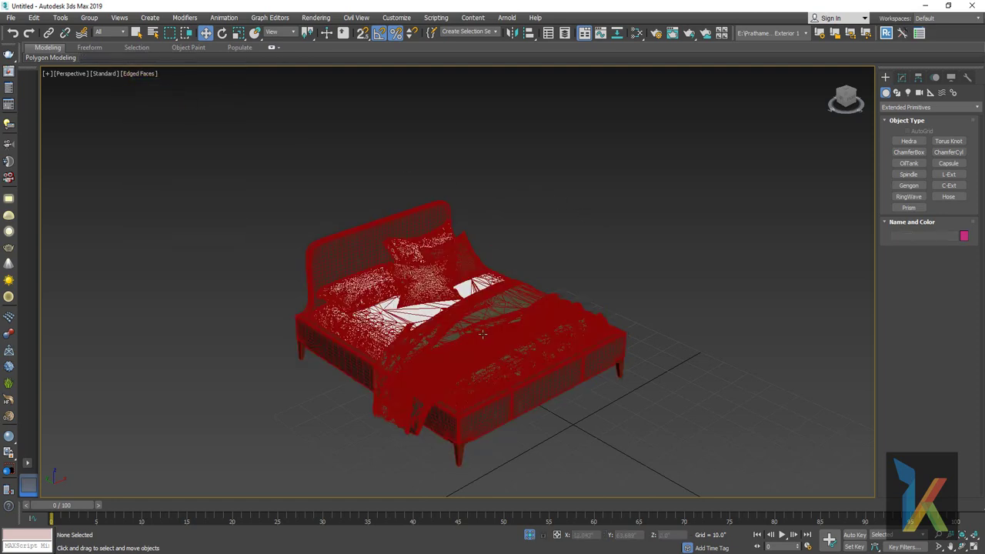
pyautogui.press('F3')
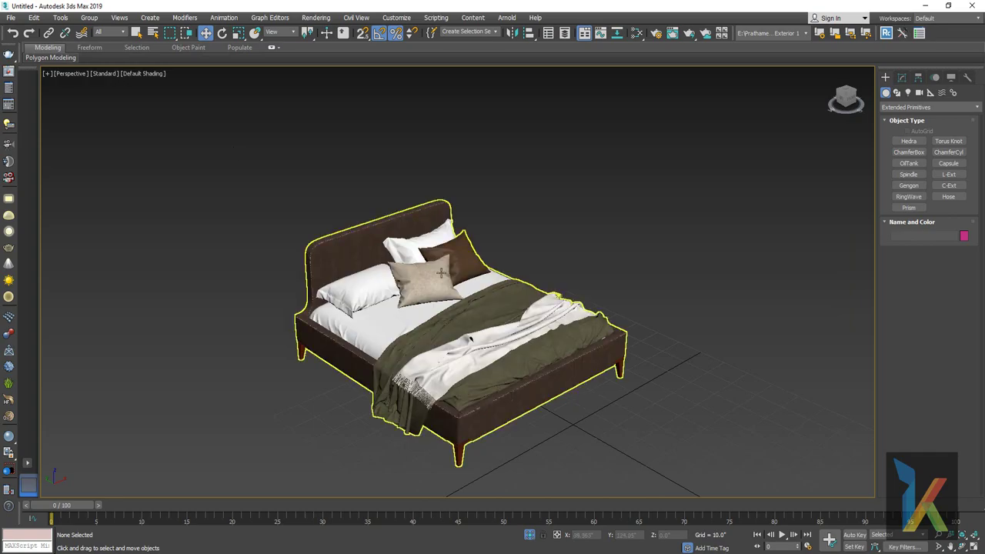
# Zoom in to check the pillows, then select pod_02 in textured shading.
pyautogui.scroll(5, 441, 272)
pyautogui.scroll(5, 477, 279)
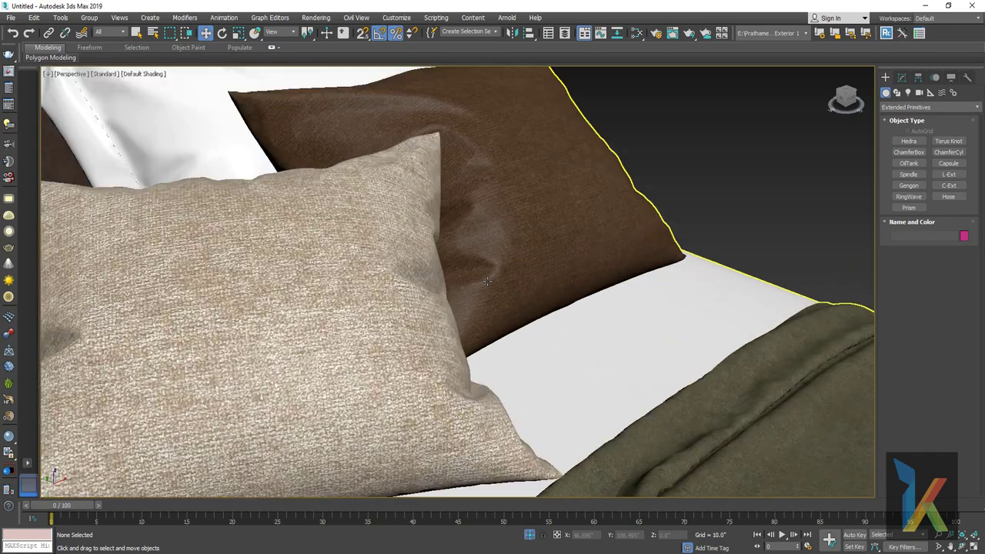
pyautogui.scroll(-6, 497, 280)
pyautogui.scroll(3, 508, 284)
pyautogui.scroll(4, 514, 286)
pyautogui.scroll(-4, 513, 285)
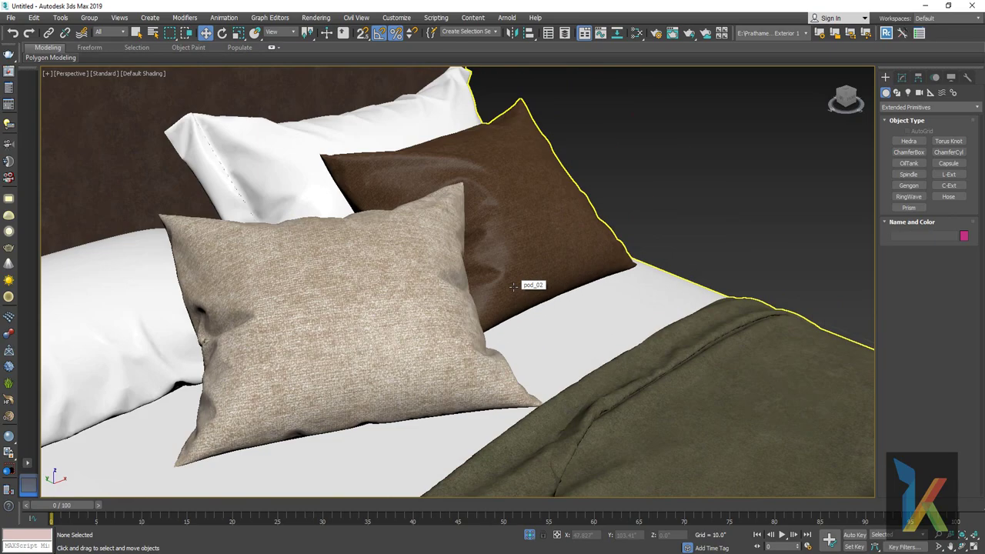
pyautogui.scroll(-3, 528, 282)
pyautogui.scroll(-3, 565, 334)
pyautogui.click(590, 339)
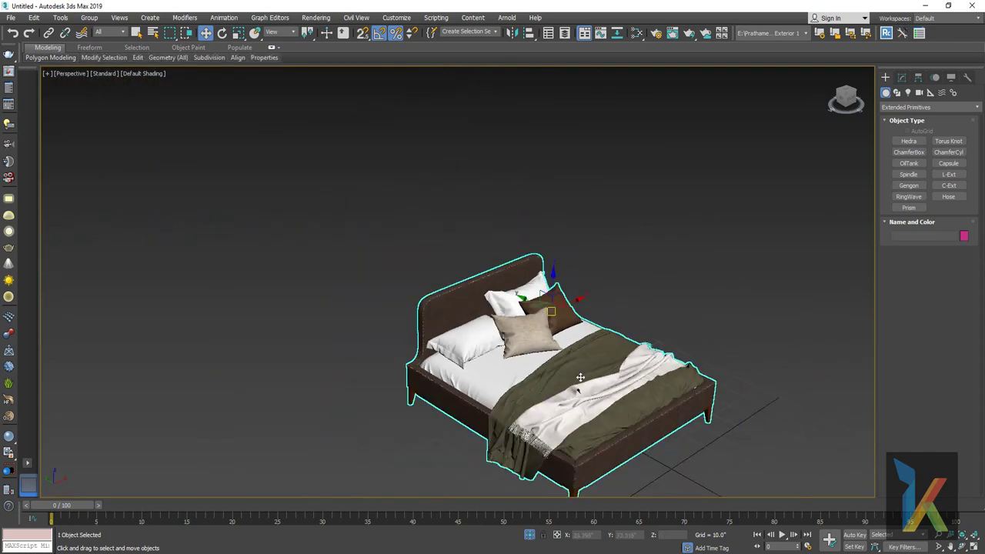
pyautogui.press('F3')
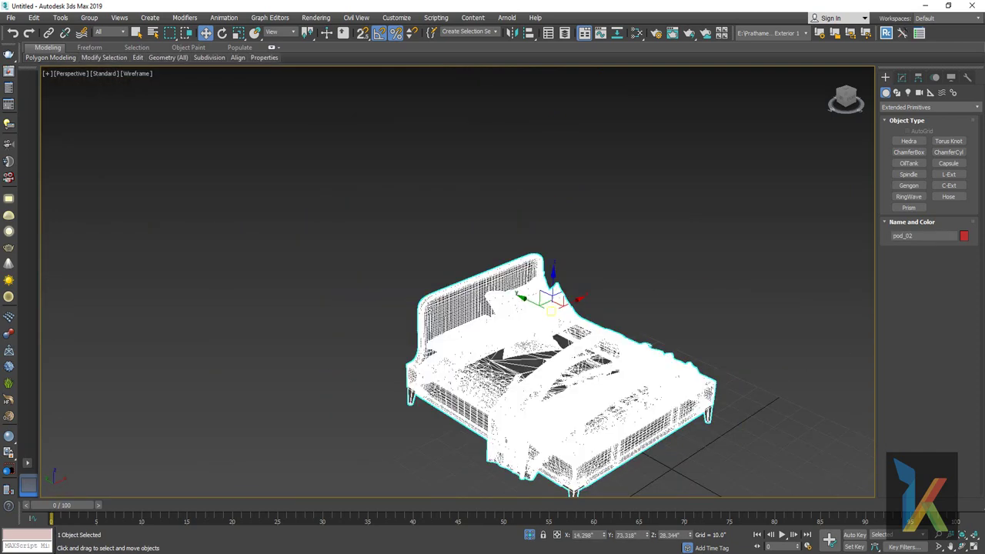
pyautogui.press('F3')
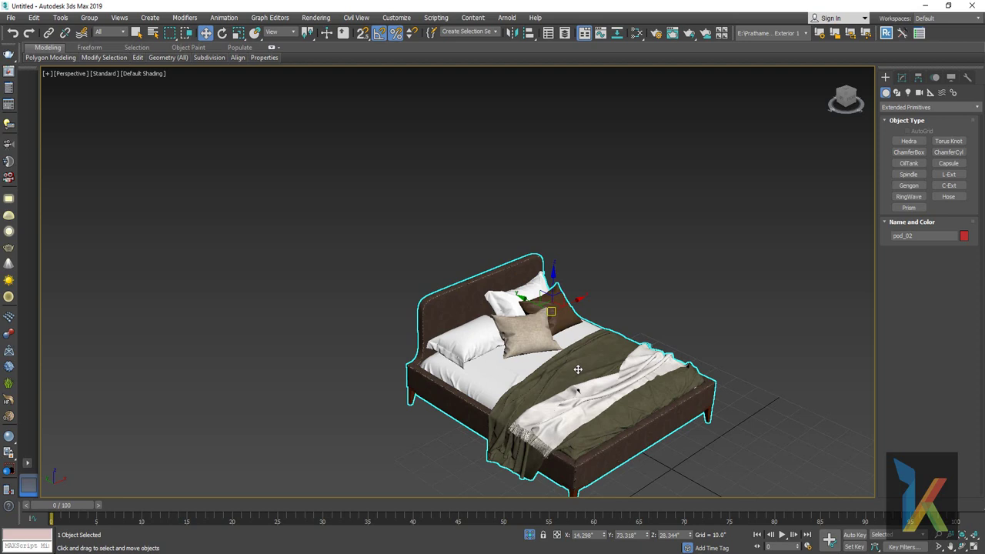
# Export the bed to one V-Ray mesh file with automatic proxies and a multi/sub-object material.
pyautogui.rightClick(577, 369)
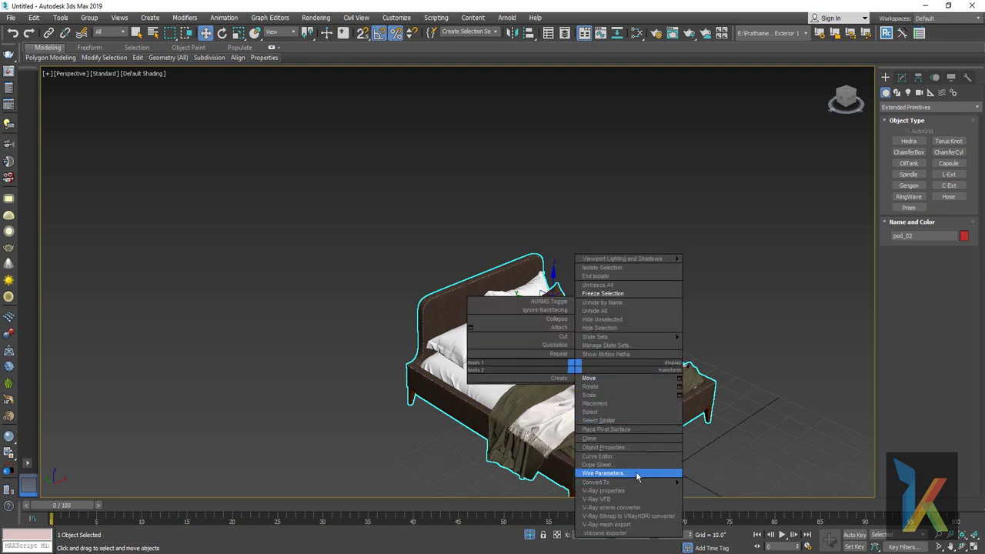
pyautogui.click(640, 525)
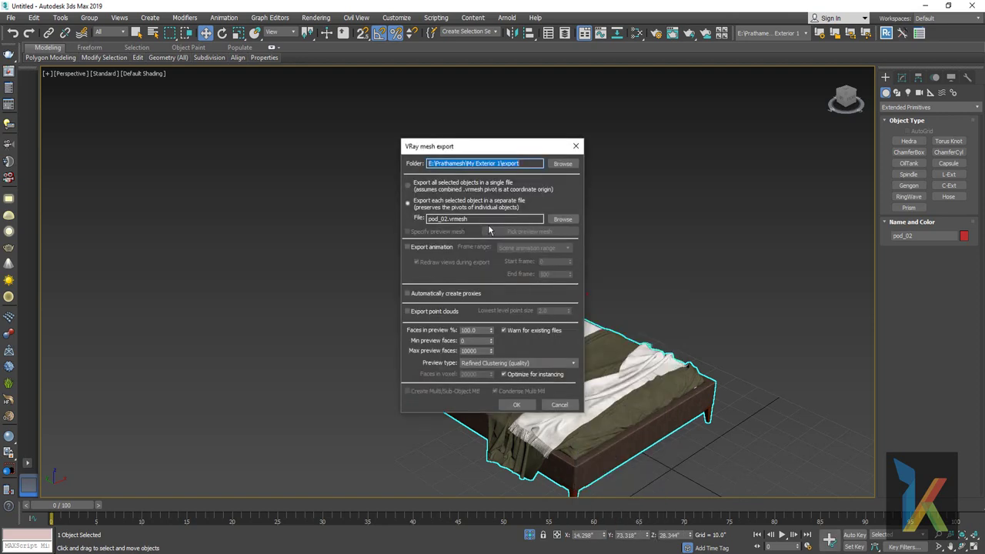
pyautogui.click(576, 145)
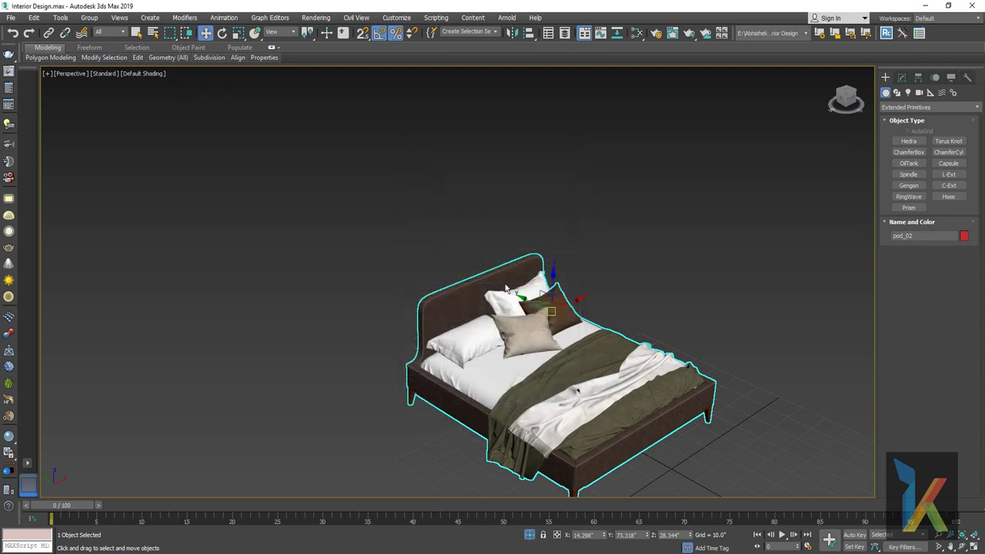
pyautogui.rightClick(506, 288)
pyautogui.click(550, 438)
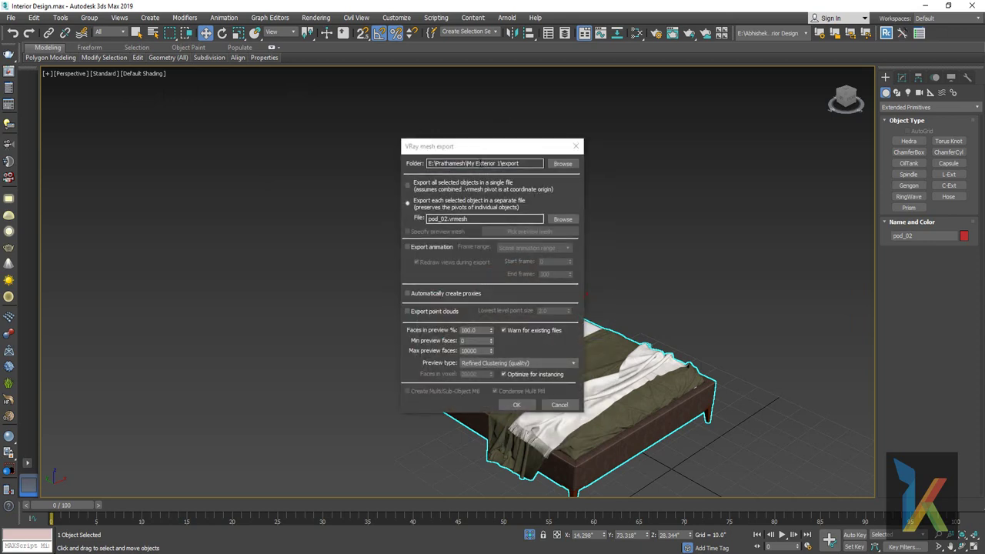
pyautogui.click(564, 164)
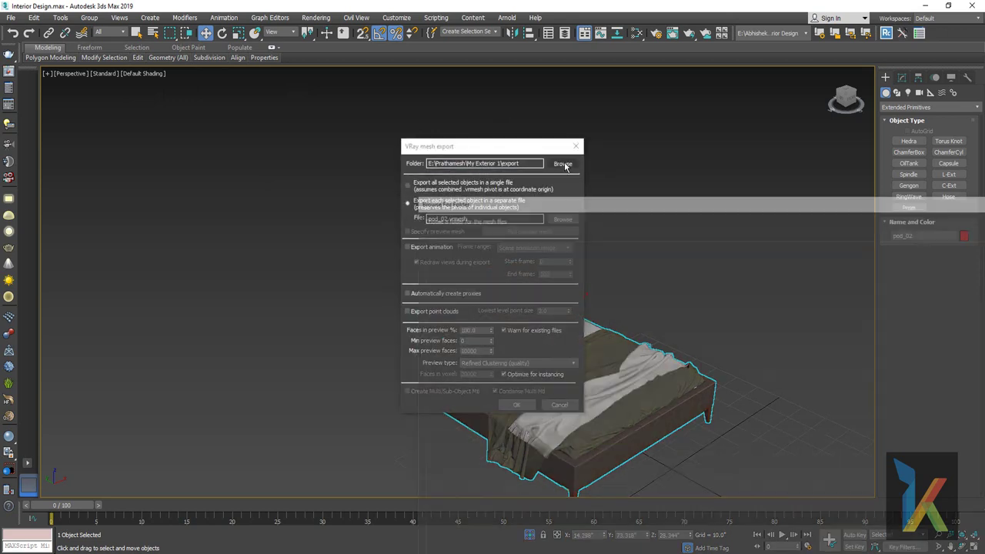
pyautogui.moveTo(524, 192); pyautogui.dragTo(390, 125)
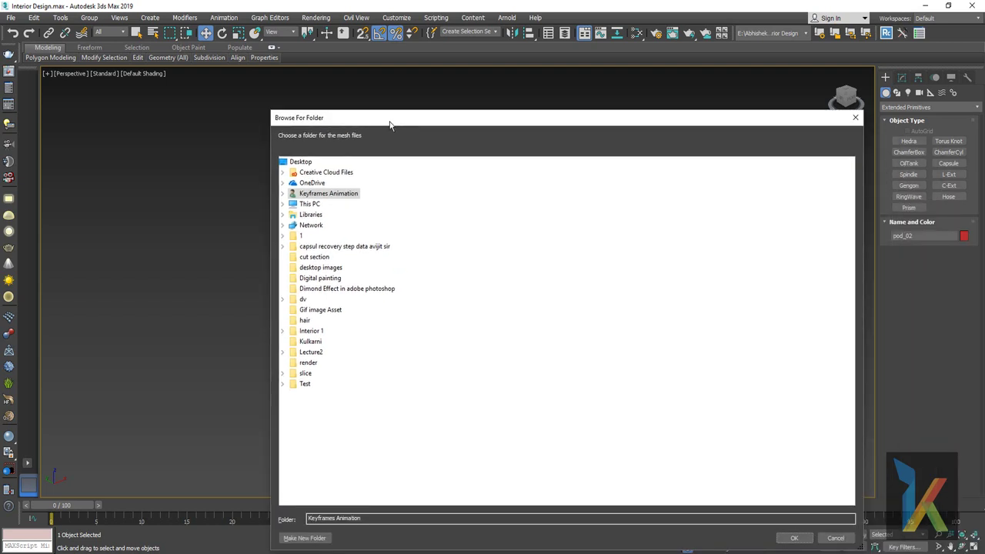
pyautogui.press('Escape')
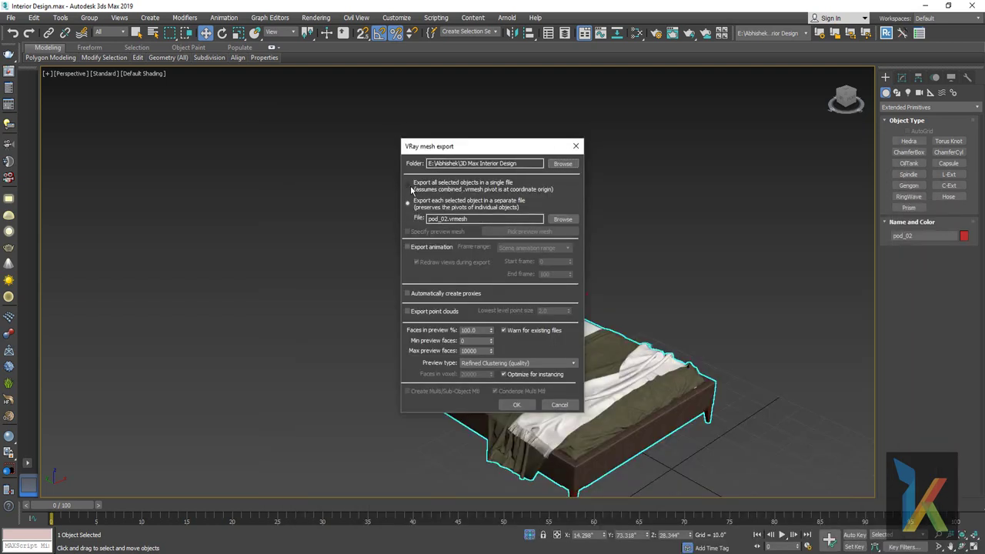
pyautogui.click(412, 190)
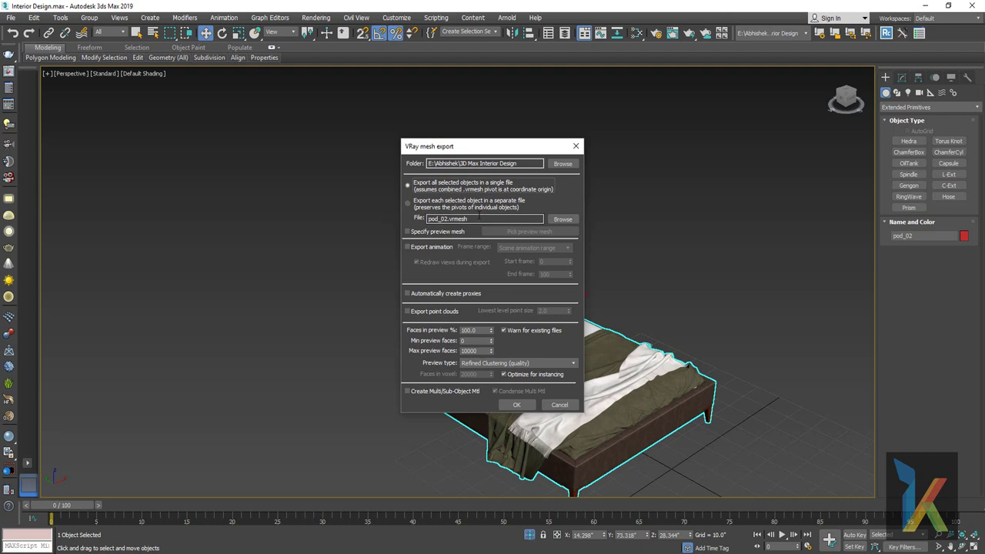
pyautogui.click(436, 295)
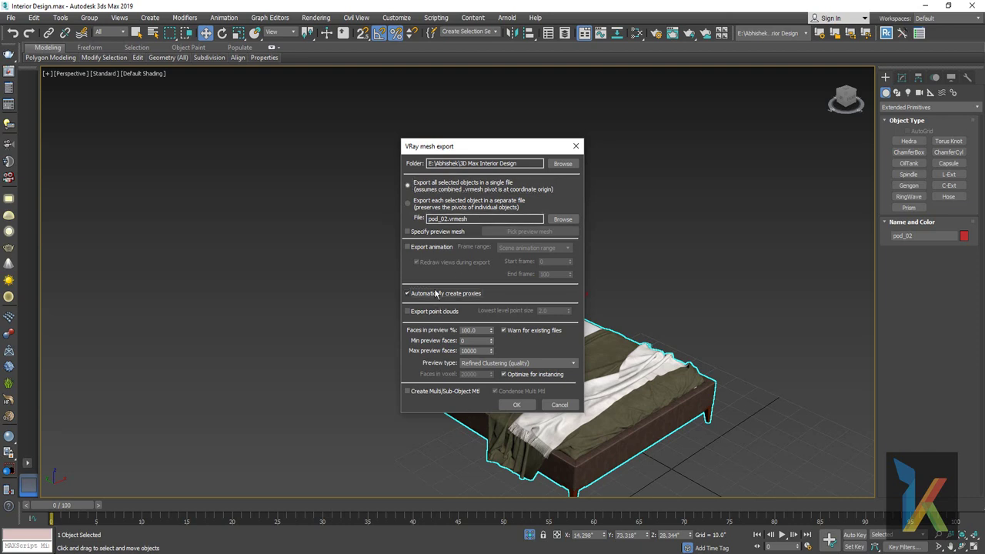
pyautogui.click(427, 392)
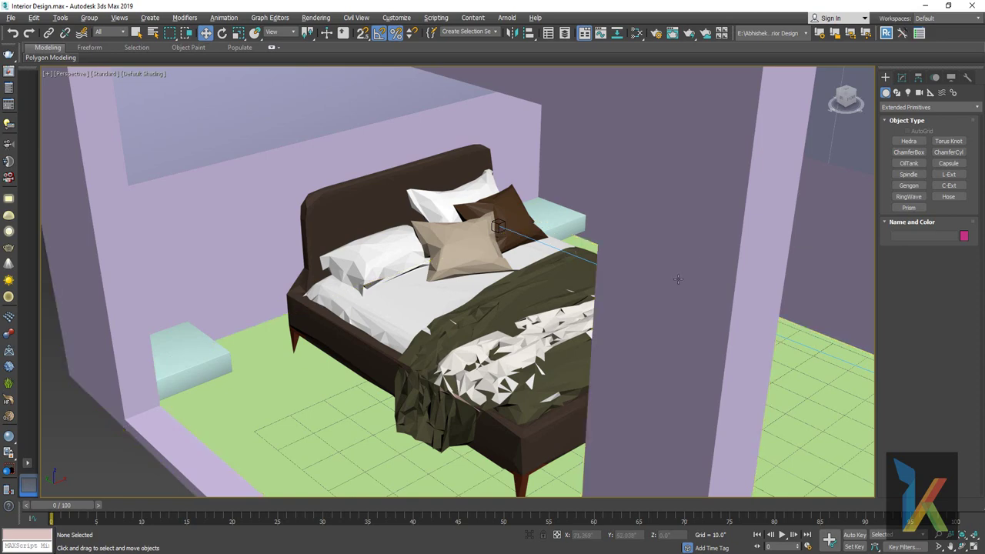
# Orbit around the room and select the bed and the room's wall outline.
pyautogui.moveTo(677, 278)
pyautogui.keyDown('alt'); pyautogui.mouseDown(button='middle')
pyautogui.moveTo(614, 274)
pyautogui.moveTo(628, 291)
pyautogui.mouseUp(button='middle'); pyautogui.keyUp('alt')
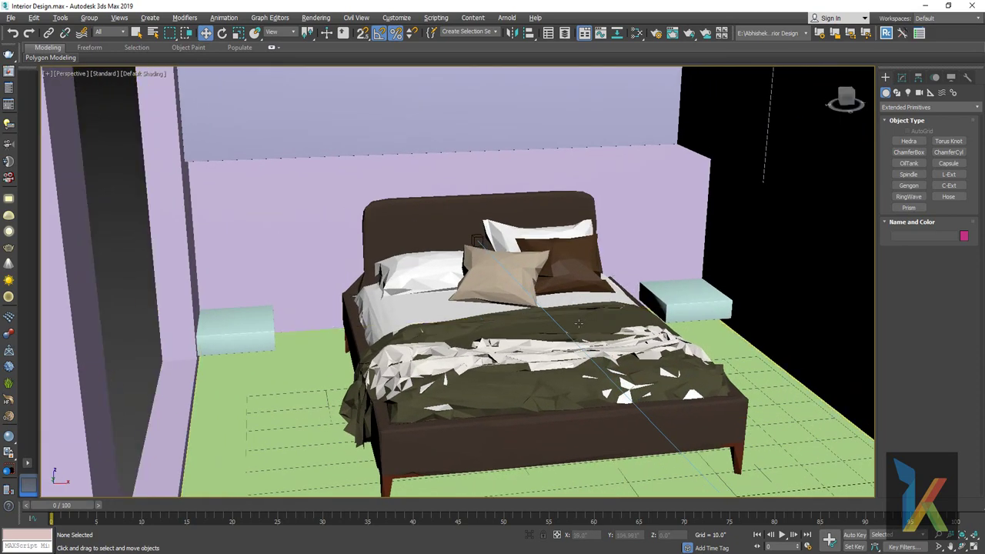
pyautogui.moveTo(578, 324)
pyautogui.keyDown('alt'); pyautogui.mouseDown(button='middle')
pyautogui.moveTo(580, 292)
pyautogui.moveTo(588, 297)
pyautogui.mouseUp(button='middle'); pyautogui.keyUp('alt')
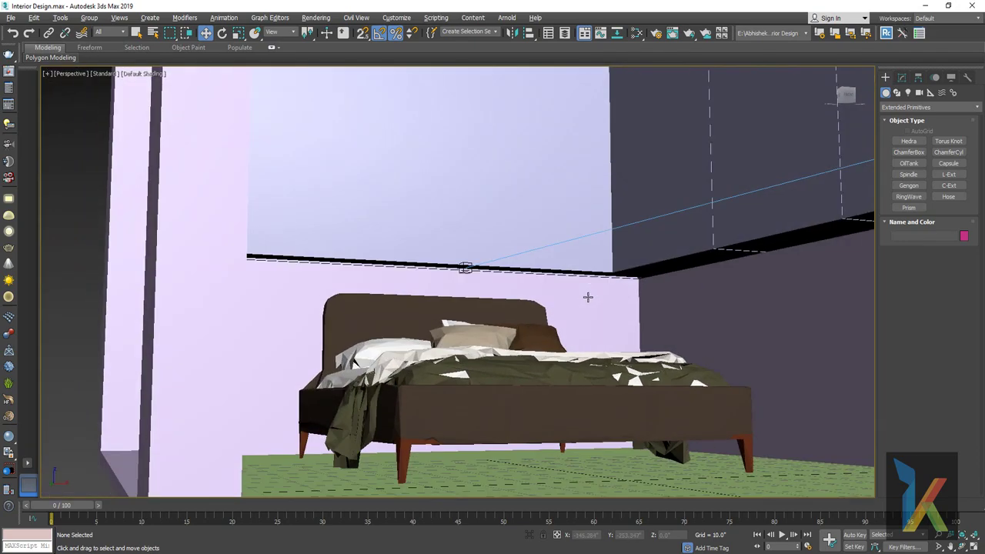
pyautogui.click(594, 394)
pyautogui.press('l')
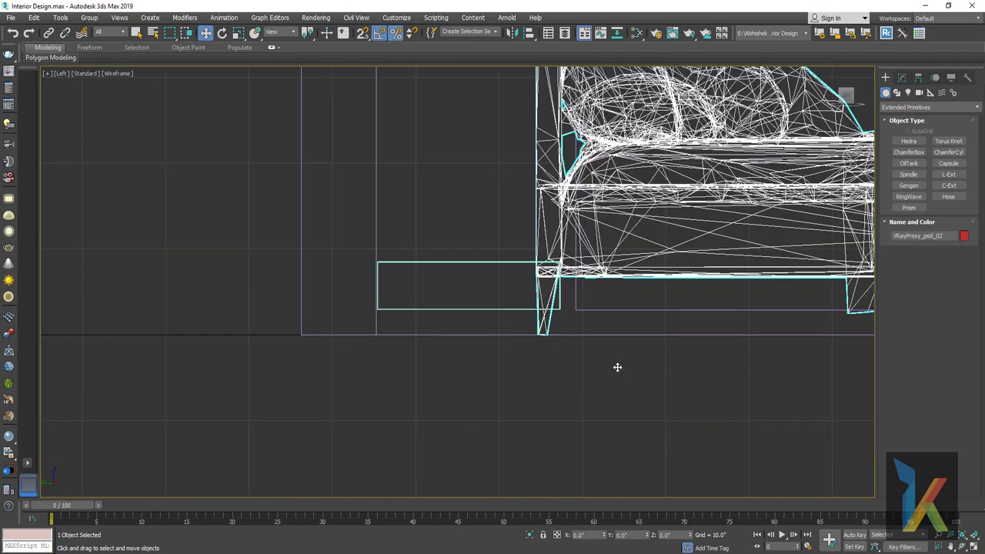
pyautogui.moveTo(617, 367); pyautogui.dragTo(562, 373, button='middle')
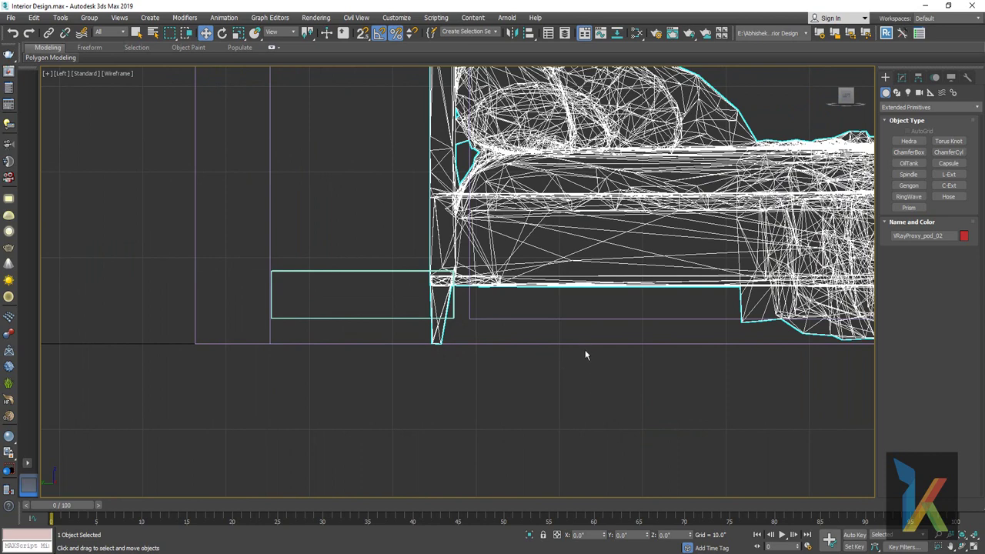
pyautogui.click(585, 345)
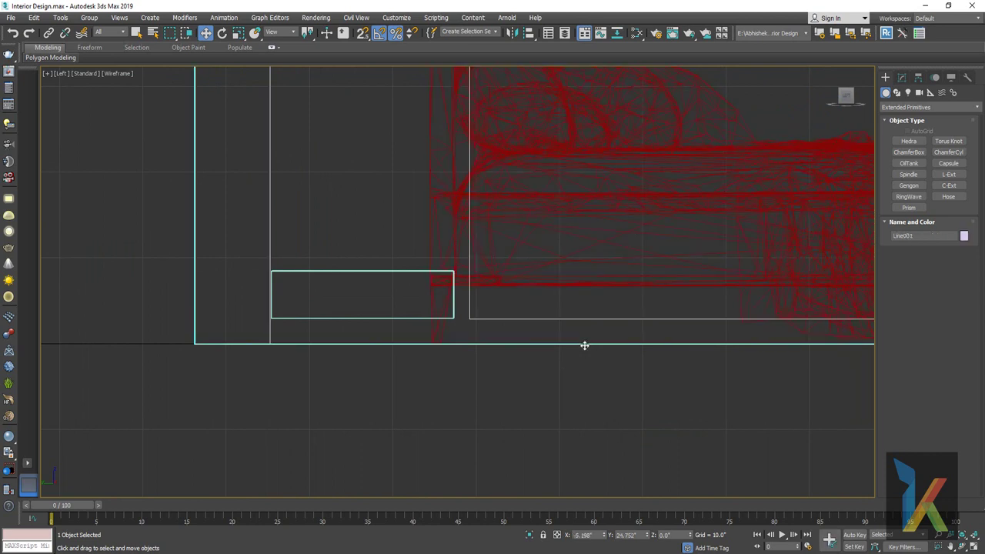
pyautogui.press('p')
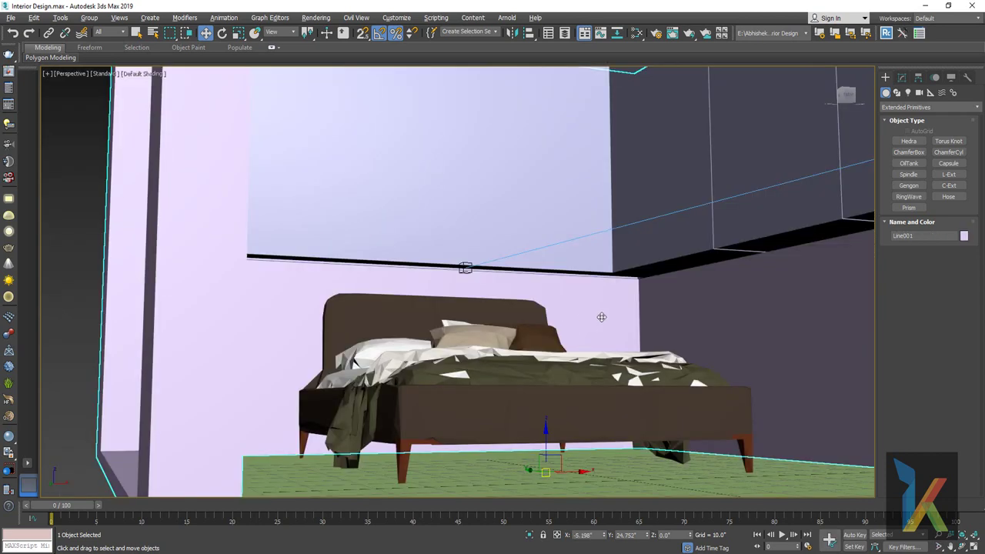
# Frame the back wall in a zoomed Front view without the grid, shown as wireframe.
pyautogui.scroll(-3, 600, 316)
pyautogui.scroll(-4, 574, 358)
pyautogui.keyDown('alt'); pyautogui.moveTo(574, 359); pyautogui.dragTo(595, 333, button='middle'); pyautogui.keyUp('alt')
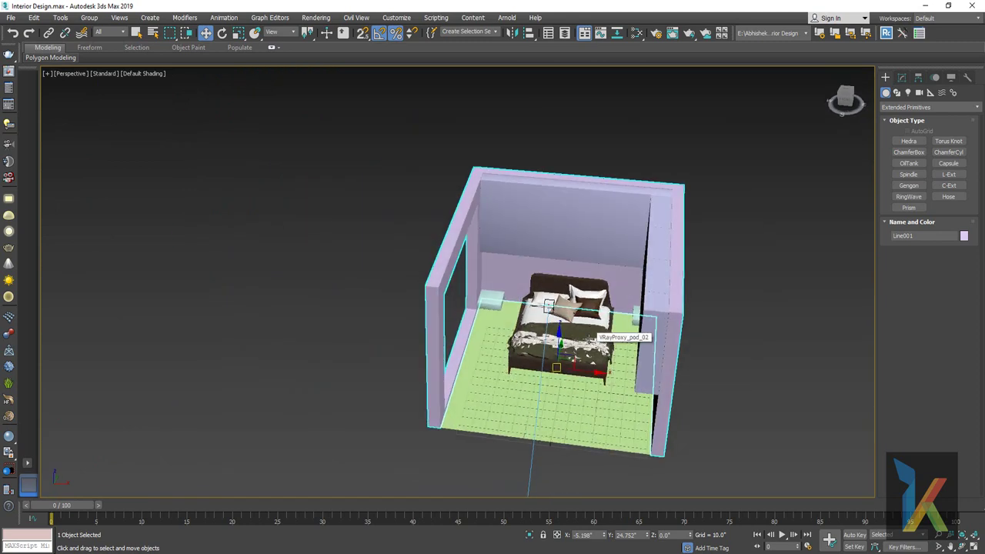
pyautogui.press('f')
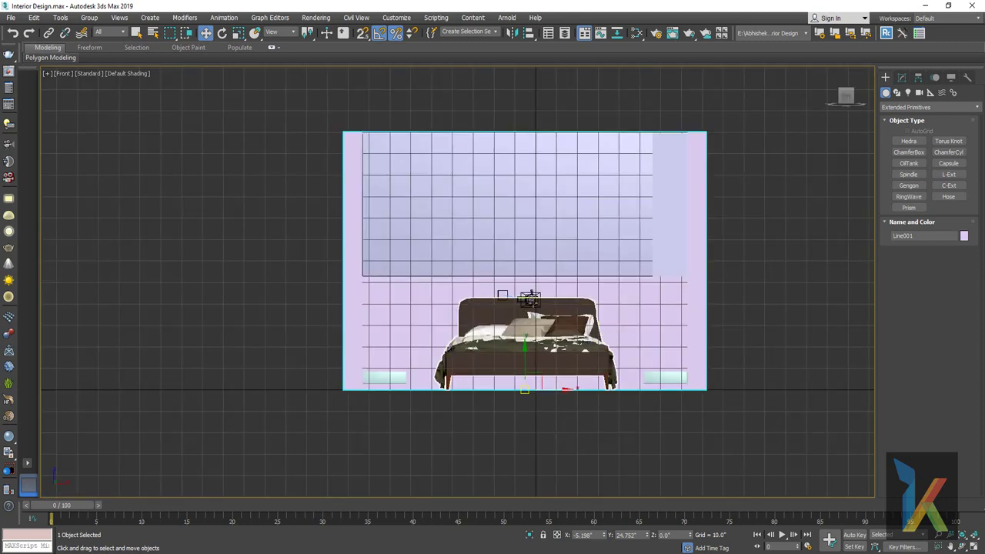
pyautogui.scroll(5, 532, 366)
pyautogui.press('g')
pyautogui.scroll(-5, 534, 303)
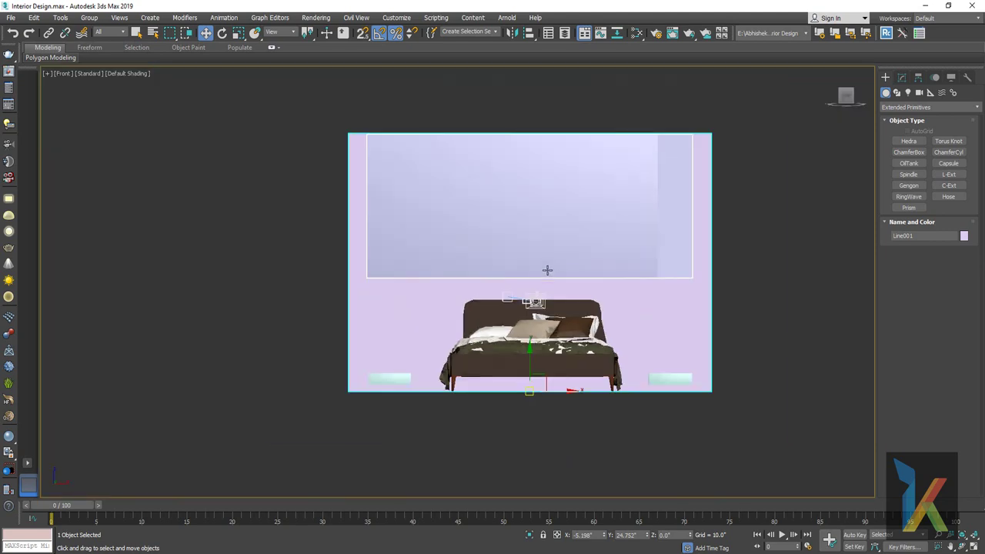
pyautogui.scroll(2, 557, 307)
pyautogui.scroll(1, 561, 306)
pyautogui.press('F3')
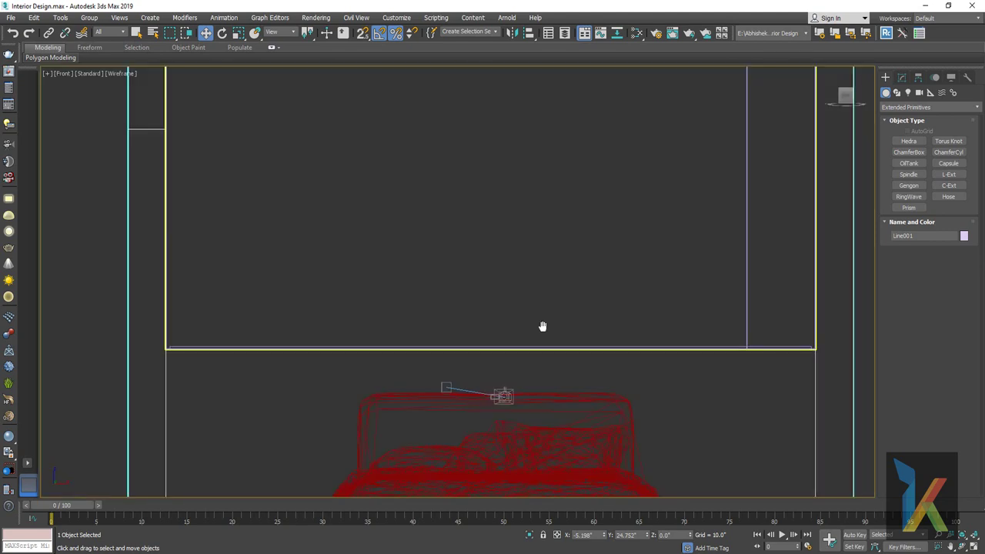
# Draw a rectangle on the wall above the bed and move it lower and left.
pyautogui.click(897, 93)
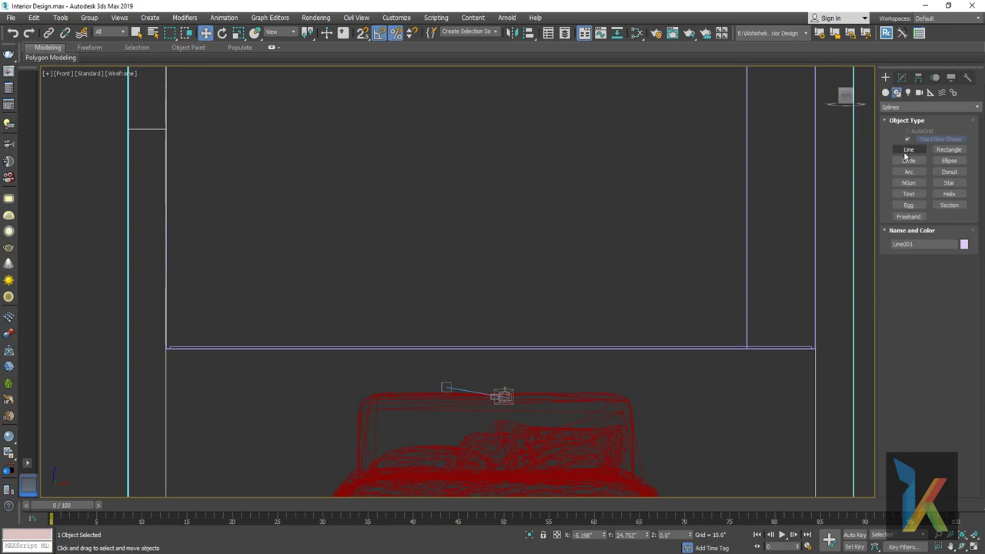
pyautogui.click(949, 150)
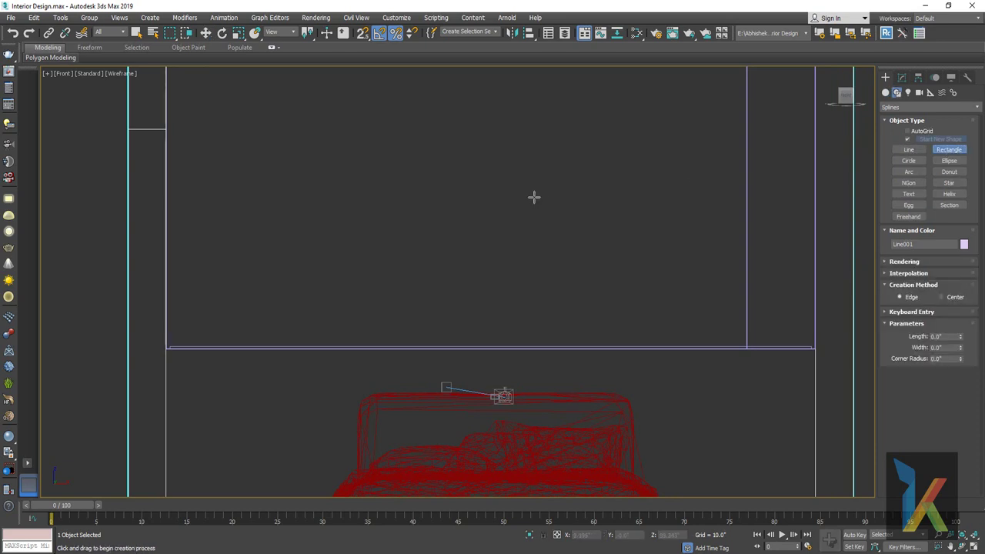
pyautogui.moveTo(378, 153); pyautogui.dragTo(498, 260)
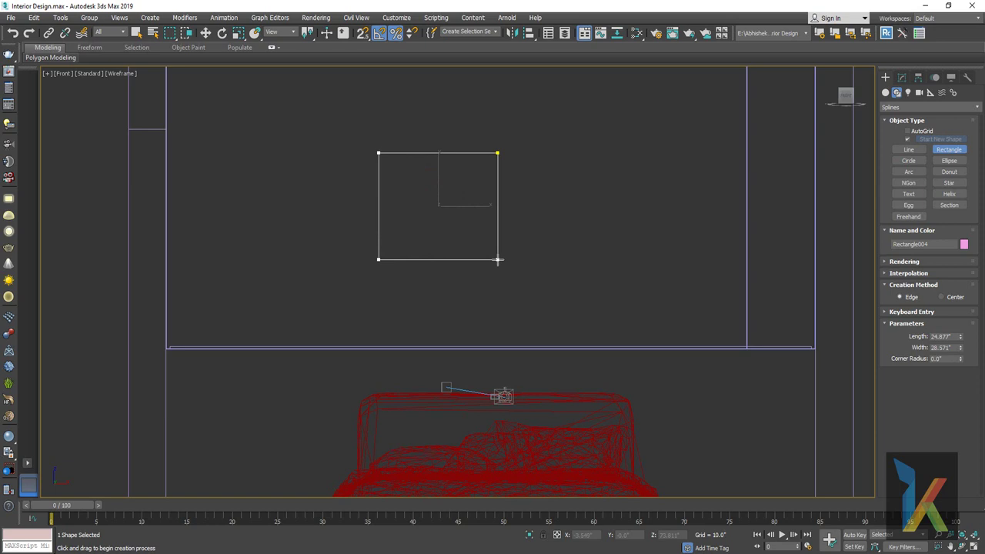
pyautogui.moveTo(498, 260); pyautogui.dragTo(503, 264)
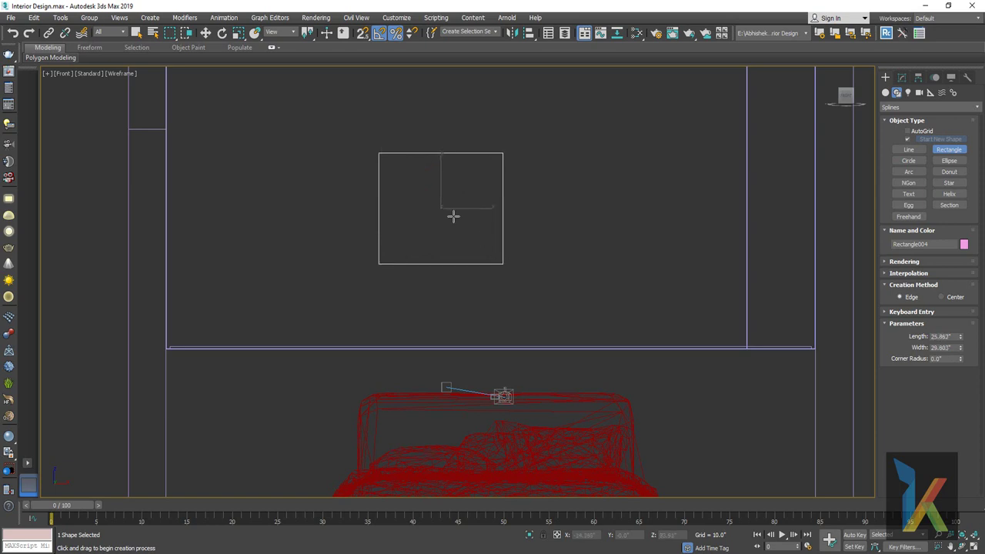
pyautogui.scroll(-3, 453, 217)
pyautogui.press('w')
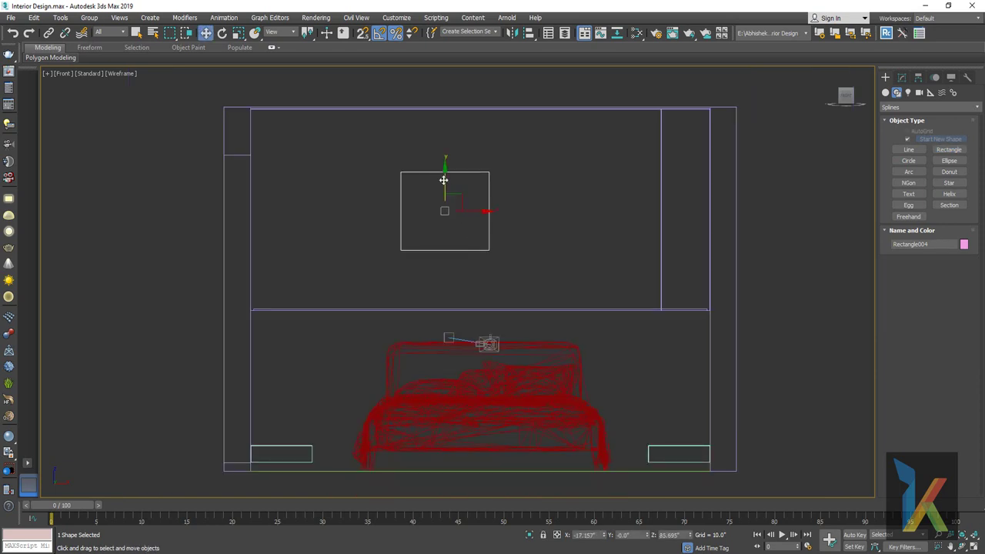
pyautogui.moveTo(443, 179); pyautogui.dragTo(445, 200)
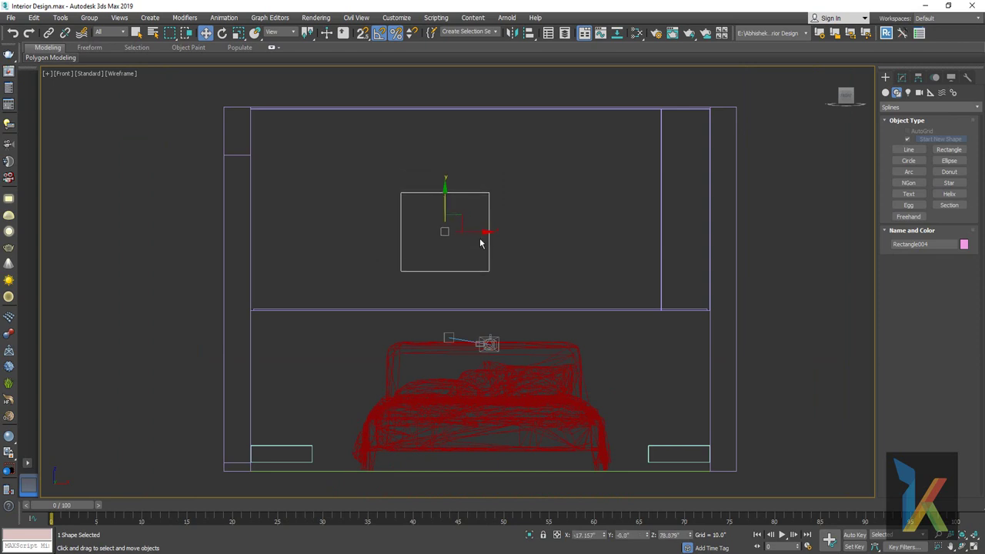
pyautogui.moveTo(481, 231); pyautogui.dragTo(440, 237)
# Shrink the rectangle slightly and place a copy, Rectangle005, beside it.
pyautogui.press('r')
pyautogui.press('w')
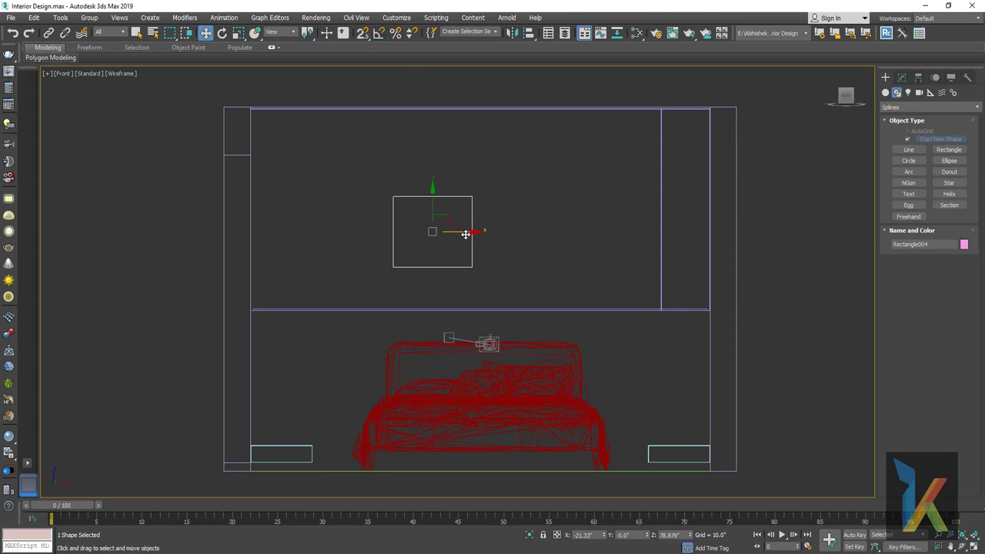
pyautogui.moveTo(465, 232)
pyautogui.mouseDown()
pyautogui.moveTo(455, 234)
pyautogui.moveTo(551, 250)
pyautogui.moveTo(542, 253)
pyautogui.mouseUp()
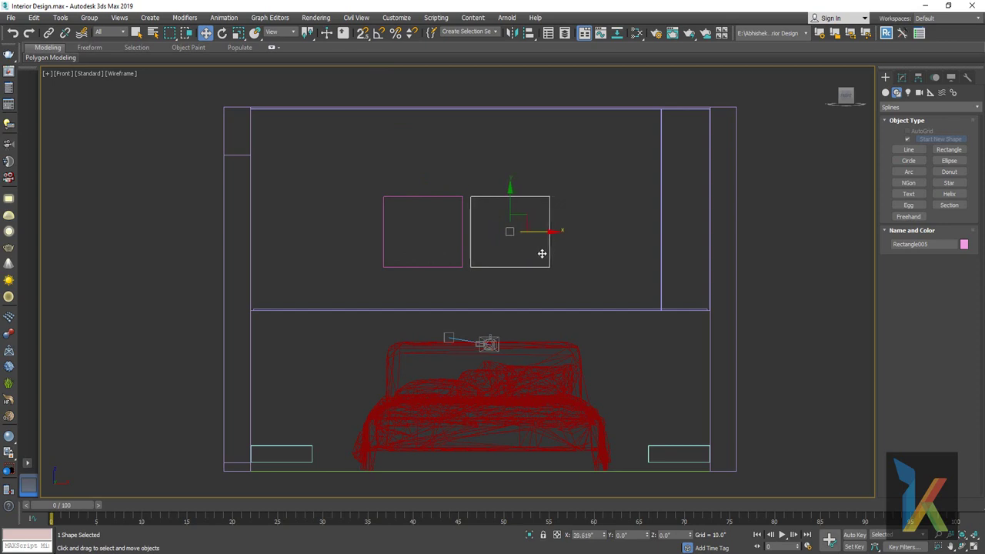
pyautogui.click(493, 328)
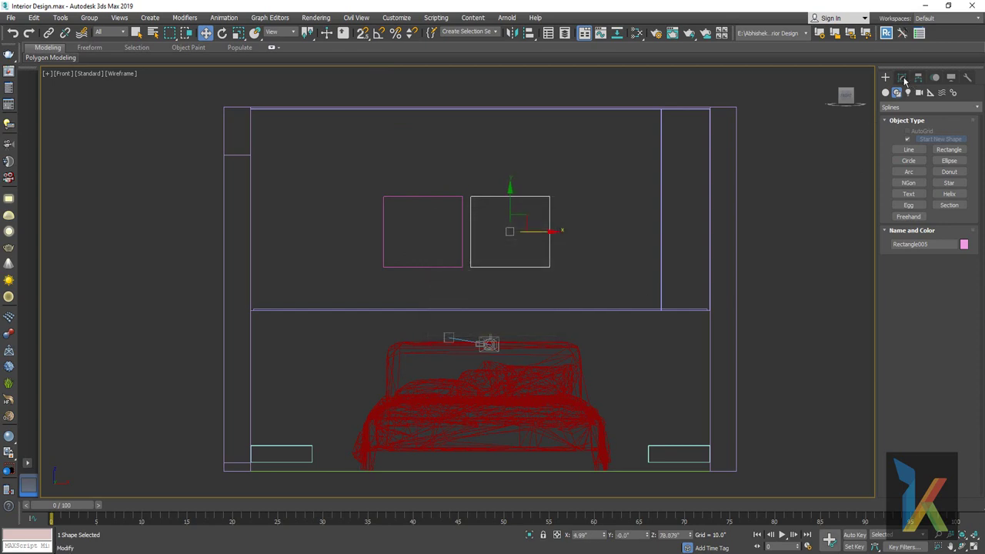
pyautogui.click(902, 78)
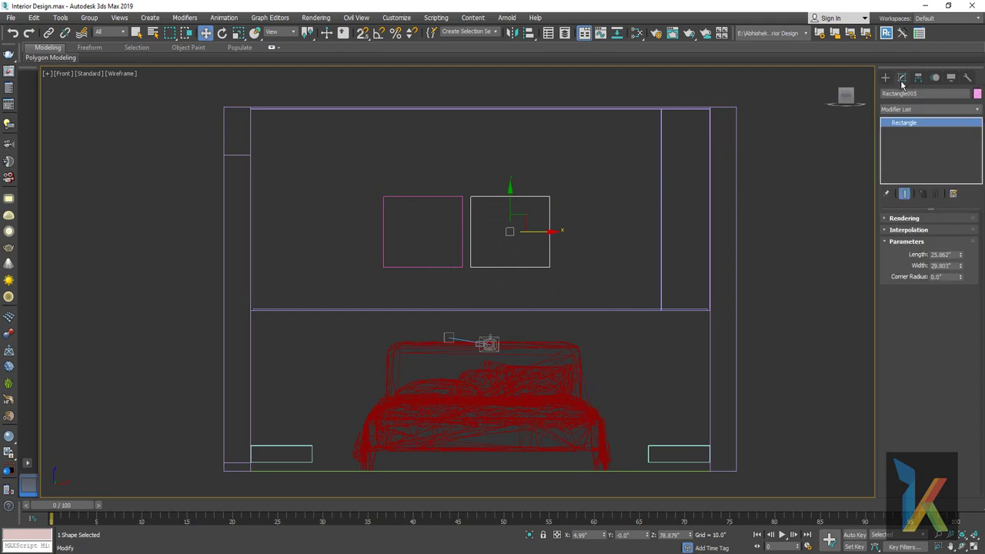
# Convert both the right and left rectangles to Editable Splines.
pyautogui.rightClick(558, 237)
pyautogui.moveTo(574, 349)
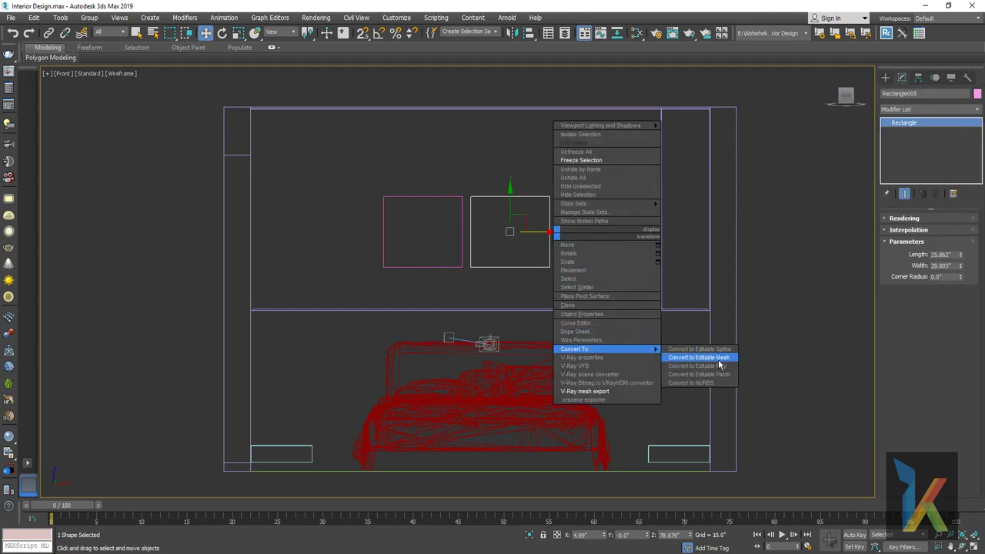
pyautogui.click(699, 349)
pyautogui.click(425, 197)
pyautogui.rightClick(425, 197)
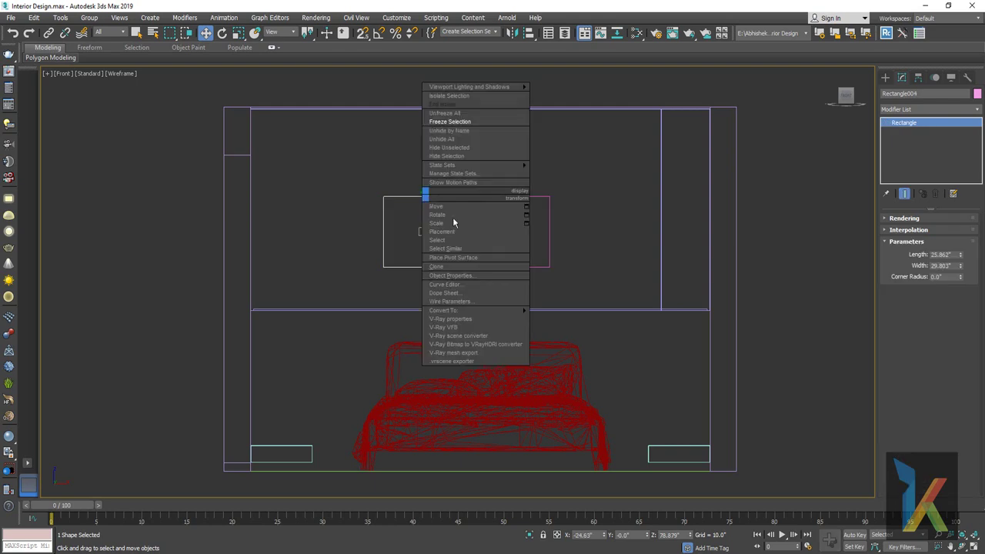
pyautogui.click(584, 311)
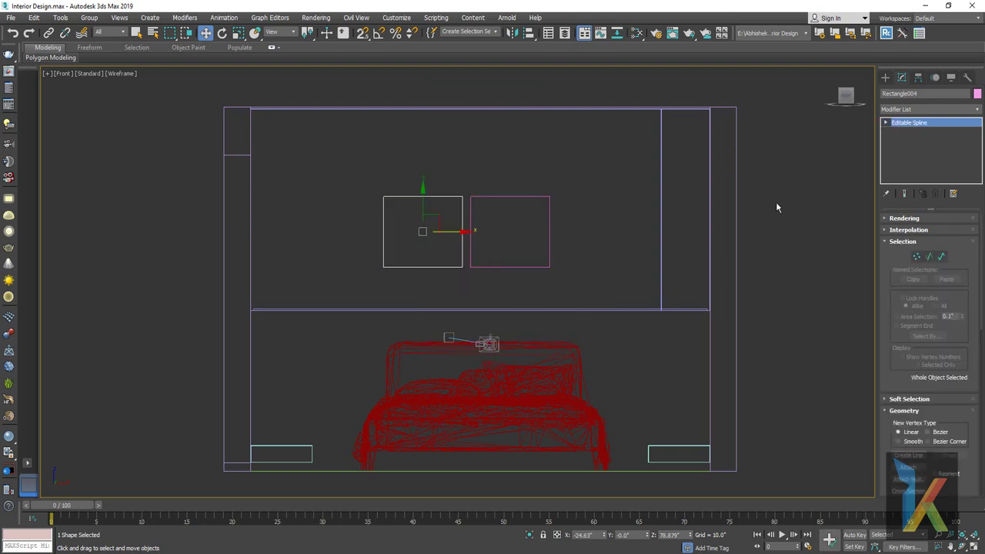
# Make the right rectangle's right-side vertices Bezier and drag them right to widen it.
pyautogui.click(529, 197)
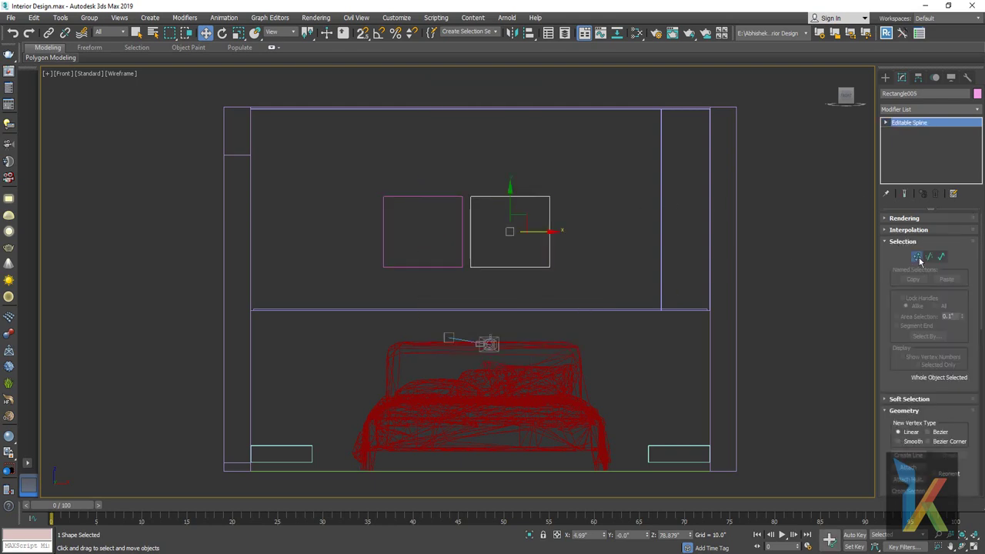
pyautogui.click(916, 256)
pyautogui.moveTo(617, 166); pyautogui.dragTo(538, 277)
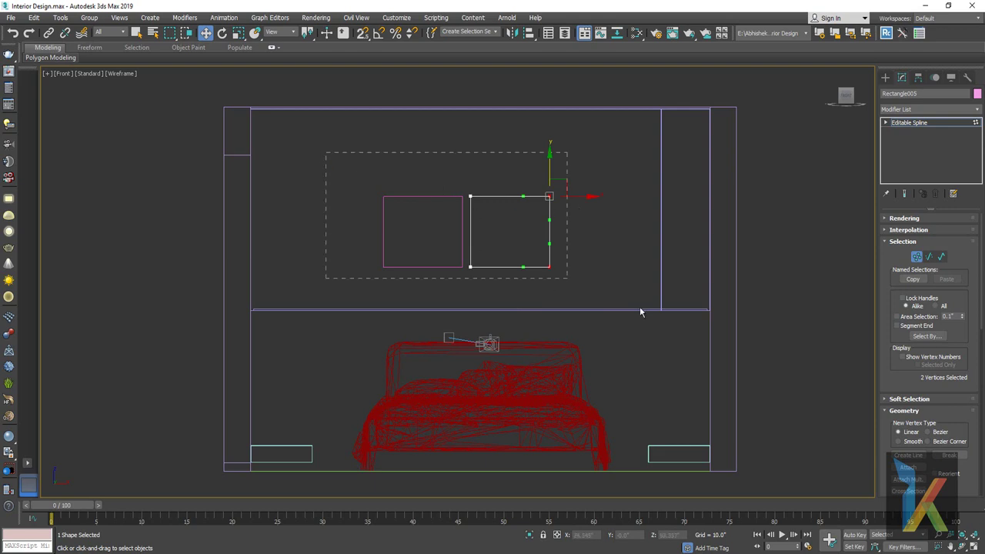
pyautogui.hotkey('ctrl', 'a')
pyautogui.rightClick(605, 271)
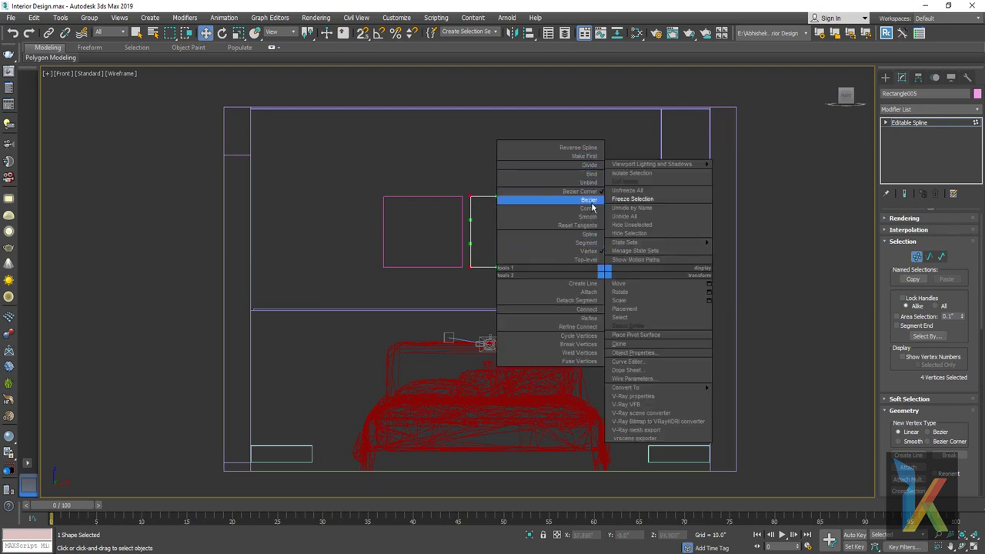
pyautogui.click(592, 202)
pyautogui.moveTo(591, 197); pyautogui.dragTo(620, 200)
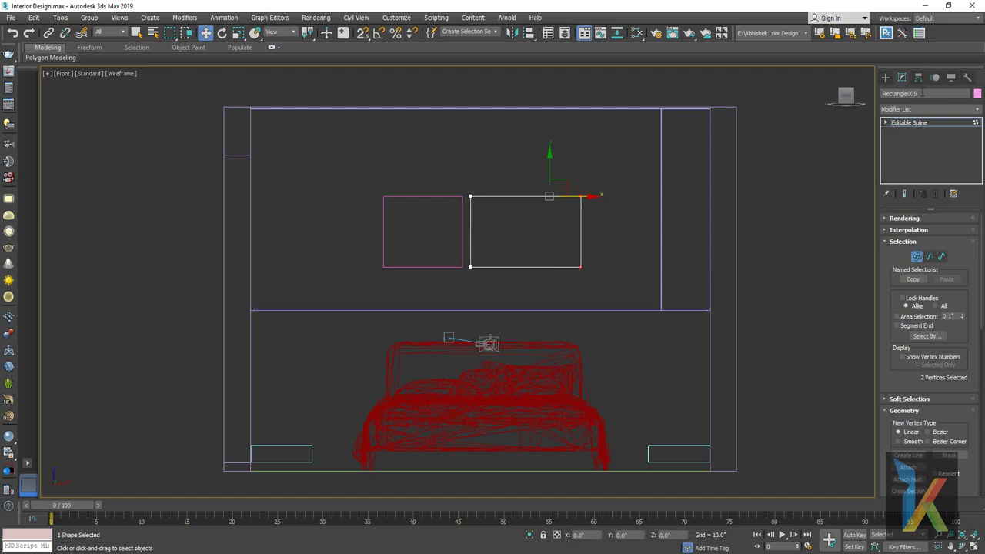
pyautogui.click(885, 77)
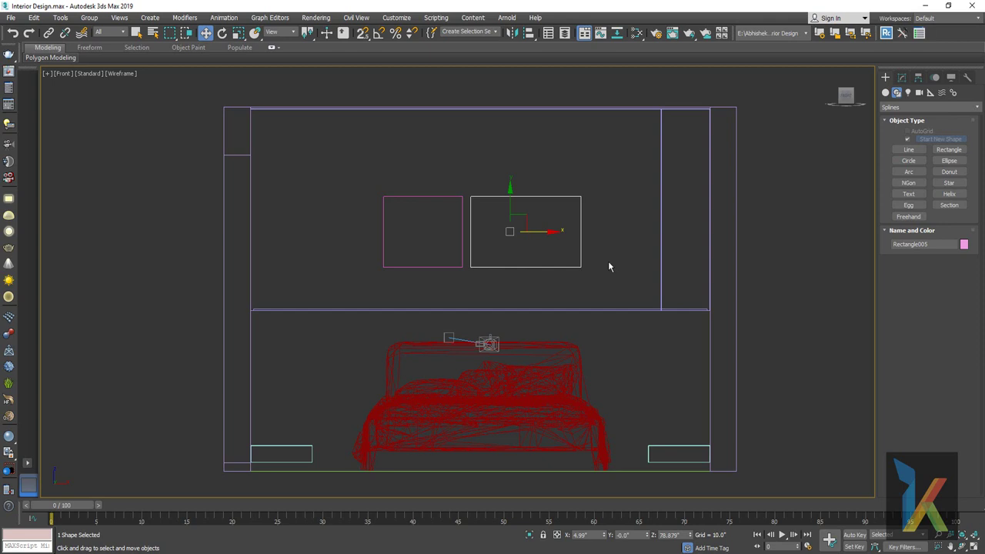
# Select the right rectangle's spline and apply an outline of 2.
pyautogui.press('p')
pyautogui.click(904, 77)
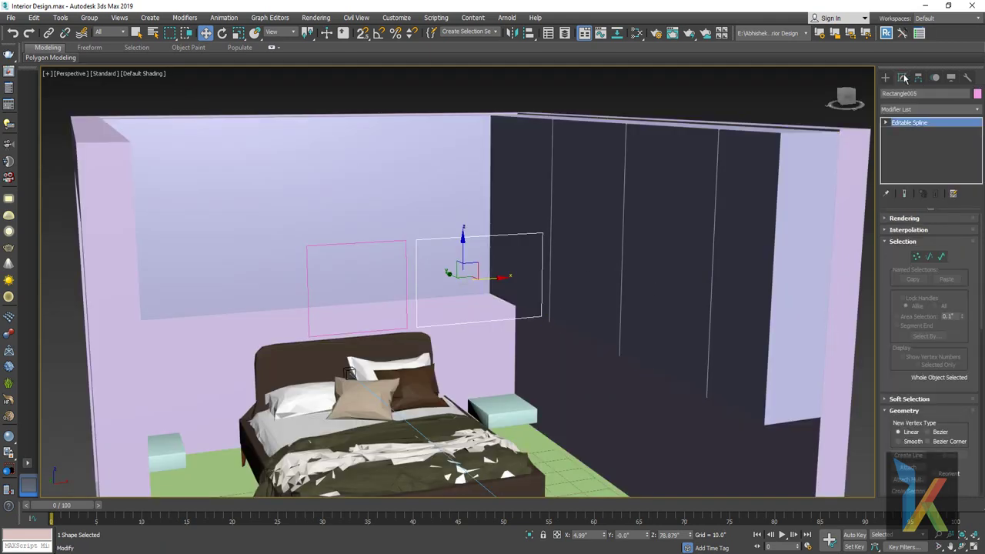
pyautogui.click(908, 113)
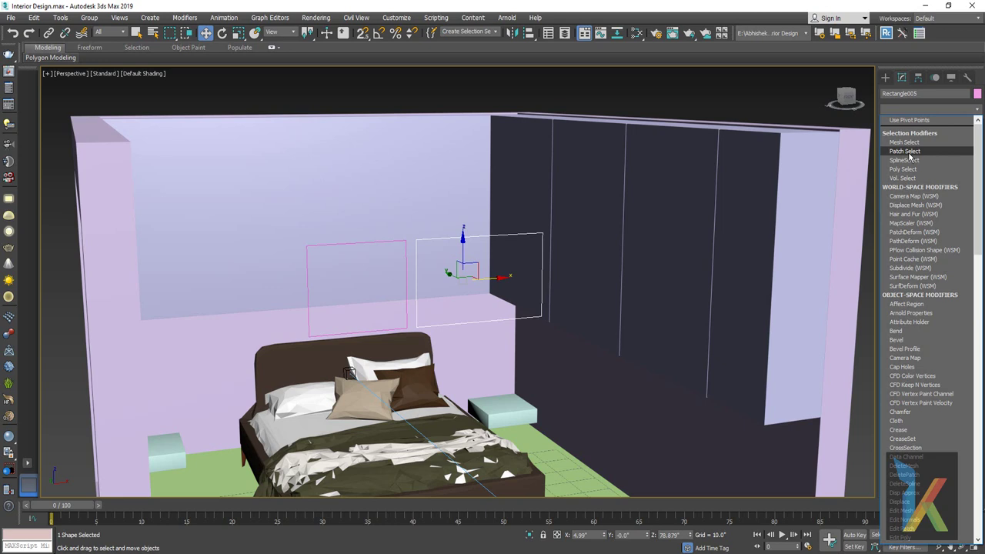
pyautogui.click(915, 112)
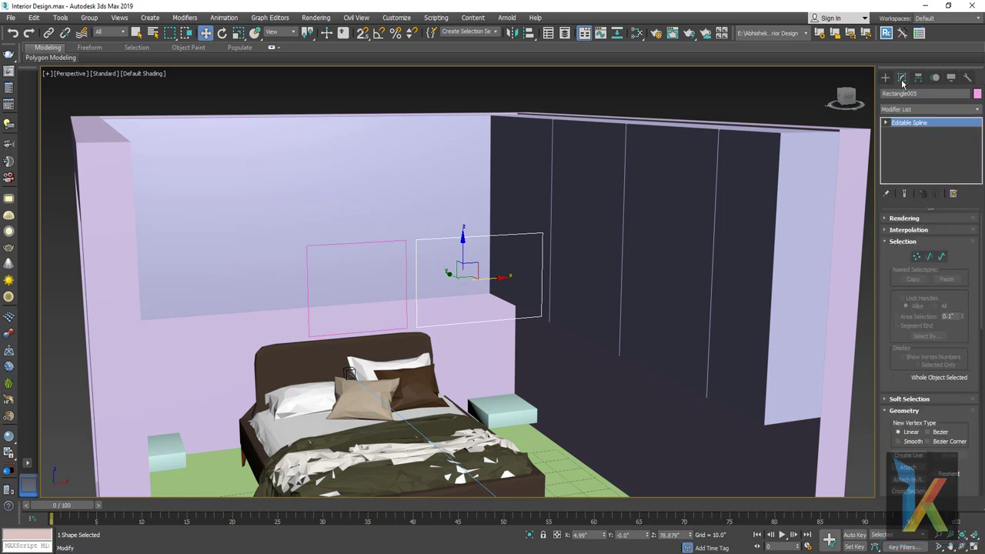
pyautogui.click(941, 257)
pyautogui.click(542, 264)
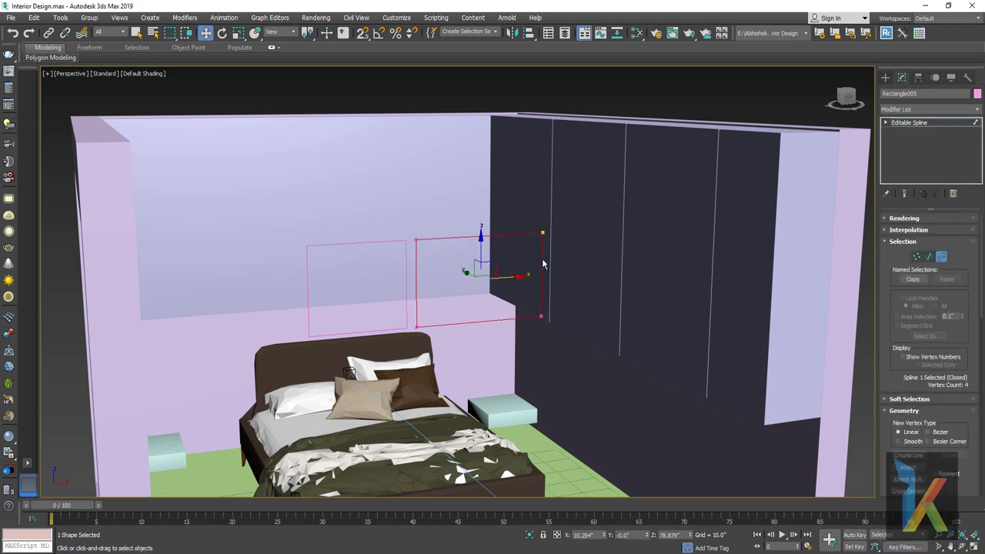
pyautogui.scroll(-4, 894, 385)
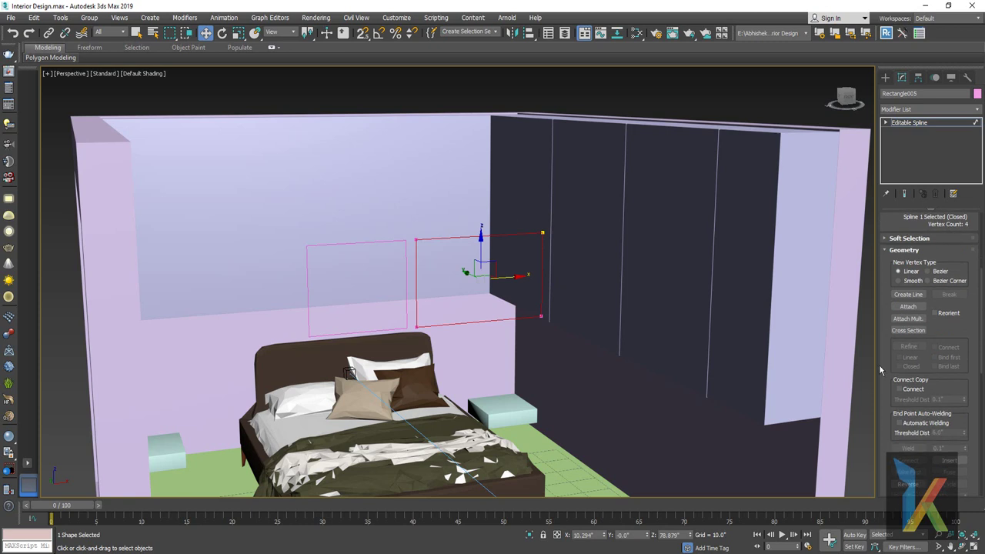
pyautogui.scroll(-3, 893, 362)
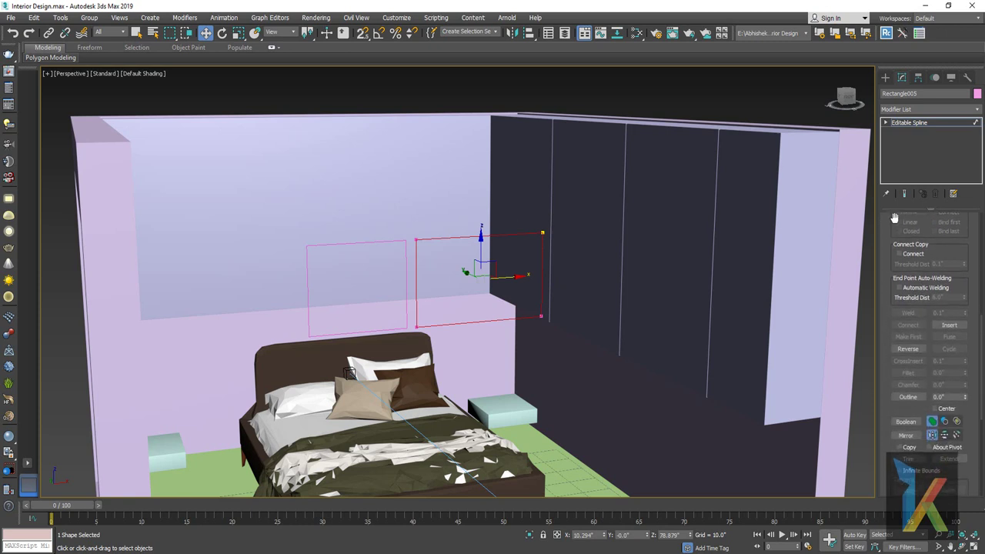
pyautogui.doubleClick(945, 397)
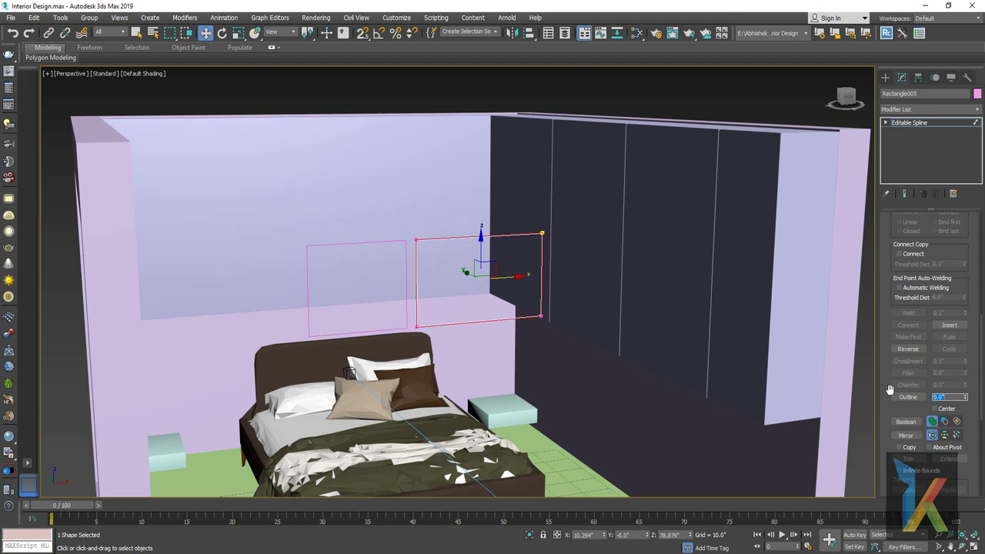
pyautogui.scroll(5, 402, 255)
pyautogui.moveTo(403, 256); pyautogui.dragTo(254, 271, button='middle')
pyautogui.scroll(-3, 530, 270)
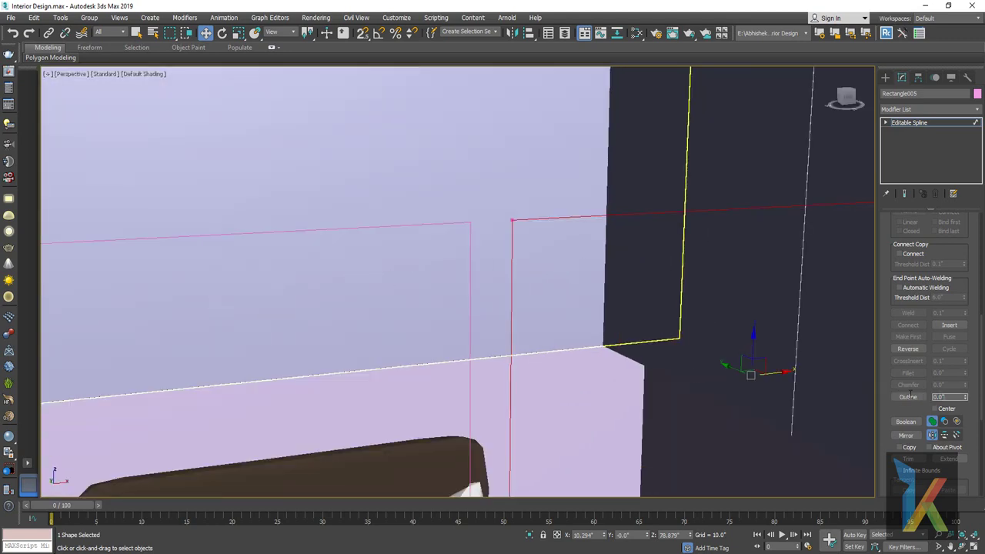
pyautogui.write('2')
pyautogui.press('Return')
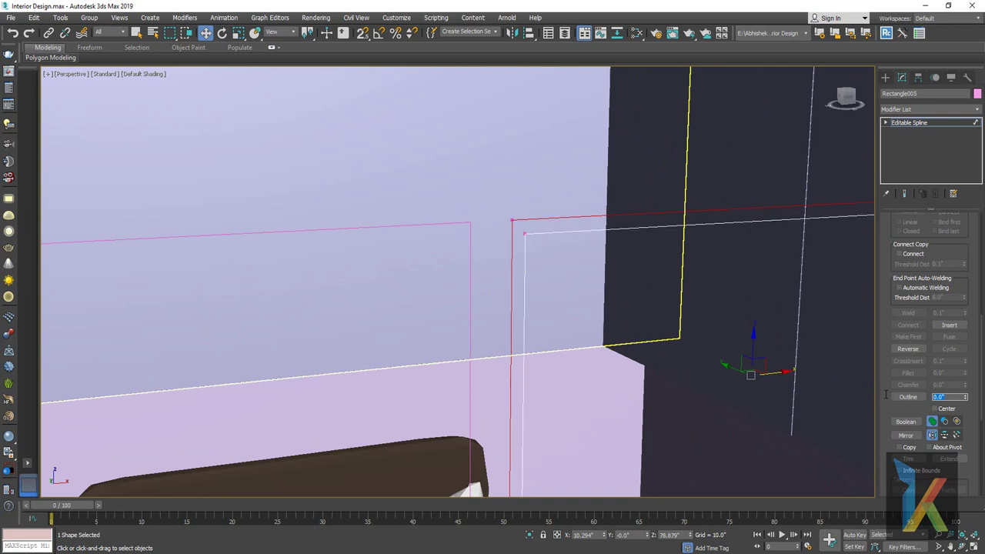
# Remove the misplaced outline and re-outline the right rectangle inward at -1.
pyautogui.rightClick(728, 366)
pyautogui.click(735, 371)
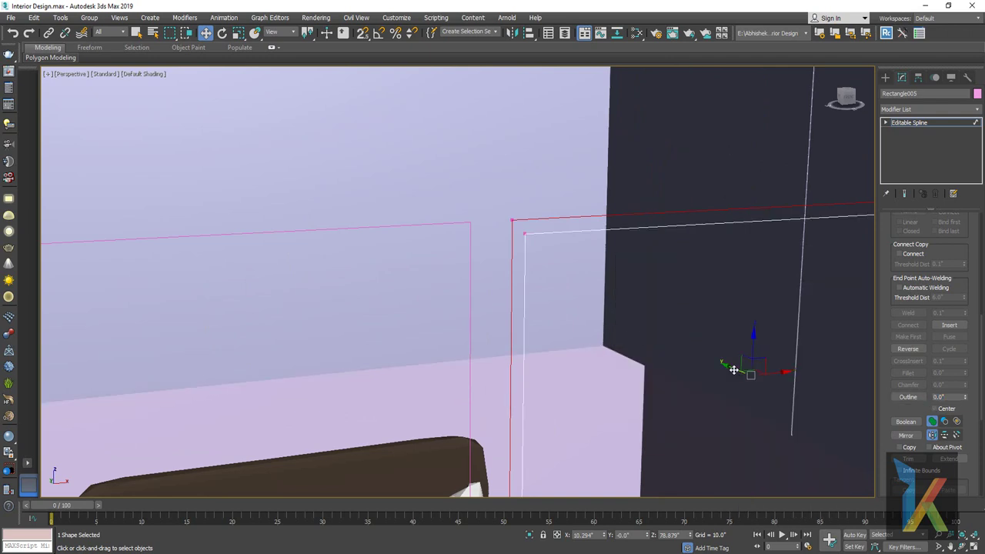
pyautogui.moveTo(953, 396); pyautogui.dragTo(881, 398)
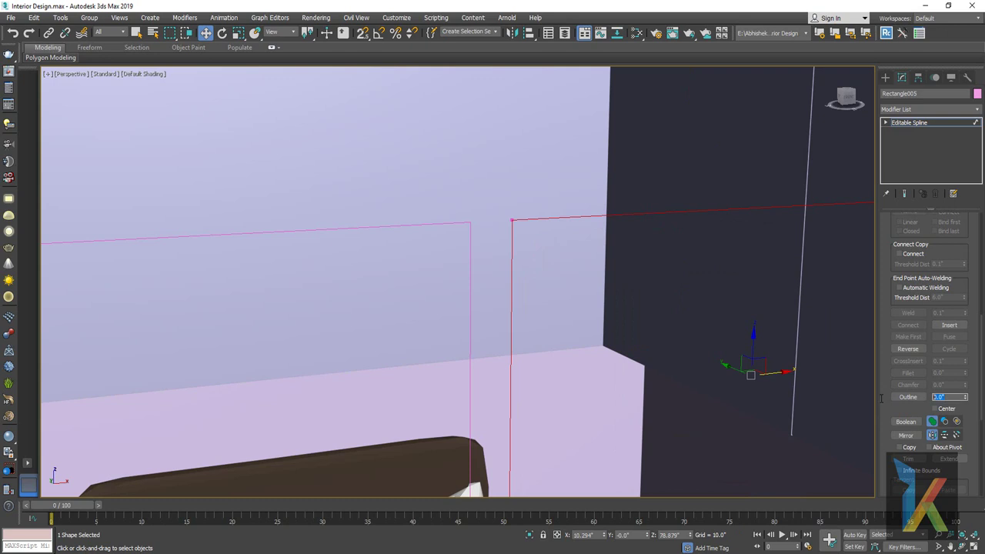
pyautogui.write('-1')
pyautogui.press('Return')
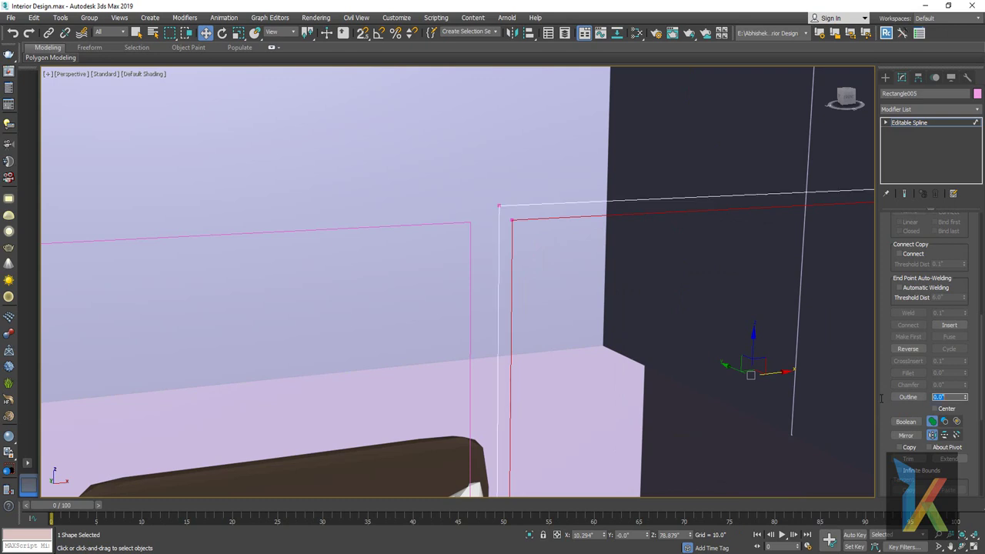
pyautogui.scroll(-4, 709, 366)
pyautogui.scroll(-3, 613, 336)
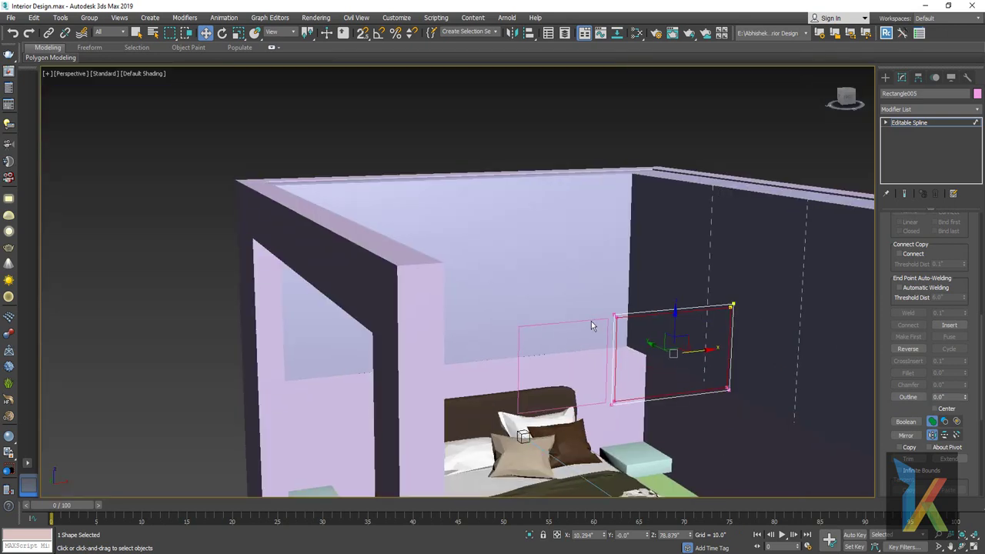
pyautogui.click(885, 77)
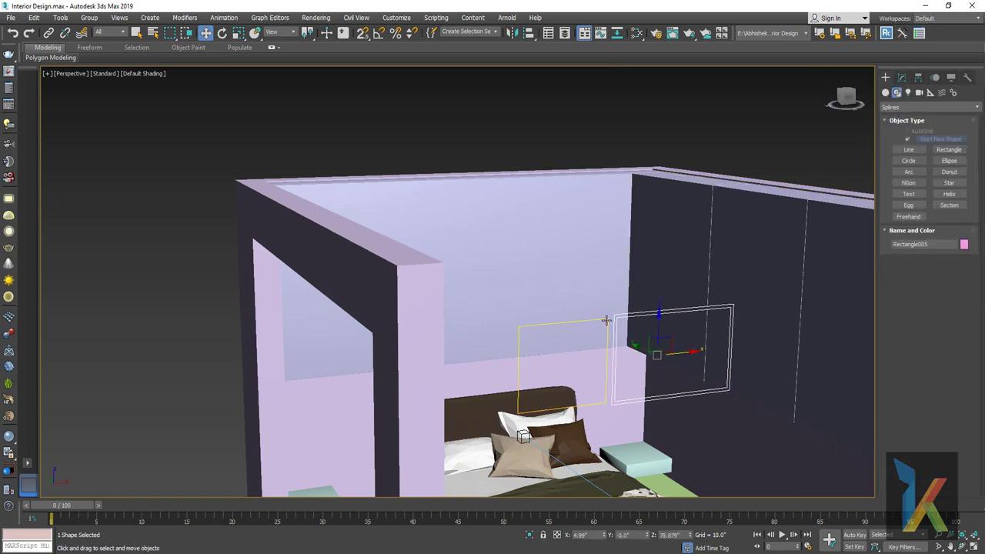
# Outline the left rectangle's spline inward the same way.
pyautogui.click(606, 320)
pyautogui.click(902, 77)
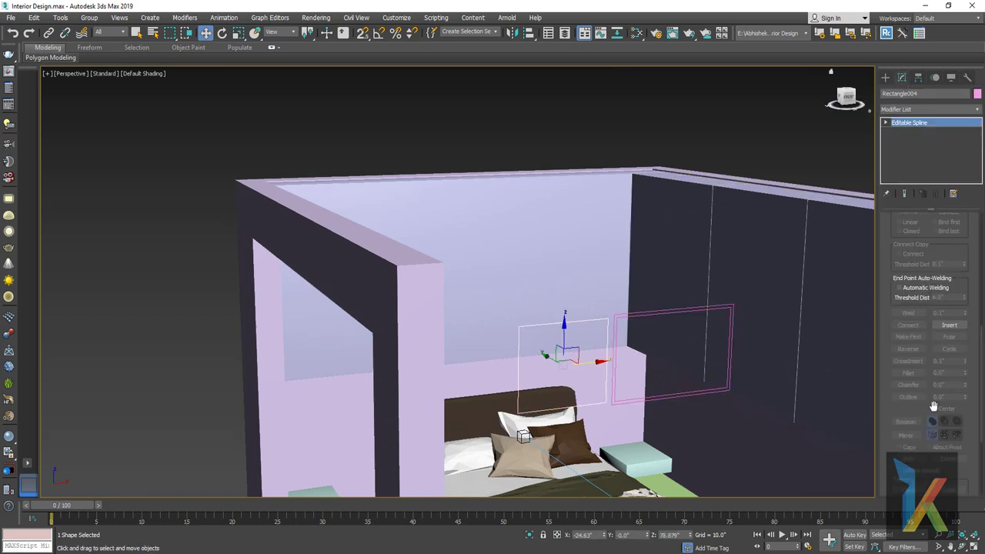
pyautogui.click(886, 122)
pyautogui.click(903, 149)
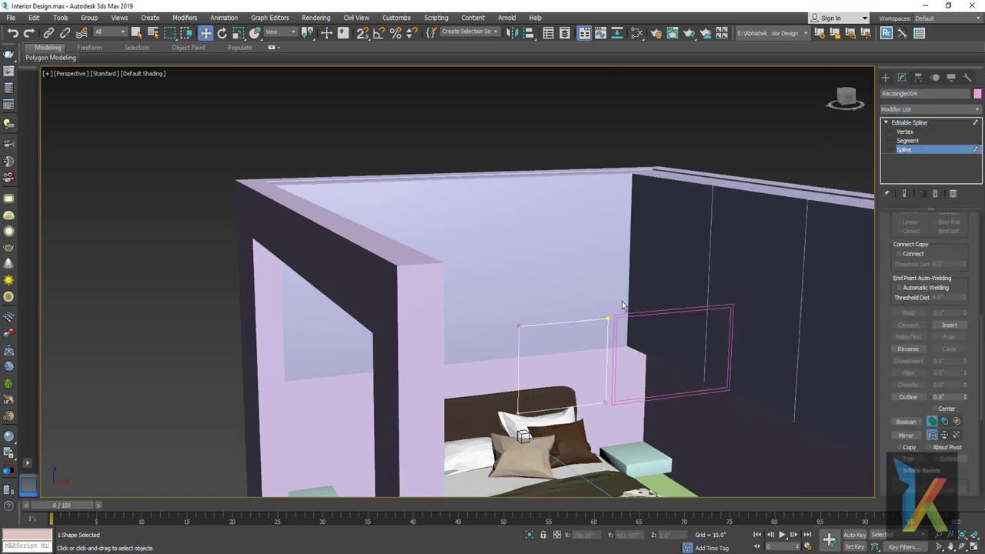
pyautogui.click(607, 384)
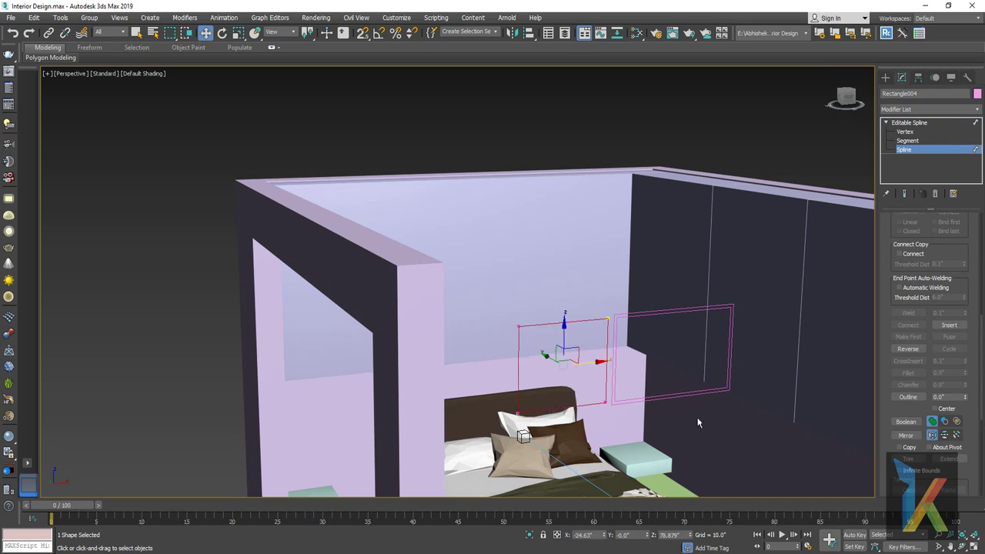
pyautogui.click(940, 397)
pyautogui.press('Return')
pyautogui.scroll(5, 610, 316)
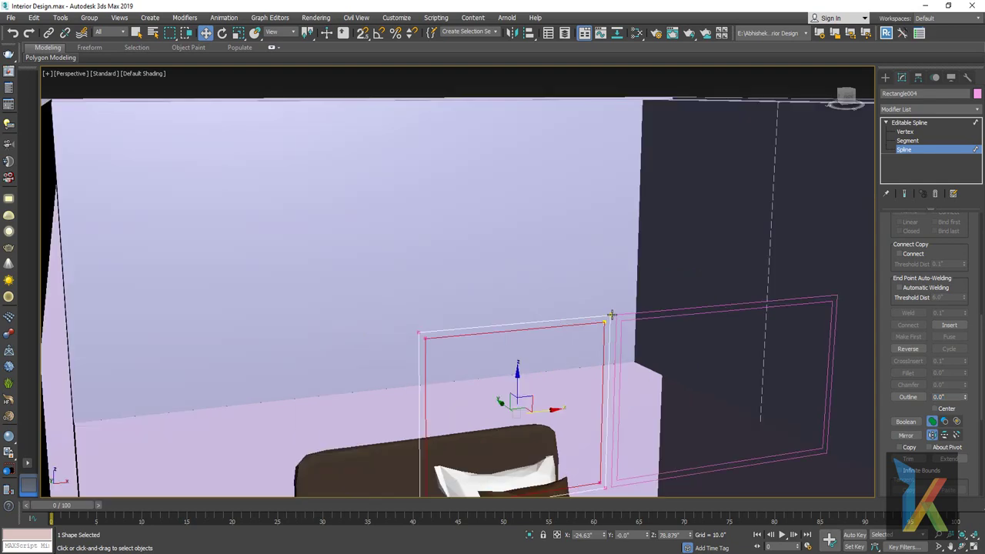
pyautogui.click(885, 77)
pyautogui.moveTo(587, 322); pyautogui.dragTo(561, 285, button='middle')
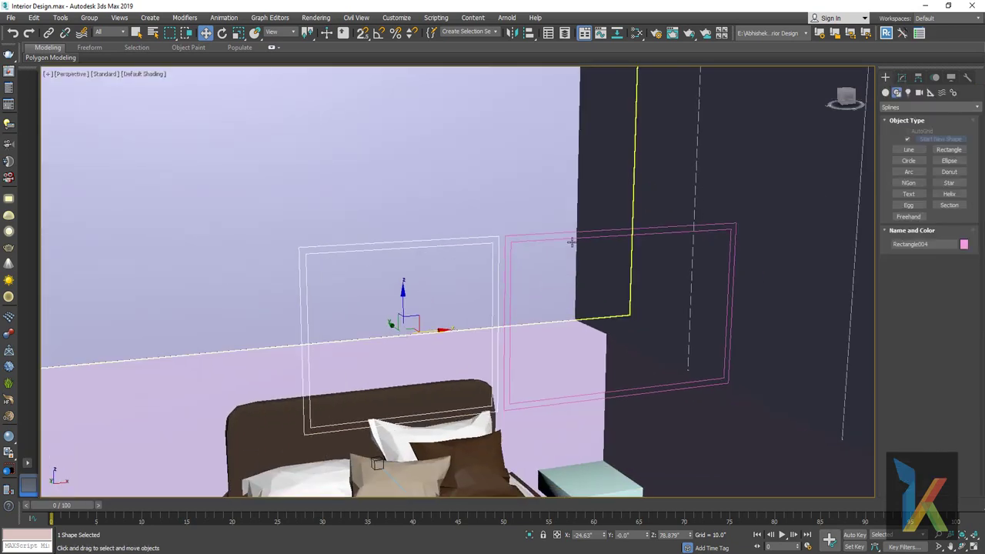
# Add an Extrude modifier to Rectangle005 and set its amount to 1.5.
pyautogui.click(572, 243)
pyautogui.click(903, 78)
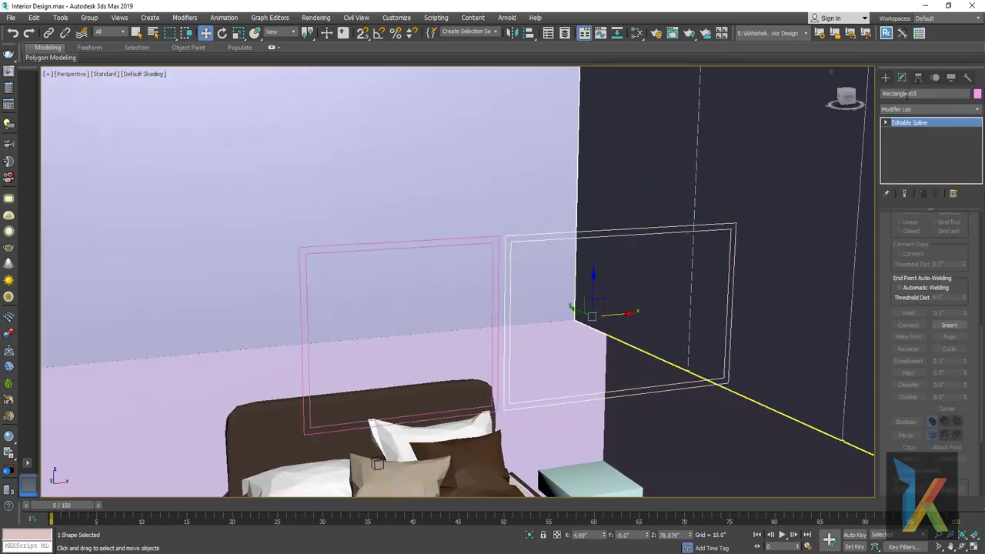
pyautogui.click(909, 109)
pyautogui.press('e')
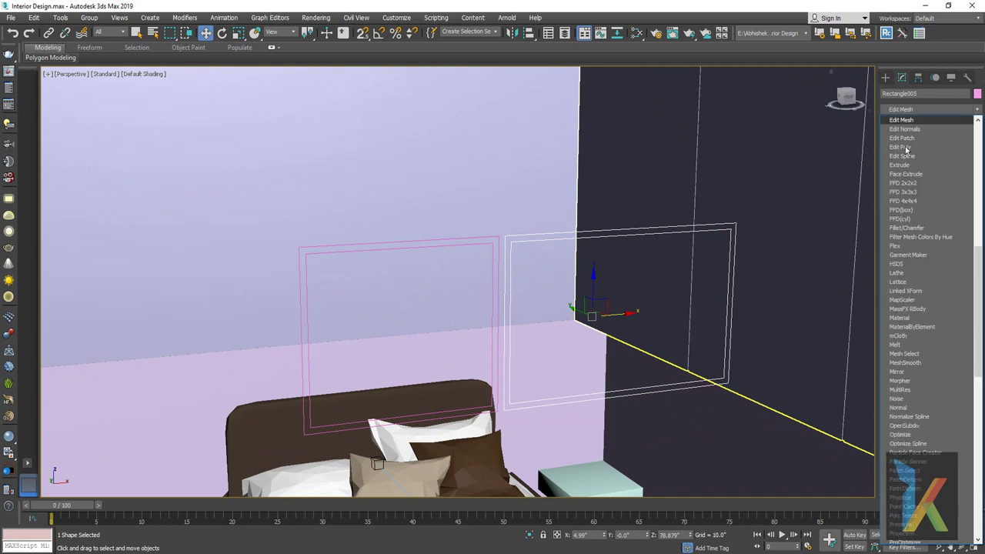
pyautogui.click(900, 165)
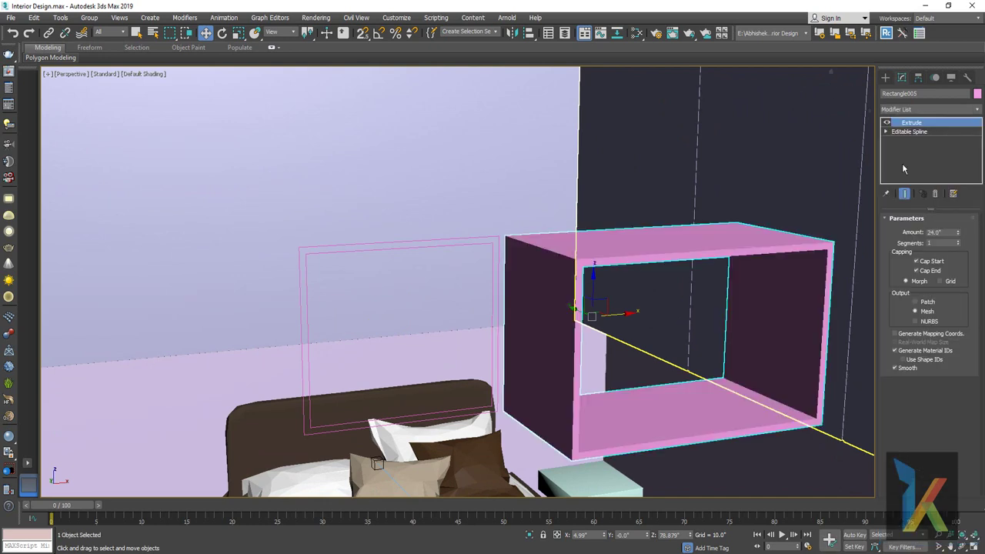
pyautogui.doubleClick(933, 232)
pyautogui.write('2')
pyautogui.press('Return')
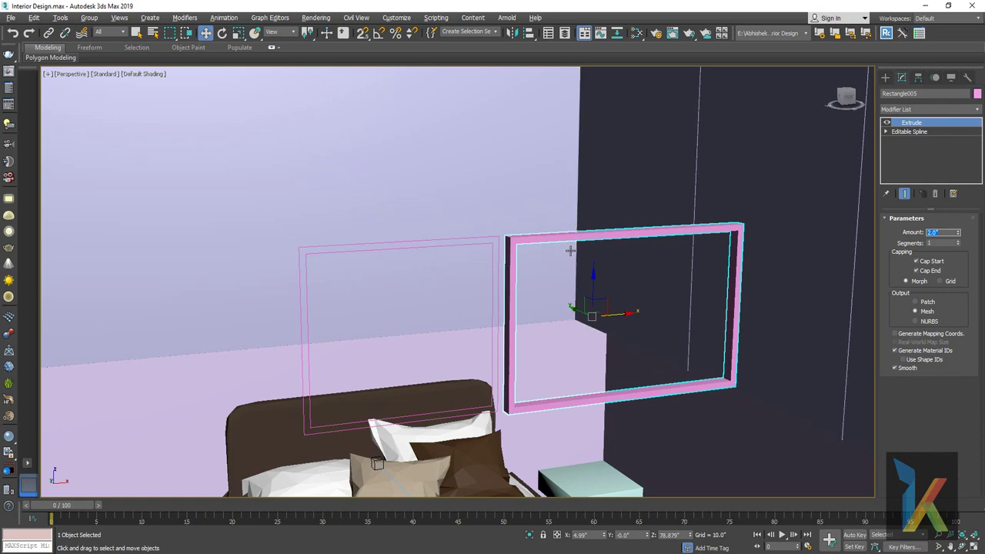
pyautogui.keyDown('alt'); pyautogui.moveTo(571, 248); pyautogui.dragTo(629, 285, button='middle'); pyautogui.keyUp('alt')
pyautogui.doubleClick(942, 233)
pyautogui.write('1.5')
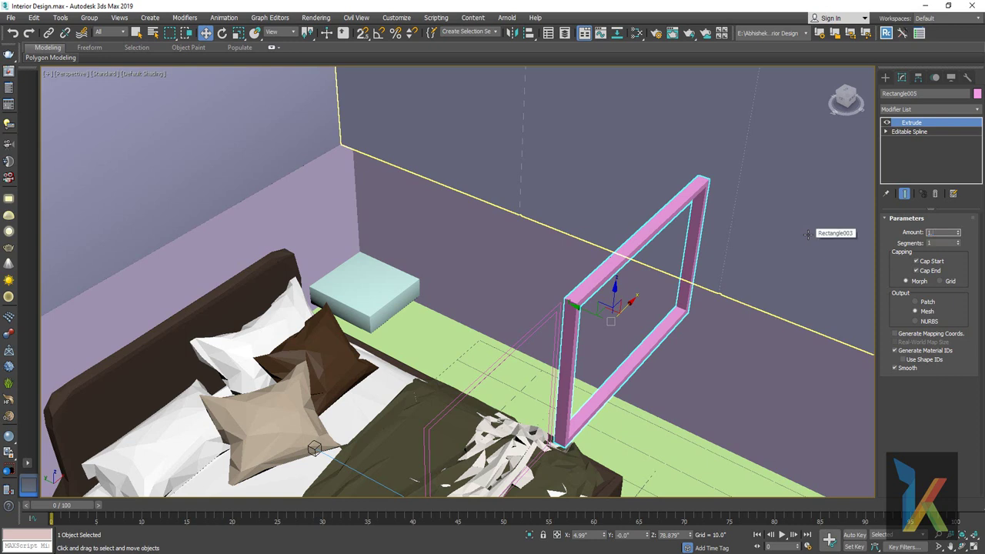
pyautogui.press('Return')
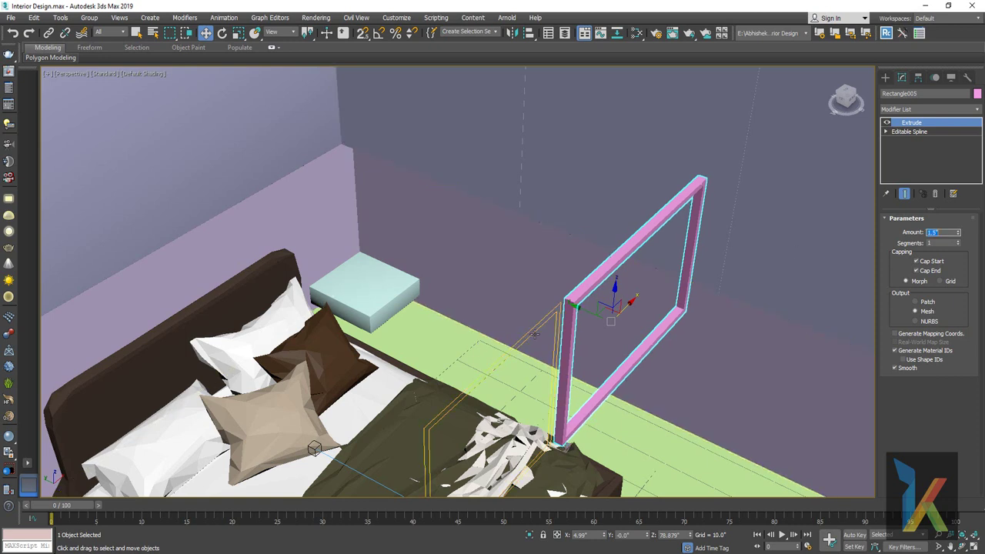
# Paste the Extrude as an instance onto Rectangle004, select both frames and view from the top.
pyautogui.rightClick(915, 124)
pyautogui.click(869, 167)
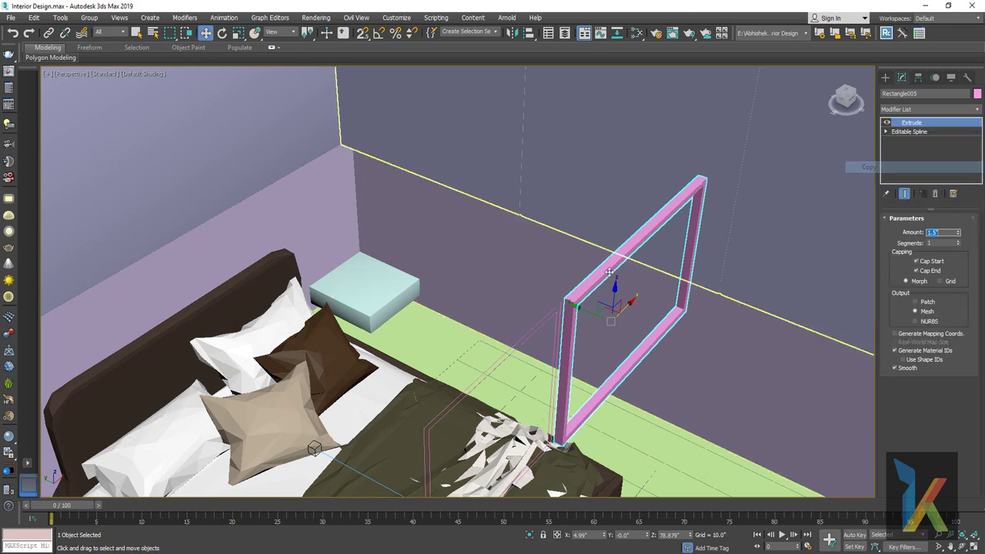
pyautogui.click(561, 309)
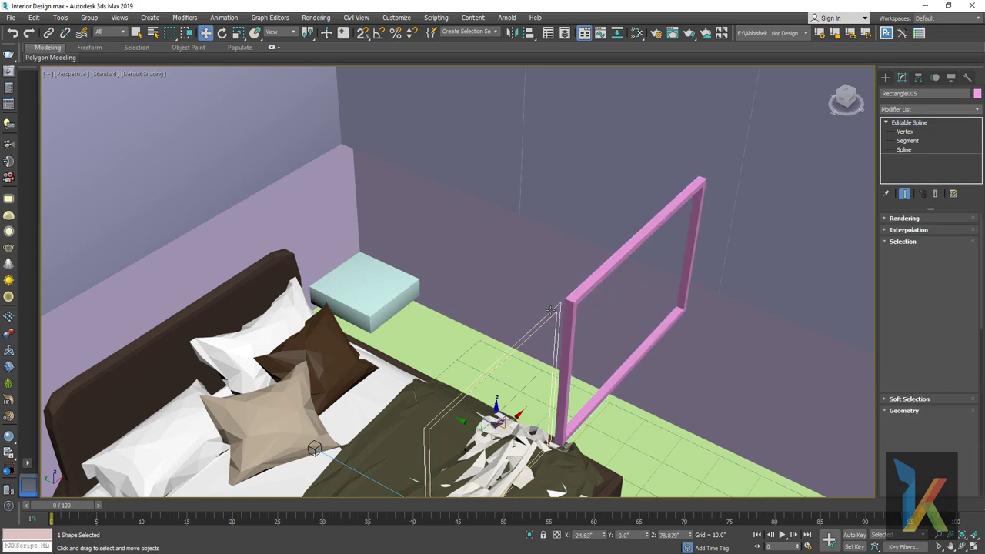
pyautogui.rightClick(925, 123)
pyautogui.click(928, 136)
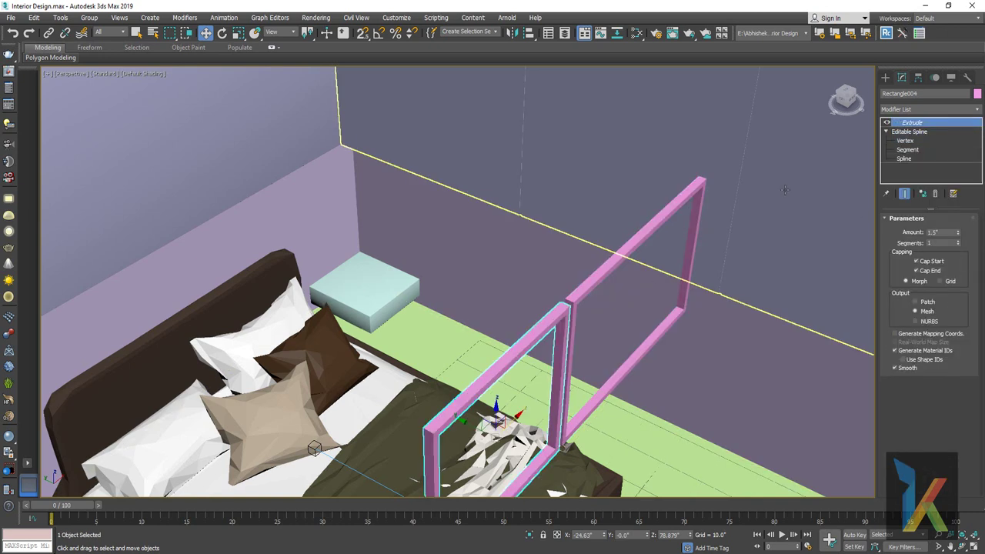
pyautogui.click(885, 77)
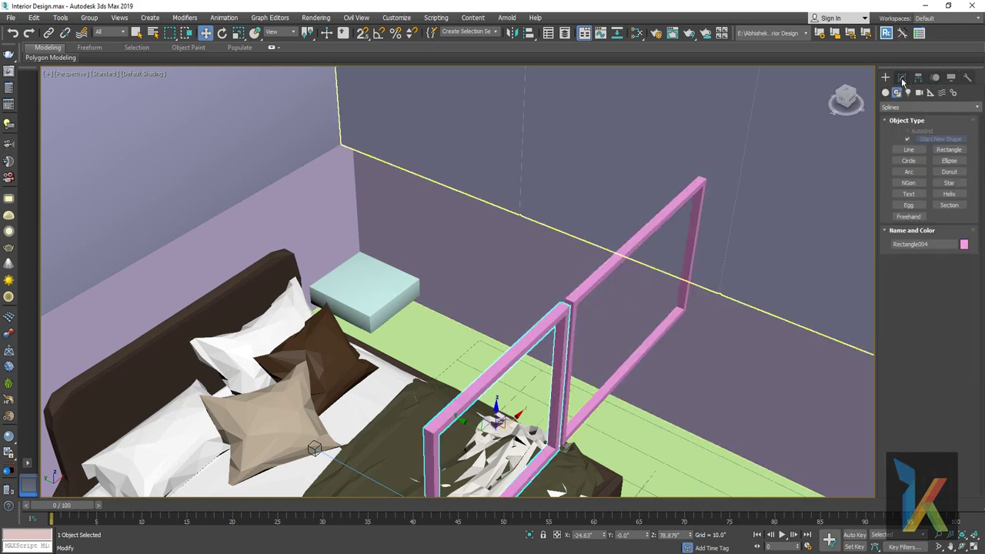
pyautogui.keyDown('ctrl'); pyautogui.click(605, 268); pyautogui.keyUp('ctrl')
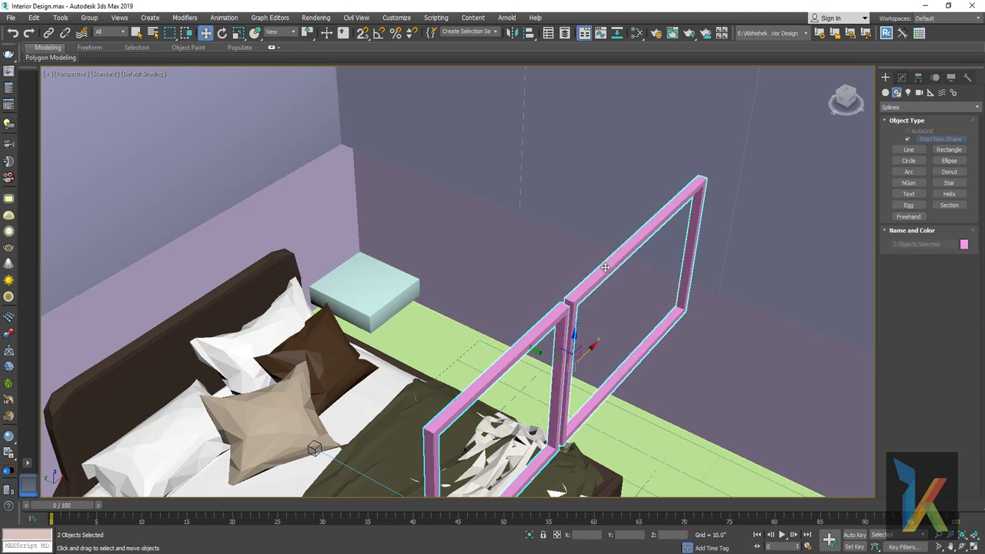
pyautogui.press('t')
pyautogui.scroll(-3, 488, 281)
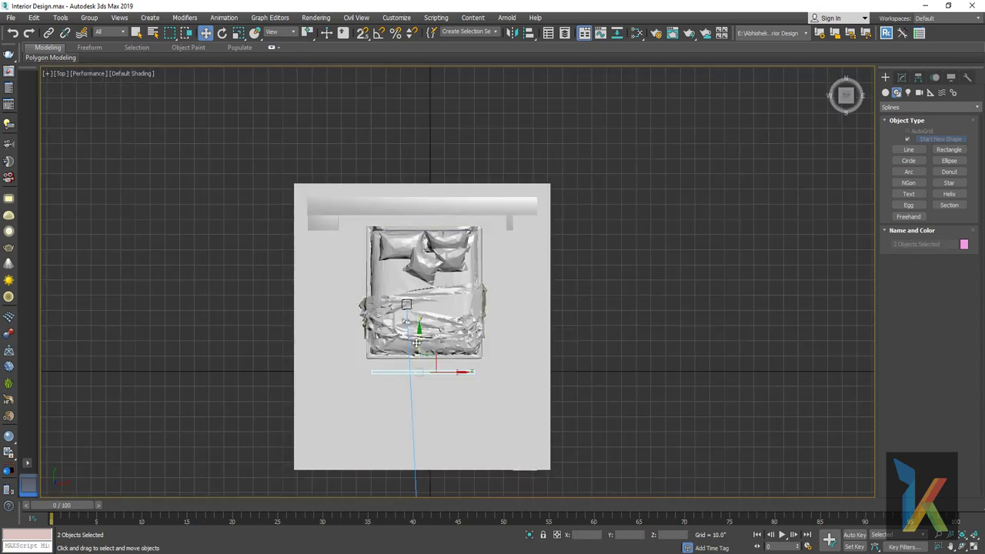
# In the front view, clear the selection and ready the Plane primitive with snapping on.
pyautogui.press('f')
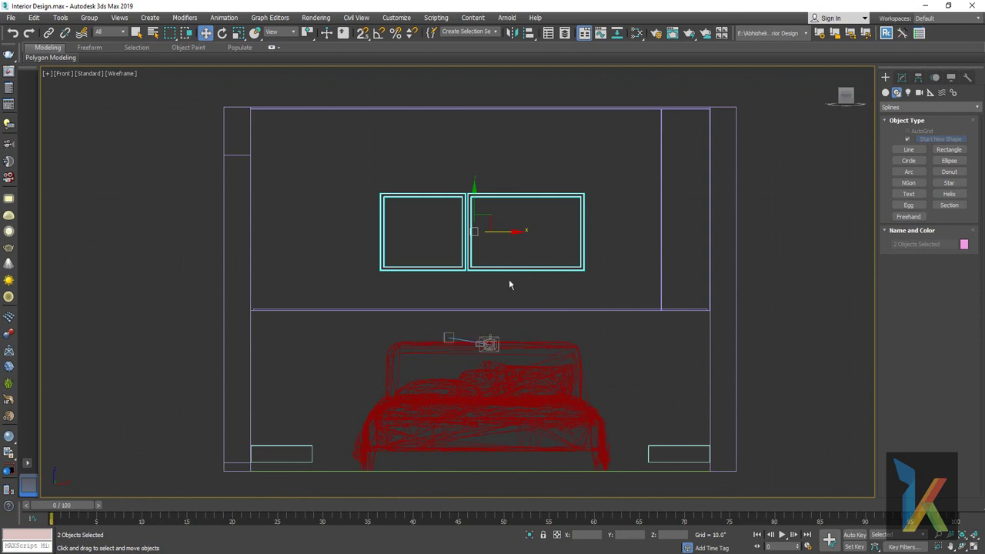
pyautogui.scroll(3, 508, 285)
pyautogui.click(827, 280)
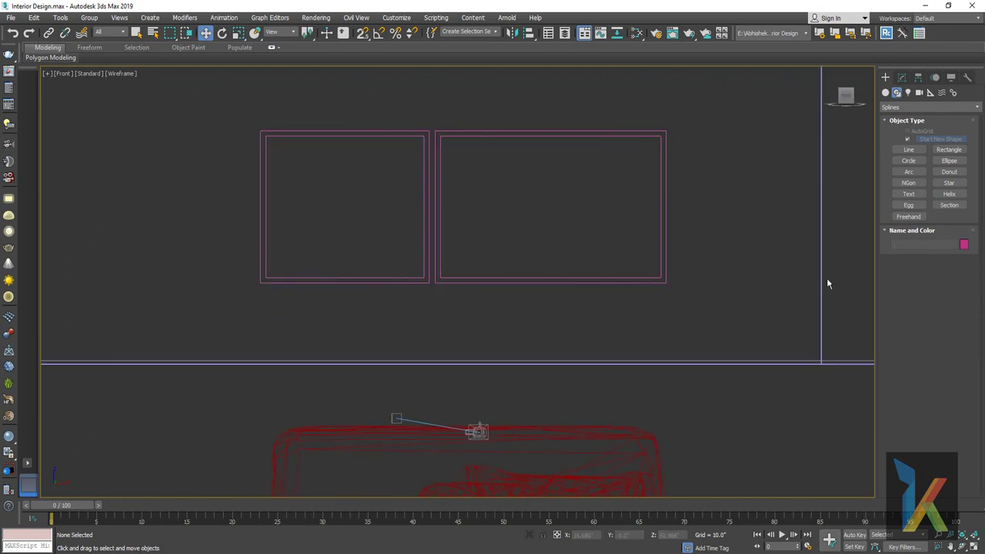
pyautogui.click(887, 92)
pyautogui.click(899, 108)
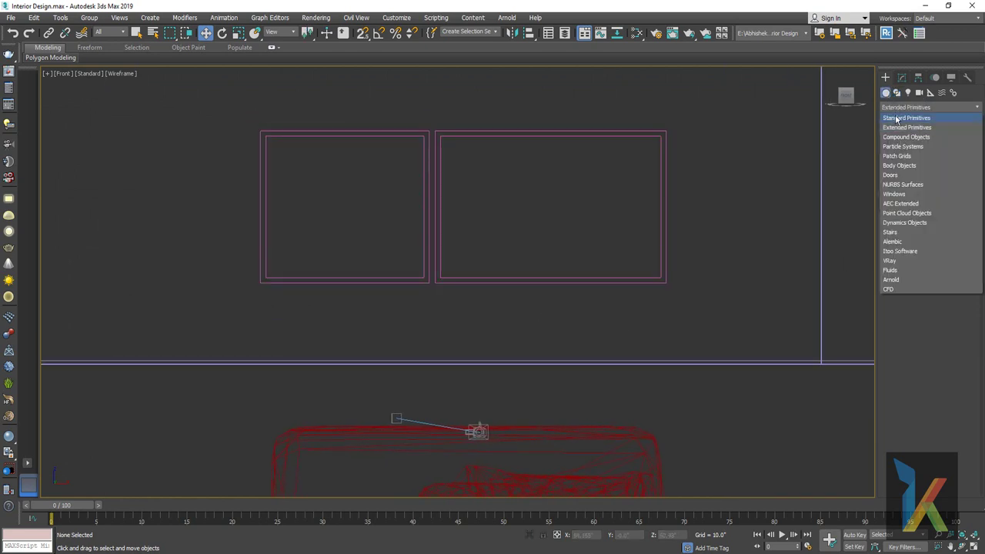
pyautogui.click(897, 118)
pyautogui.click(950, 187)
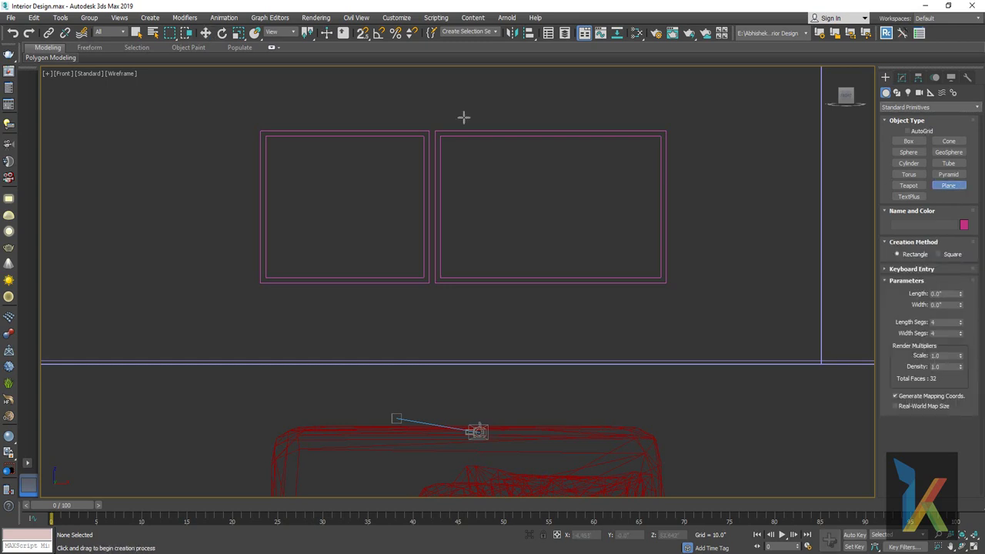
pyautogui.press('s')
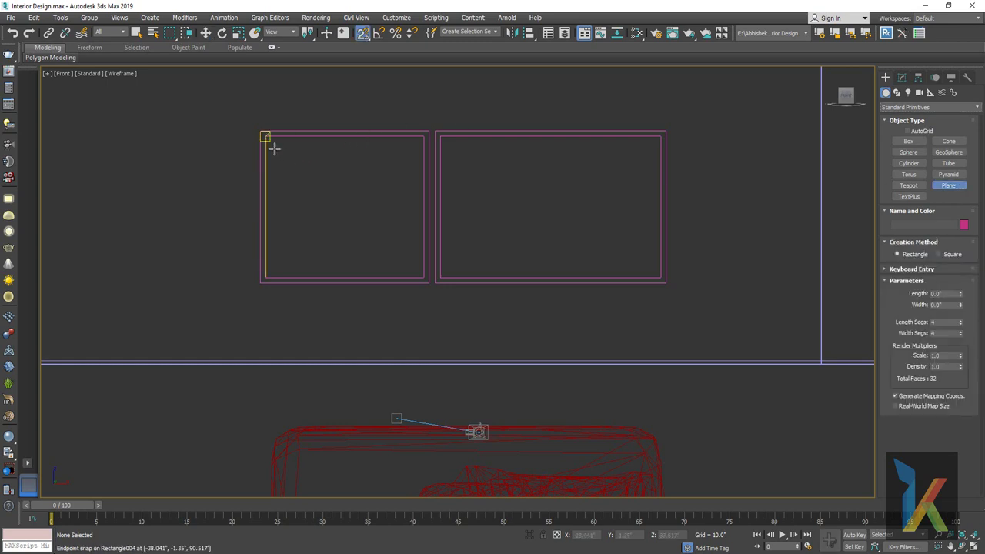
# Draw Plane002 (21.776" × 26.623") and Plane003 (23.776" × 37.432") in the frames, then select all four.
pyautogui.moveTo(265, 136)
pyautogui.mouseDown()
pyautogui.moveTo(420, 260)
pyautogui.moveTo(422, 277)
pyautogui.mouseUp()
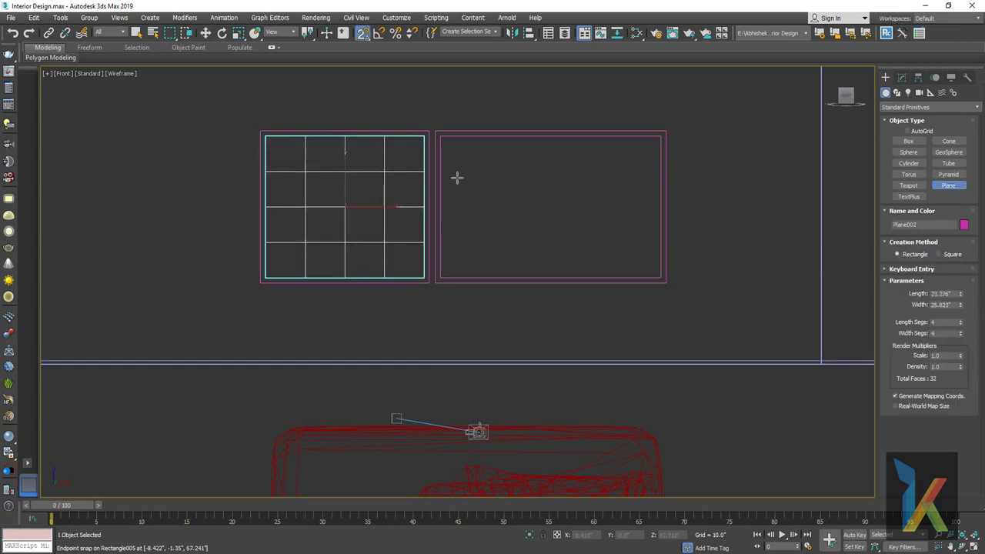
pyautogui.moveTo(440, 136); pyautogui.dragTo(661, 277)
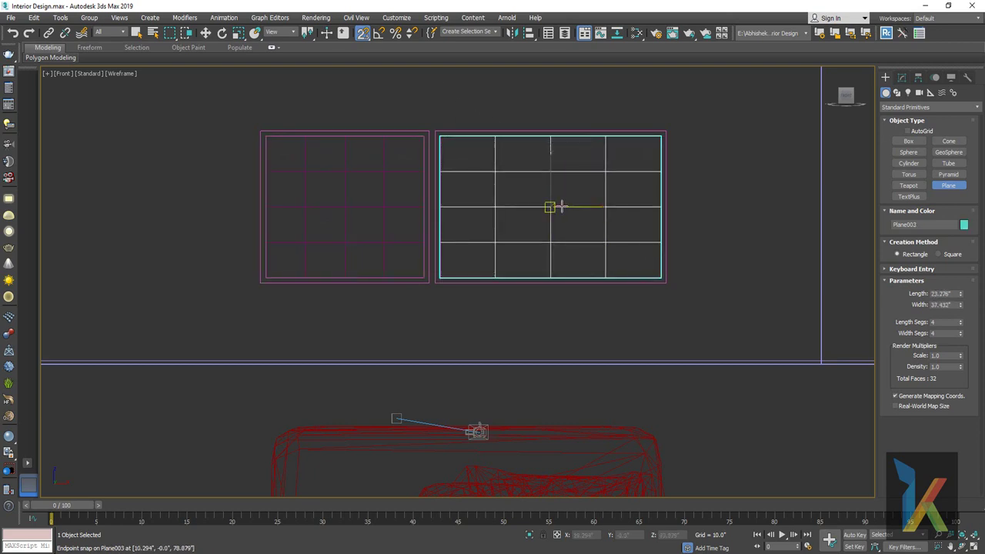
pyautogui.press('w')
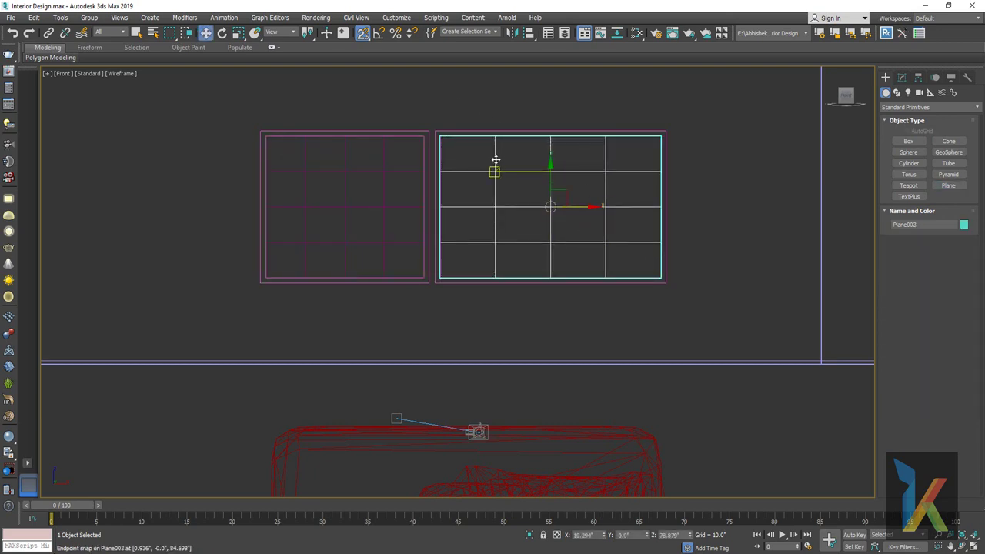
pyautogui.rightClick(494, 209)
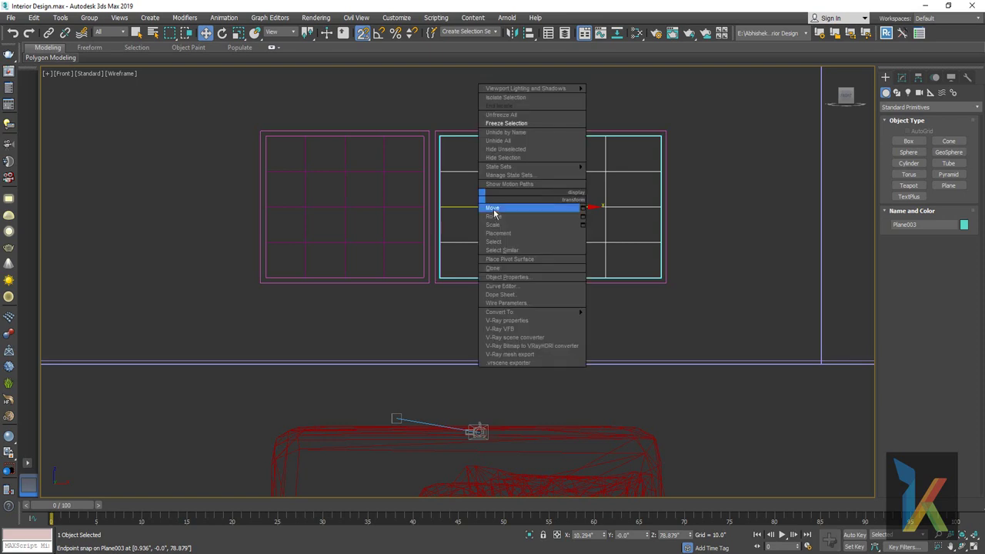
pyautogui.press('Escape')
pyautogui.moveTo(363, 101); pyautogui.dragTo(460, 142)
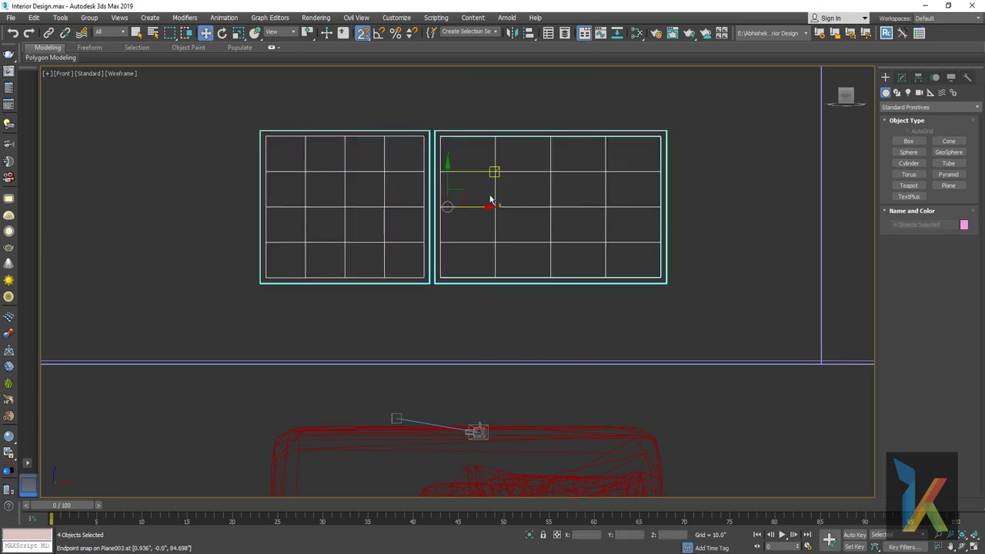
# Isolate the picture planes and frames in a zoomed-in top wireframe view.
pyautogui.hotkey('alt', 'w')
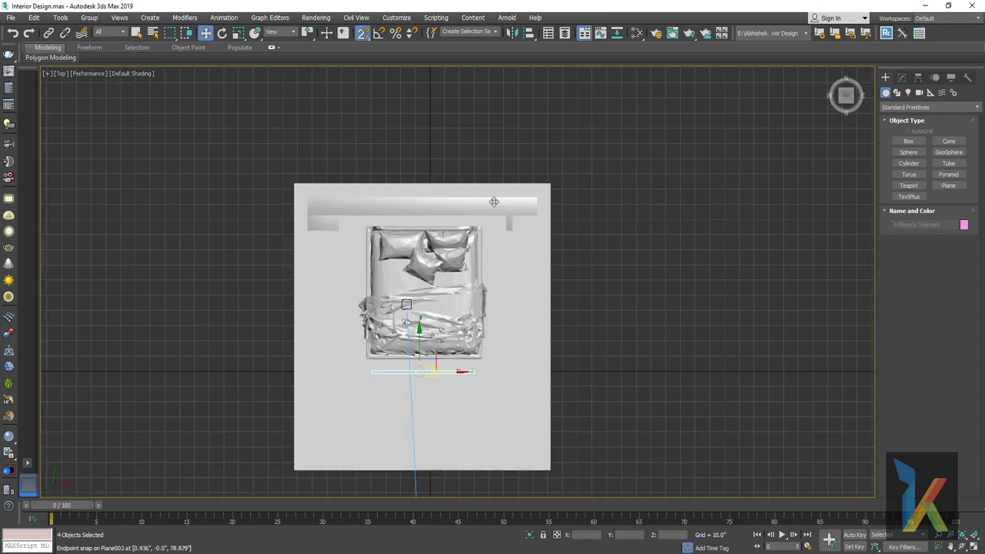
pyautogui.press('F3')
pyautogui.scroll(3, 486, 262)
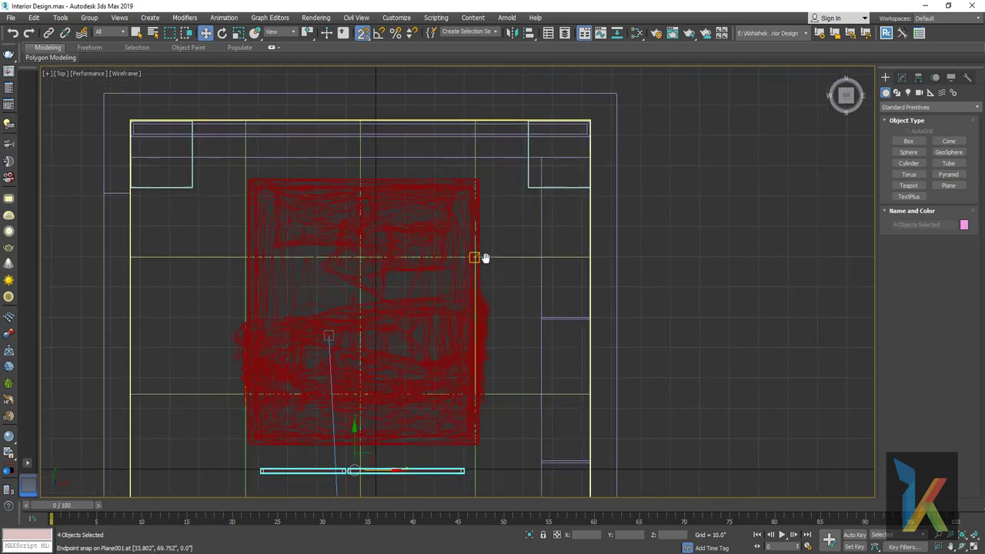
pyautogui.moveTo(486, 257); pyautogui.dragTo(492, 237, button='middle')
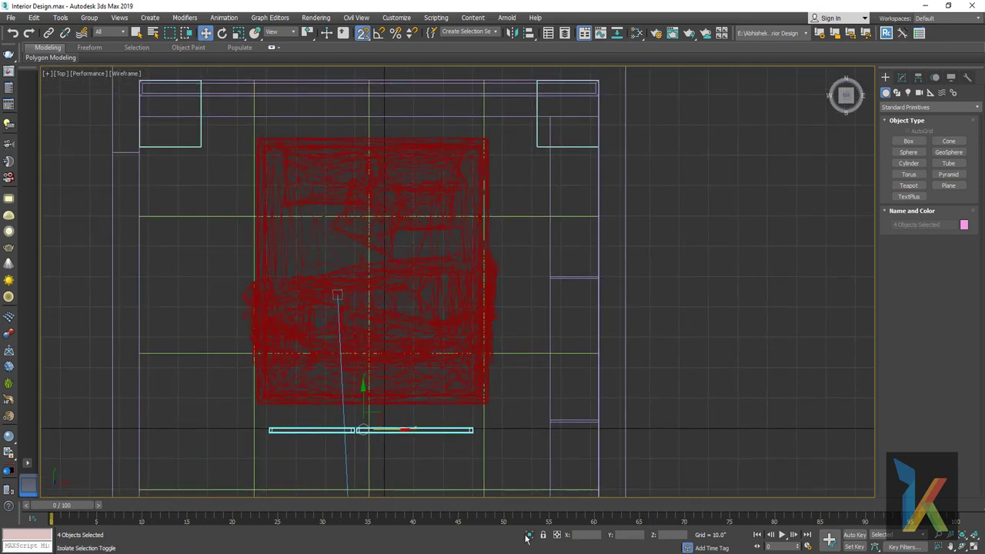
pyautogui.hotkey('alt', 'q')
pyautogui.scroll(2, 418, 305)
pyautogui.scroll(2, 444, 310)
pyautogui.click(444, 310)
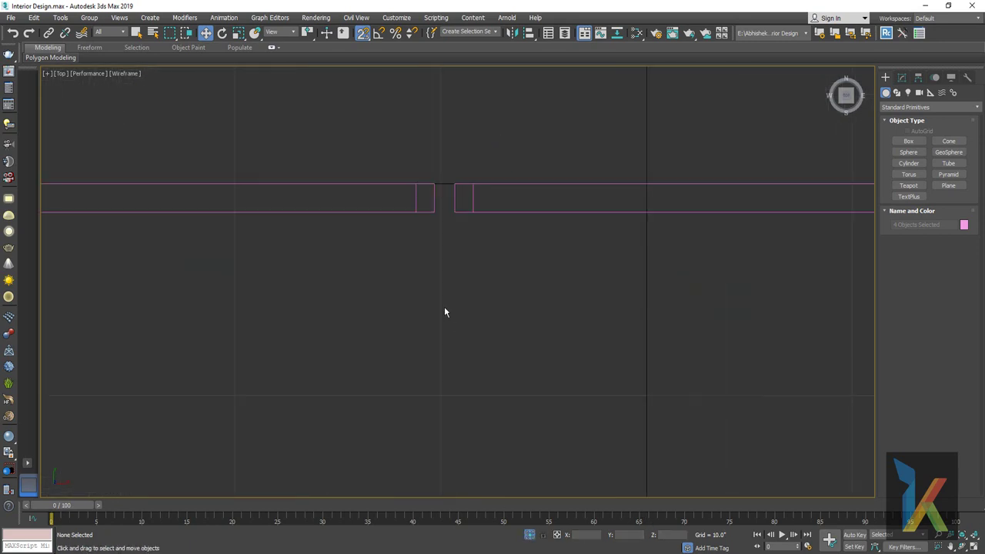
pyautogui.click(382, 185)
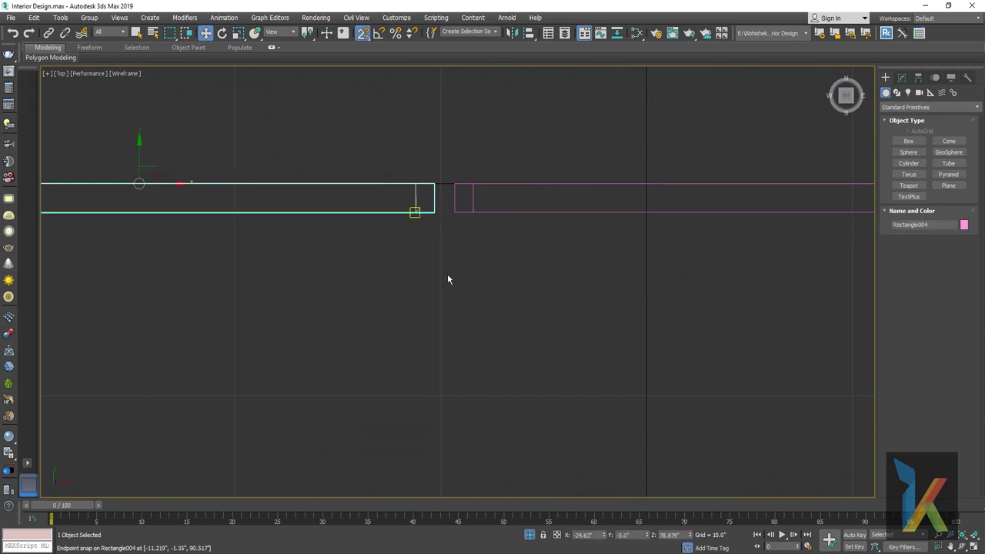
# Select the magenta plane and set its Y position to 0.
pyautogui.press('p')
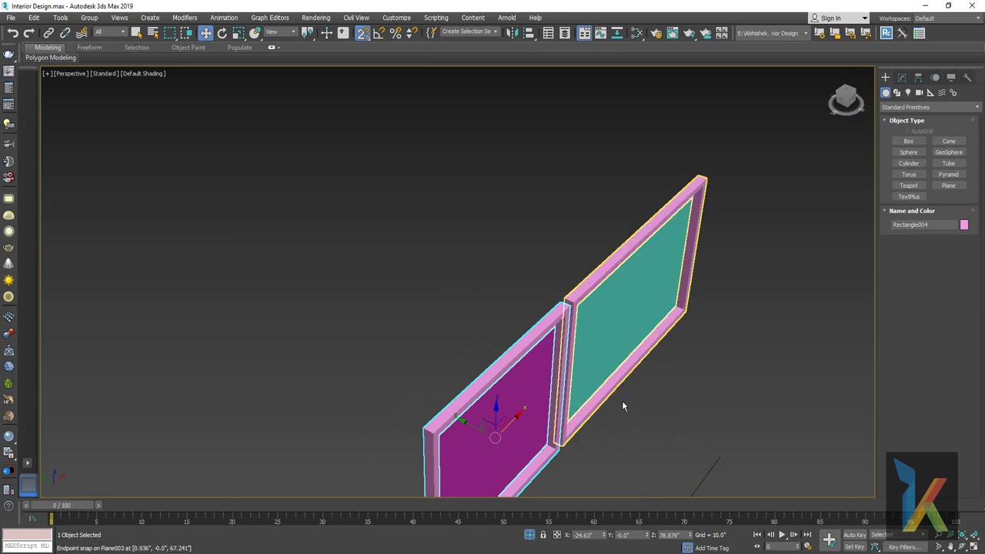
pyautogui.click(619, 341)
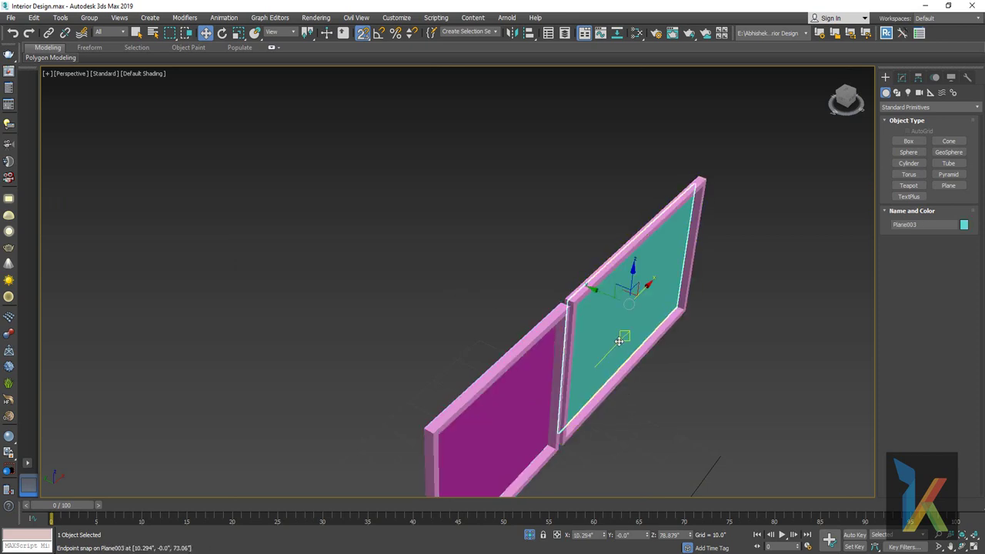
pyautogui.click(514, 408)
pyautogui.press('t')
pyautogui.press('z')
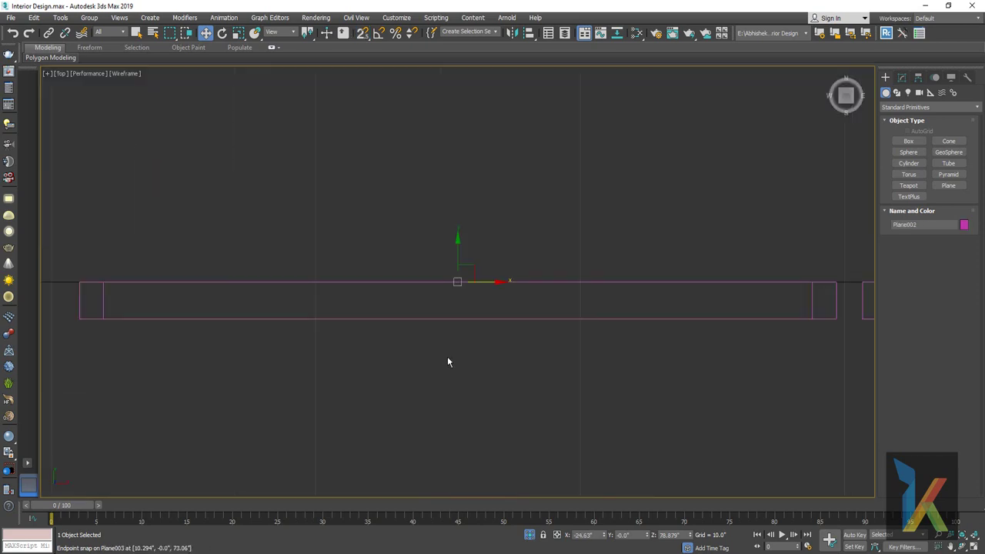
pyautogui.moveTo(457, 247); pyautogui.dragTo(457, 265)
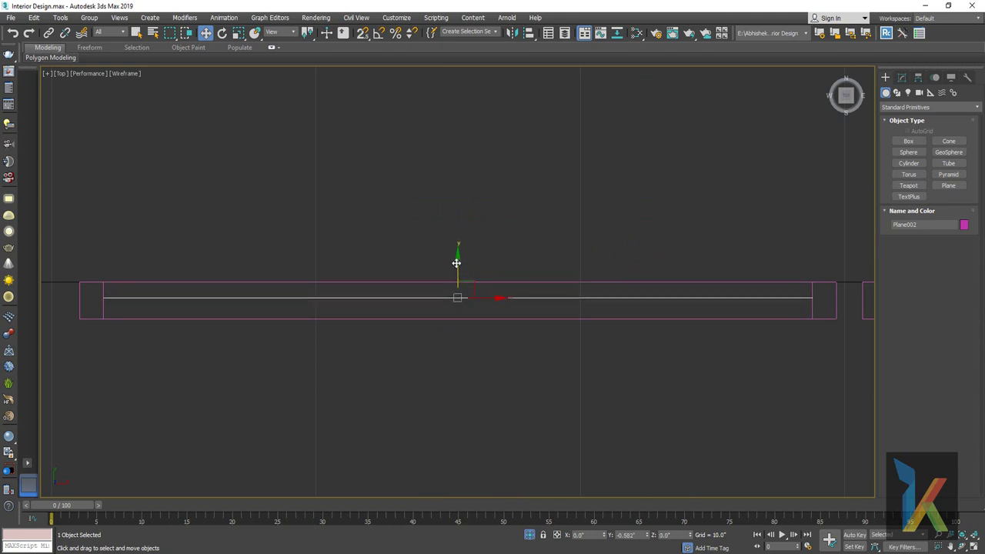
pyautogui.scroll(-2, 556, 356)
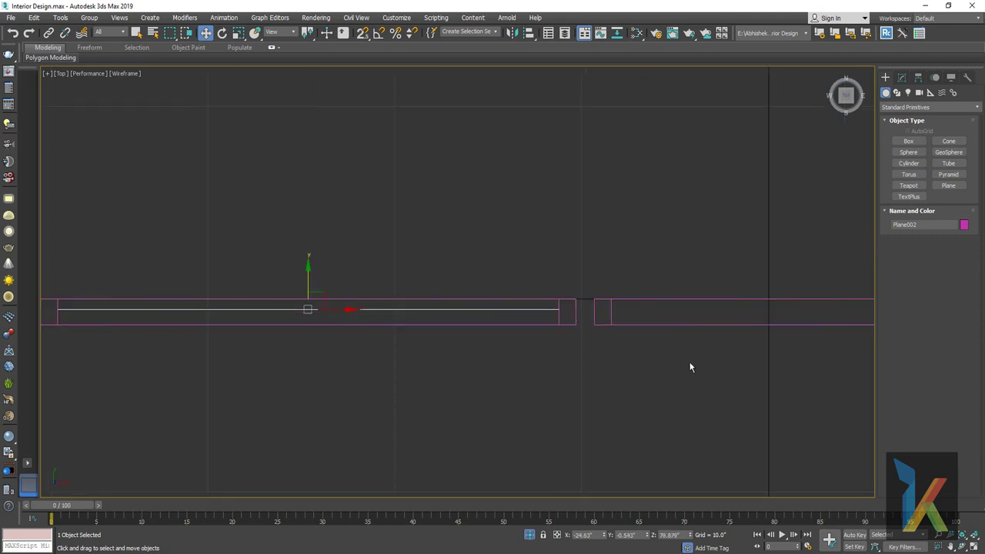
pyautogui.write('0')
pyautogui.press('Return')
# Move both planes along Y to -0.575 behind the frames, then reselect all four objects.
pyautogui.press('p')
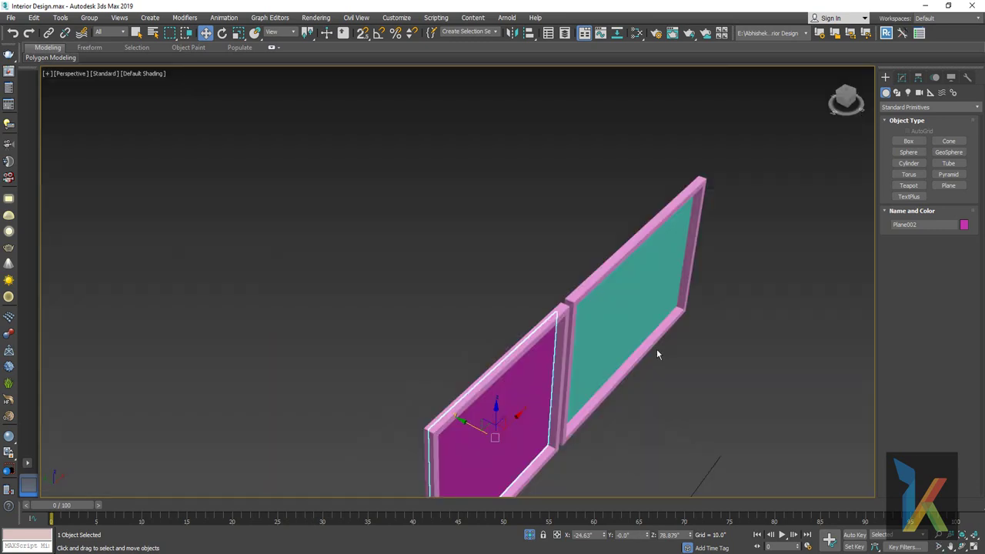
pyautogui.keyDown('ctrl'); pyautogui.click(623, 326); pyautogui.keyUp('ctrl')
pyautogui.press('t')
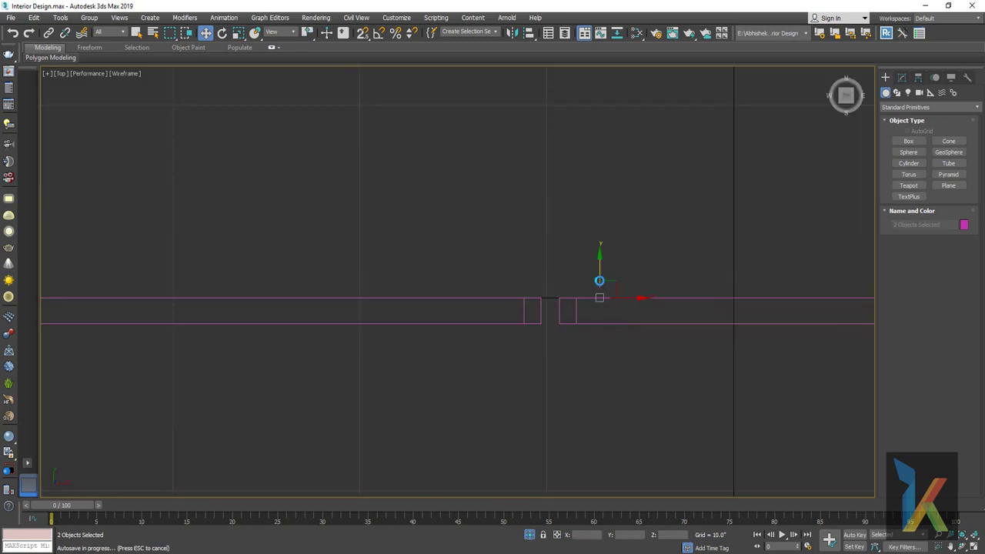
pyautogui.moveTo(601, 261); pyautogui.dragTo(598, 270)
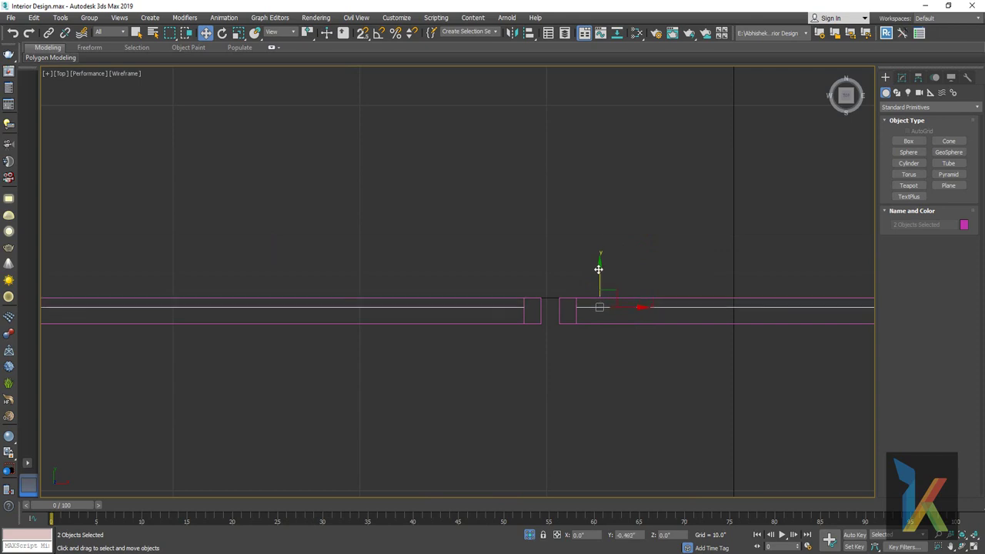
pyautogui.press('p')
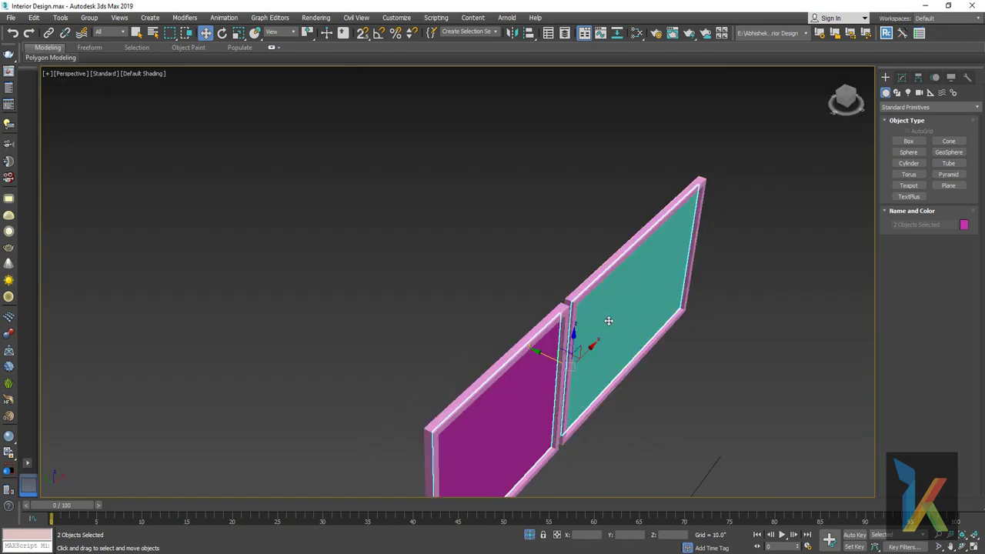
pyautogui.moveTo(542, 269); pyautogui.dragTo(608, 357)
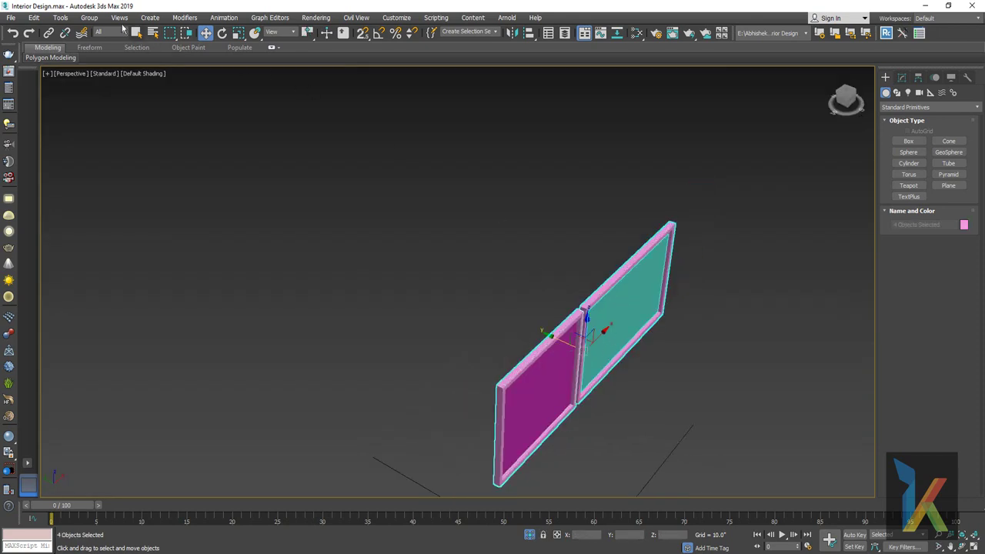
# Group the selected frames and planes under the name 'Frames'.
pyautogui.click(89, 17)
pyautogui.click(100, 47)
pyautogui.write('F')
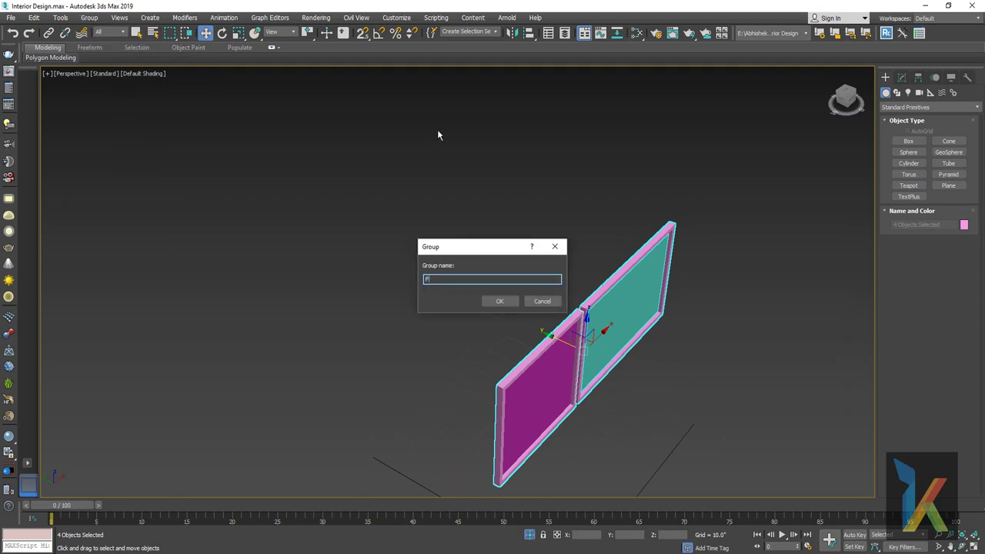
pyautogui.write('rames')
pyautogui.press('Return')
# Restore the full scene and move the Frames group up to the headboard wall.
pyautogui.press('t')
pyautogui.scroll(-3, 557, 187)
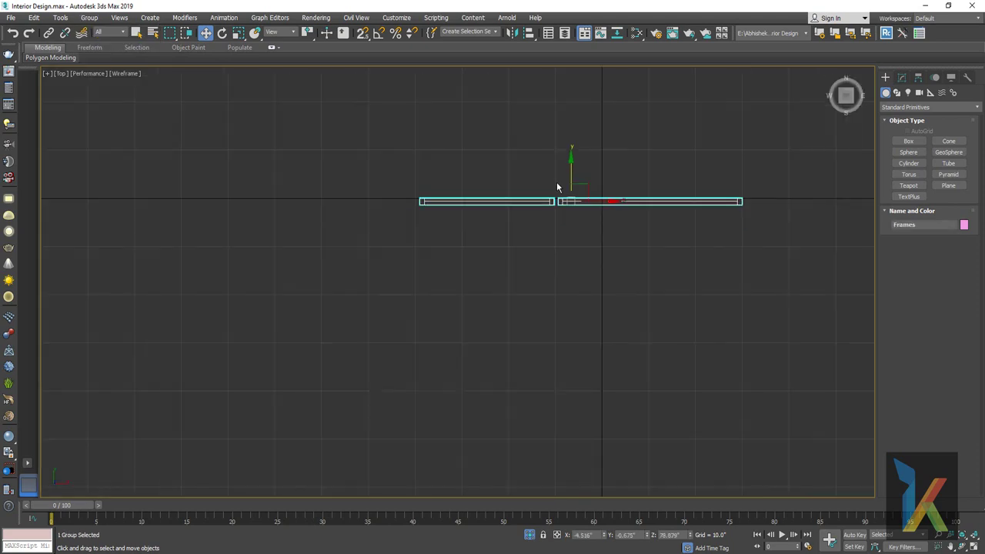
pyautogui.scroll(-3, 597, 131)
pyautogui.moveTo(597, 131); pyautogui.dragTo(559, 307, button='middle')
pyautogui.scroll(-2, 557, 308)
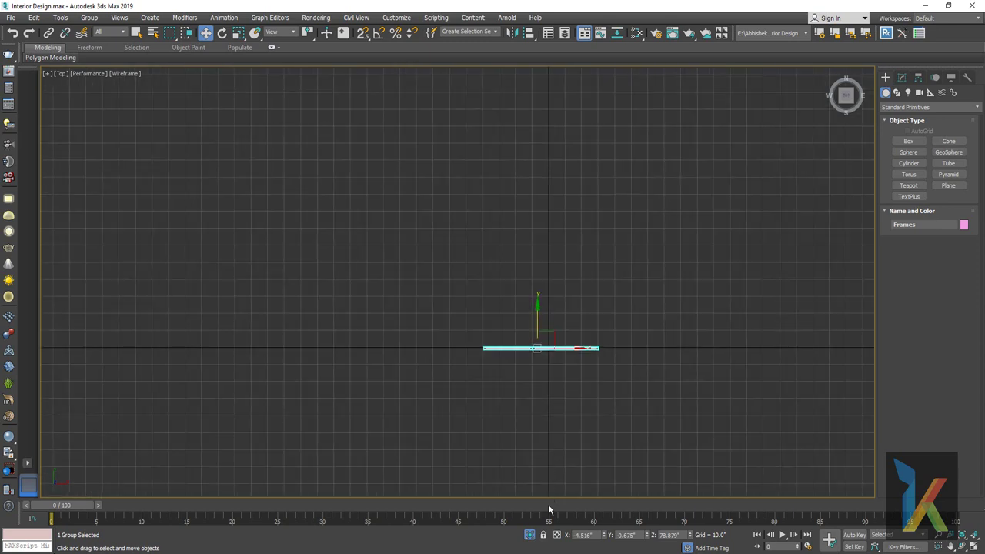
pyautogui.click(530, 535)
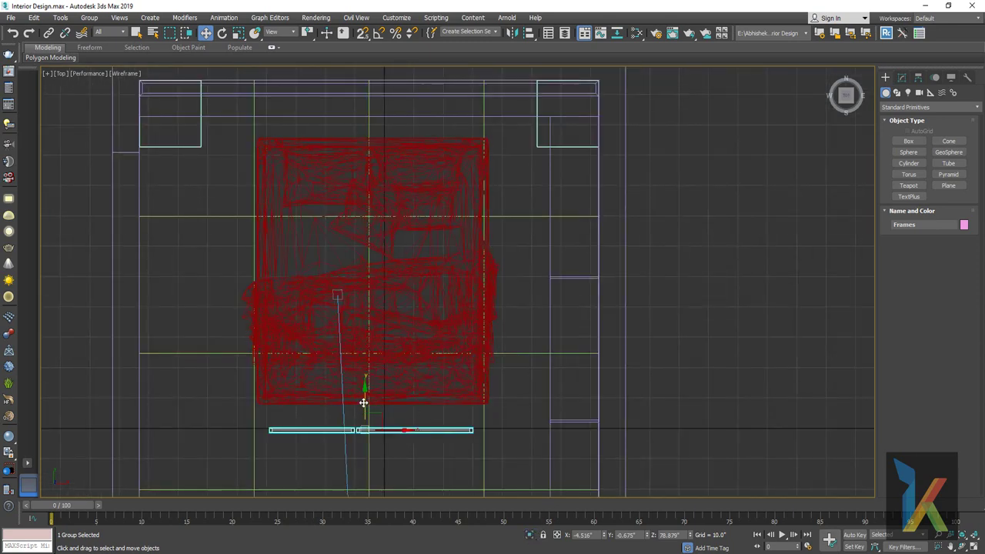
pyautogui.moveTo(363, 402); pyautogui.dragTo(364, 115)
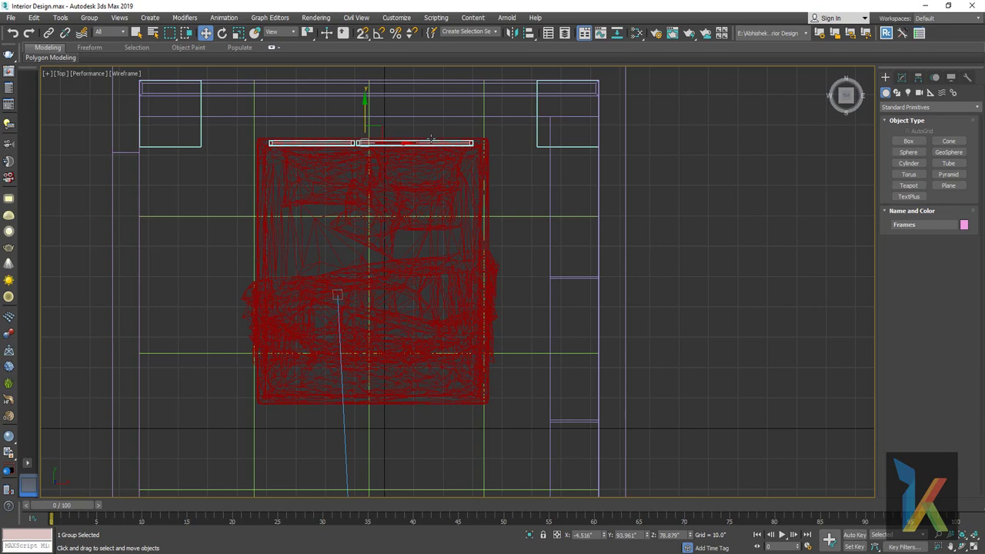
# Nudge the Frames group closer to the wall and check it through the room camera.
pyautogui.press('F3')
pyautogui.scroll(3, 351, 143)
pyautogui.scroll(3, 354, 143)
pyautogui.moveTo(377, 93); pyautogui.dragTo(378, 248, button='middle')
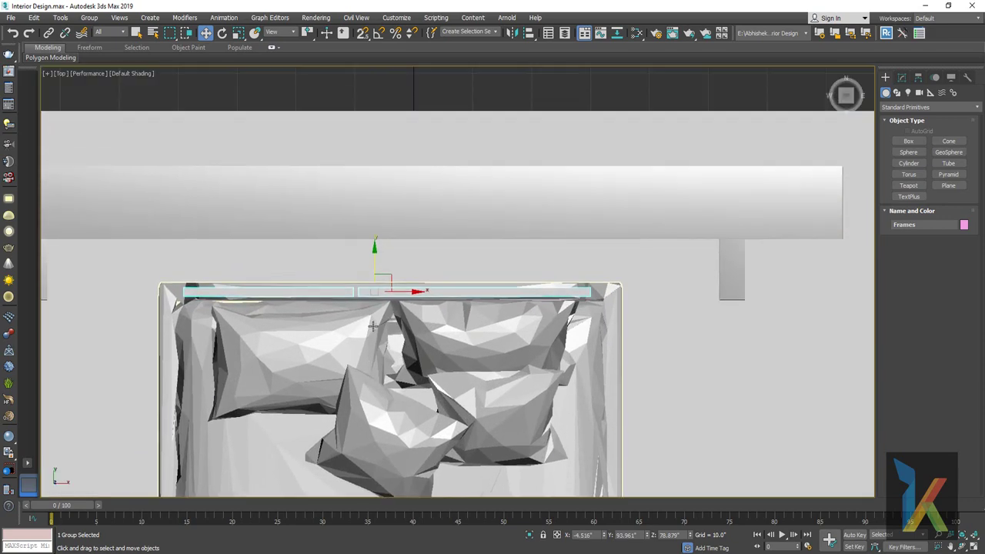
pyautogui.moveTo(377, 248); pyautogui.dragTo(370, 204)
pyautogui.press('F3')
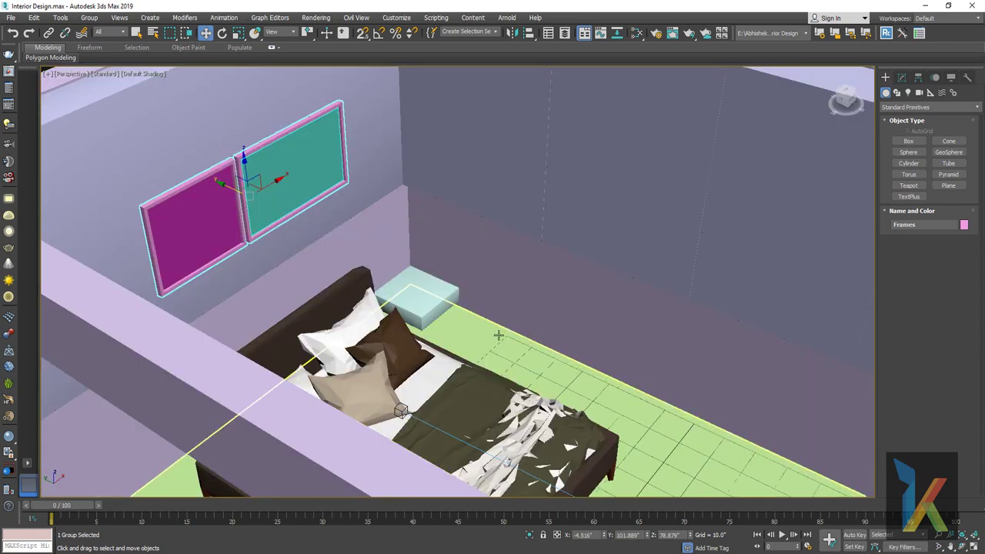
pyautogui.press('c')
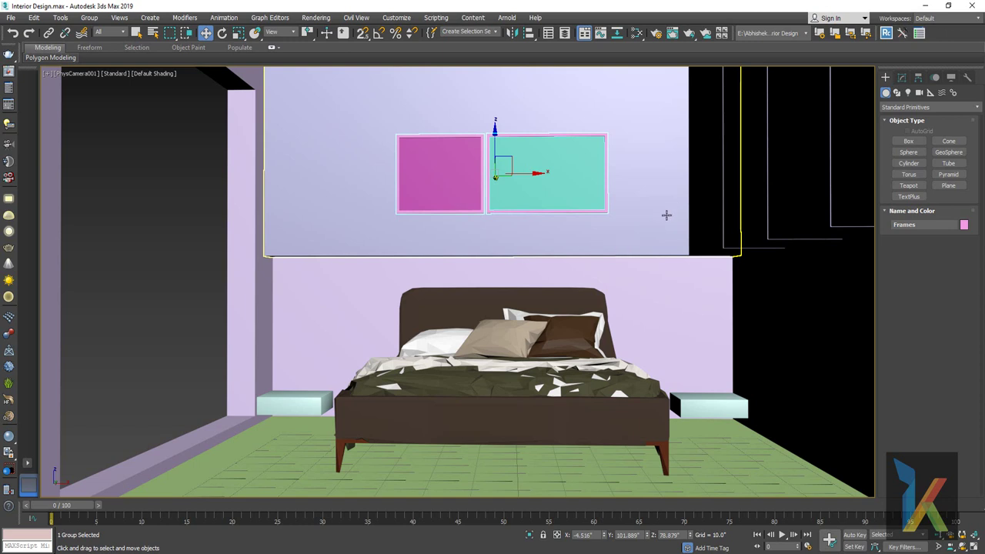
pyautogui.rightClick(564, 272)
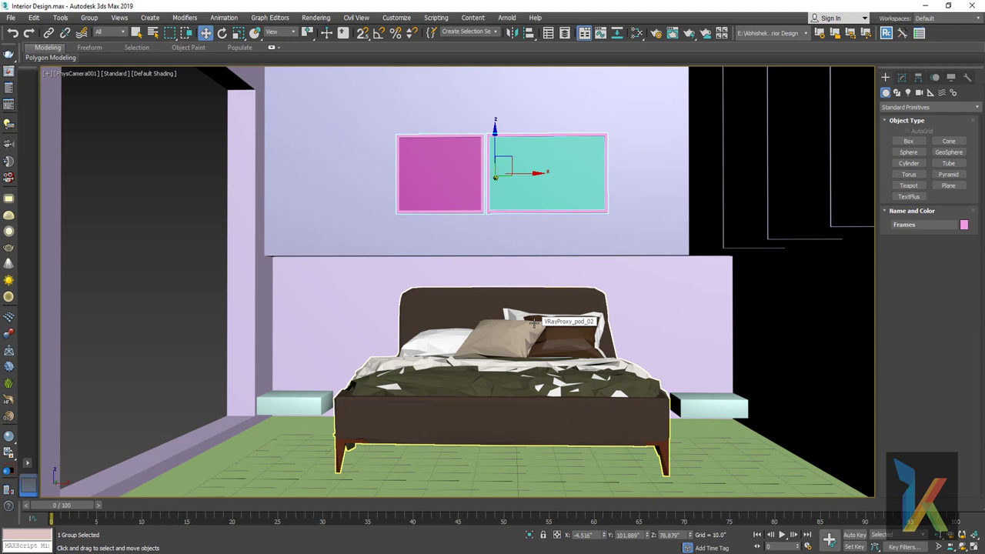
# Select the tall wall cabinet box Rectangle003 and frame it with the bed in side view.
pyautogui.click(781, 238)
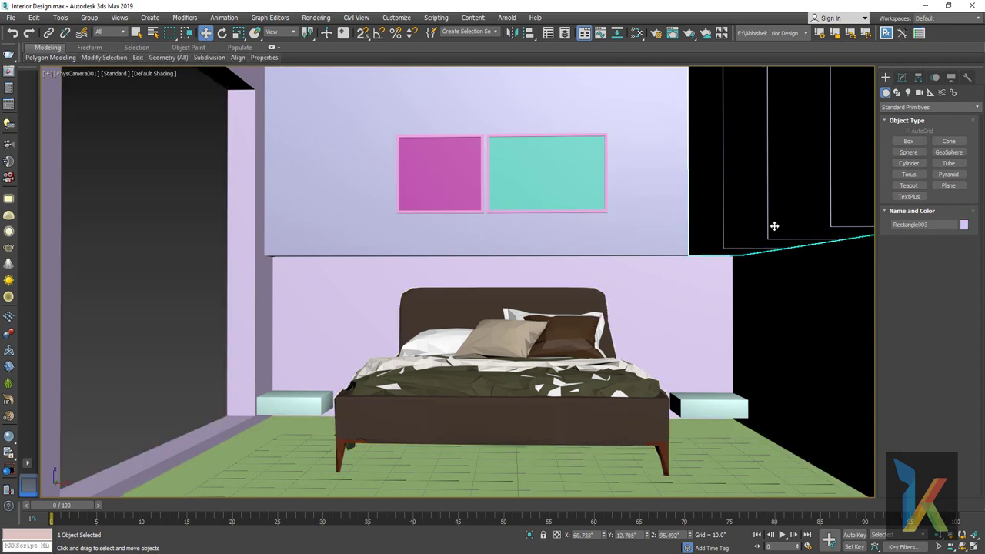
pyautogui.press('t')
pyautogui.scroll(-2, 742, 357)
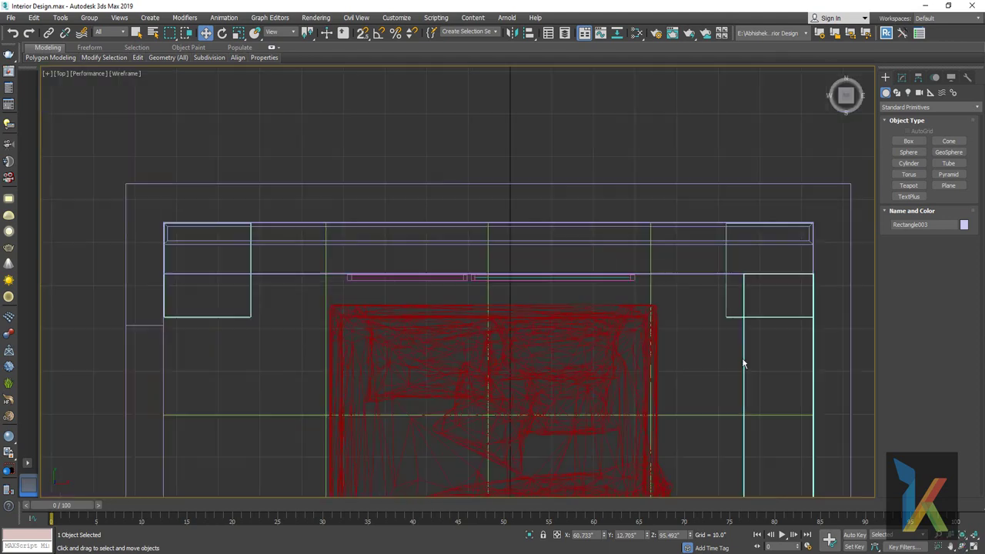
pyautogui.press('l')
pyautogui.scroll(-2, 693, 307)
pyautogui.scroll(-2, 669, 324)
pyautogui.scroll(-2, 662, 327)
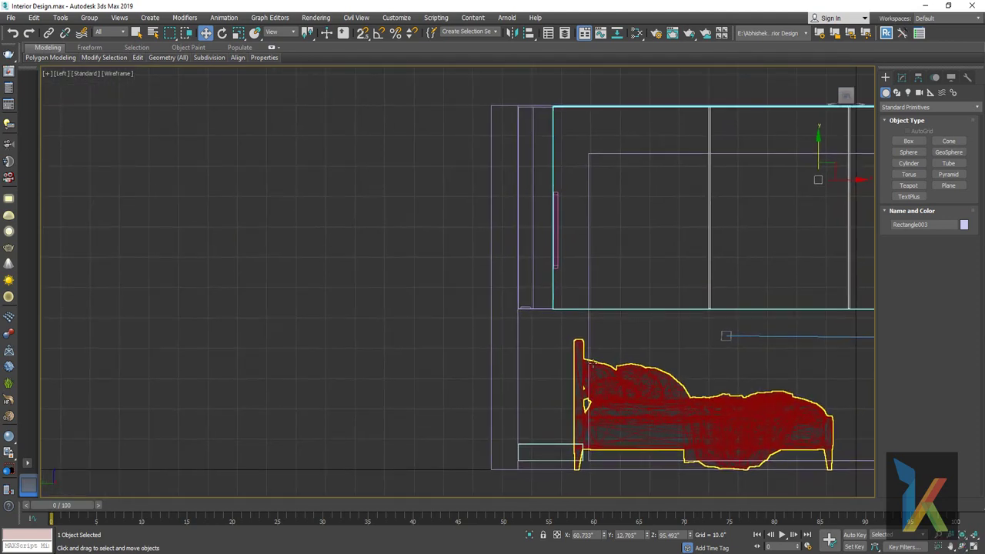
pyautogui.scroll(-1, 652, 327)
pyautogui.moveTo(652, 327); pyautogui.dragTo(539, 297, button='middle')
pyautogui.scroll(2, 538, 297)
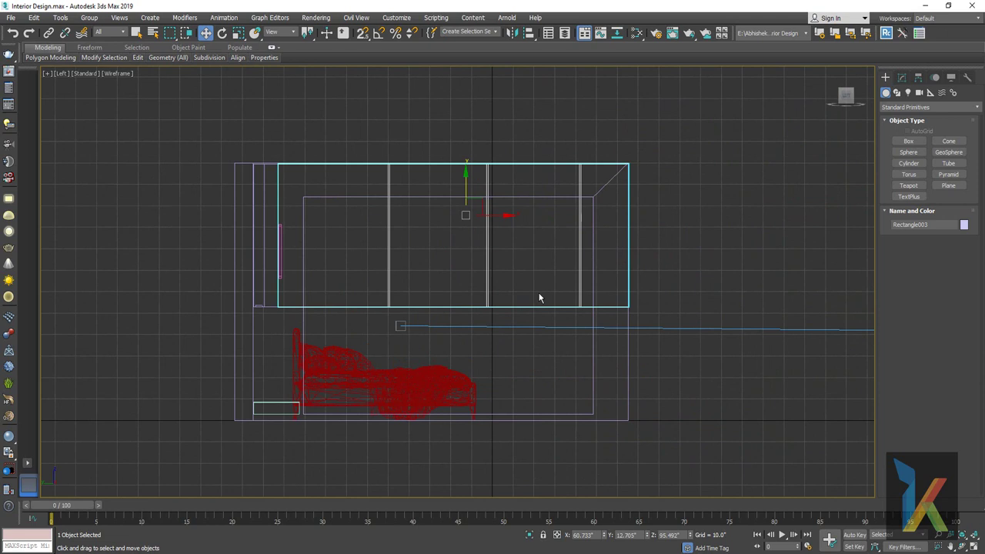
# In Front view, Shift-drag a copy of the cabinet down to the floor beside the bed.
pyautogui.press('f')
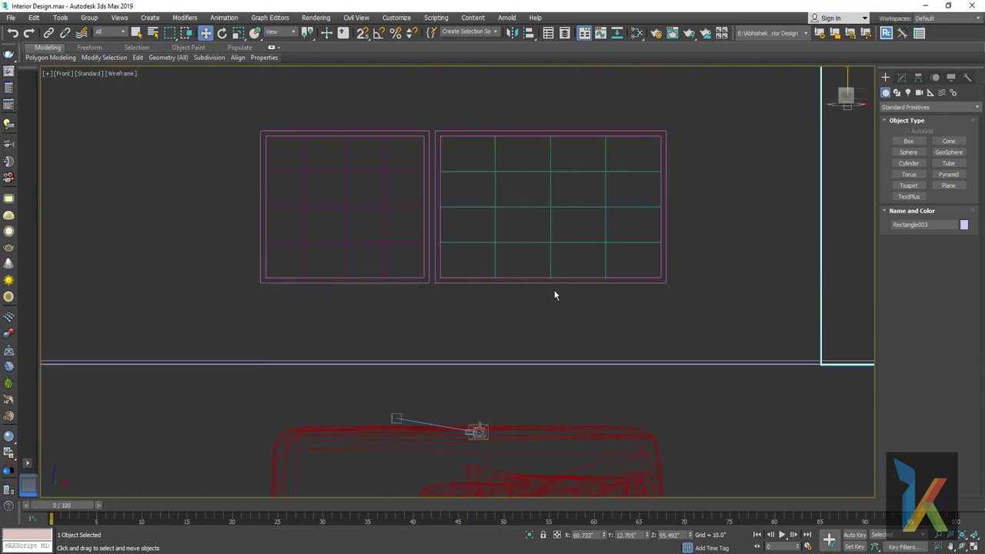
pyautogui.scroll(-5, 576, 311)
pyautogui.click(654, 304)
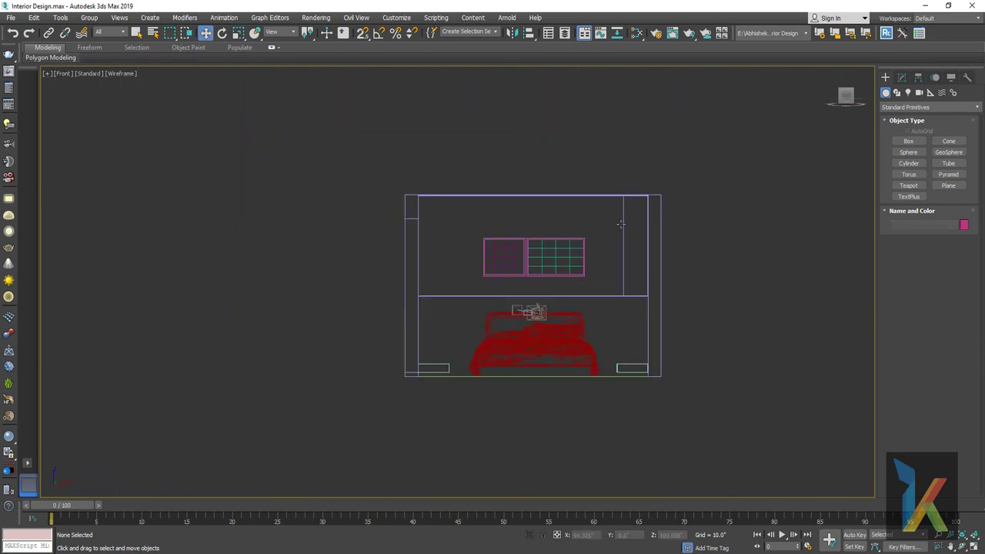
pyautogui.click(648, 269)
pyautogui.keyDown('shift'); pyautogui.moveTo(631, 228); pyautogui.dragTo(635, 268); pyautogui.keyUp('shift')
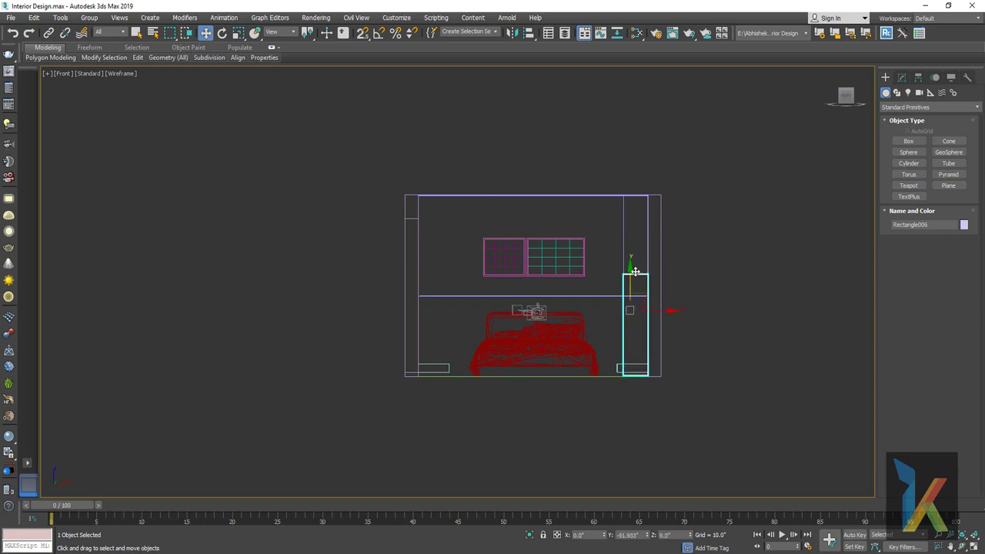
# Keep the clone as an independent Copy and lower its top vertices into a low cabinet.
pyautogui.hotkey('ctrl', 'v')
pyautogui.click(493, 325)
pyautogui.click(903, 78)
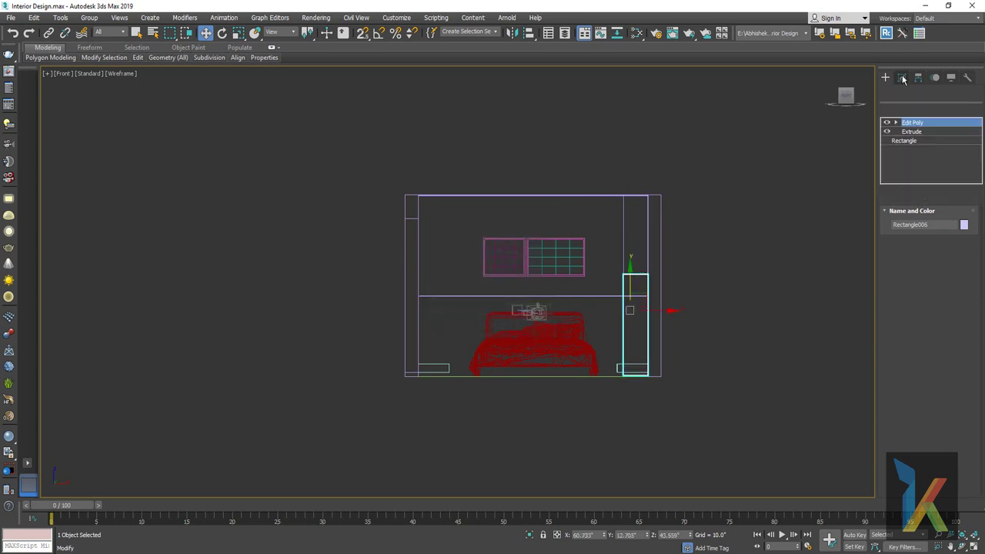
pyautogui.click(896, 122)
pyautogui.click(915, 131)
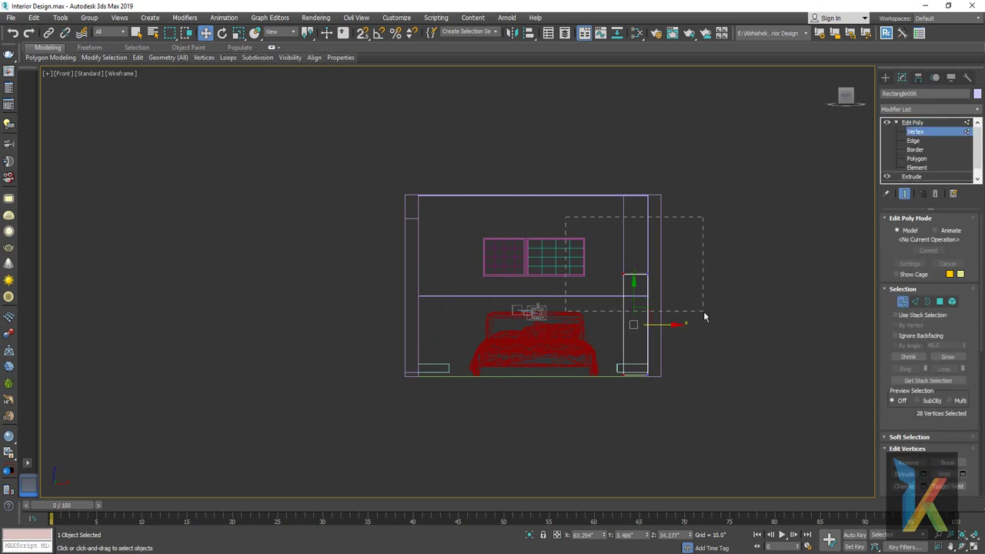
pyautogui.scroll(4, 645, 337)
pyautogui.moveTo(625, 231)
pyautogui.mouseDown()
pyautogui.moveTo(624, 214)
pyautogui.moveTo(626, 314)
pyautogui.mouseUp()
pyautogui.click(885, 77)
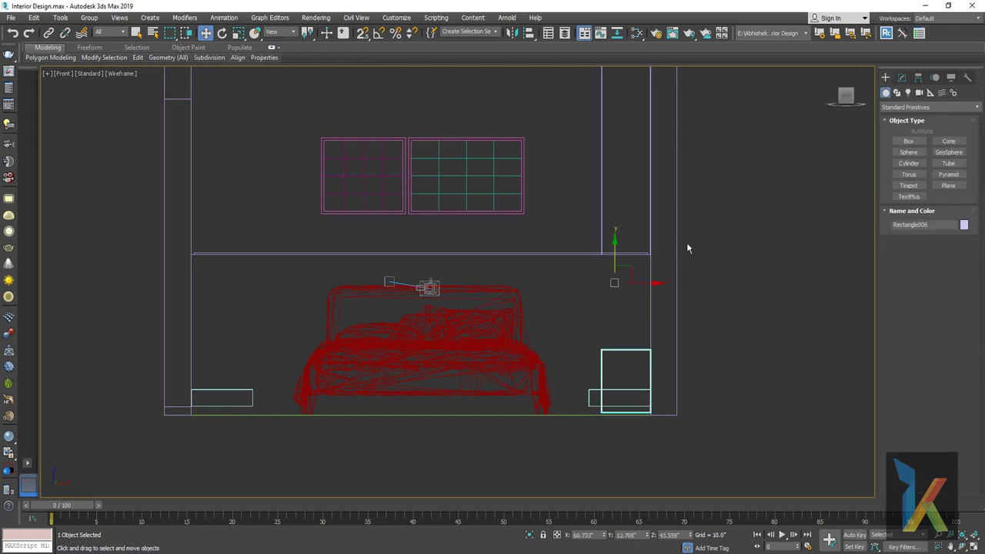
# Inspect the low cabinet in shaded Perspective, then isolate it and fit it in Top view.
pyautogui.press('p')
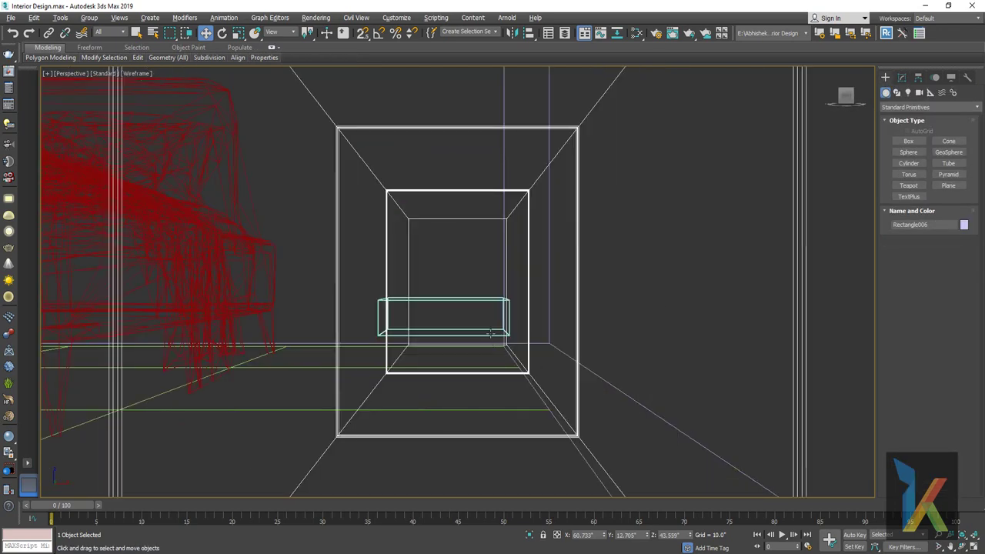
pyautogui.keyDown('alt'); pyautogui.moveTo(491, 333); pyautogui.dragTo(506, 348, button='middle'); pyautogui.keyUp('alt')
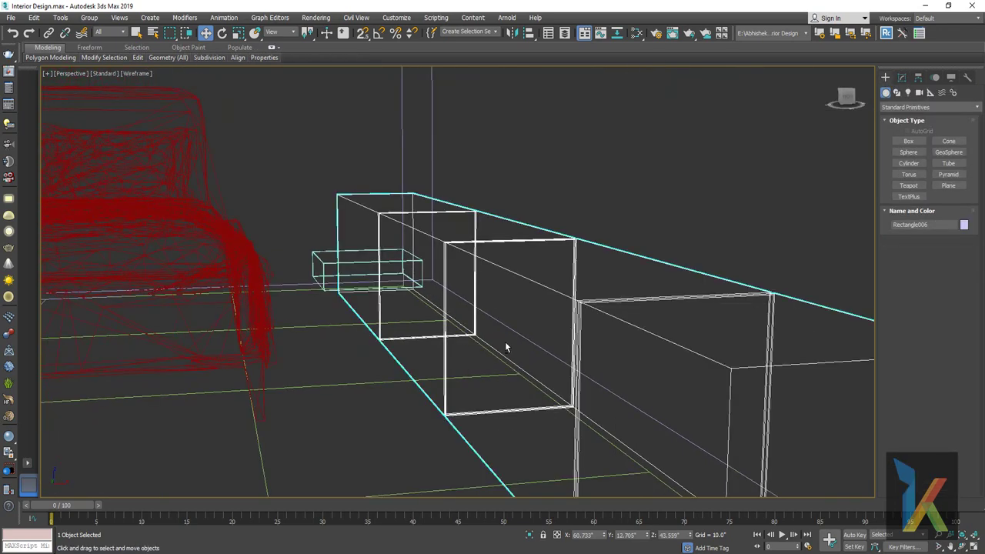
pyautogui.press('F3')
pyautogui.scroll(3, 505, 351)
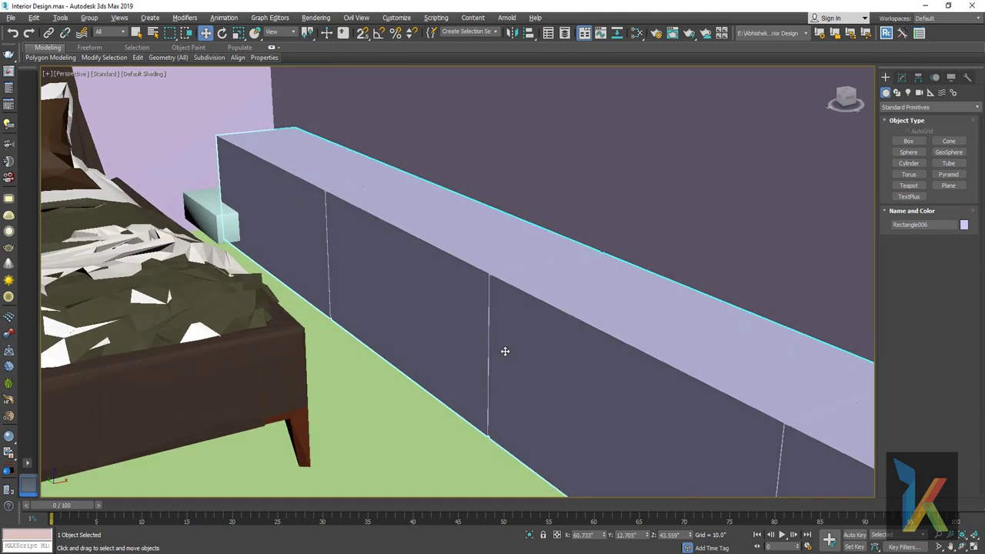
pyautogui.keyDown('alt'); pyautogui.moveTo(505, 351); pyautogui.dragTo(506, 334, button='middle'); pyautogui.keyUp('alt')
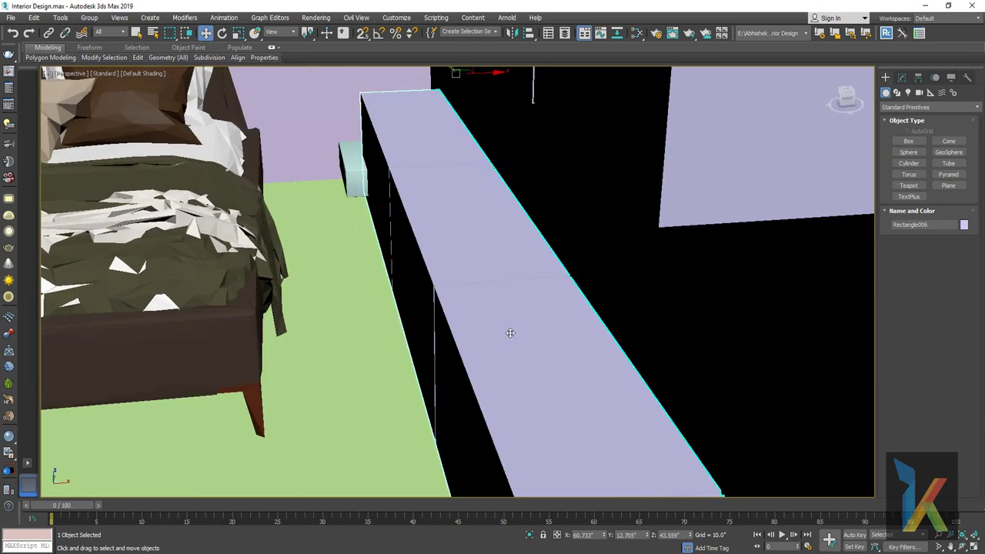
pyautogui.hotkey('alt', 'q')
pyautogui.press('t')
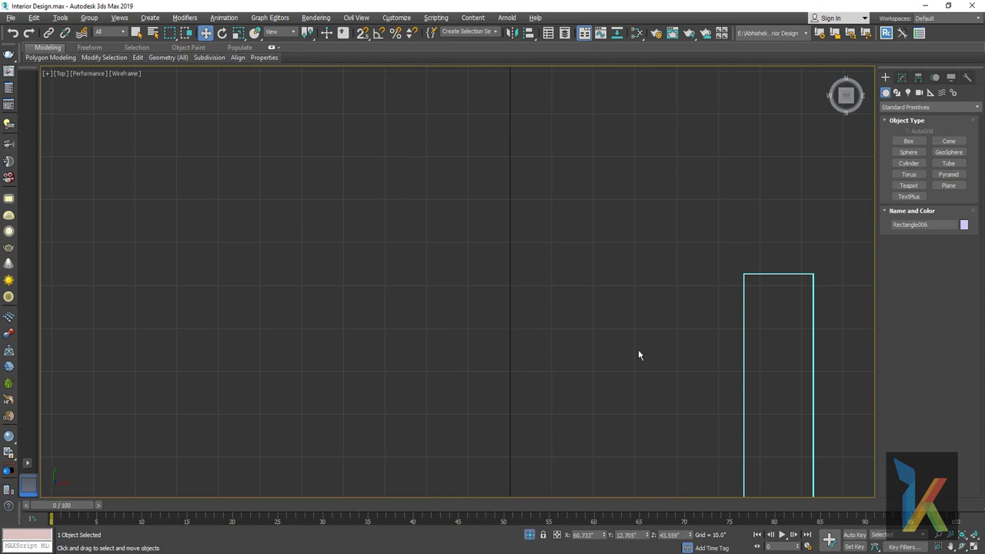
pyautogui.press('z')
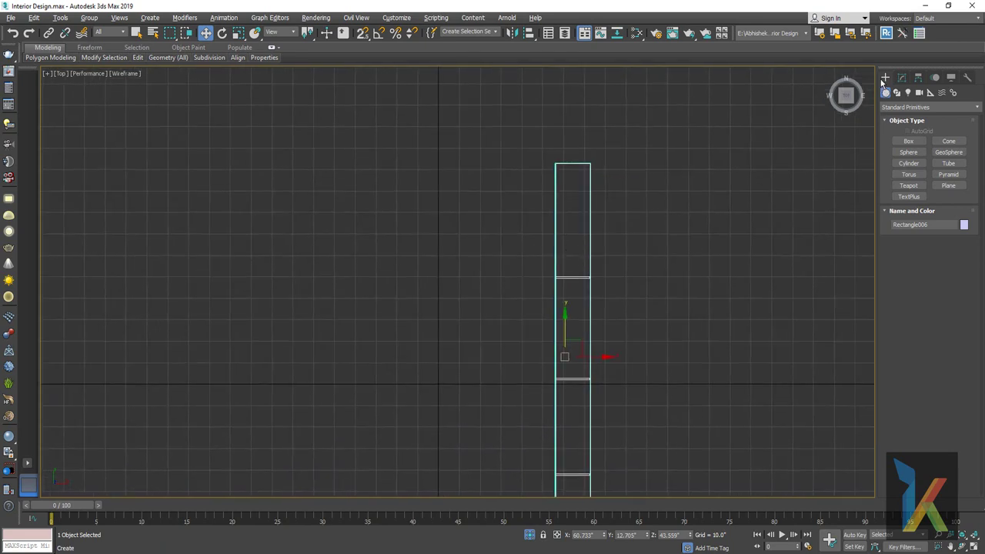
# Draw an AutoGrid ChamferBox over the low cabinet top, 165.025 long by 13.3 wide.
pyautogui.click(897, 107)
pyautogui.click(897, 115)
pyautogui.click(899, 107)
pyautogui.click(901, 115)
pyautogui.click(909, 151)
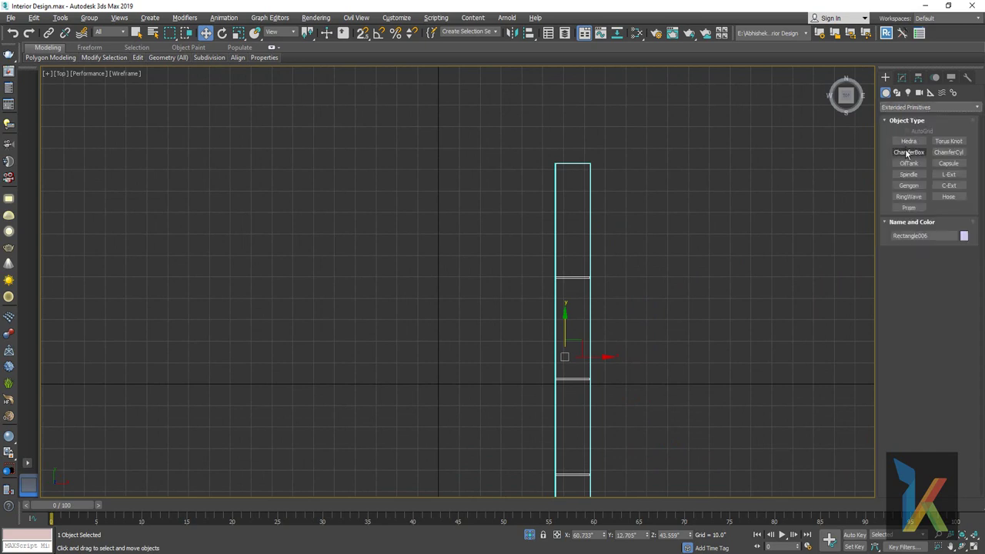
pyautogui.moveTo(587, 220); pyautogui.dragTo(566, 174, button='middle')
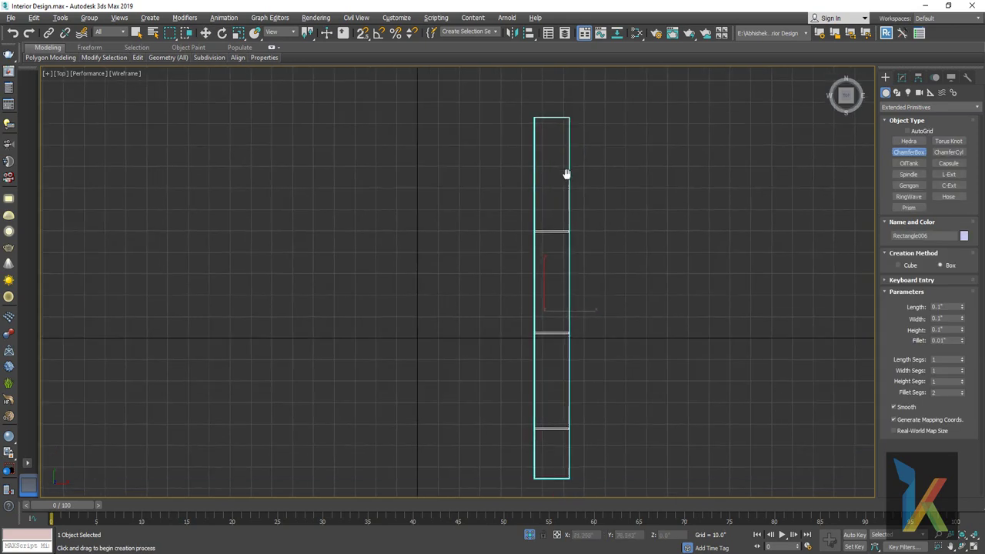
pyautogui.click(907, 131)
pyautogui.moveTo(539, 121); pyautogui.dragTo(567, 476)
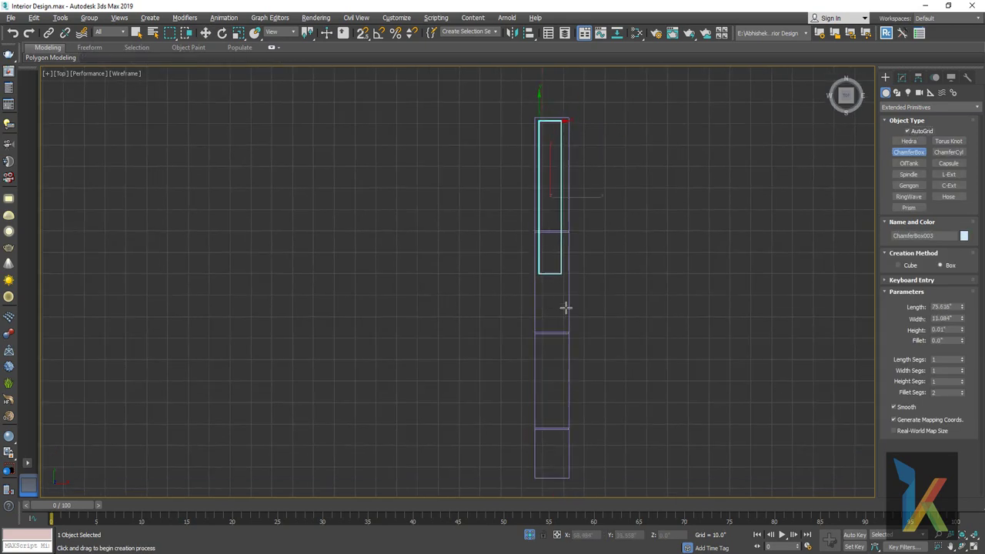
pyautogui.click(567, 476)
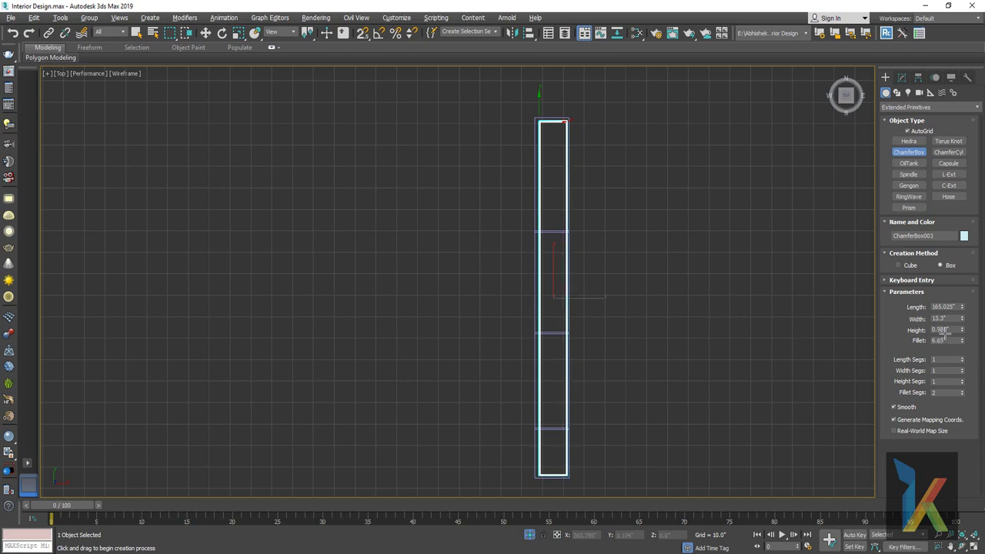
pyautogui.click(567, 348)
pyautogui.rightClick(568, 347)
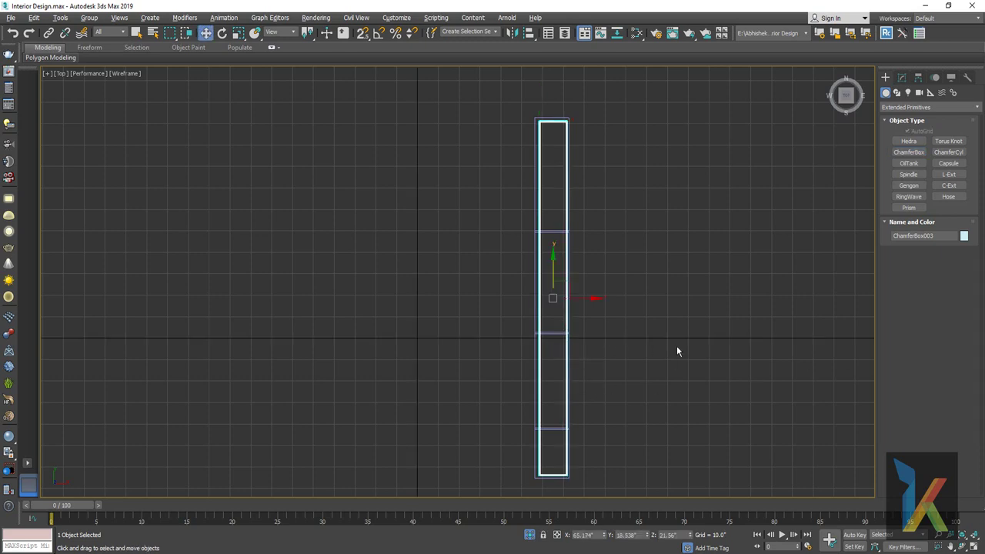
# Orbit around the new slab and set its Fillet to 0.05.
pyautogui.press('p')
pyautogui.keyDown('alt'); pyautogui.moveTo(631, 334); pyautogui.dragTo(590, 369, button='middle'); pyautogui.keyUp('alt')
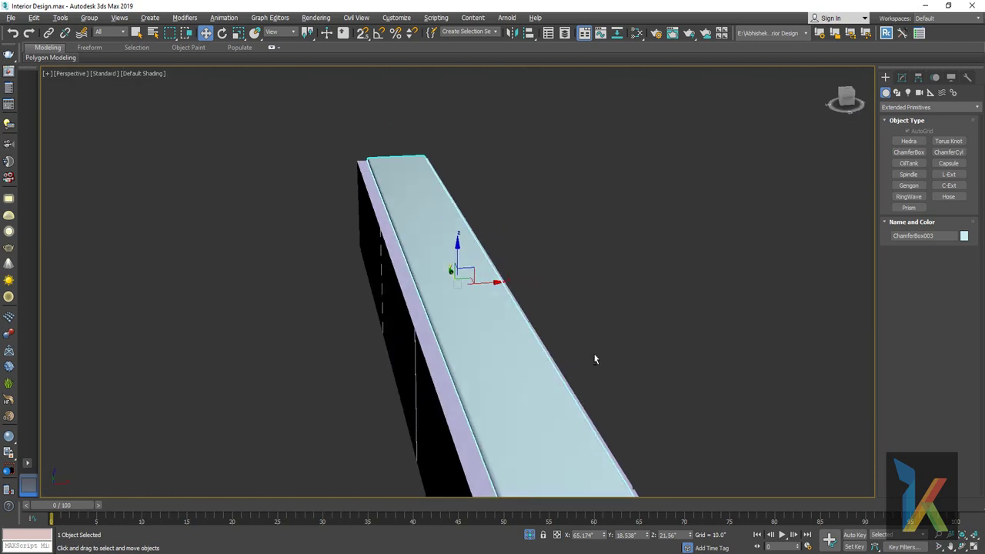
pyautogui.scroll(2, 594, 359)
pyautogui.keyDown('alt'); pyautogui.moveTo(778, 236); pyautogui.dragTo(618, 374, button='middle'); pyautogui.keyUp('alt')
pyautogui.scroll(1, 618, 373)
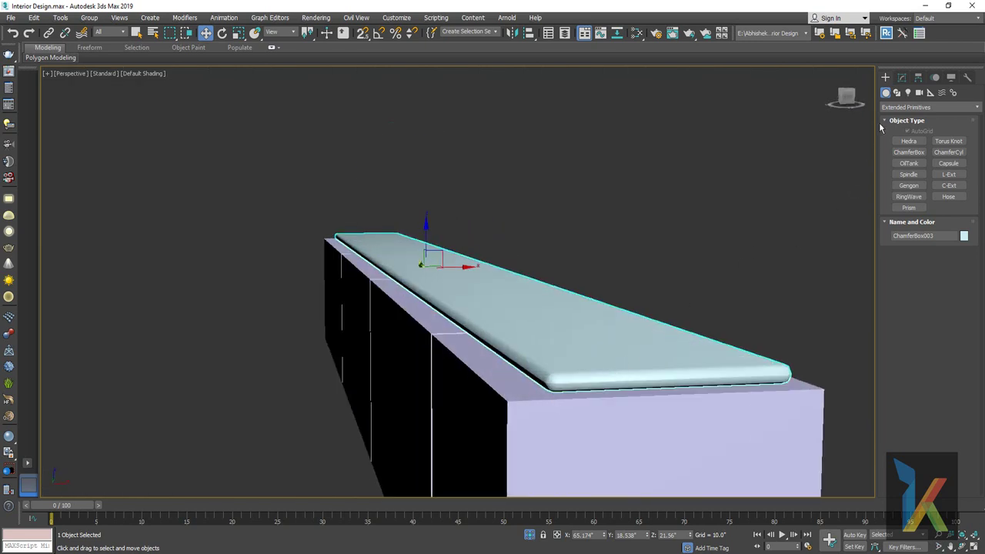
pyautogui.click(902, 77)
pyautogui.doubleClick(952, 267)
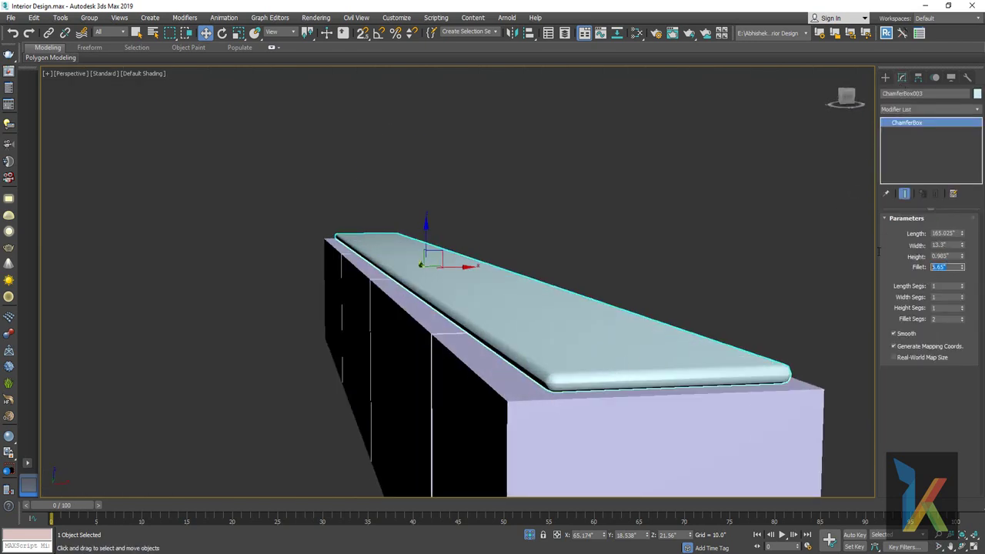
pyautogui.write('0.1')
pyautogui.press('Return')
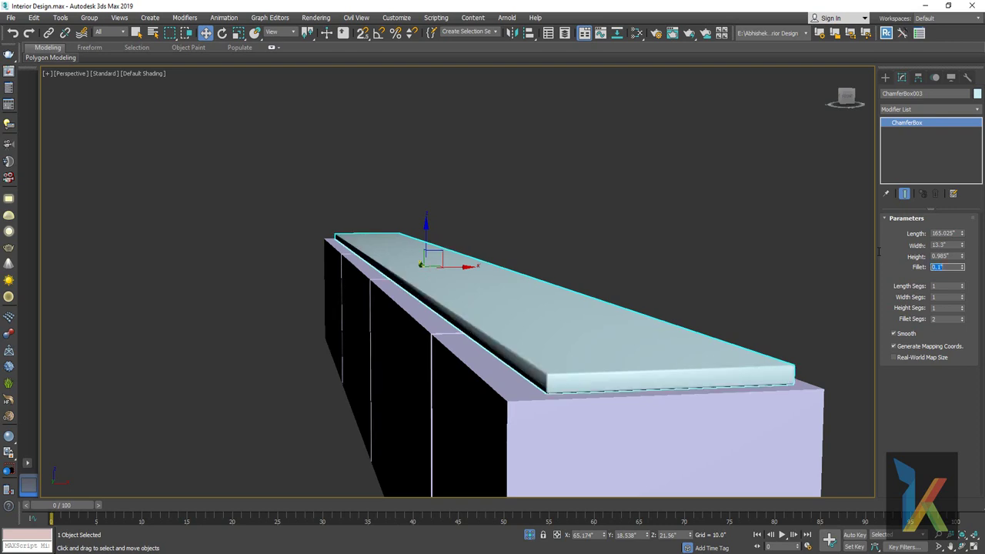
pyautogui.press('Return')
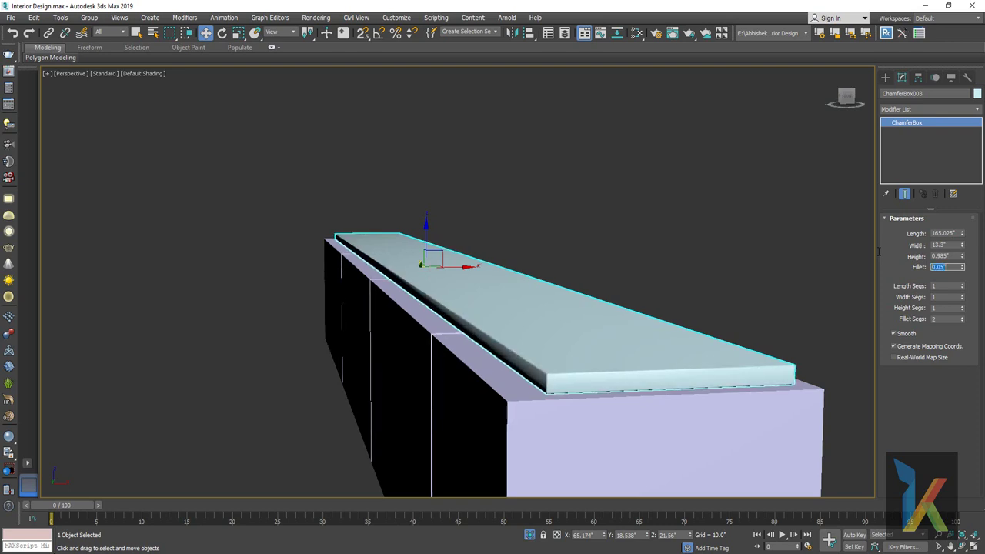
# Give the slab 2 fillet segments.
pyautogui.doubleClick(942, 320)
pyautogui.write('1')
pyautogui.press('Return')
pyautogui.write('2')
pyautogui.press('Return')
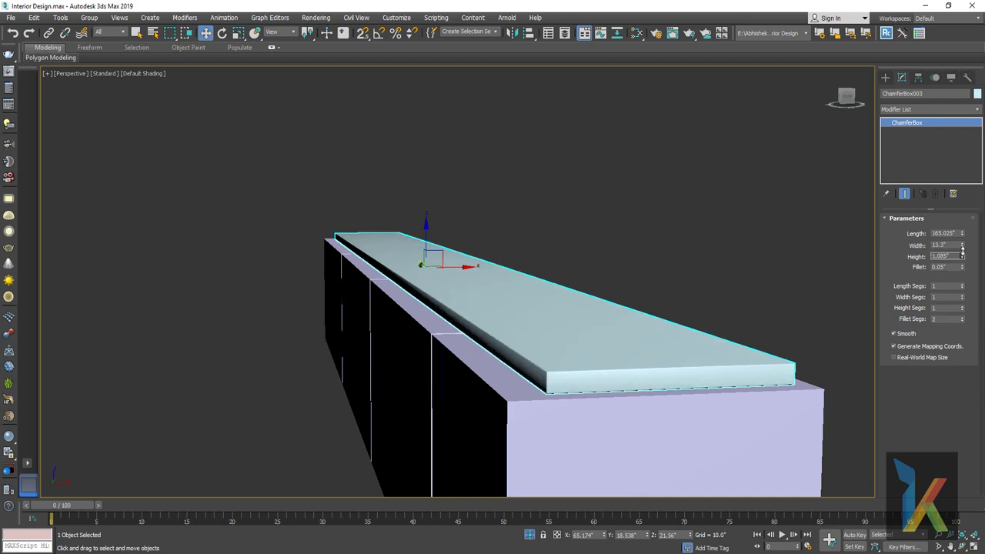
# Set the slab Height to 1.0 and slide it slightly left along X.
pyautogui.rightClick(907, 254)
pyautogui.press('Escape')
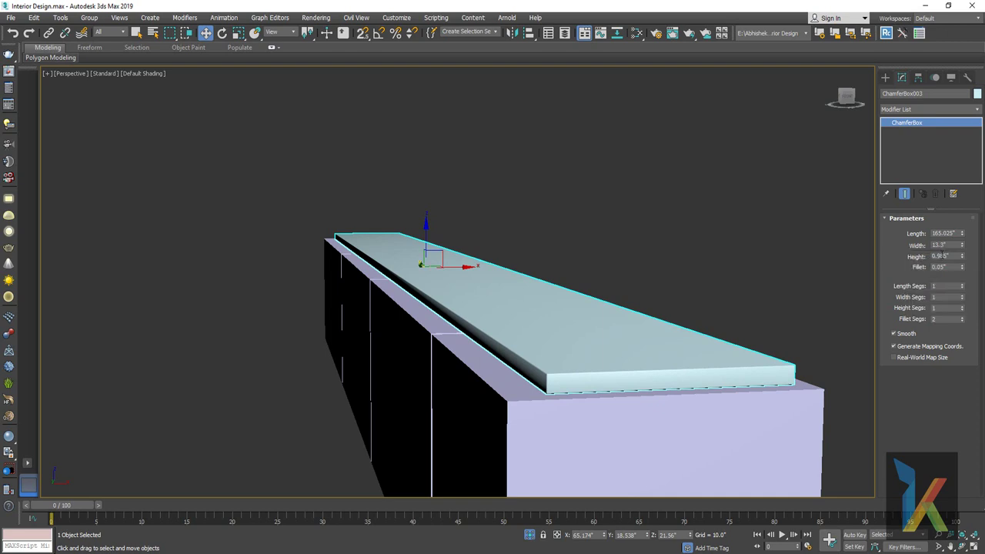
pyautogui.doubleClick(945, 256)
pyautogui.write('1')
pyautogui.press('Return')
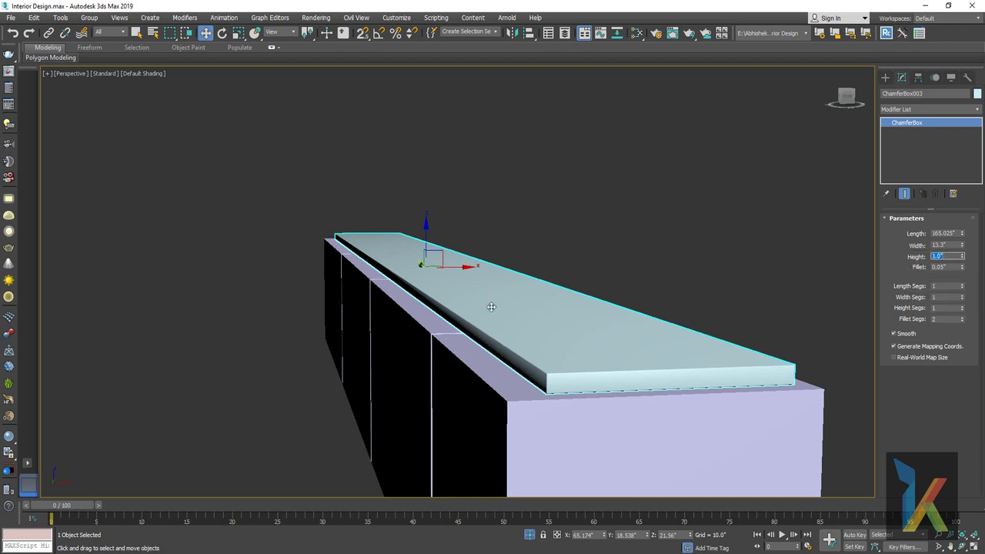
pyautogui.moveTo(465, 268); pyautogui.dragTo(449, 274)
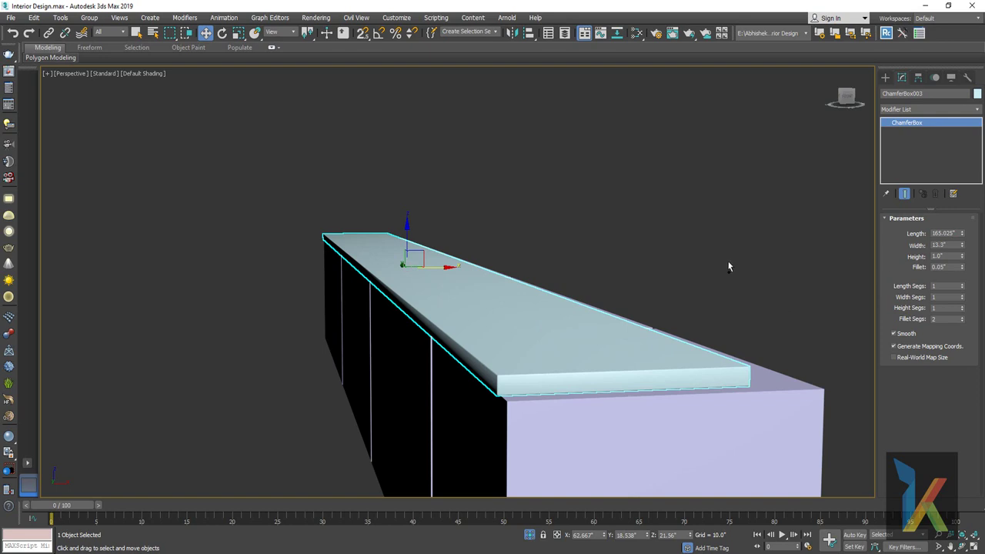
pyautogui.press('t')
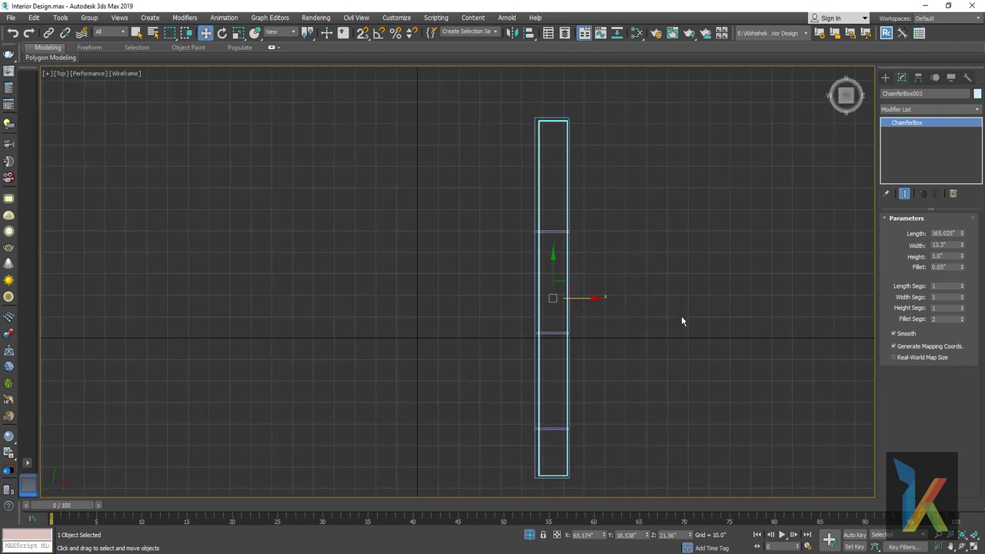
# Set the ChamferBox slab's Width to 15.0 inches in the Modify panel.
pyautogui.press('c')
pyautogui.press('t')
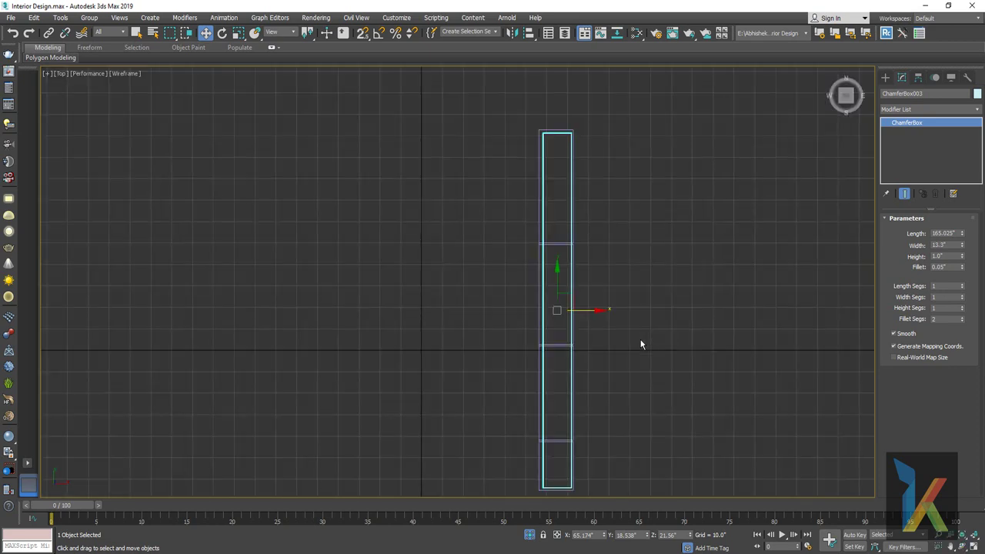
pyautogui.scroll(2, 640, 341)
pyautogui.scroll(2, 609, 334)
pyautogui.scroll(2, 609, 336)
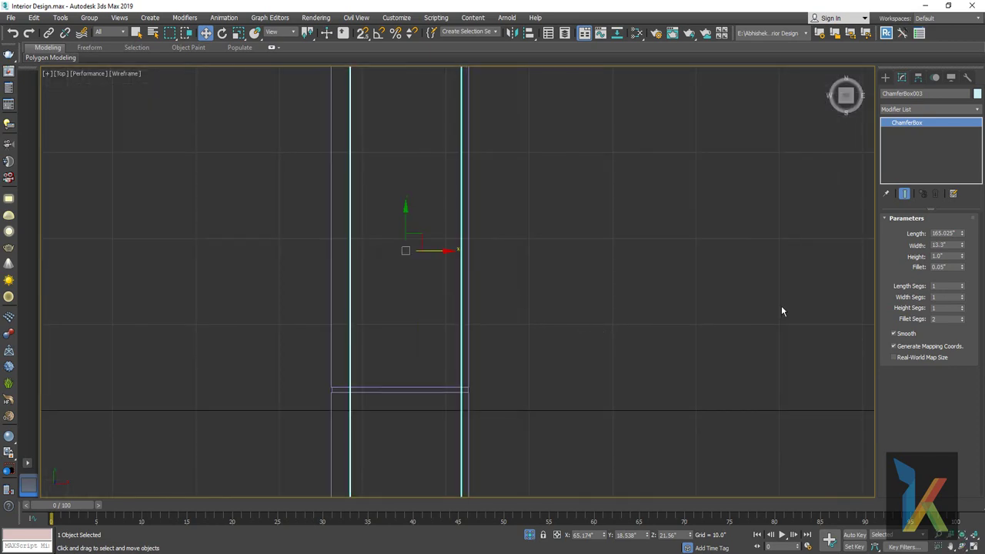
pyautogui.click(953, 245)
pyautogui.press('Return')
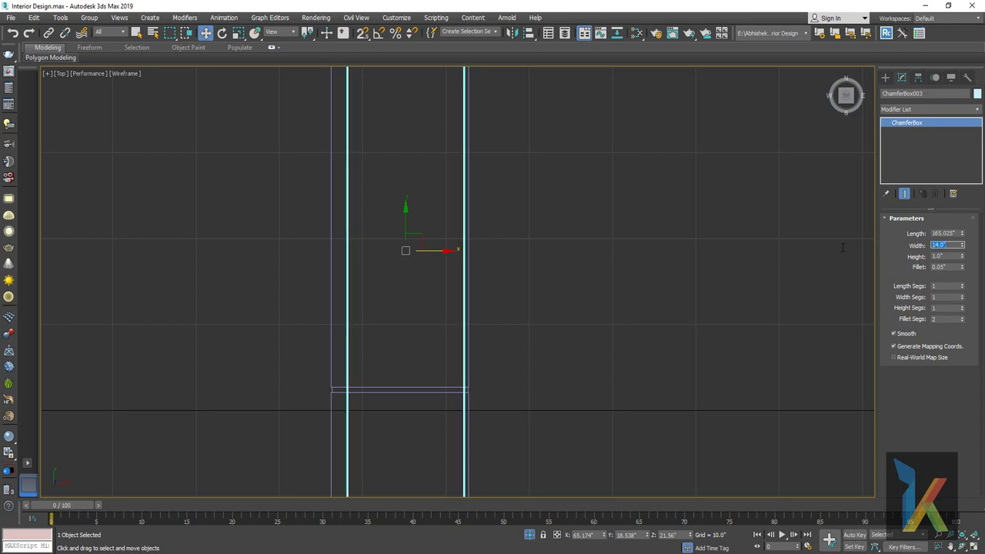
pyautogui.write('5')
pyautogui.press('Return')
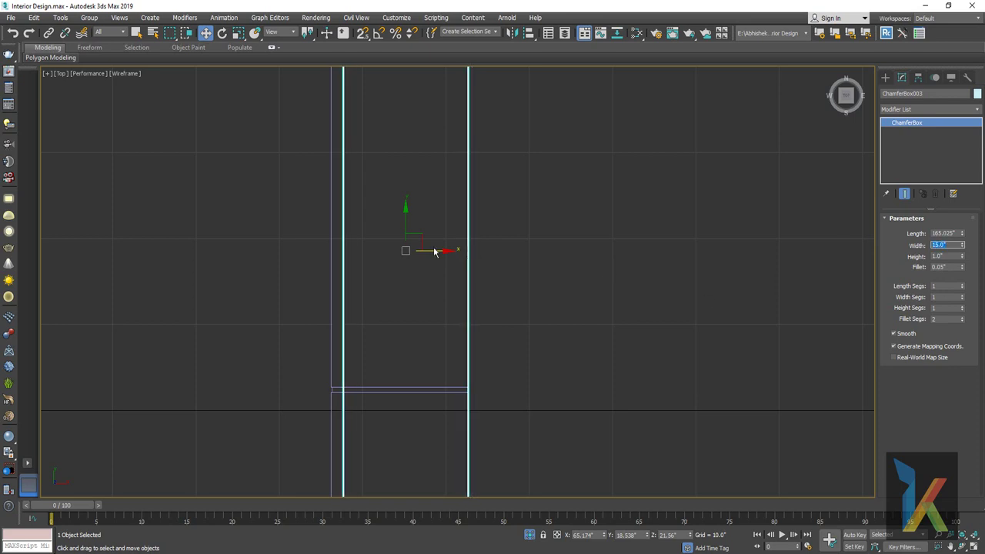
# Inspect the widened slab in a perspective view, looking along to its end.
pyautogui.moveTo(445, 250); pyautogui.dragTo(444, 252)
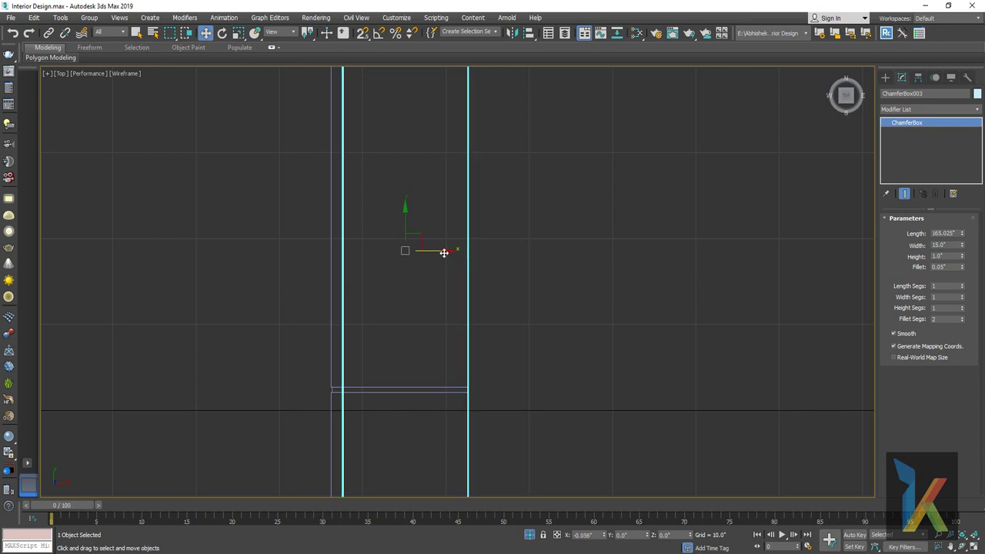
pyautogui.moveTo(508, 313); pyautogui.dragTo(501, 292, button='middle')
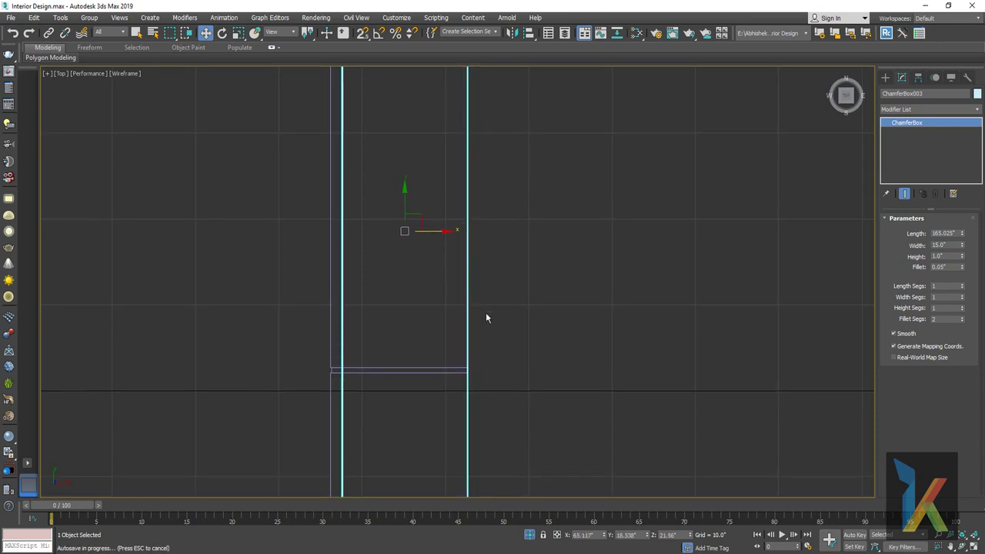
pyautogui.press('p')
pyautogui.keyDown('alt'); pyautogui.moveTo(458, 348); pyautogui.dragTo(500, 356, button='middle'); pyautogui.keyUp('alt')
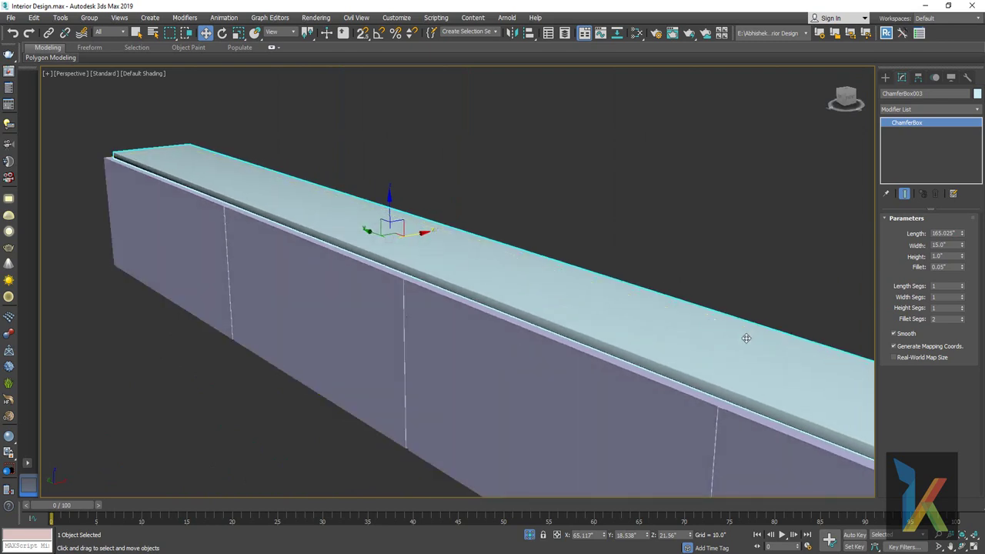
pyautogui.moveTo(840, 301); pyautogui.dragTo(558, 260, button='middle')
pyautogui.scroll(2, 544, 249)
pyautogui.scroll(-2, 675, 269)
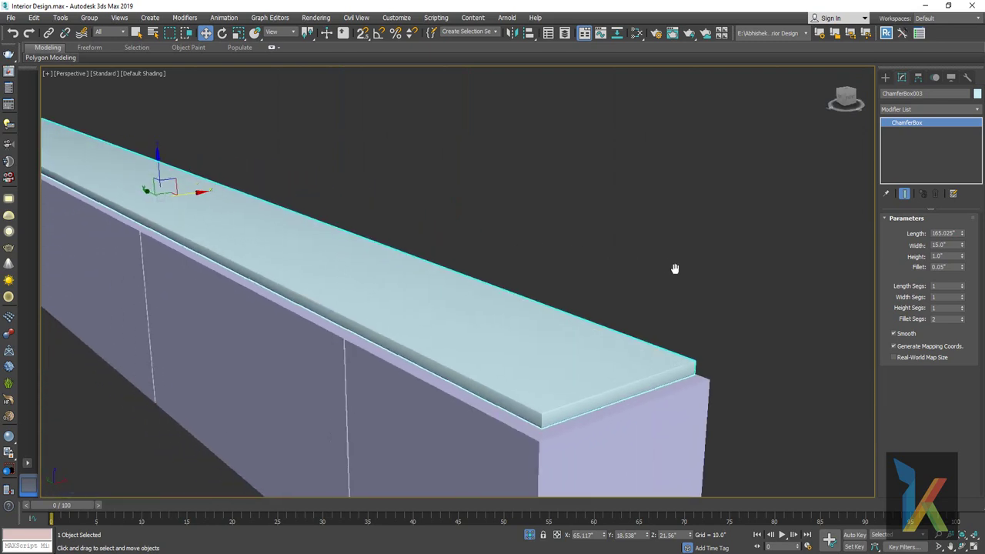
pyautogui.scroll(-2, 637, 371)
pyautogui.moveTo(448, 344)
pyautogui.keyDown('alt'); pyautogui.mouseDown(button='middle')
pyautogui.moveTo(266, 297)
pyautogui.moveTo(484, 313)
pyautogui.moveTo(379, 296)
pyautogui.moveTo(384, 274)
pyautogui.moveTo(281, 262)
pyautogui.moveTo(379, 309)
pyautogui.moveTo(451, 282)
pyautogui.mouseUp(button='middle'); pyautogui.keyUp('alt')
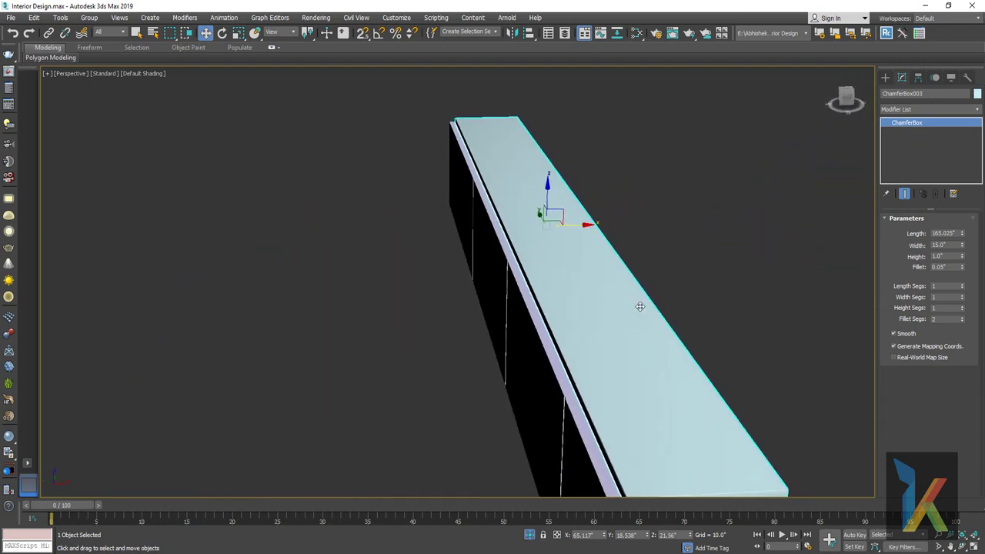
# In Top view, move the slab down so it lines up with the cabinet's end.
pyautogui.press('t')
pyautogui.scroll(-3, 492, 346)
pyautogui.moveTo(475, 334); pyautogui.dragTo(451, 158, button='middle')
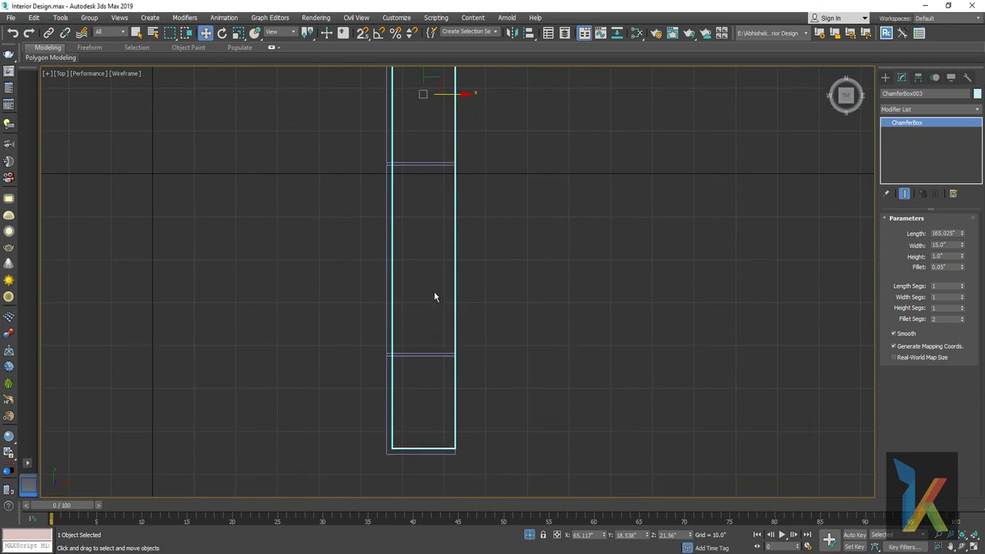
pyautogui.scroll(2, 400, 418)
pyautogui.moveTo(400, 418); pyautogui.dragTo(429, 255, button='middle')
pyautogui.scroll(2, 428, 255)
pyautogui.scroll(-4, 446, 223)
pyautogui.moveTo(467, 185); pyautogui.dragTo(493, 286, button='middle')
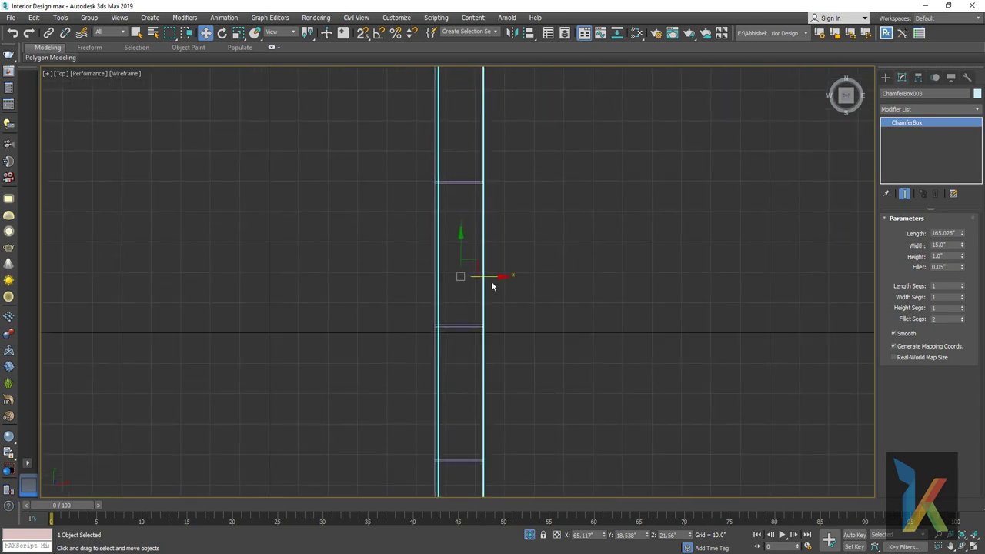
pyautogui.moveTo(495, 331); pyautogui.dragTo(509, 177, button='middle')
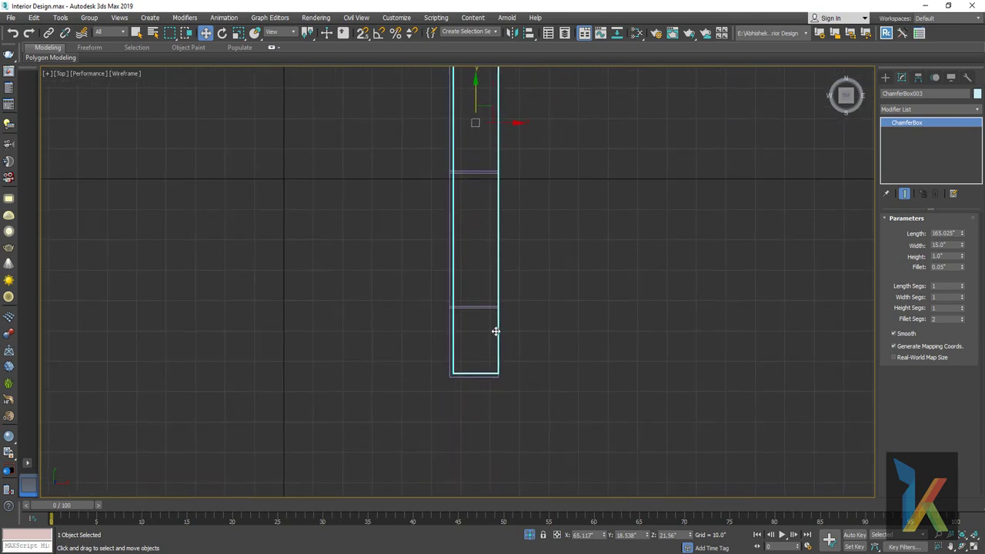
pyautogui.scroll(2, 448, 348)
pyautogui.scroll(2, 494, 352)
pyautogui.scroll(1, 495, 323)
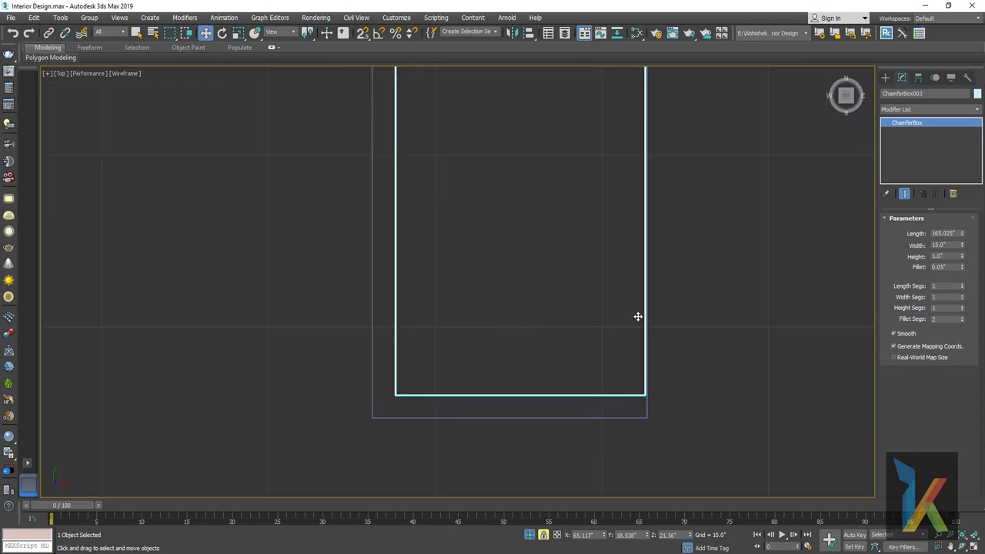
pyautogui.moveTo(646, 305); pyautogui.dragTo(646, 320)
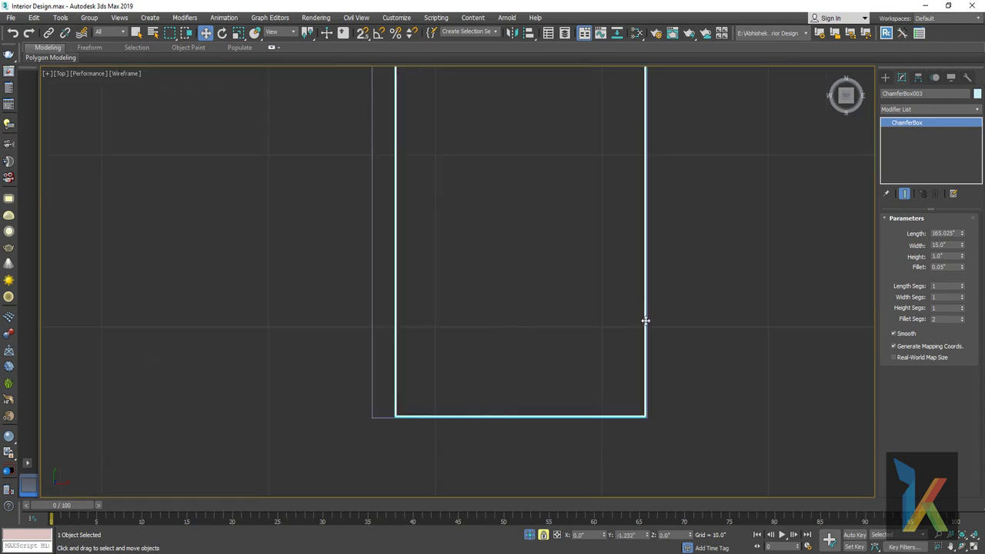
pyautogui.scroll(-2, 548, 280)
# Return to the camera view and exit Isolate Selection to show the whole bedroom.
pyautogui.press('c')
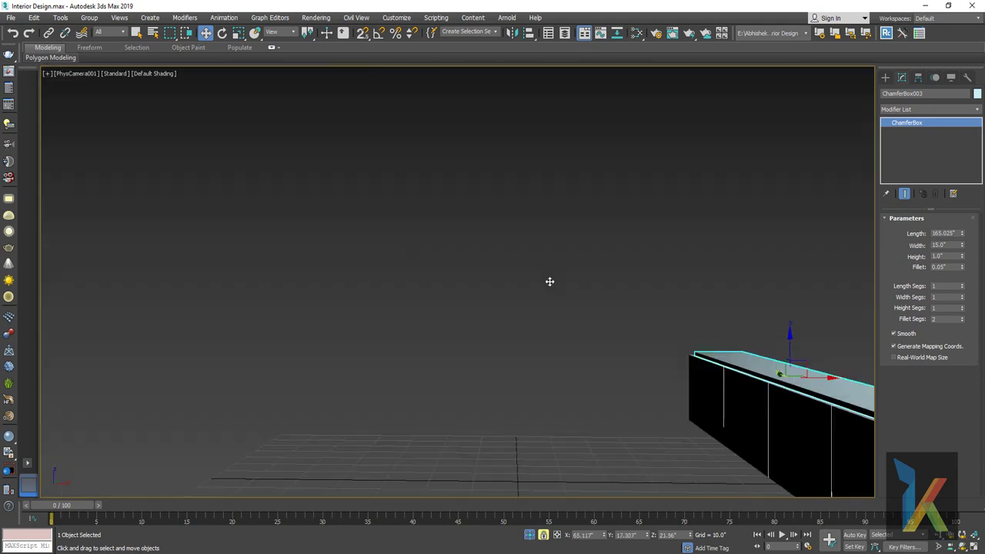
pyautogui.click(885, 78)
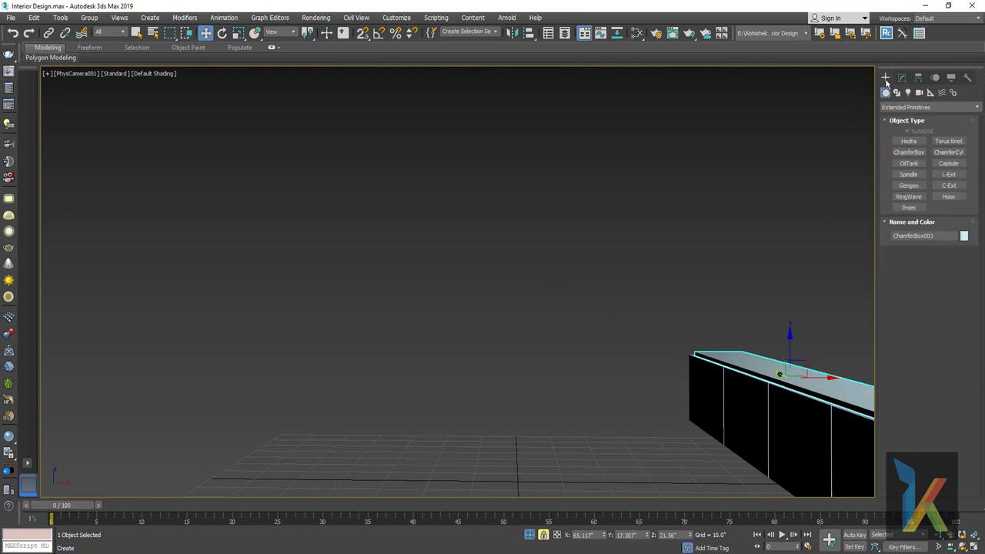
pyautogui.click(528, 535)
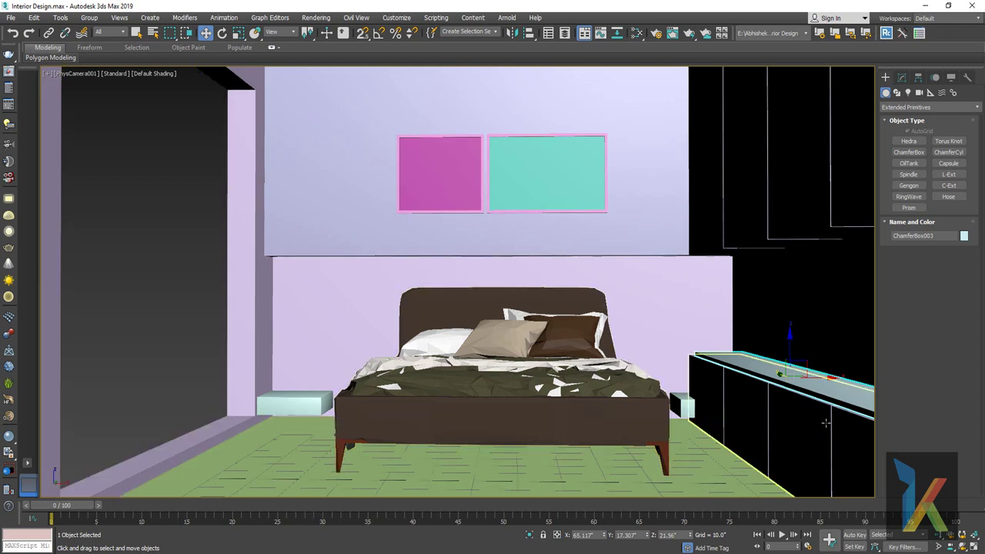
# Select the countertop slab and cabinet together, test-shift them, then put them back.
pyautogui.click(833, 221)
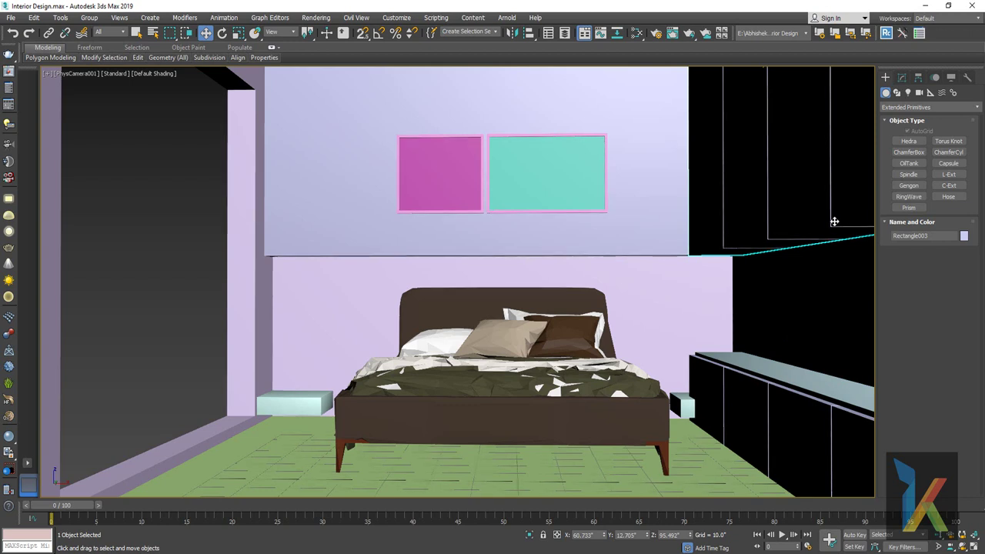
pyautogui.click(735, 362)
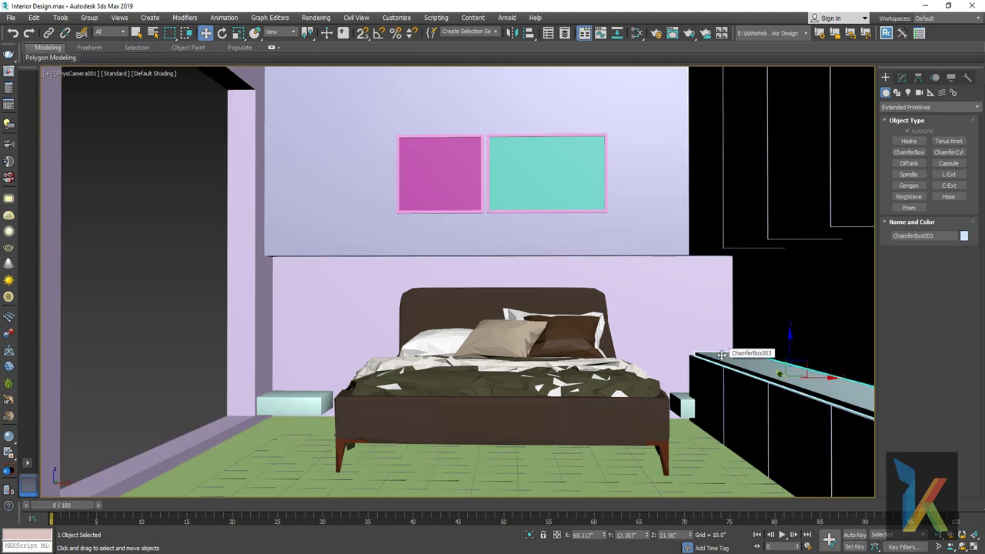
pyautogui.keyDown('ctrl'); pyautogui.click(700, 370); pyautogui.keyUp('ctrl')
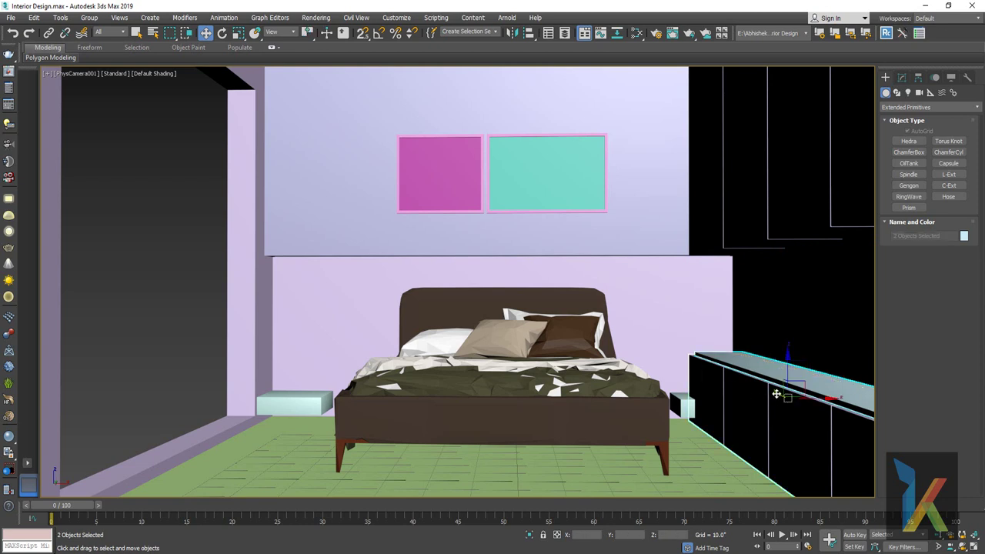
pyautogui.moveTo(778, 394); pyautogui.dragTo(749, 383)
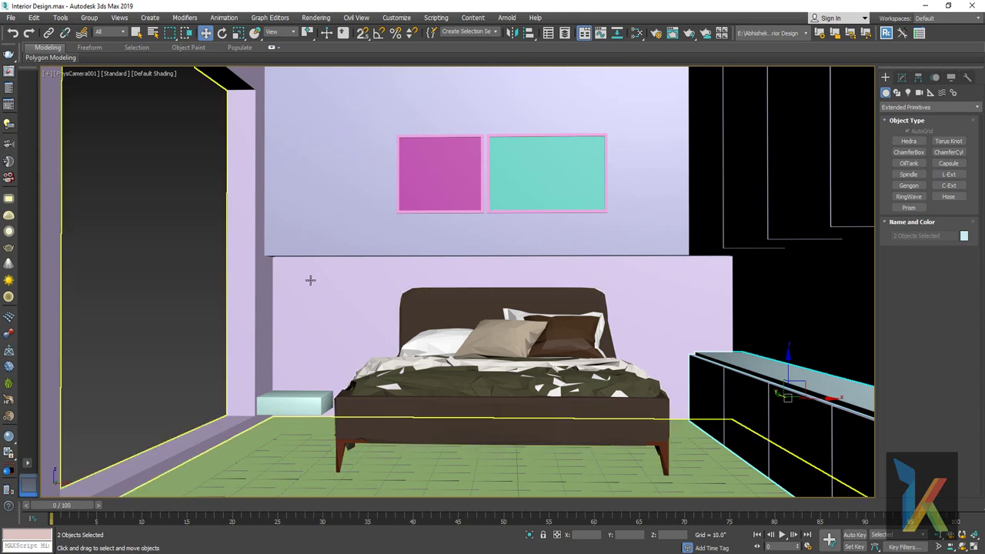
# Clear the selection, switch to the four-view layout and select the bed.
pyautogui.rightClick(179, 284)
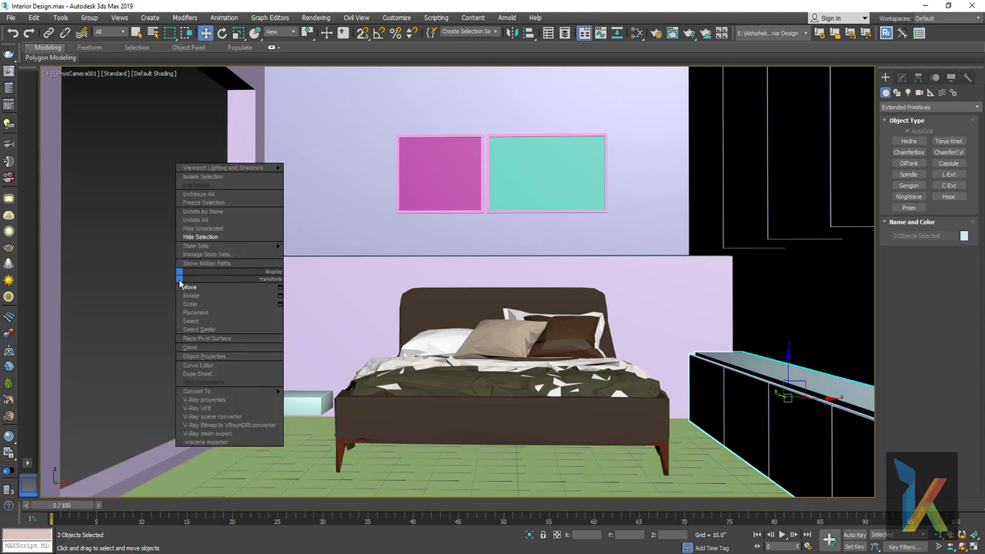
pyautogui.click(884, 81)
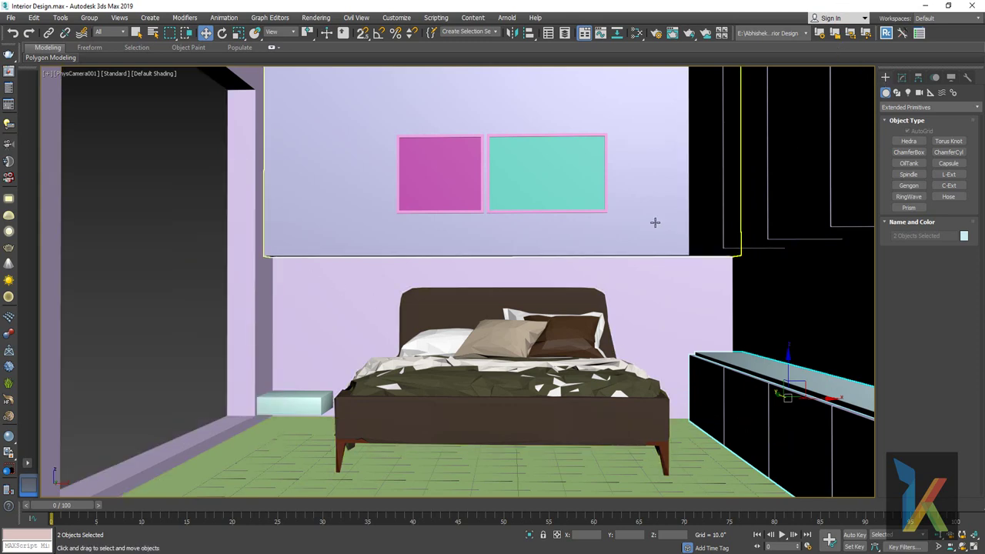
pyautogui.hotkey('alt', 'w')
pyautogui.click(667, 454)
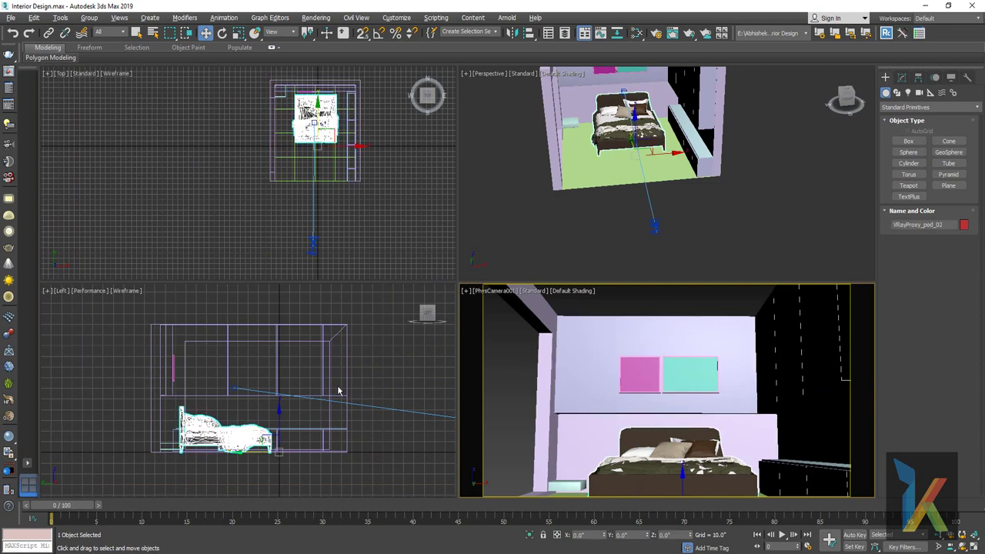
# Draw a new square box on the floor beside the bed.
pyautogui.click(908, 141)
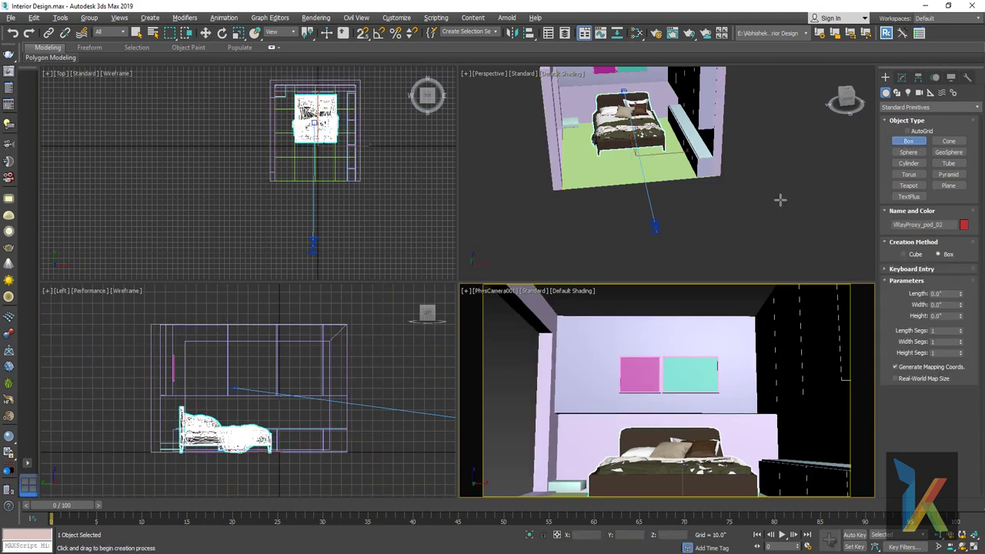
pyautogui.scroll(5, 351, 164)
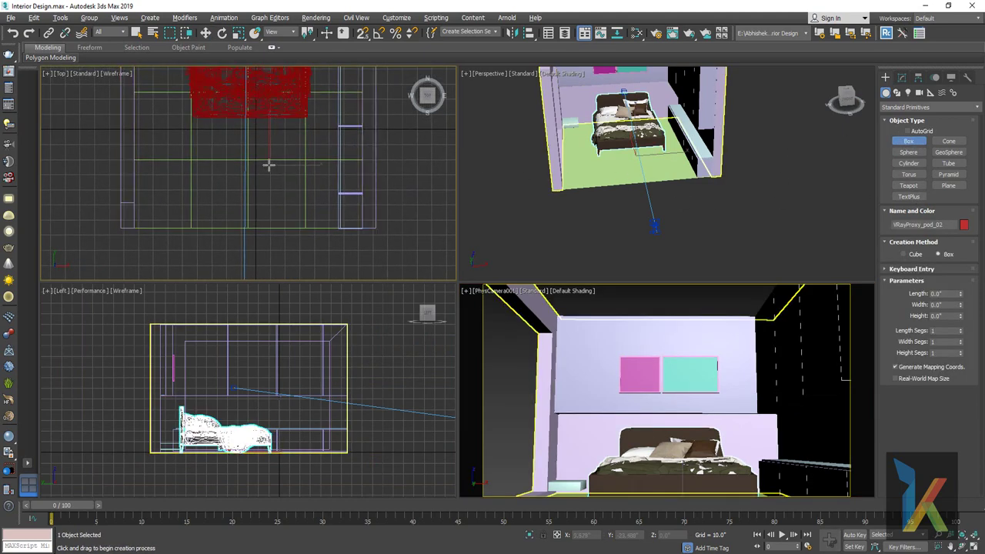
pyautogui.moveTo(268, 165); pyautogui.dragTo(292, 188)
pyautogui.click(296, 185)
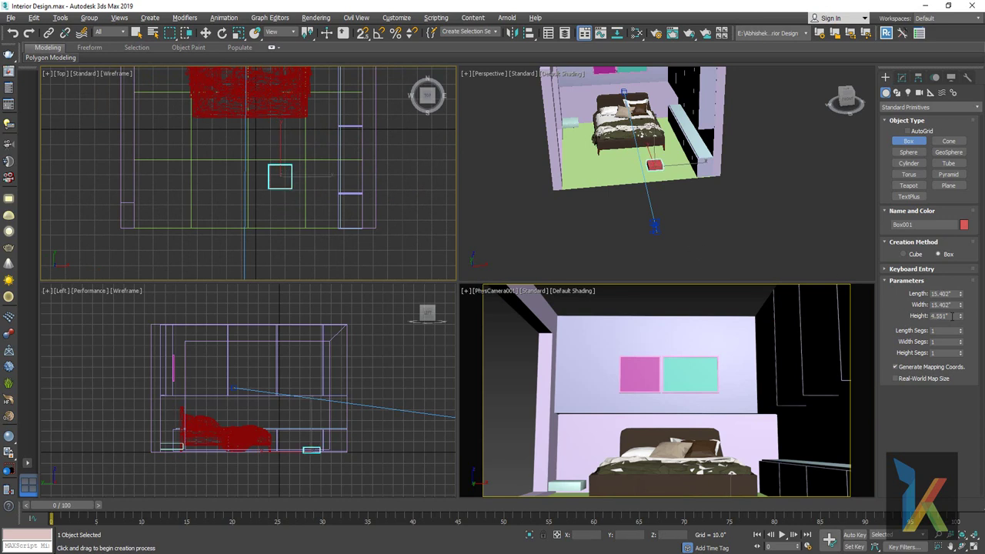
pyautogui.rightClick(702, 416)
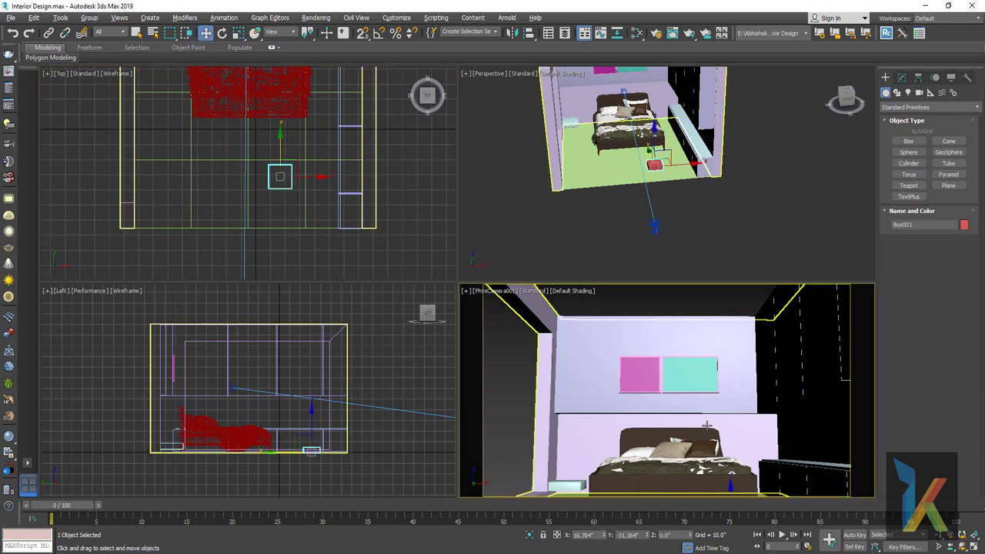
# Turn the lower-right view into a downward perspective and select Box001's Height value.
pyautogui.rightClick(705, 422)
pyautogui.click(722, 400)
pyautogui.press('p')
pyautogui.scroll(-3, 667, 392)
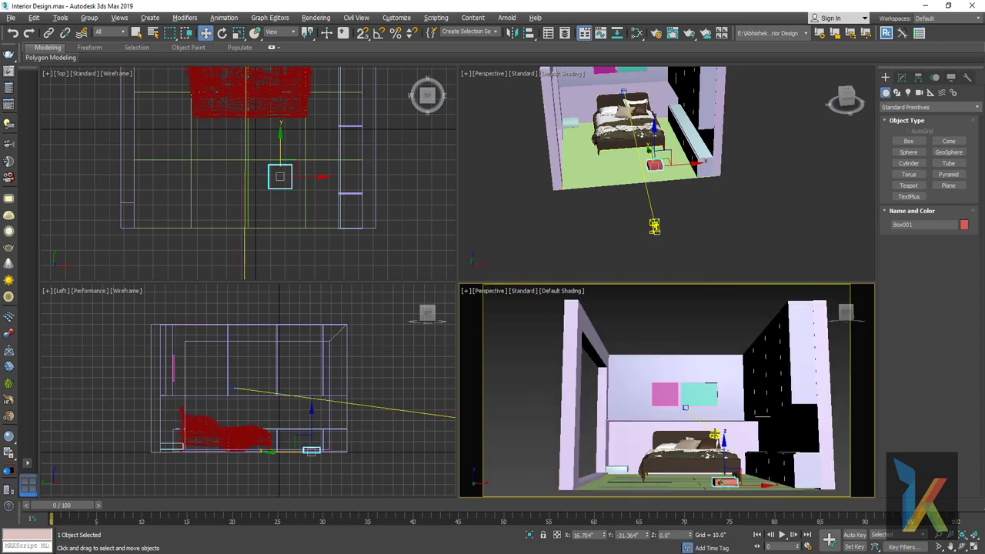
pyautogui.scroll(-3, 667, 392)
pyautogui.keyDown('alt'); pyautogui.moveTo(666, 393); pyautogui.dragTo(677, 361, button='middle'); pyautogui.keyUp('alt')
pyautogui.click(902, 78)
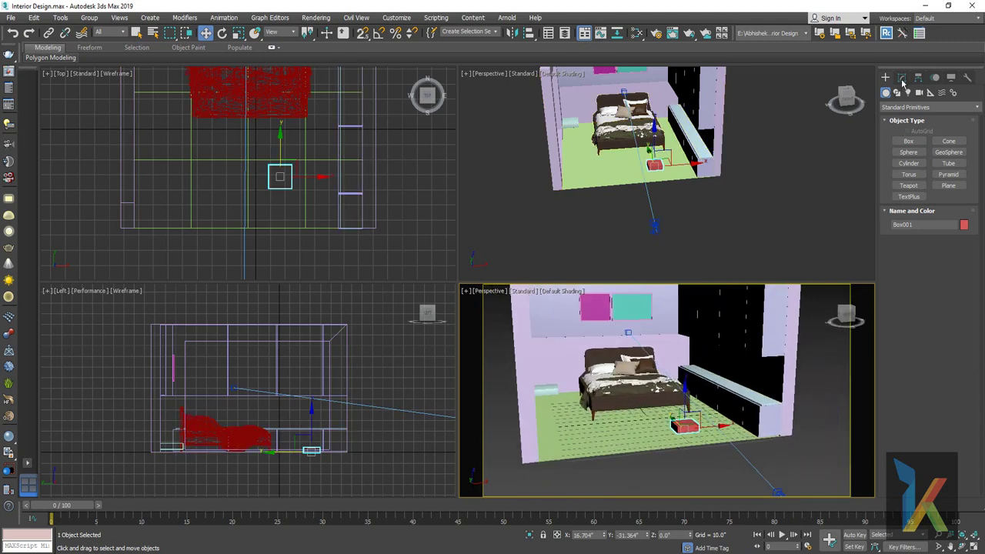
pyautogui.doubleClick(945, 254)
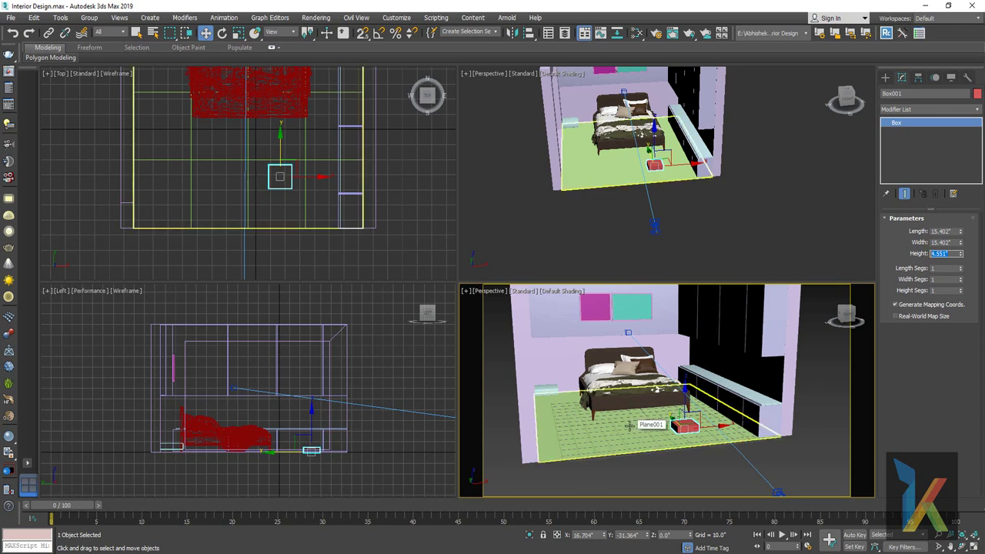
# Launch Calculator via calc, compute 8 × 12 = 96, then close it.
pyautogui.press('super+r')
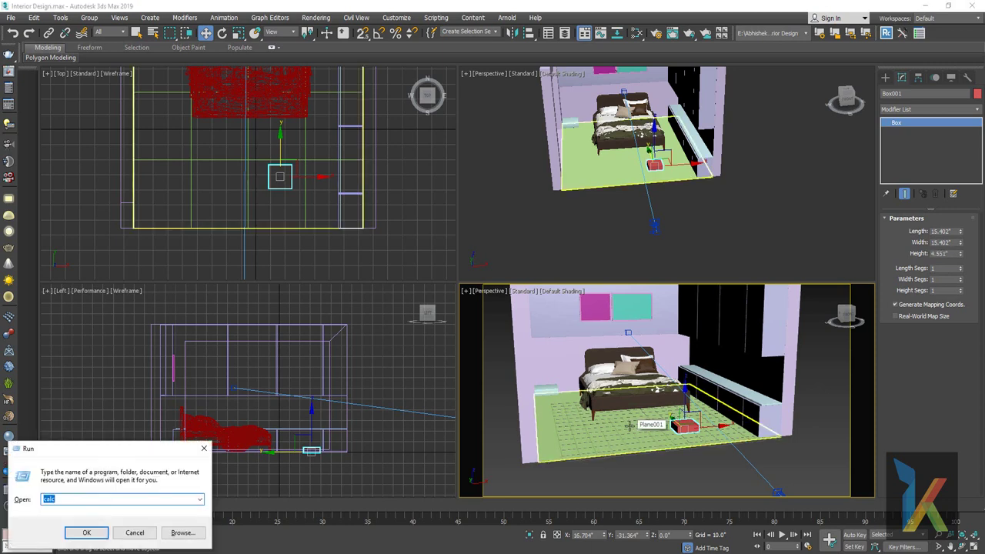
pyautogui.press('Return')
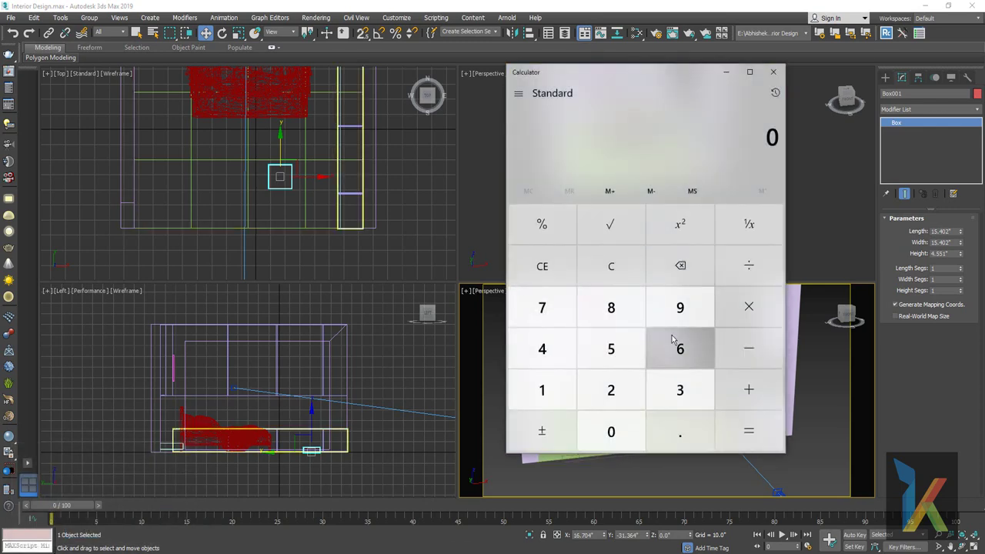
pyautogui.click(635, 315)
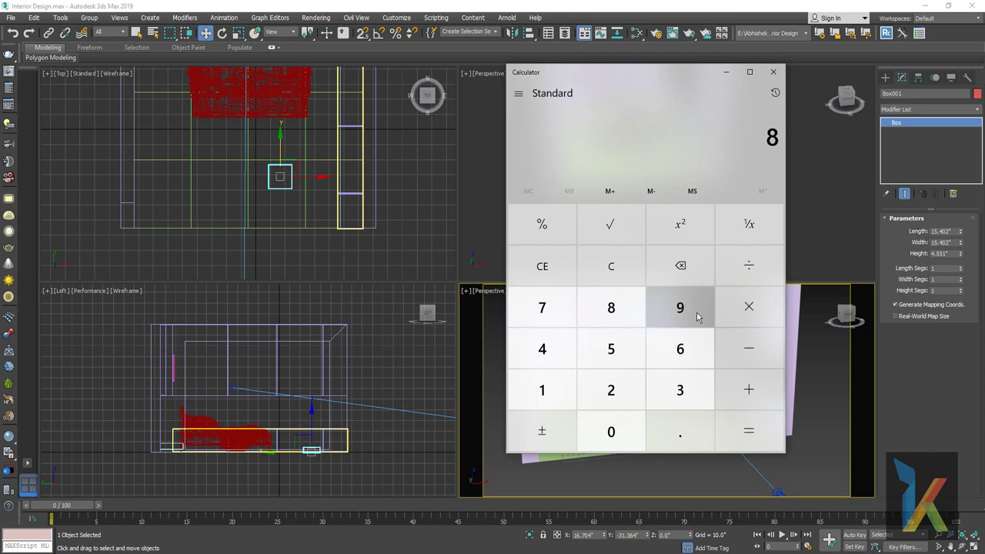
pyautogui.click(743, 309)
pyautogui.click(541, 389)
pyautogui.click(596, 393)
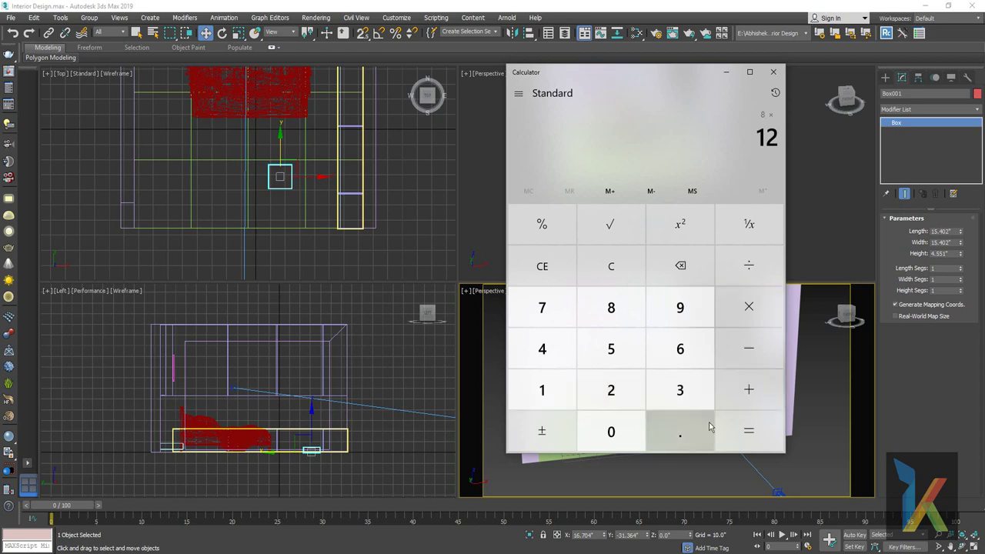
pyautogui.click(747, 431)
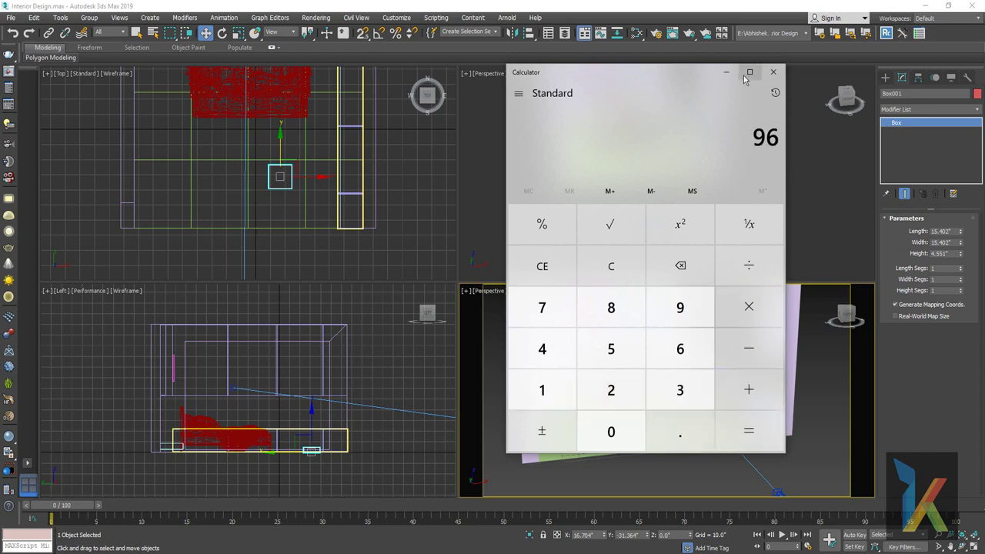
pyautogui.click(774, 72)
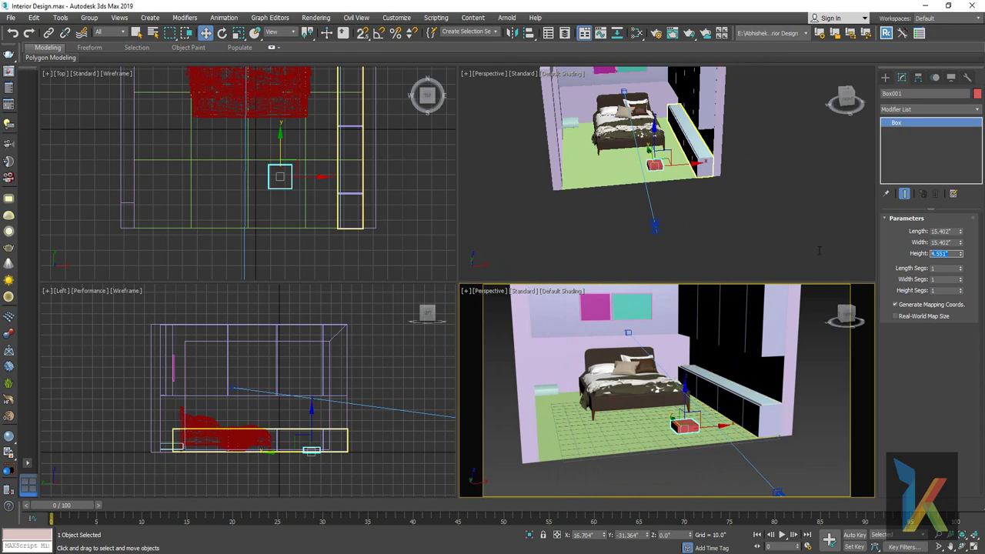
# Enter 96 as Box001's Height to make it a tall pillar.
pyautogui.write('96')
pyautogui.press('Return')
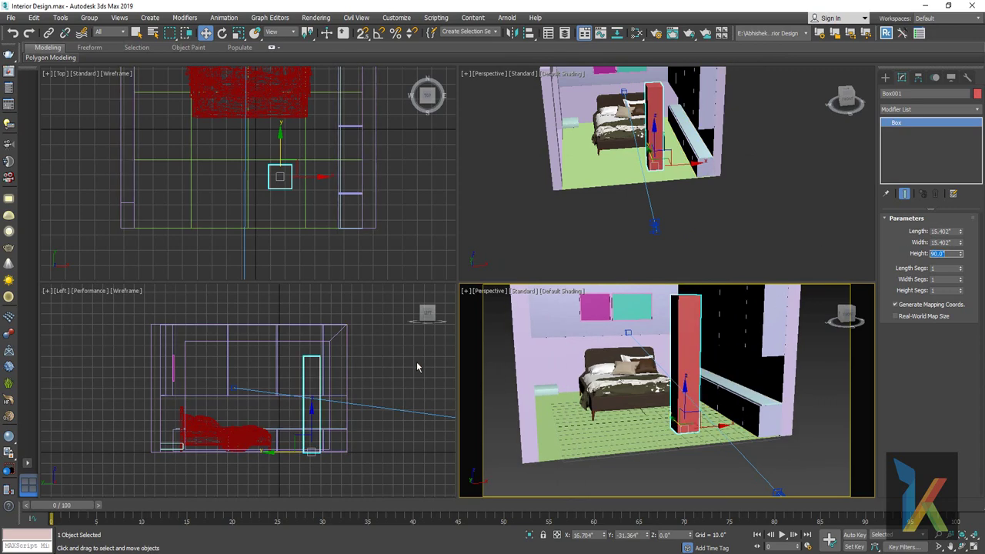
pyautogui.scroll(3, 302, 382)
pyautogui.scroll(2, 321, 429)
pyautogui.scroll(-2, 321, 454)
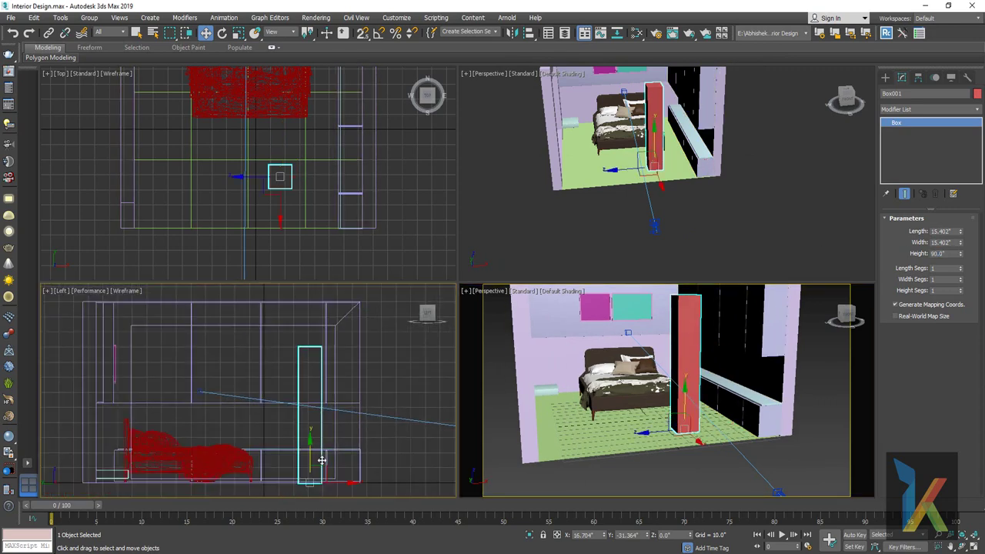
pyautogui.scroll(4, 315, 456)
pyautogui.scroll(1, 317, 372)
pyautogui.scroll(4, 316, 371)
pyautogui.scroll(-4, 316, 371)
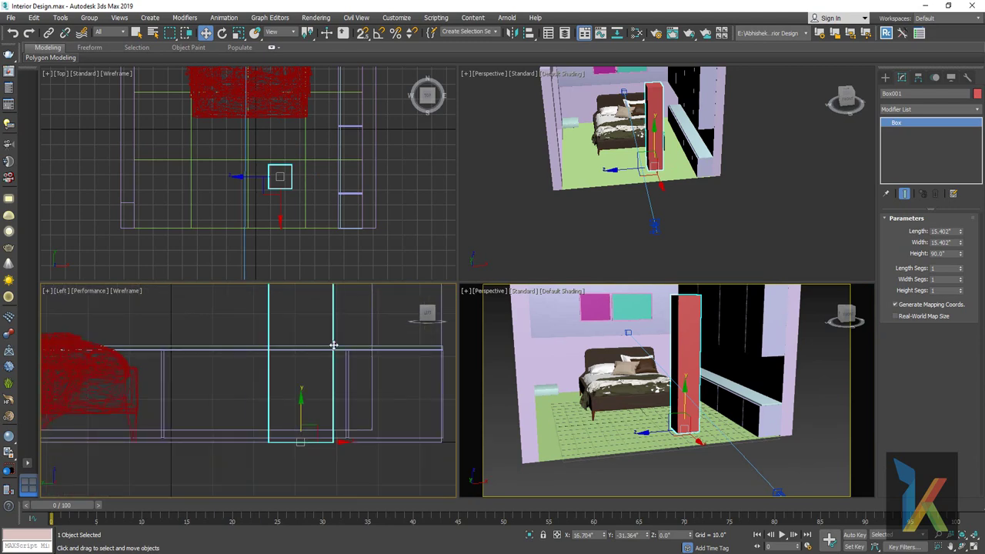
pyautogui.scroll(-2, 337, 381)
pyautogui.scroll(-4, 337, 381)
pyautogui.scroll(-1, 352, 448)
# Select the wall and move its twelve selected vertices at Vertex level.
pyautogui.click(362, 392)
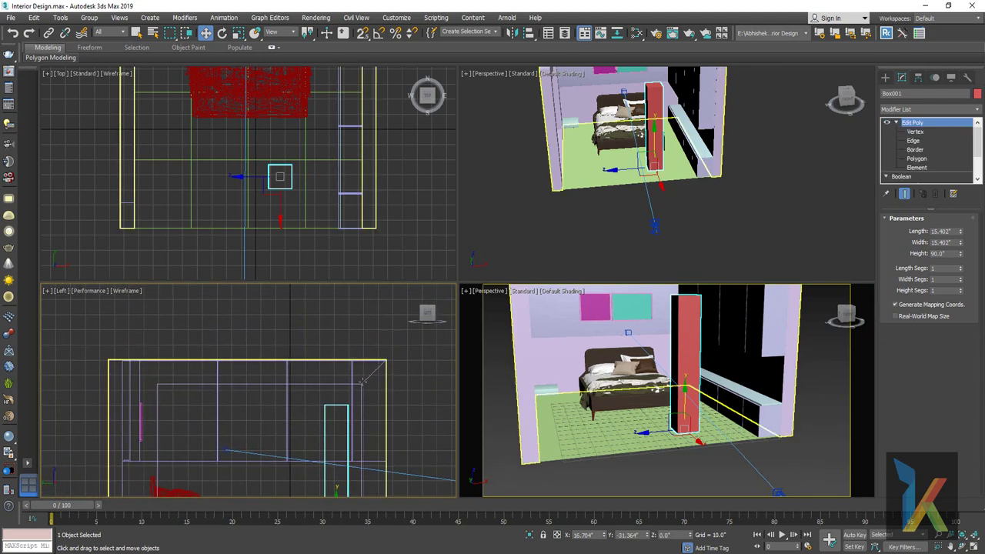
pyautogui.click(915, 132)
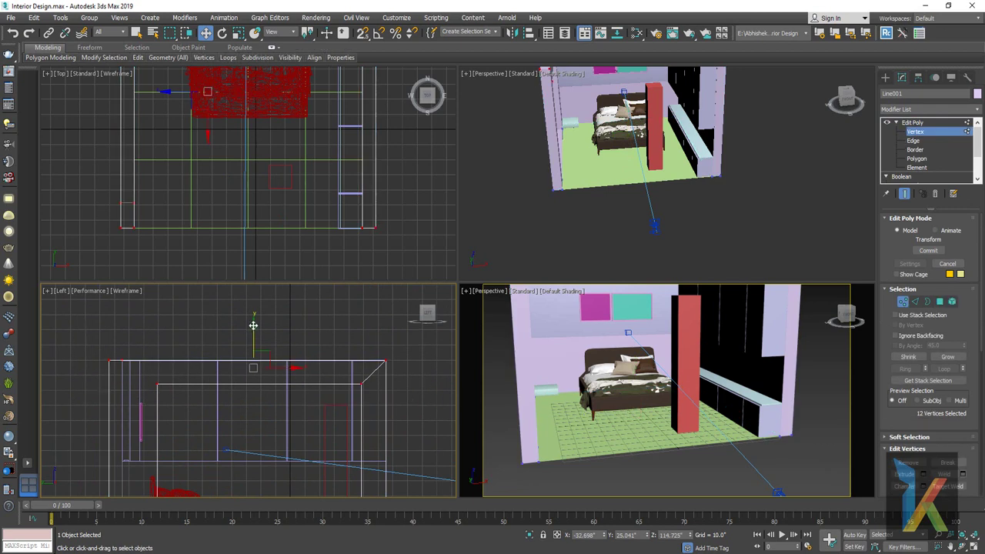
pyautogui.moveTo(253, 326); pyautogui.dragTo(254, 348)
# Switch to the PhysCamera001 camera view and leave vertex editing.
pyautogui.rightClick(663, 381)
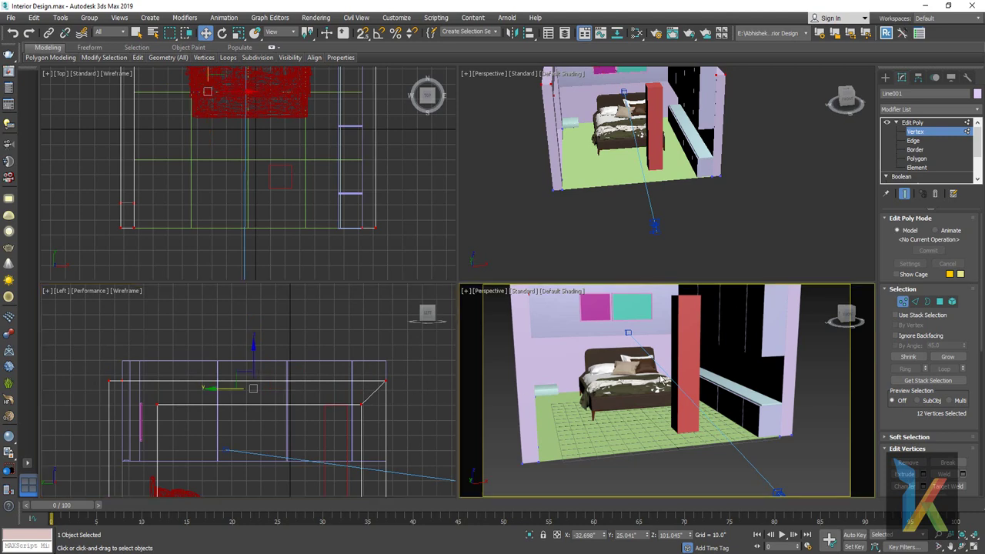
pyautogui.rightClick(676, 393)
pyautogui.click(684, 399)
pyautogui.press('c')
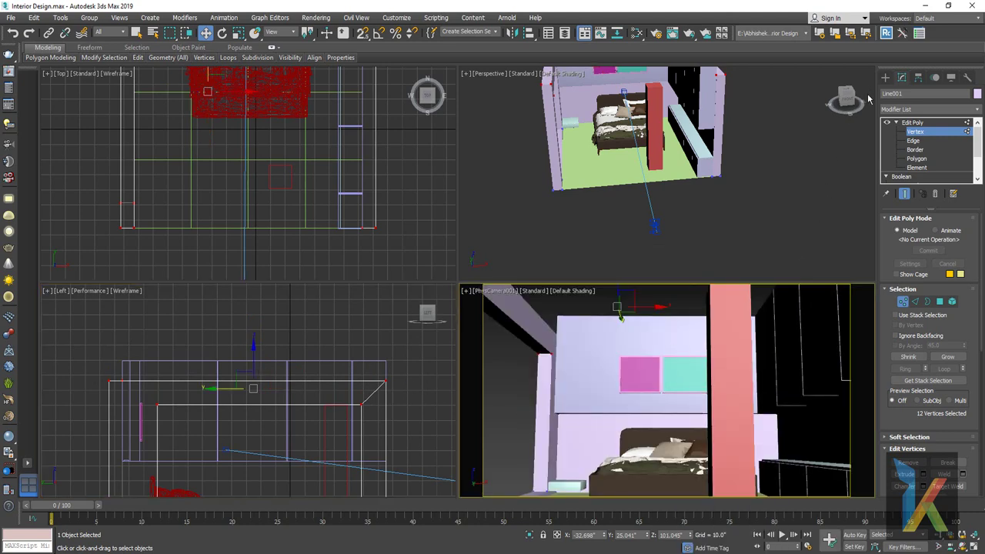
pyautogui.click(886, 78)
# Select Rectangle002, the wall panel and teal frame, and move them lower on the wall.
pyautogui.click(140, 367)
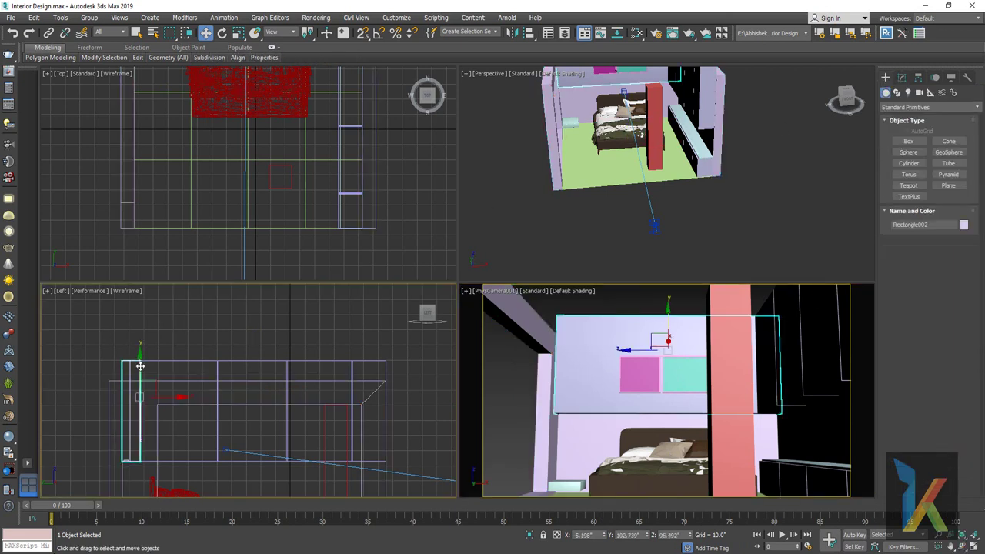
pyautogui.moveTo(450, 377); pyautogui.dragTo(449, 378)
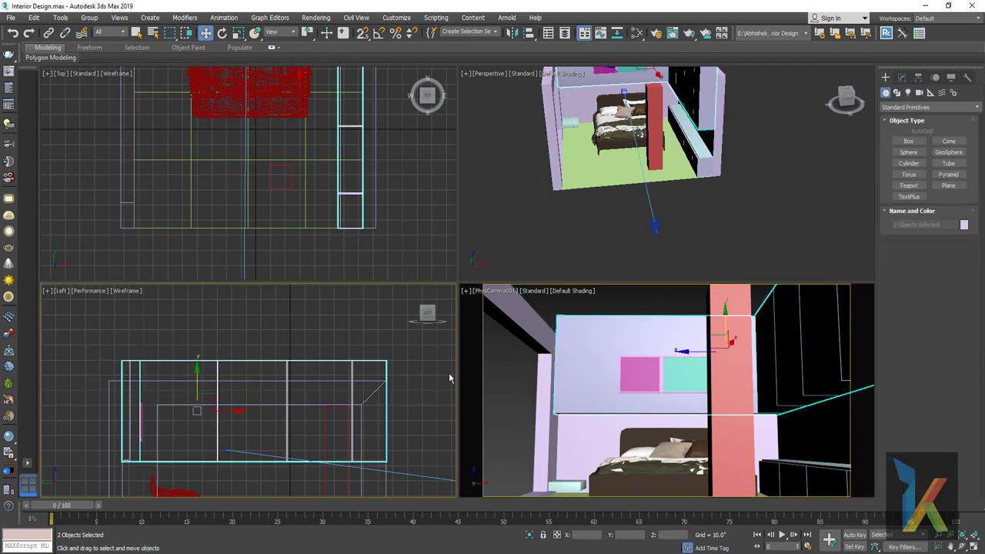
pyautogui.keyDown('ctrl'); pyautogui.click(667, 381); pyautogui.keyUp('ctrl')
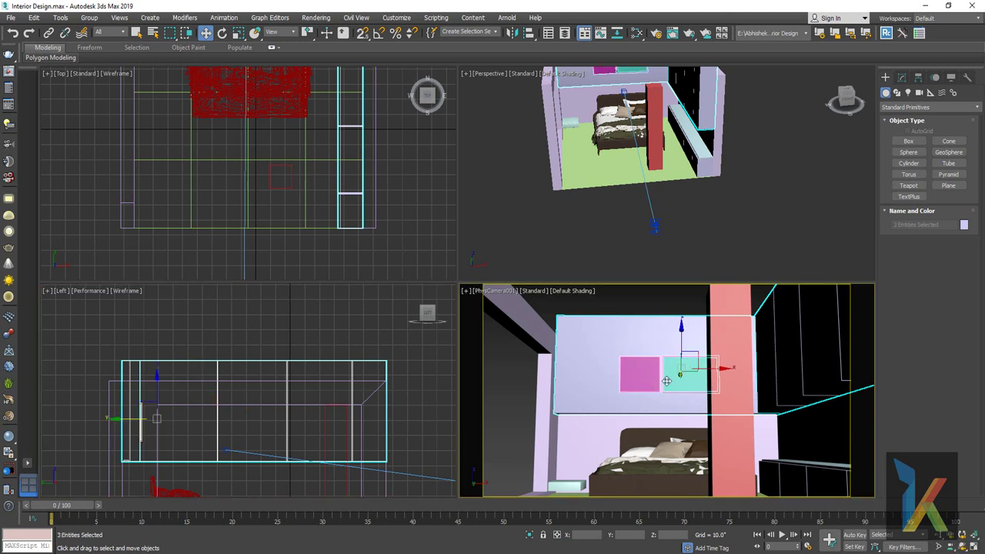
pyautogui.click(157, 377)
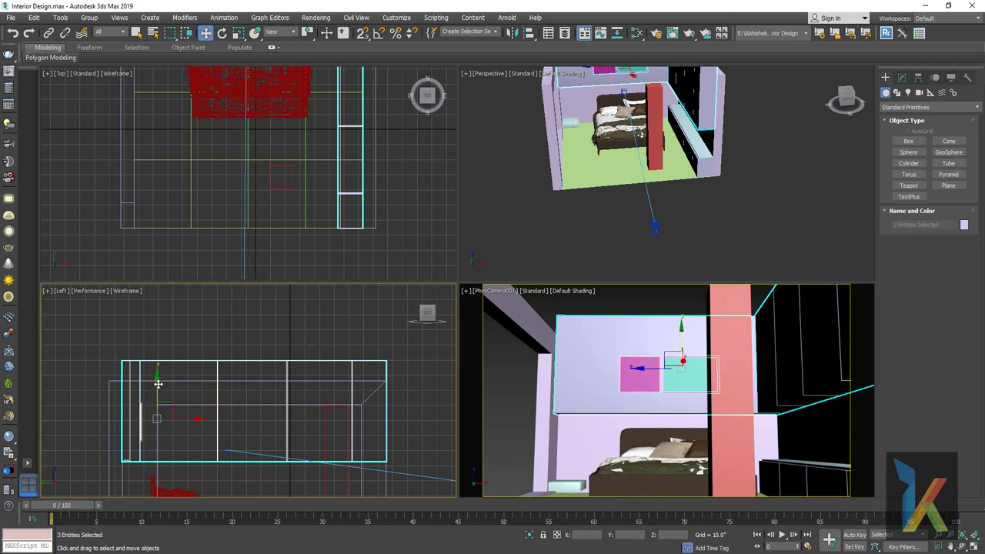
pyautogui.moveTo(158, 383); pyautogui.dragTo(155, 403)
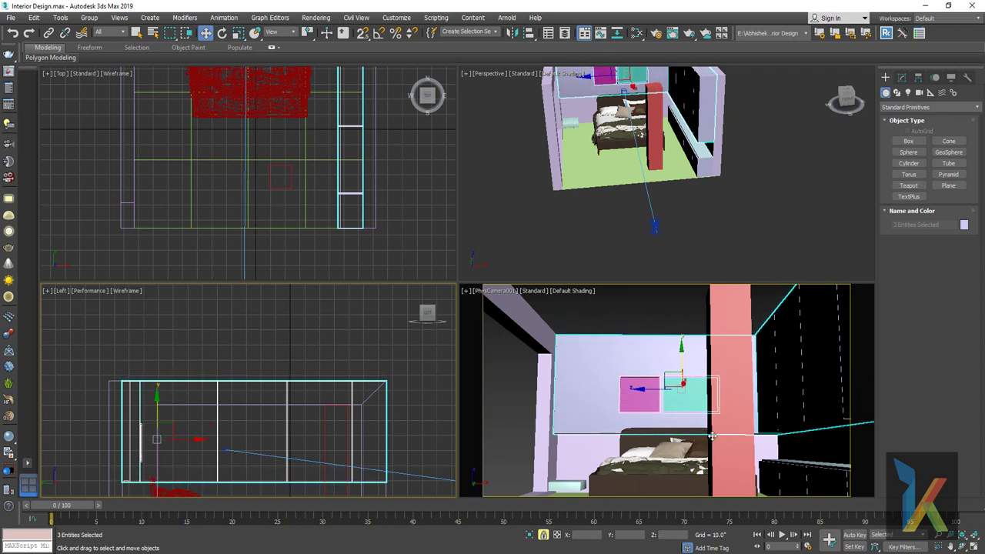
# Orbit a free perspective view around the room to check the lowered frames.
pyautogui.rightClick(728, 342)
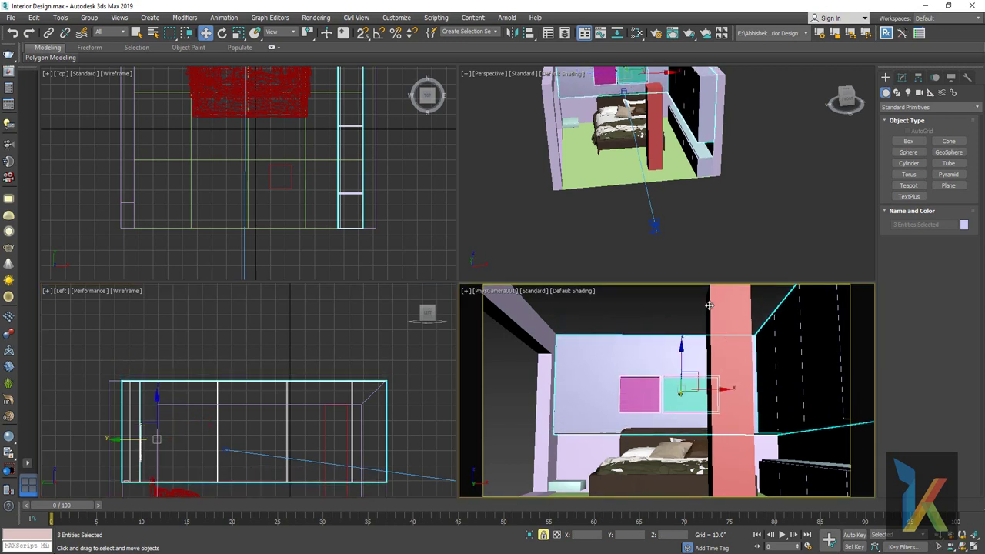
pyautogui.rightClick(721, 345)
pyautogui.click(734, 359)
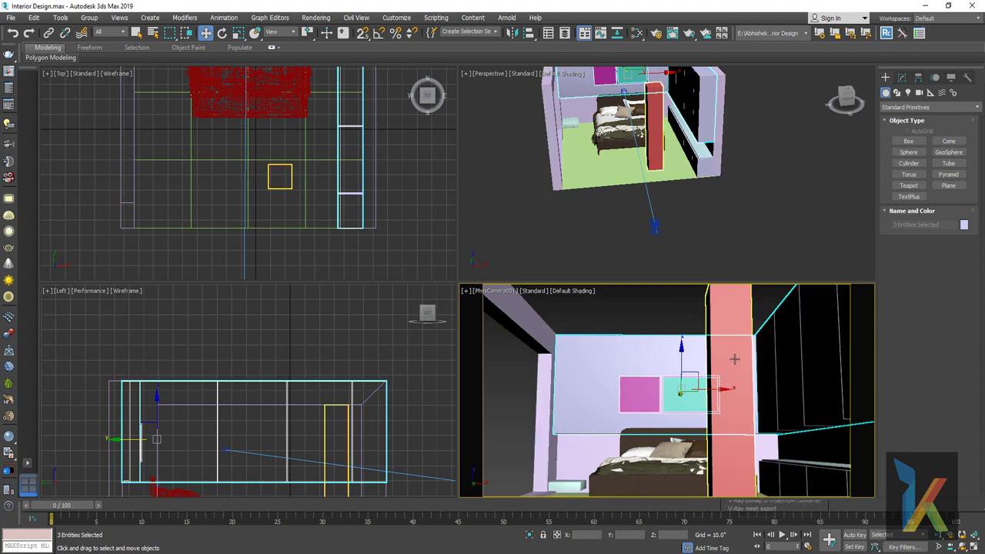
pyautogui.press('p')
pyautogui.moveTo(734, 358)
pyautogui.keyDown('alt'); pyautogui.mouseDown(button='middle')
pyautogui.moveTo(722, 415)
pyautogui.moveTo(631, 419)
pyautogui.moveTo(761, 439)
pyautogui.moveTo(714, 416)
pyautogui.moveTo(778, 424)
pyautogui.mouseUp(button='middle'); pyautogui.keyUp('alt')
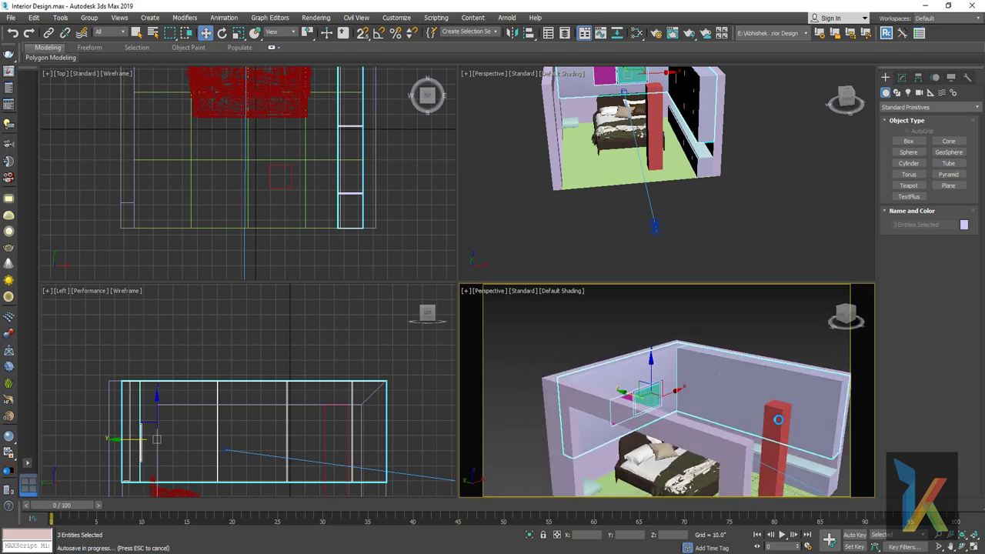
# Back in the camera view, delete the red Box001 pillar.
pyautogui.press('c')
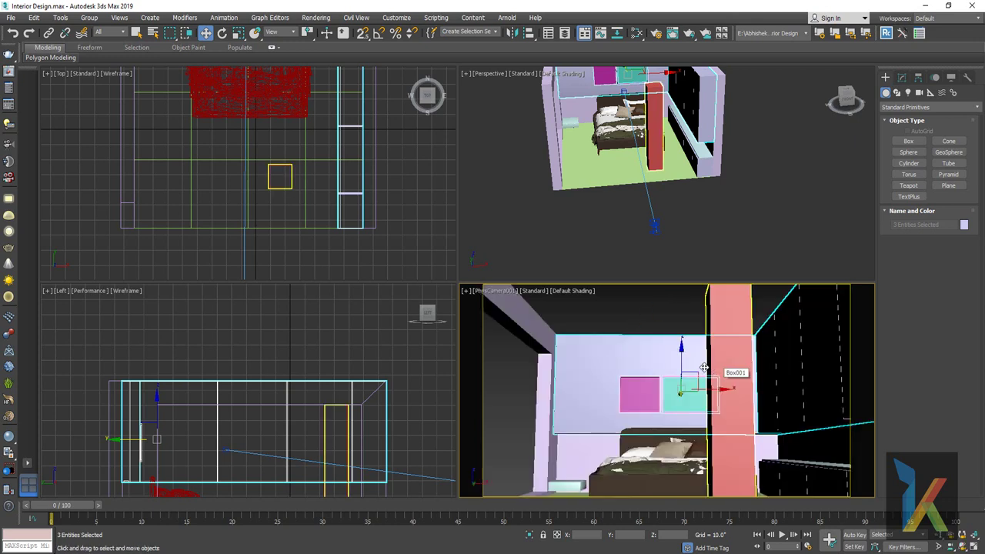
pyautogui.click(731, 329)
pyautogui.press('Delete')
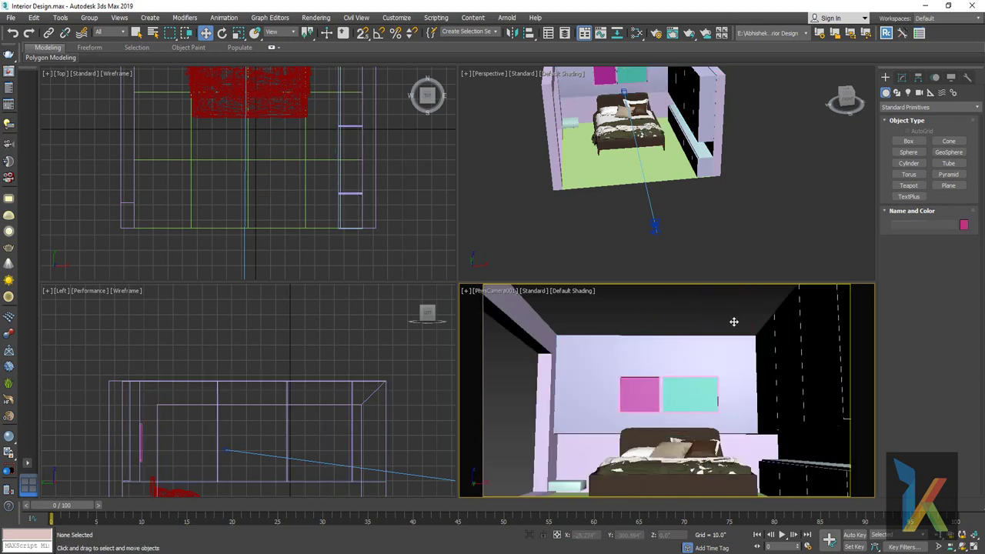
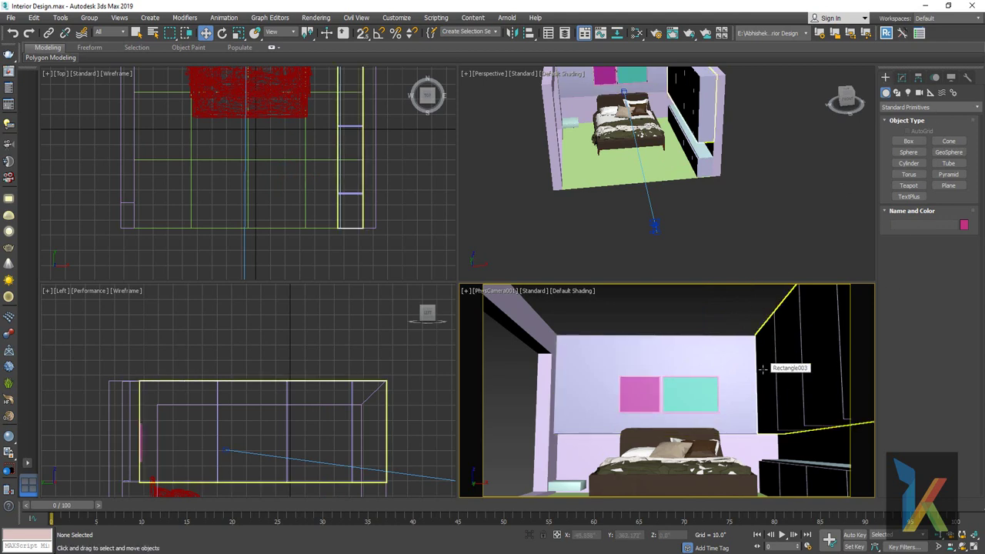
# Set up a maximized Top wireframe view centred on the room plan.
pyautogui.press('t')
pyautogui.scroll(-4, 764, 371)
pyautogui.scroll(-1, 718, 346)
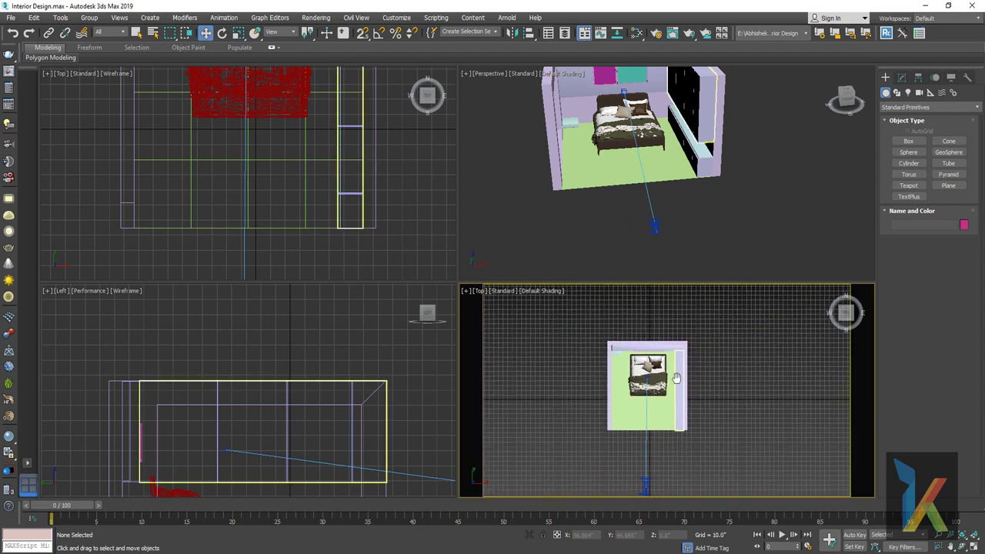
pyautogui.press('F3')
pyautogui.scroll(3, 677, 377)
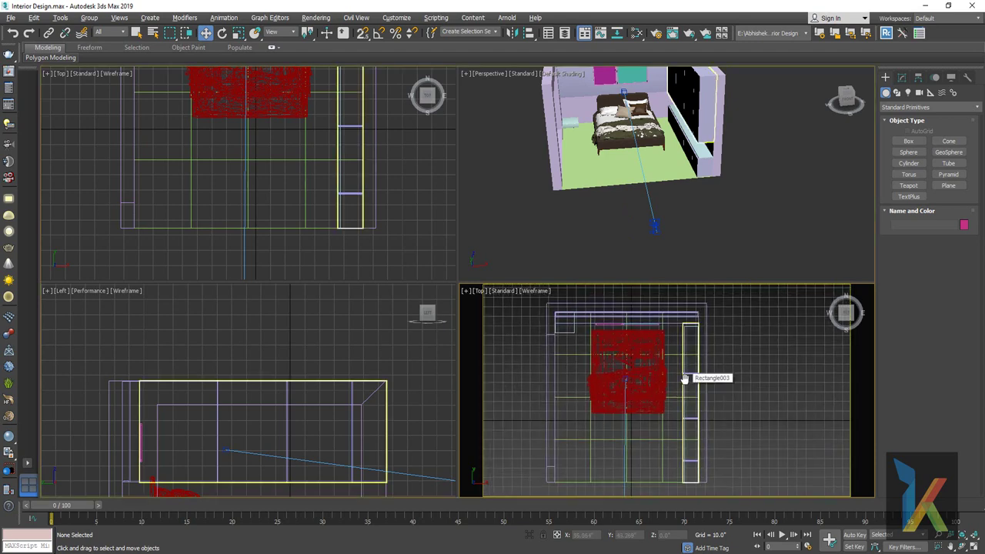
pyautogui.hotkey('alt', 'w')
pyautogui.moveTo(604, 340); pyautogui.dragTo(644, 336, button='middle')
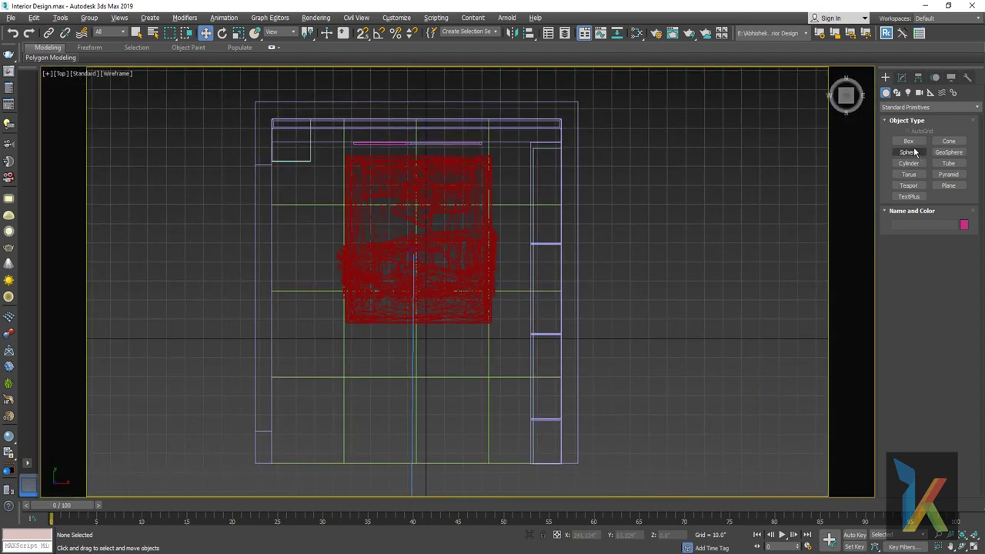
# With 2.5D Snap on, draw a roughly 144 by 126 inch rectangle, Rectangle007, around the outer walls.
pyautogui.click(898, 92)
pyautogui.click(949, 149)
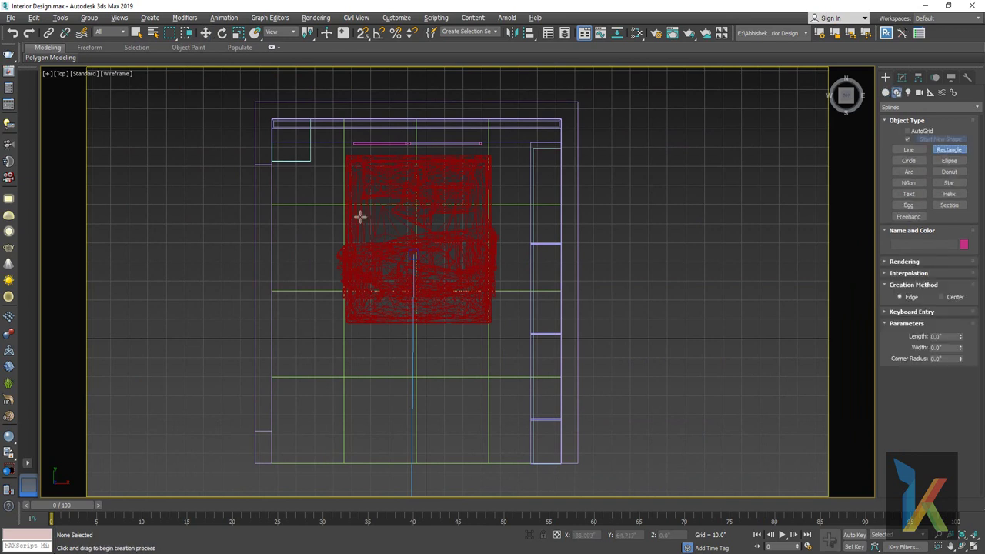
pyautogui.scroll(-2, 354, 208)
pyautogui.moveTo(350, 201); pyautogui.dragTo(344, 193, button='middle')
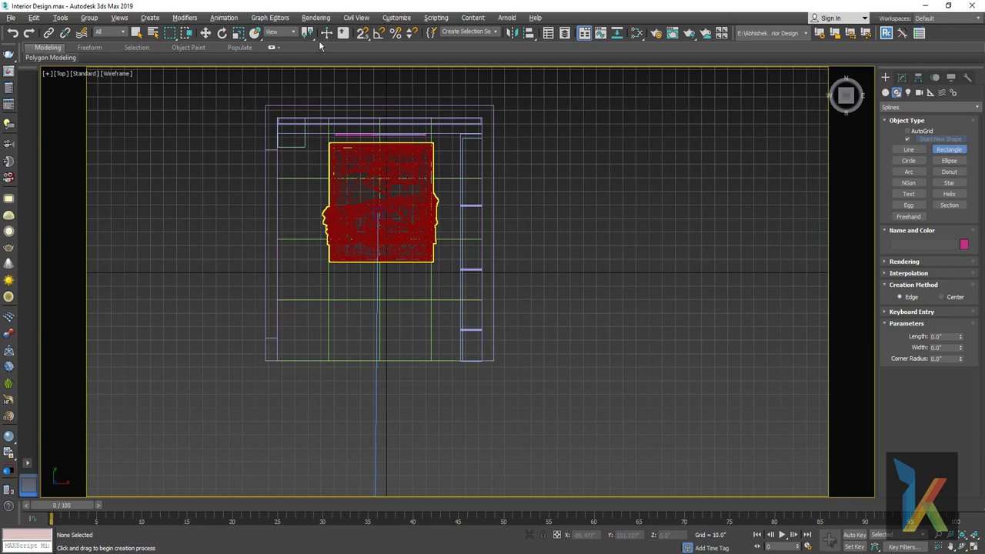
pyautogui.click(362, 32)
pyautogui.moveTo(264, 106); pyautogui.dragTo(492, 359)
# Convert Rectangle007 to an editable spline.
pyautogui.rightClick(530, 313)
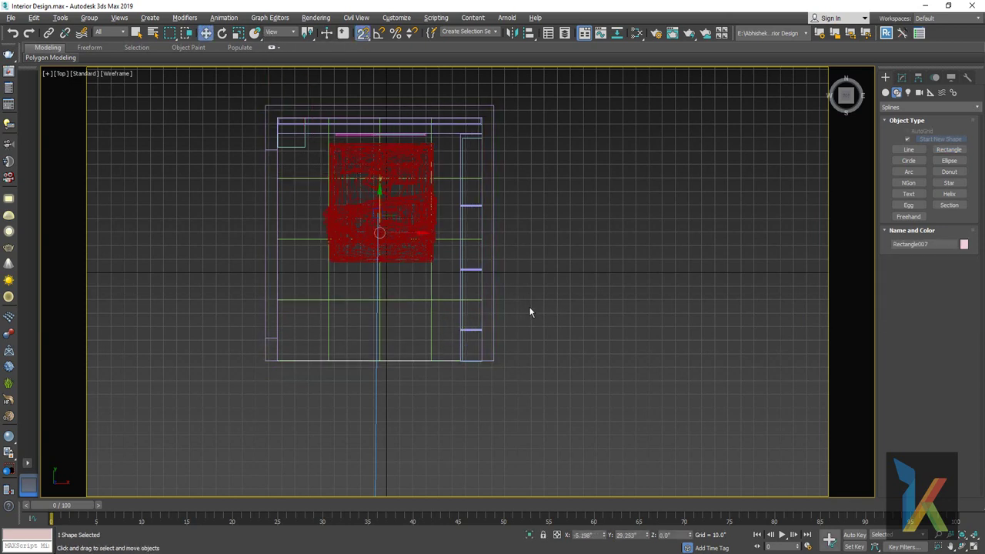
pyautogui.rightClick(530, 312)
pyautogui.moveTo(548, 420)
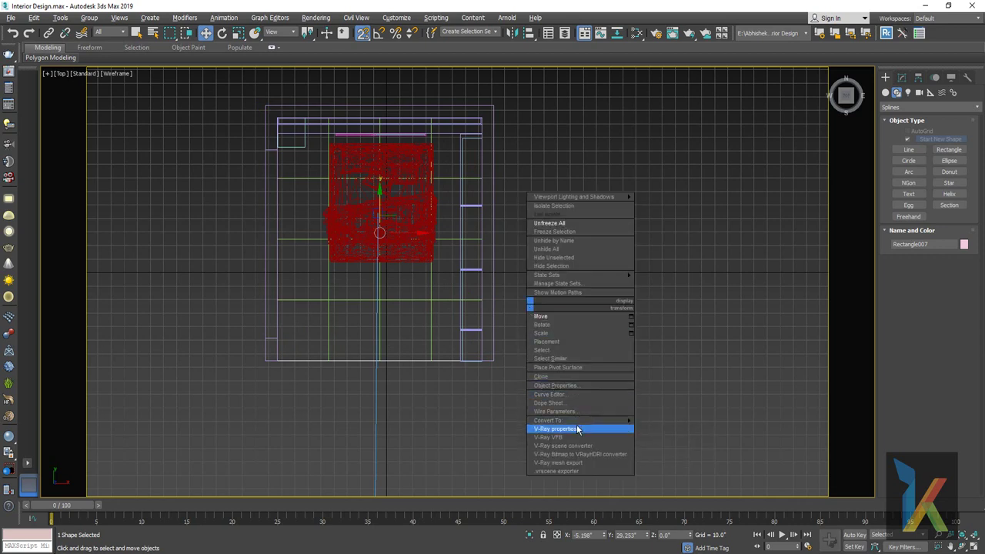
pyautogui.click(671, 420)
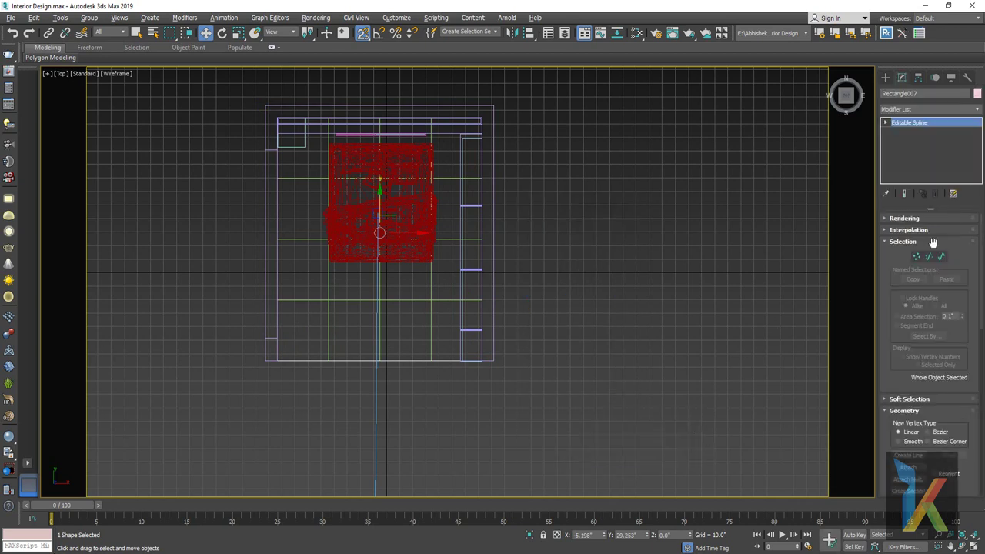
pyautogui.click(458, 360)
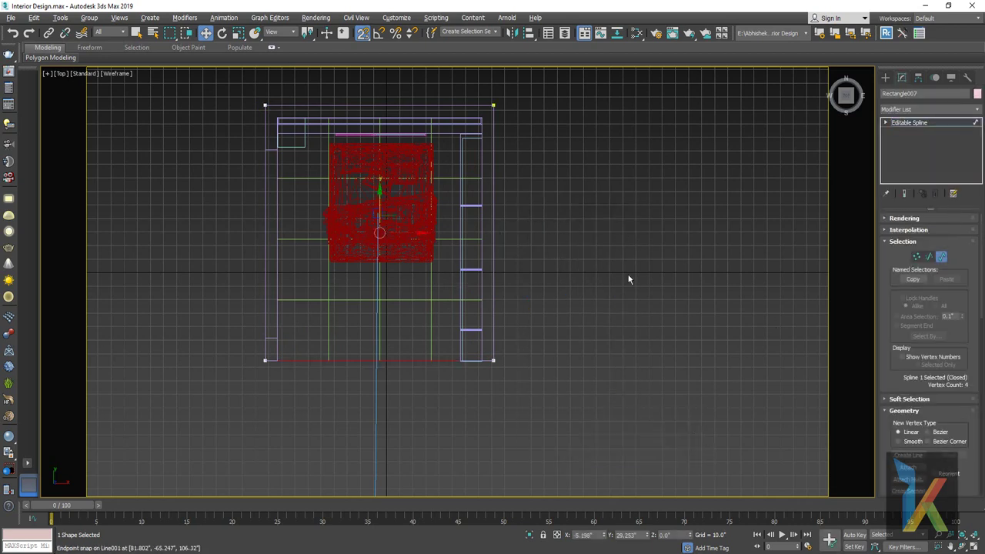
# Outline the spline about 12.9 inches inward to create a double wall line.
pyautogui.press('s')
pyautogui.moveTo(889, 378); pyautogui.dragTo(916, 212)
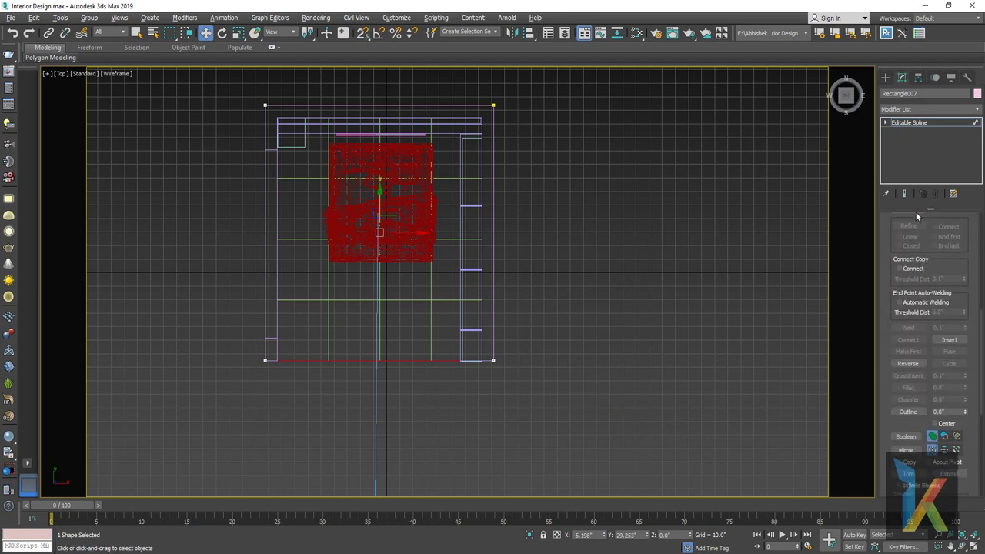
pyautogui.click(908, 412)
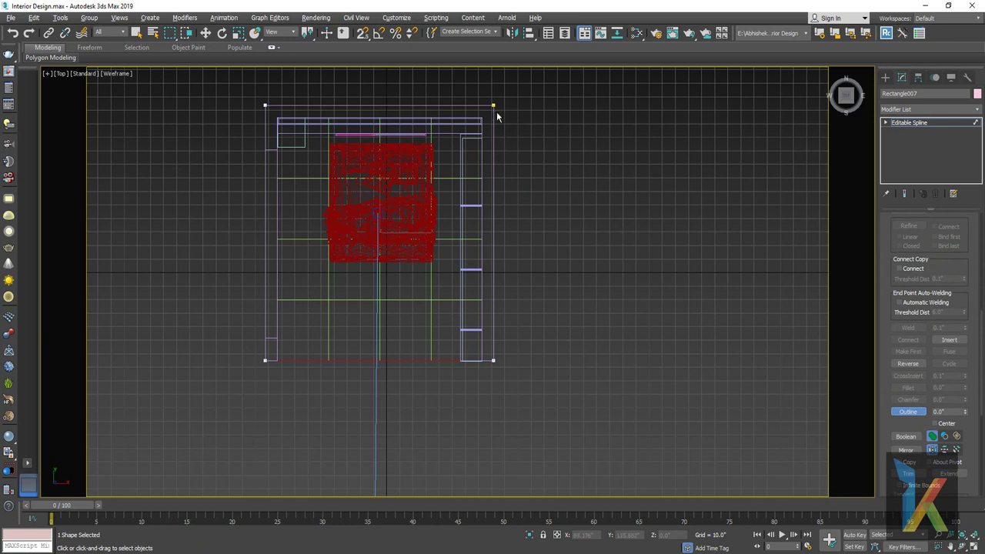
pyautogui.moveTo(493, 108); pyautogui.dragTo(508, 97)
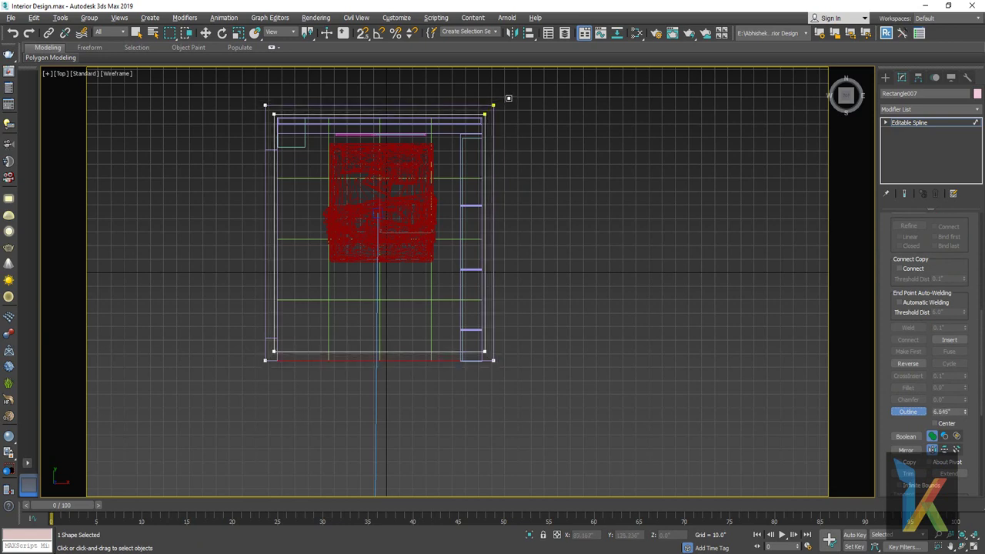
pyautogui.moveTo(508, 98); pyautogui.dragTo(529, 89)
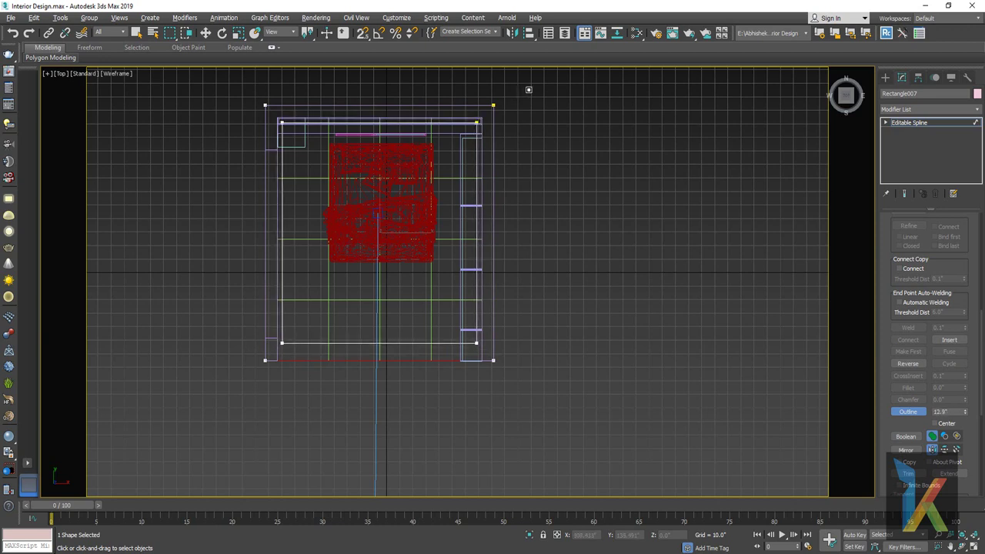
pyautogui.click(886, 122)
# At Vertex level, box-select the inner outline's vertices with the Move tool active.
pyautogui.click(905, 131)
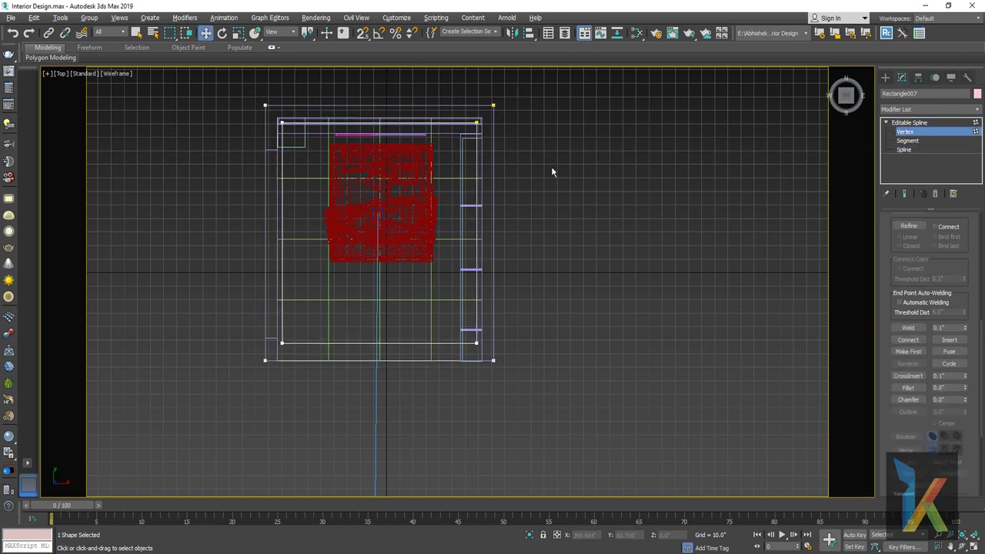
pyautogui.click(282, 122)
pyautogui.click(493, 104)
pyautogui.rightClick(554, 373)
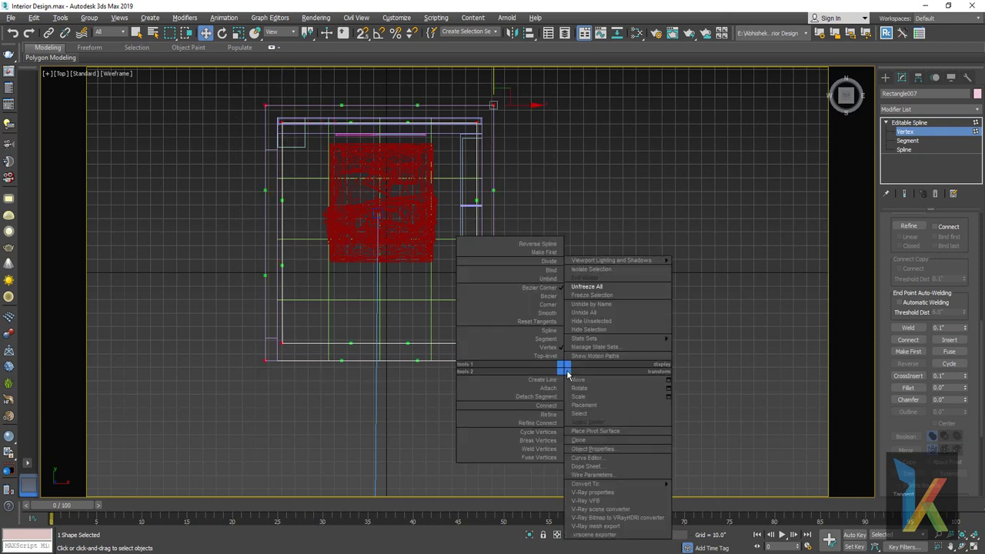
pyautogui.click(548, 304)
pyautogui.click(285, 124)
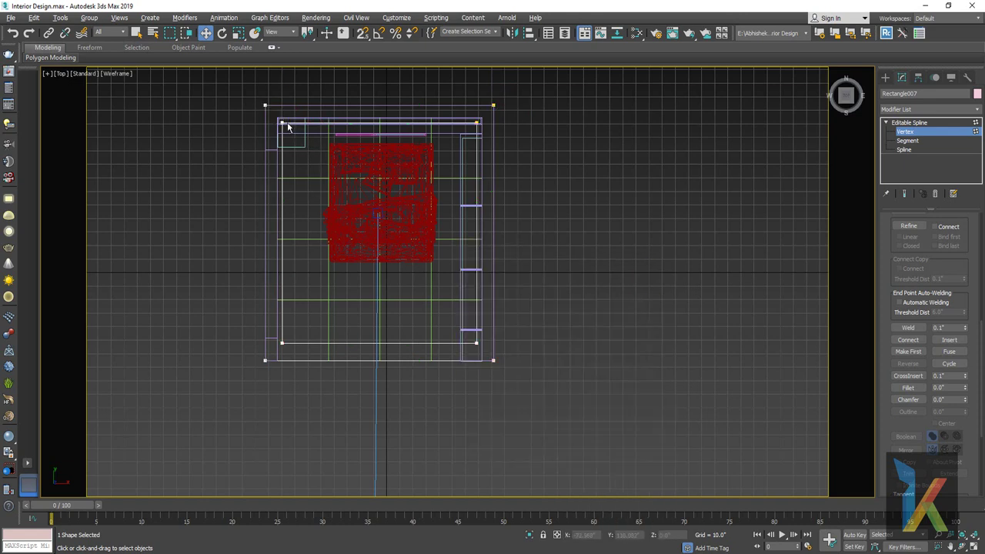
pyautogui.click(281, 122)
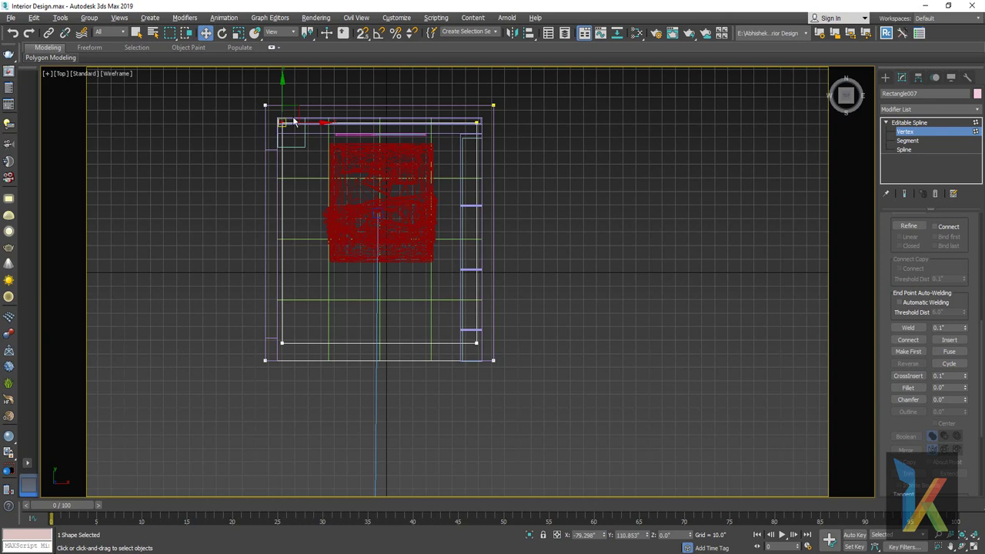
pyautogui.click(272, 115)
pyautogui.moveTo(343, 178); pyautogui.dragTo(481, 270)
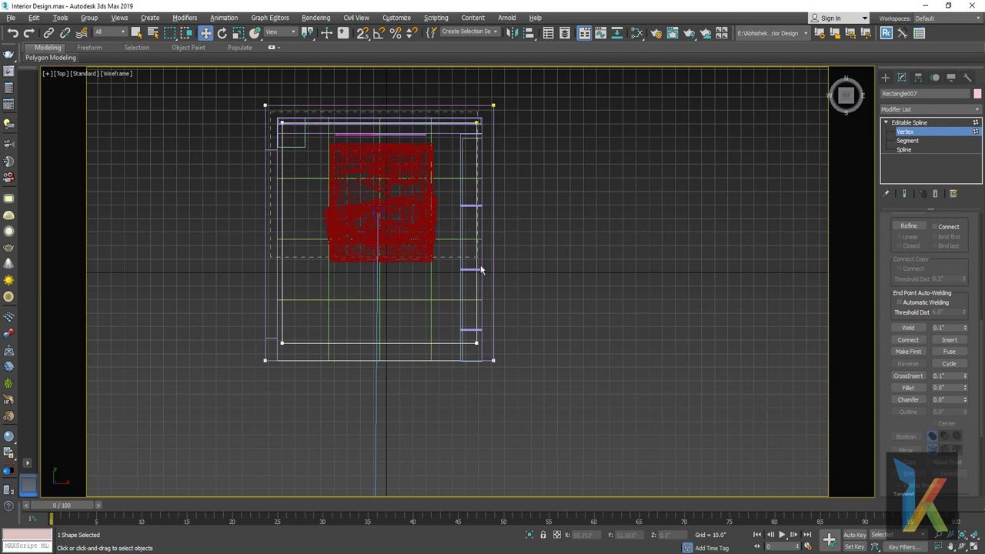
pyautogui.moveTo(490, 354); pyautogui.dragTo(488, 356)
pyautogui.press('r')
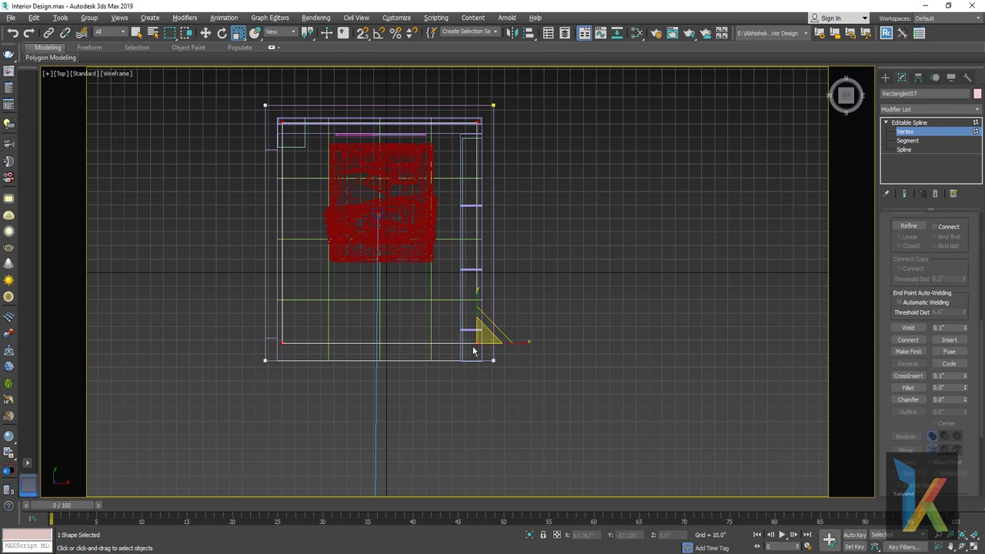
pyautogui.rightClick(314, 177)
pyautogui.click(329, 190)
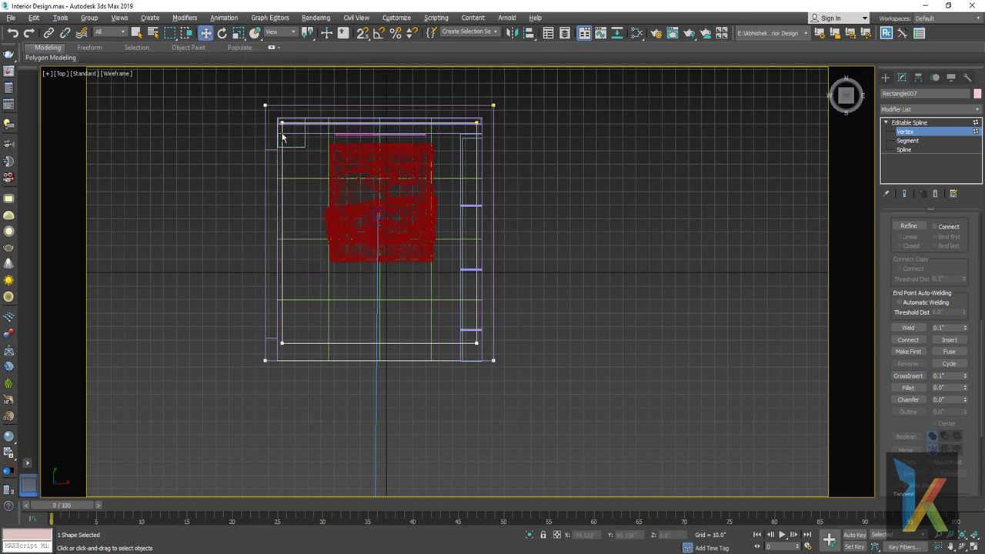
# Move the inner outline's left, right and top edges inward.
pyautogui.click(299, 344)
pyautogui.moveTo(320, 122); pyautogui.dragTo(349, 128)
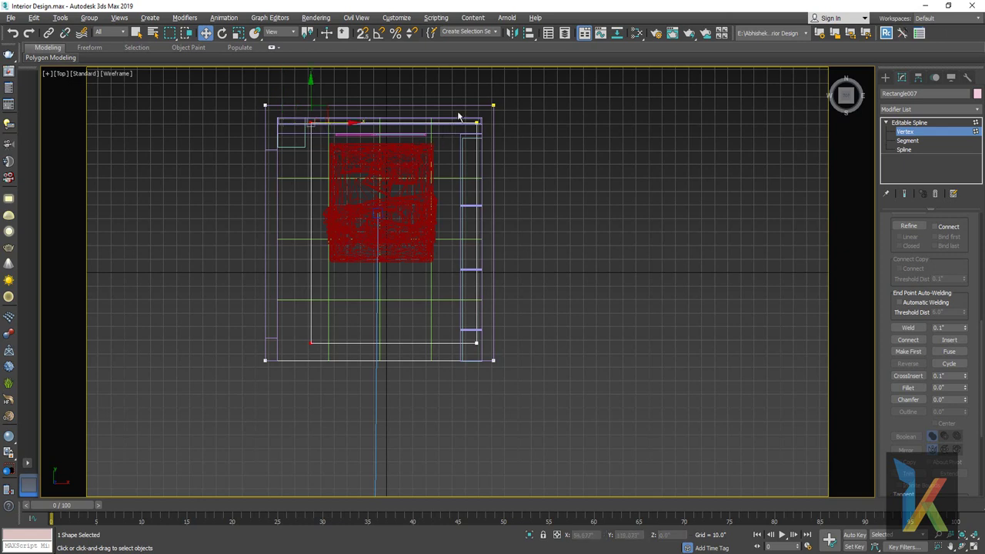
pyautogui.moveTo(488, 358); pyautogui.dragTo(488, 358)
pyautogui.moveTo(508, 121); pyautogui.dragTo(485, 127)
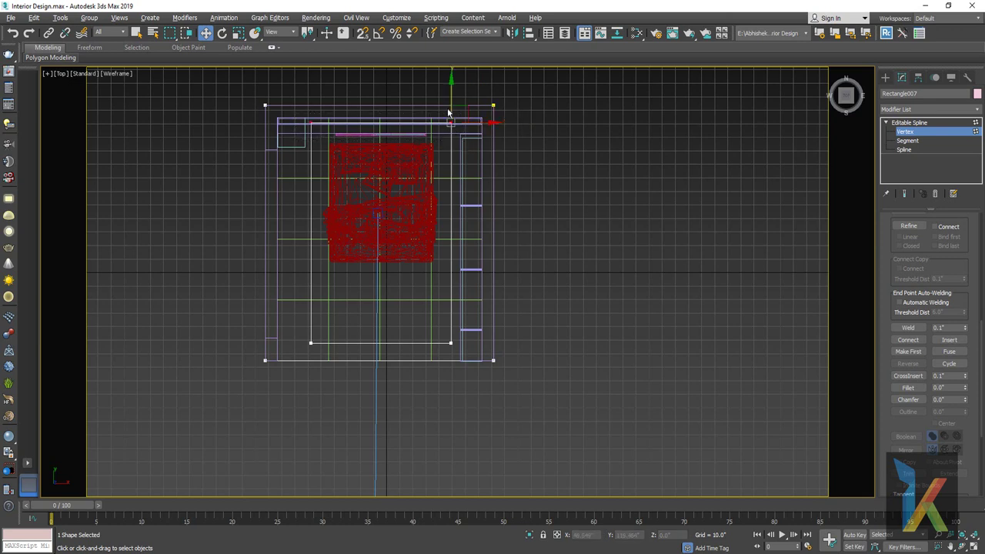
pyautogui.moveTo(451, 88); pyautogui.dragTo(453, 110)
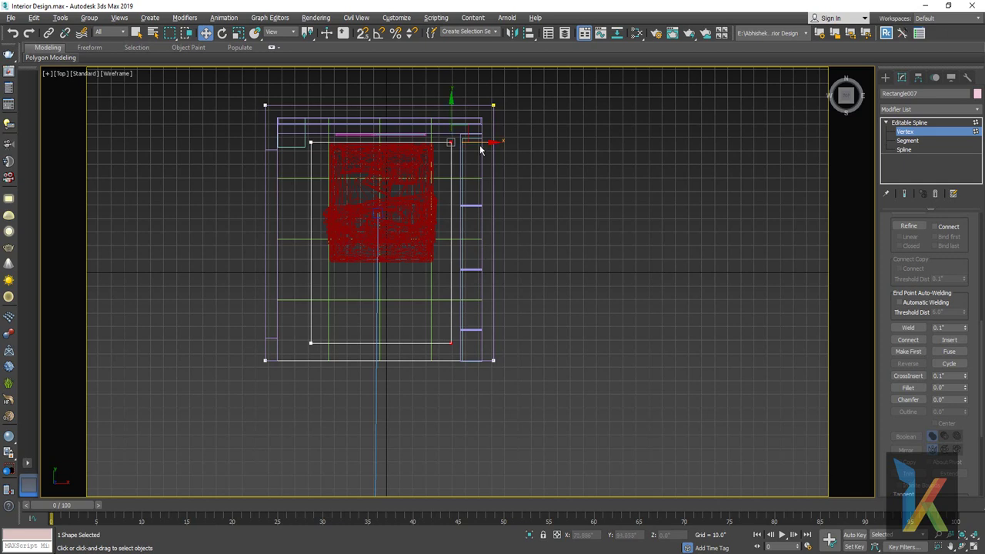
pyautogui.moveTo(482, 143); pyautogui.dragTo(479, 143)
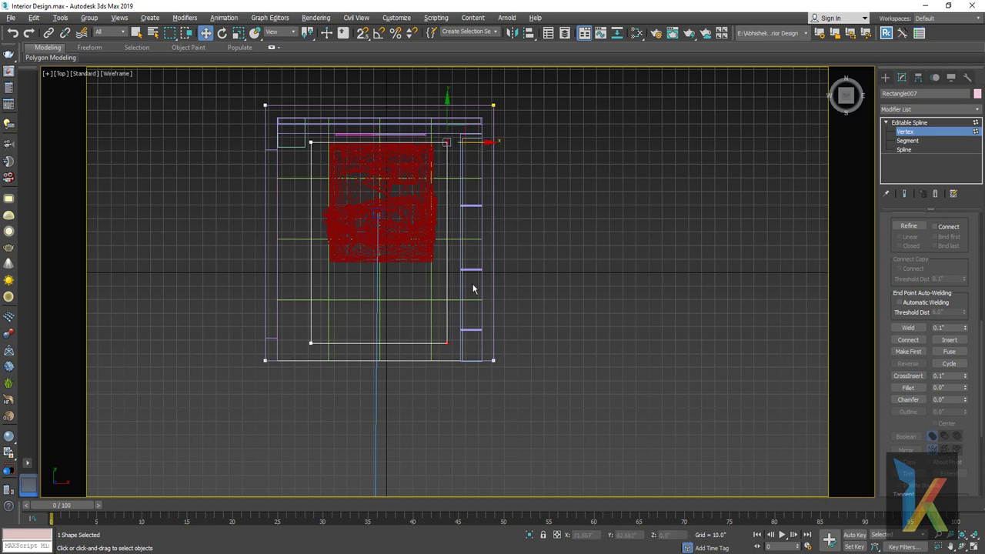
# Add an Extrude modifier to the outline shape.
pyautogui.click(907, 110)
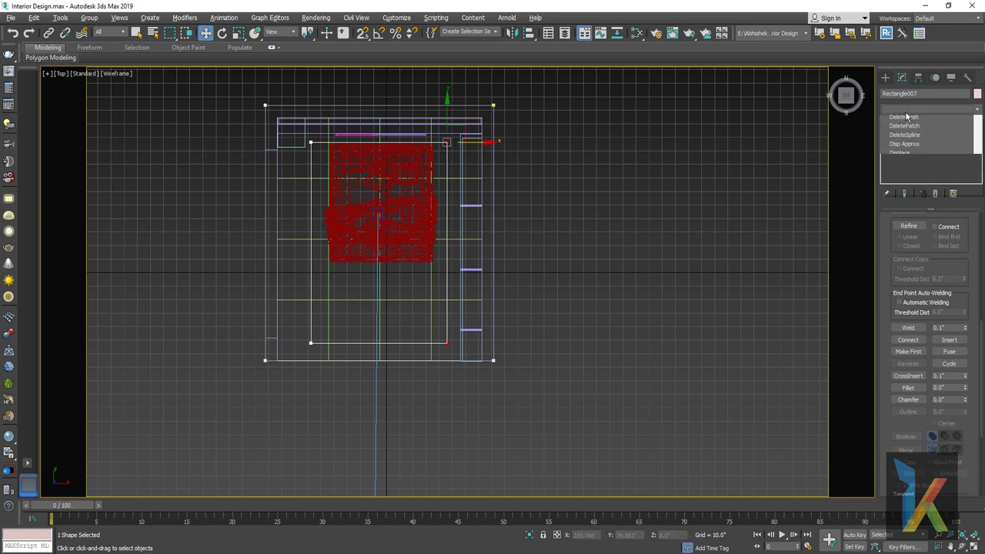
pyautogui.scroll(-10, 913, 146)
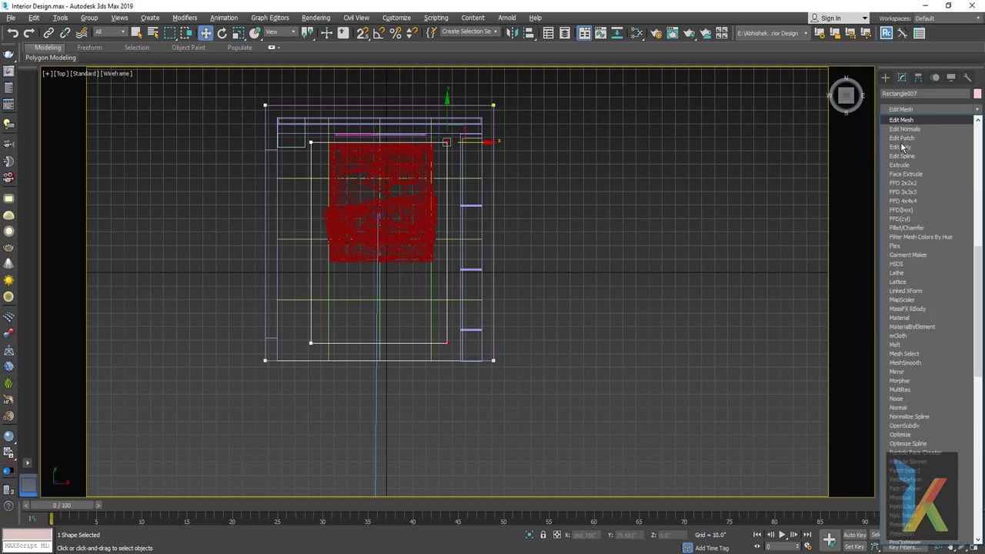
pyautogui.click(901, 160)
pyautogui.click(886, 77)
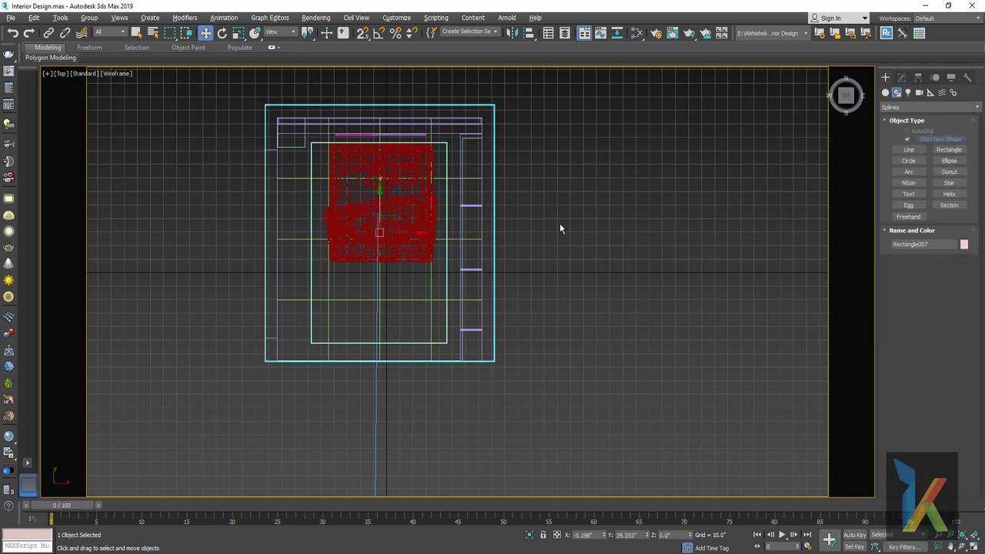
# Raise the extruded frame along Z to ceiling height in the Perspective view.
pyautogui.press('p')
pyautogui.moveTo(545, 249)
pyautogui.keyDown('alt'); pyautogui.mouseDown(button='middle')
pyautogui.moveTo(405, 247)
pyautogui.moveTo(425, 251)
pyautogui.moveTo(408, 231)
pyautogui.mouseUp(button='middle'); pyautogui.keyUp('alt')
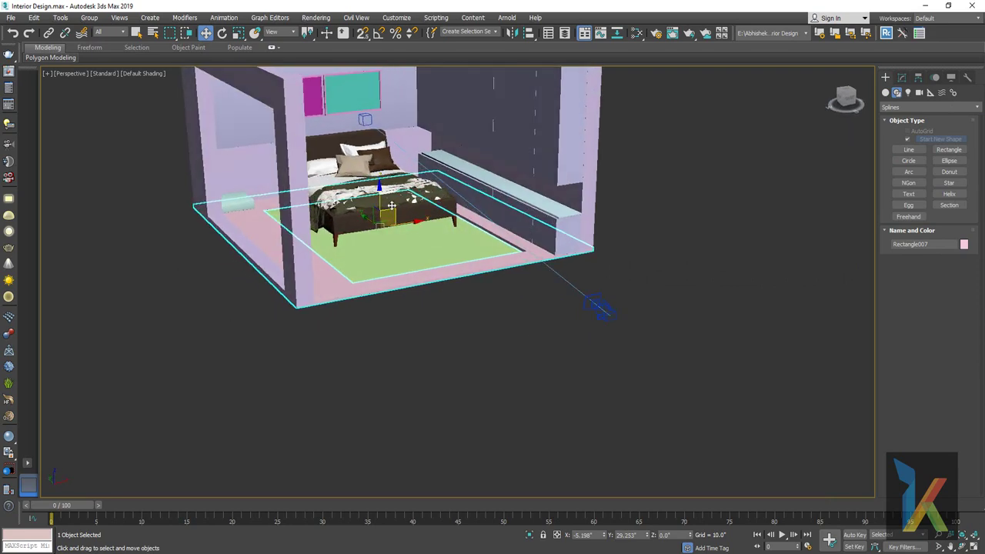
pyautogui.moveTo(380, 196); pyautogui.dragTo(363, 60)
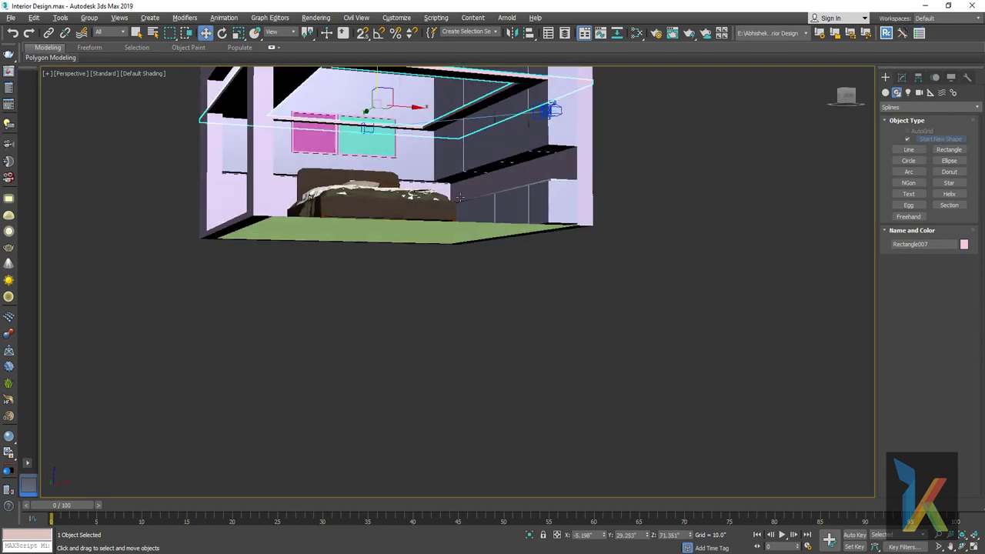
pyautogui.moveTo(473, 231)
pyautogui.keyDown('alt'); pyautogui.mouseDown(button='middle')
pyautogui.moveTo(408, 325)
pyautogui.moveTo(352, 215)
pyautogui.moveTo(375, 217)
pyautogui.mouseUp(button='middle'); pyautogui.keyUp('alt')
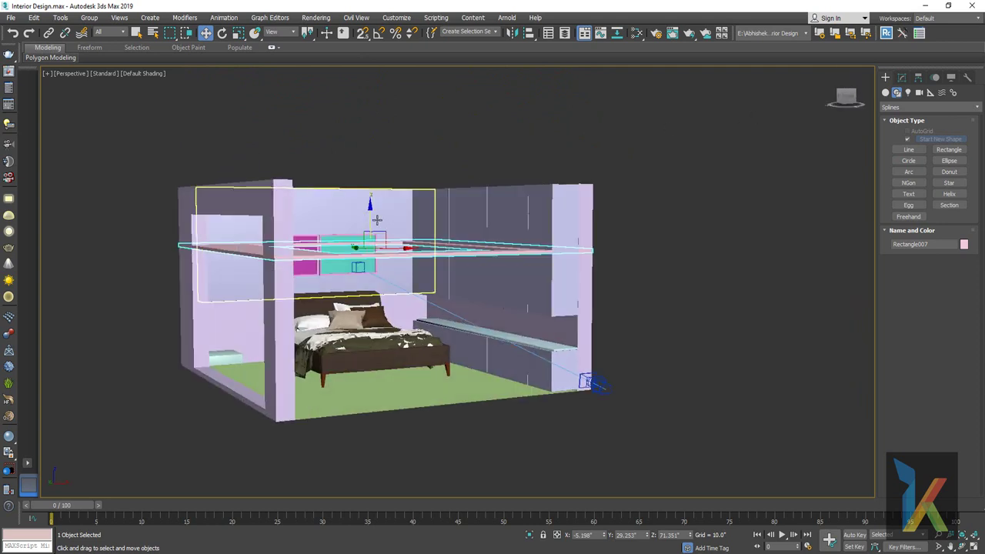
pyautogui.moveTo(372, 218); pyautogui.dragTo(370, 150)
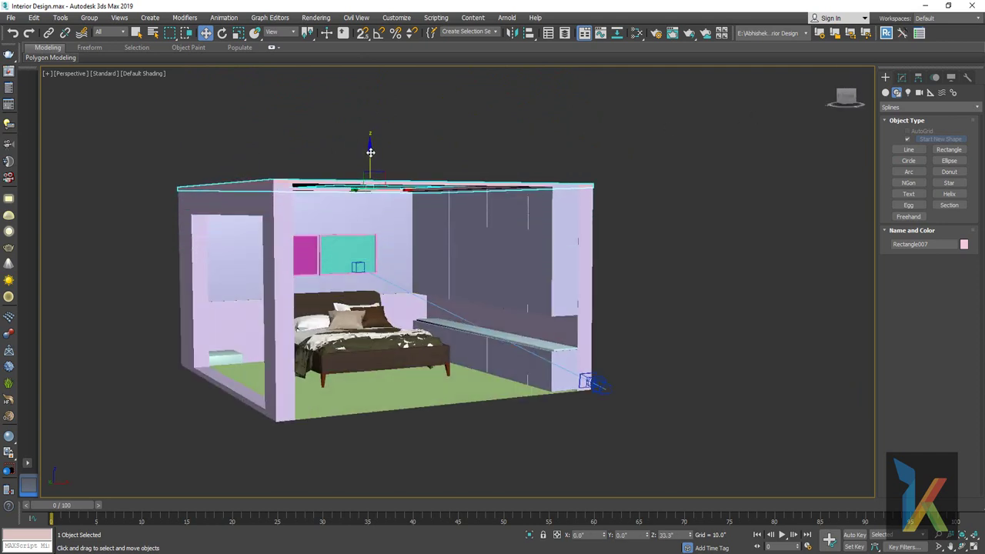
pyautogui.keyDown('alt'); pyautogui.moveTo(407, 242); pyautogui.dragTo(395, 233, button='middle'); pyautogui.keyUp('alt')
pyautogui.press('c')
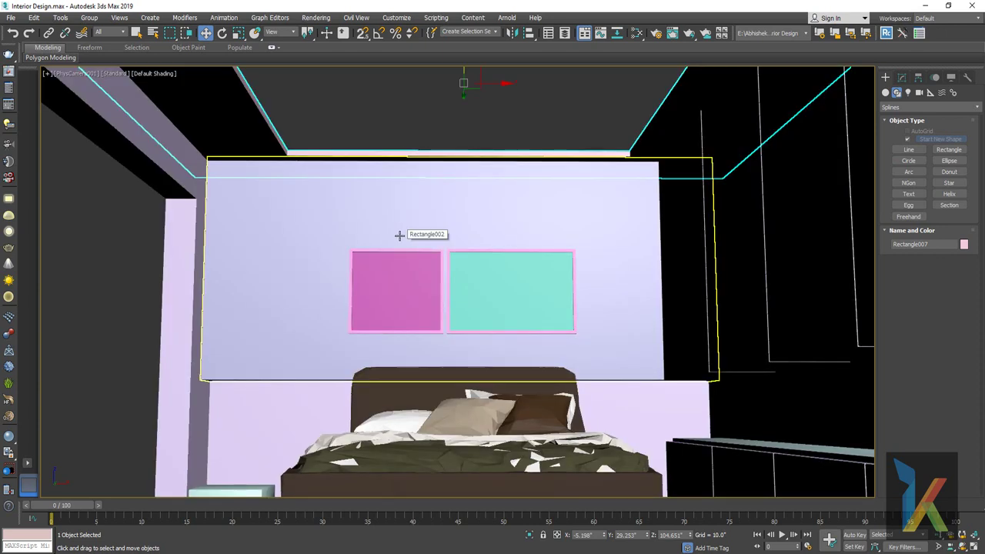
# Change the ceiling frame's Extrude Amount from 1.5 to 2.0.
pyautogui.click(902, 77)
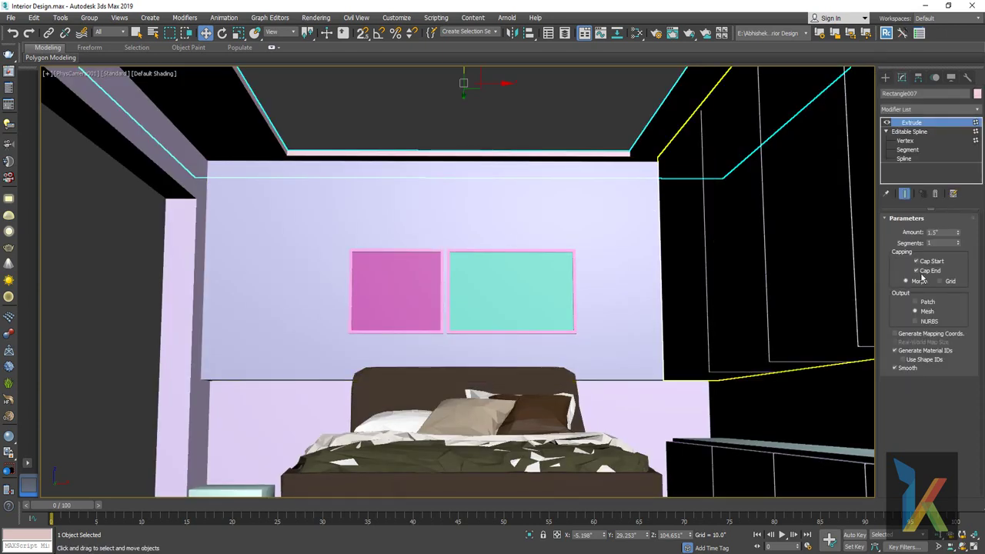
pyautogui.doubleClick(940, 233)
pyautogui.write('2')
pyautogui.press('Return')
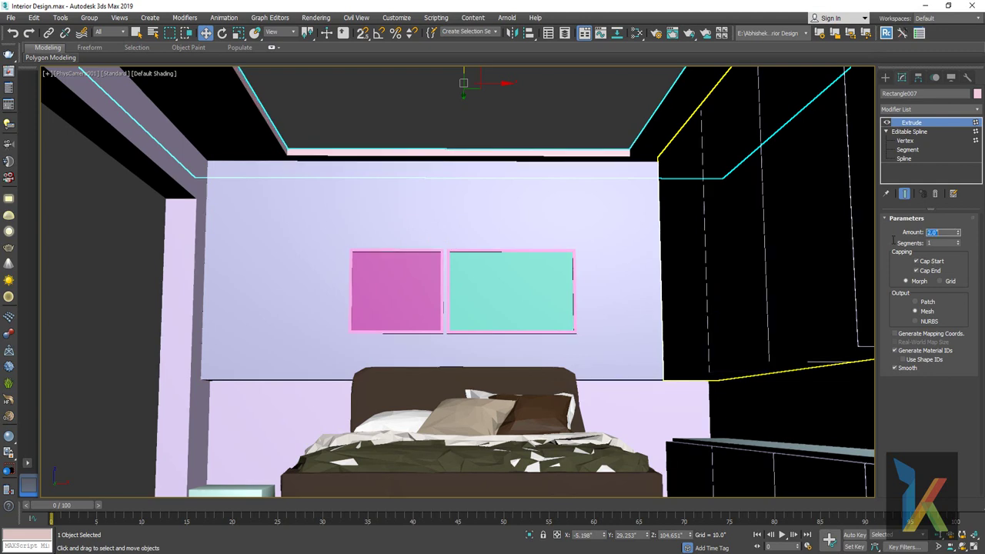
pyautogui.click(885, 77)
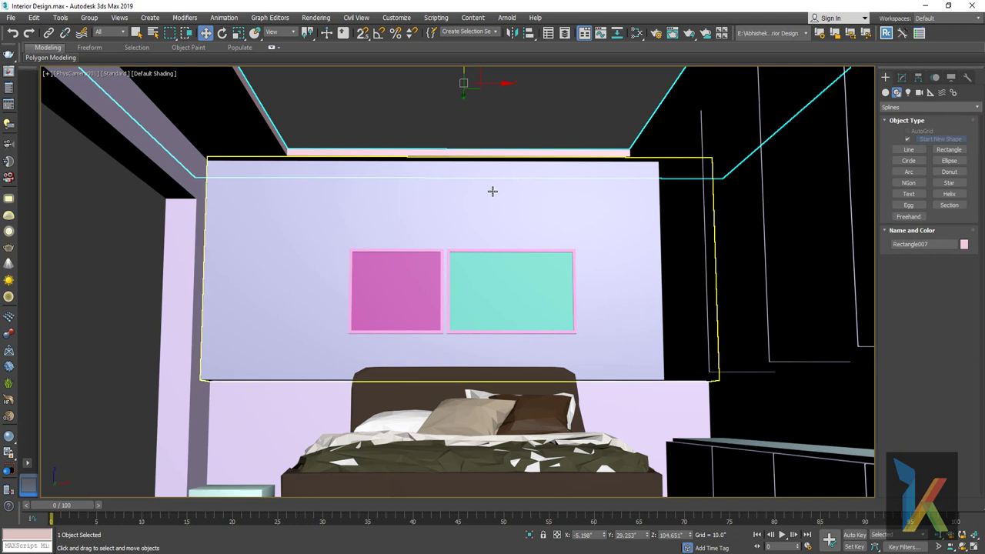
# In the Left view, clone the ceiling frame as a copy named Rectangle008.
pyautogui.press('l')
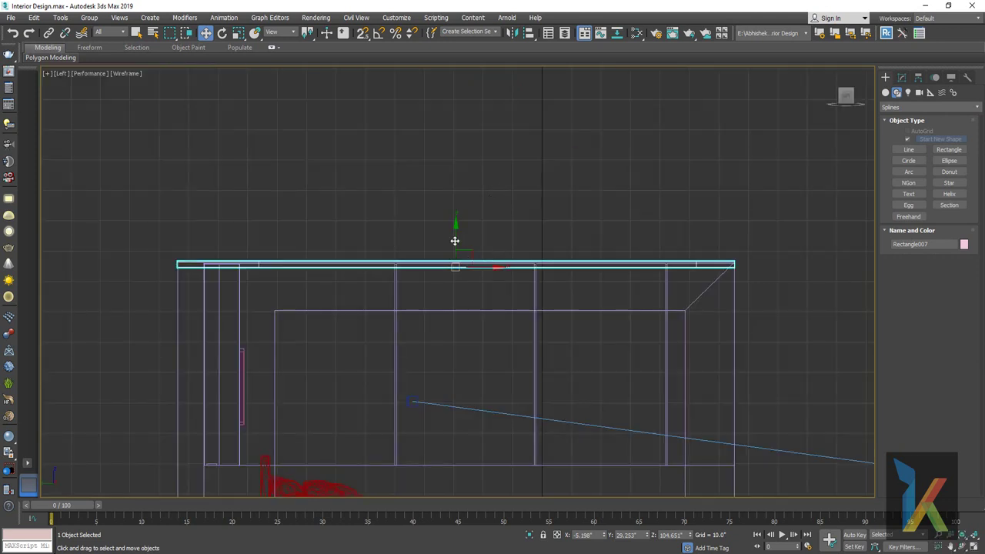
pyautogui.keyDown('shift'); pyautogui.moveTo(457, 236); pyautogui.dragTo(458, 229); pyautogui.keyUp('shift')
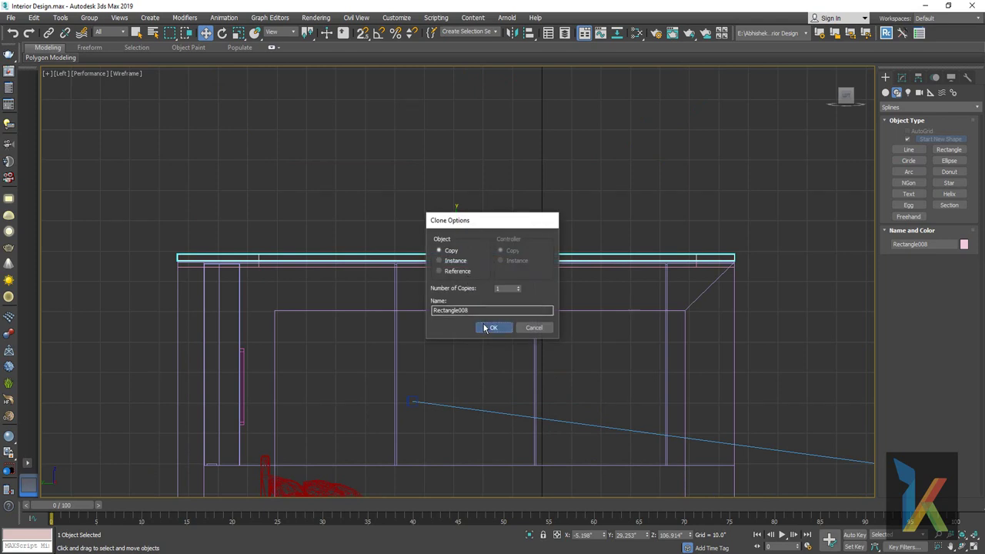
pyautogui.click(491, 325)
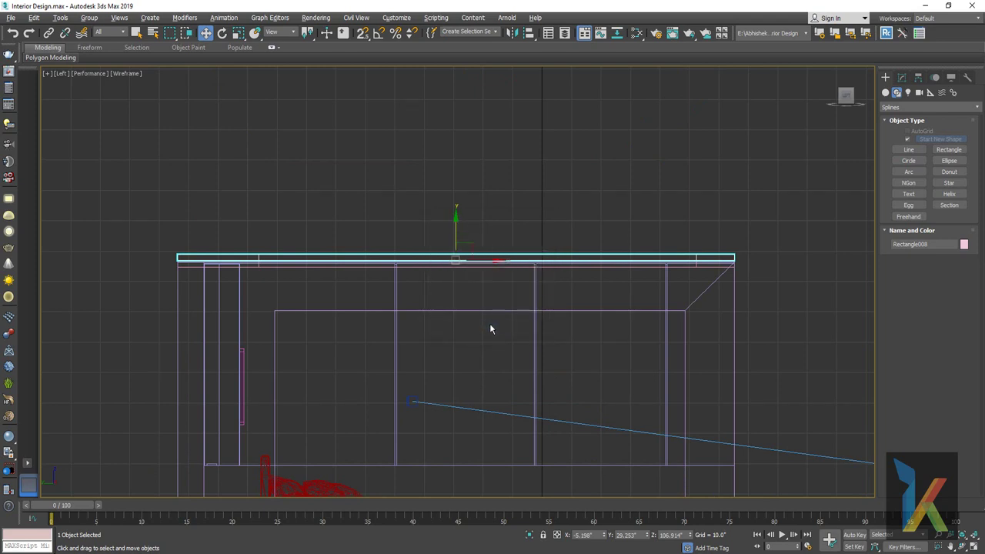
# Isolate Rectangle008 in Perspective and expand its Editable Spline sub-object levels.
pyautogui.click(529, 534)
pyautogui.press('p')
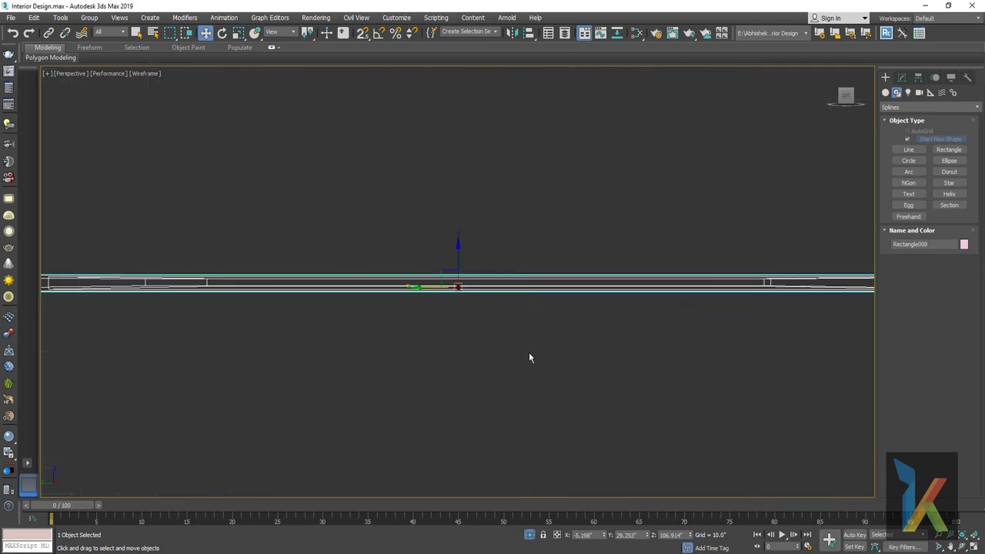
pyautogui.keyDown('alt'); pyautogui.moveTo(529, 352); pyautogui.dragTo(537, 374, button='middle'); pyautogui.keyUp('alt')
pyautogui.scroll(-3, 541, 358)
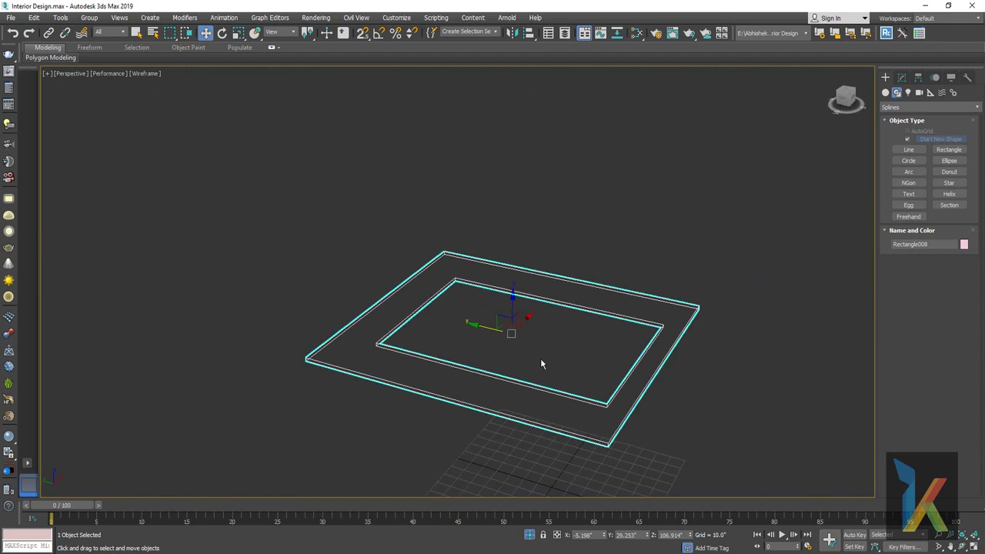
pyautogui.click(903, 79)
pyautogui.click(886, 132)
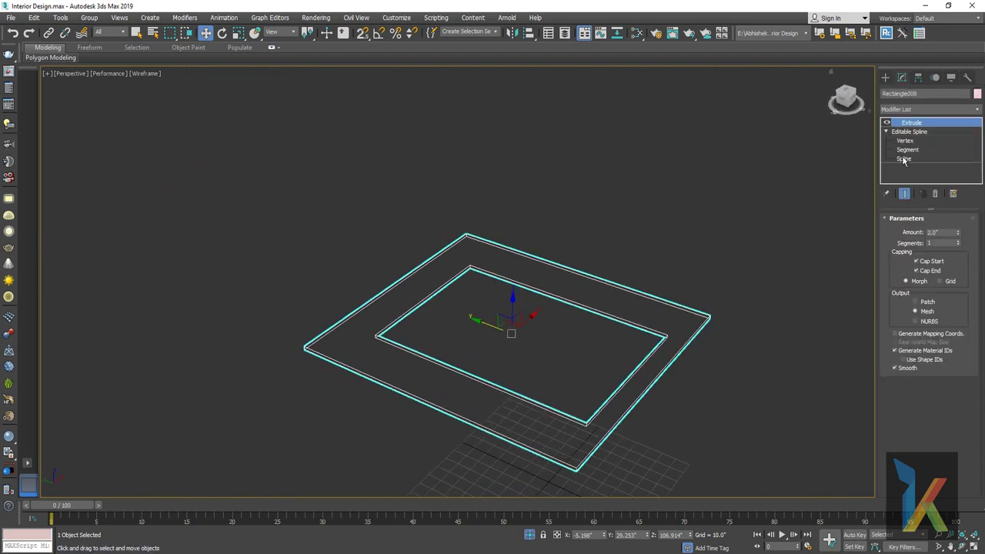
# Delete Rectangle008's four inner-outline vertices, leaving only the outer rectangle.
pyautogui.click(904, 142)
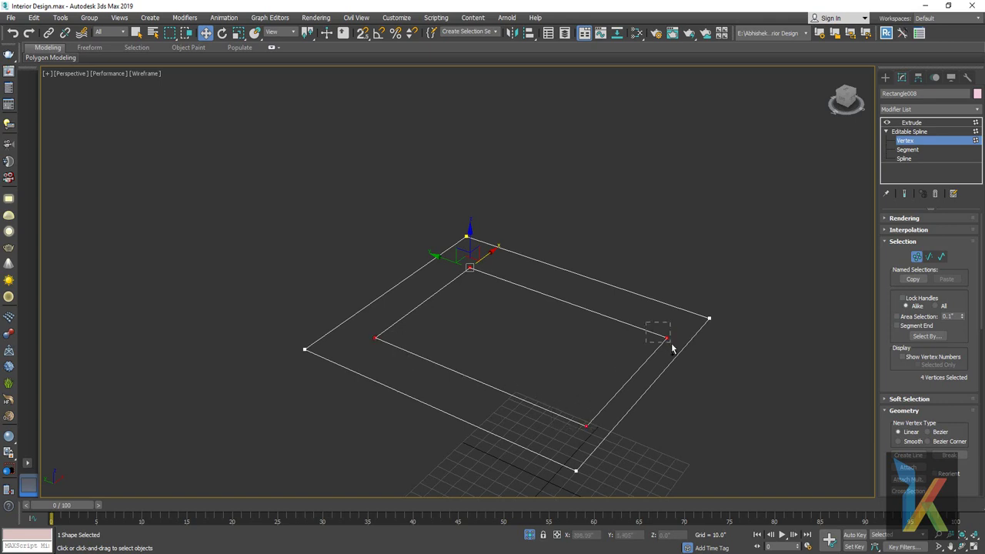
pyautogui.press('Delete')
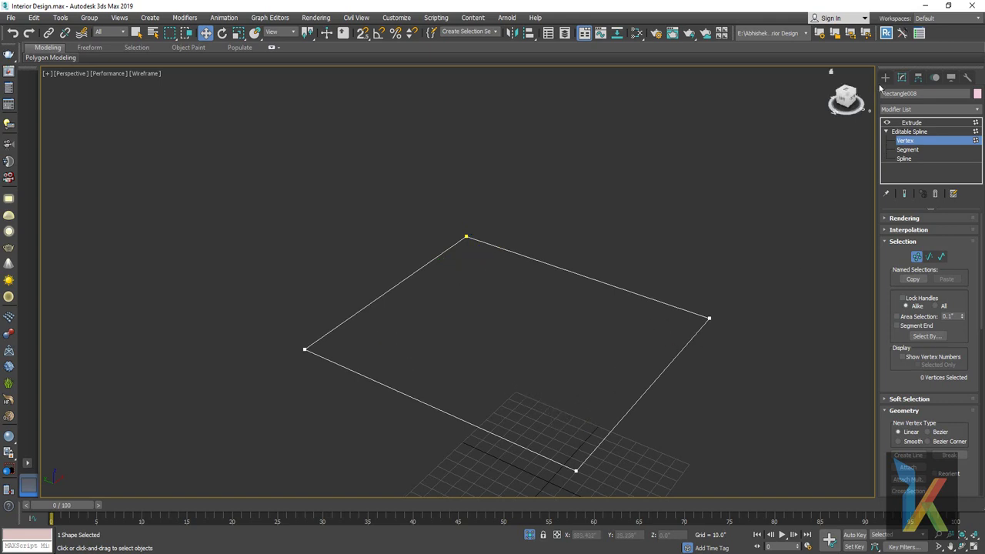
pyautogui.click(885, 78)
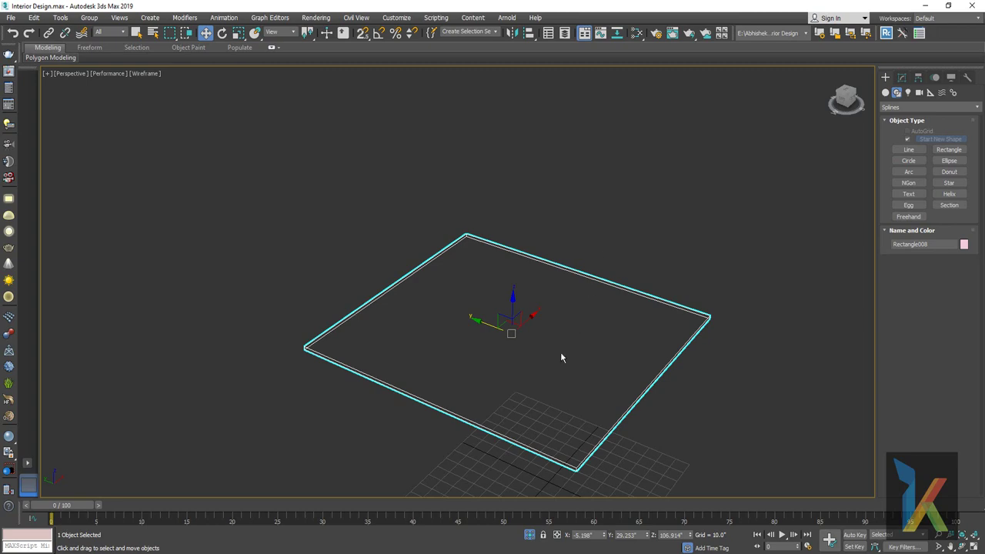
# End isolation and check the full room with solid shading in the camera view.
pyautogui.click(529, 535)
pyautogui.moveTo(566, 393)
pyautogui.keyDown('alt'); pyautogui.mouseDown(button='middle')
pyautogui.moveTo(533, 342)
pyautogui.moveTo(528, 356)
pyautogui.mouseUp(button='middle'); pyautogui.keyUp('alt')
pyautogui.scroll(2, 527, 358)
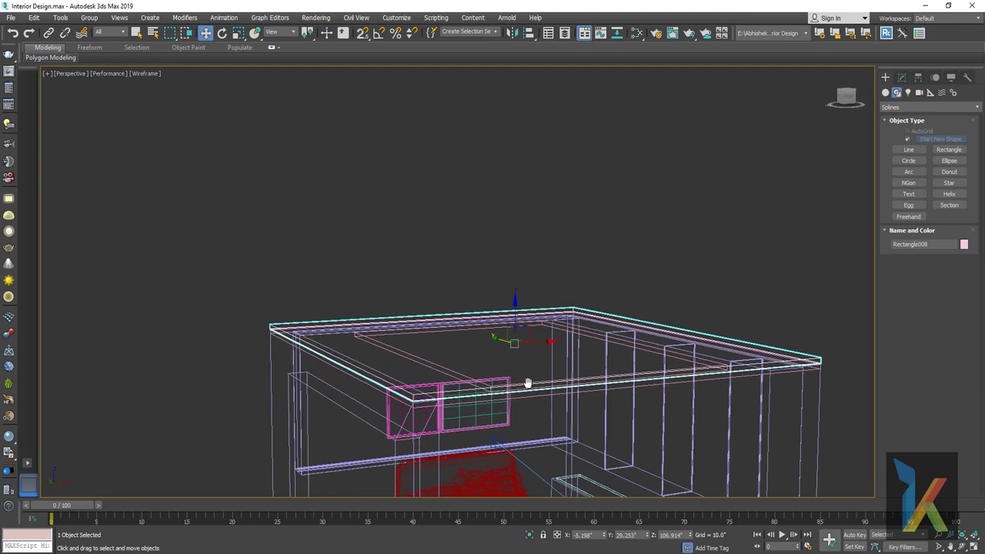
pyautogui.scroll(2, 527, 358)
pyautogui.press('F3')
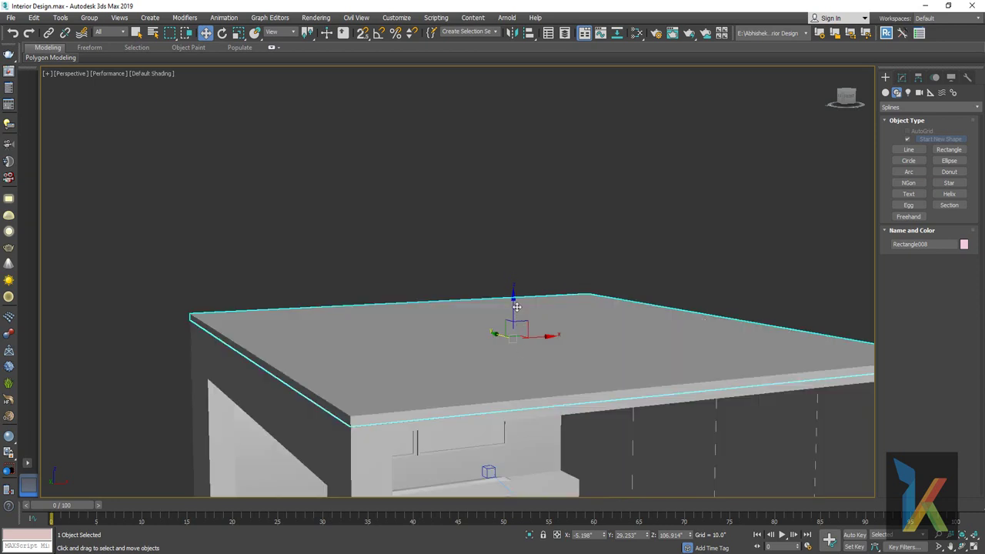
pyautogui.press('c')
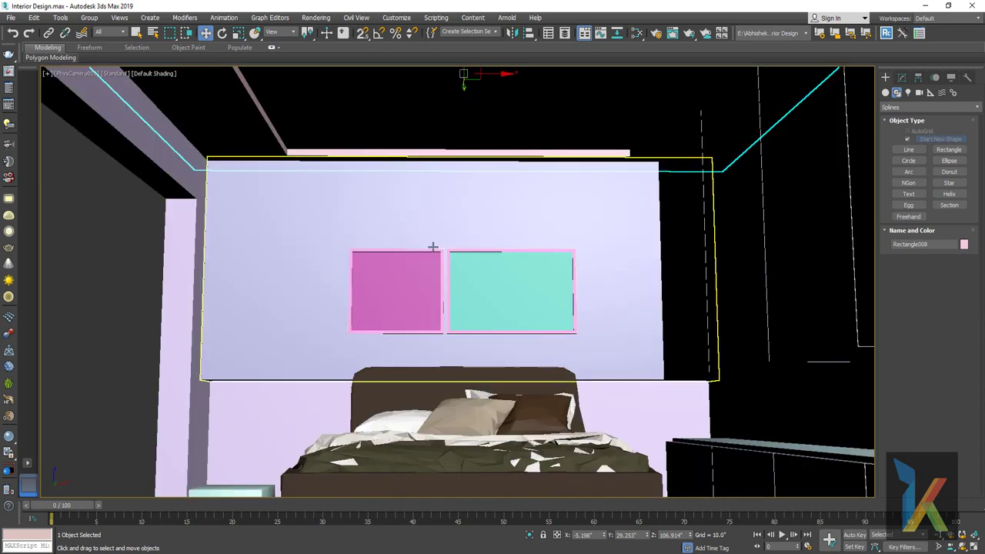
# In the Left wireframe view, move Rectangle008 slightly down relative to the ceiling.
pyautogui.press('l')
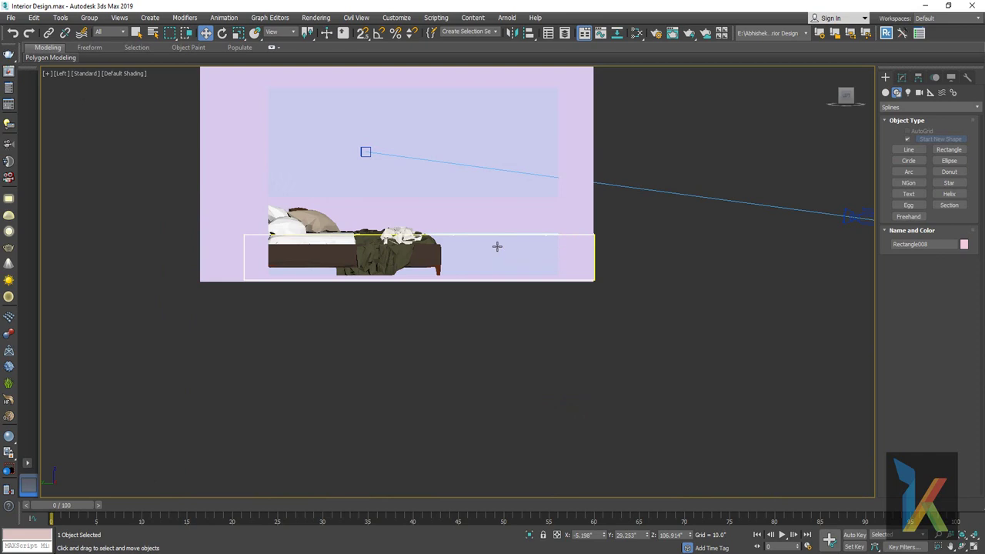
pyautogui.moveTo(502, 258); pyautogui.dragTo(517, 321, button='middle')
pyautogui.press('F3')
pyautogui.scroll(2, 517, 319)
pyautogui.scroll(2, 474, 259)
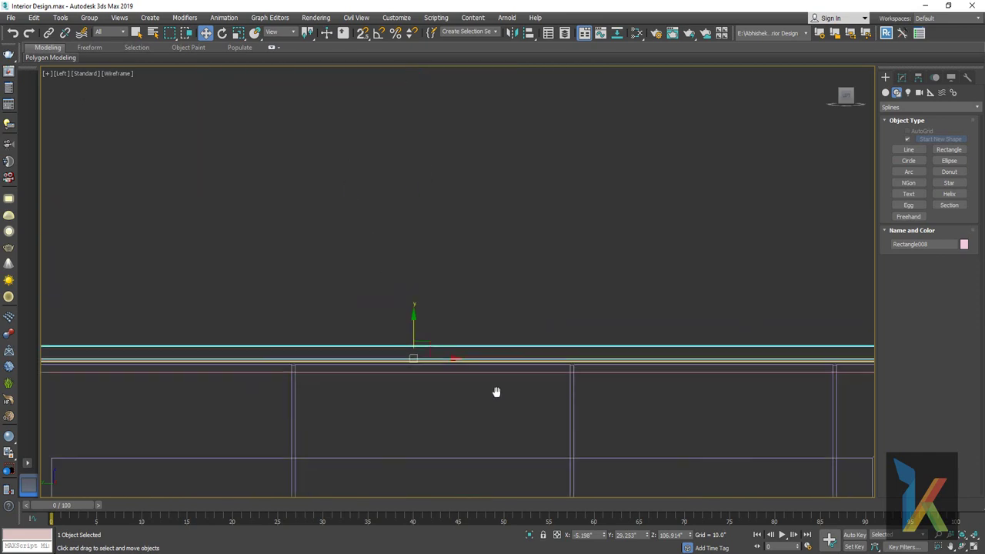
pyautogui.scroll(2, 378, 308)
pyautogui.moveTo(378, 308); pyautogui.dragTo(379, 277, button='middle')
pyautogui.moveTo(379, 277); pyautogui.dragTo(380, 308)
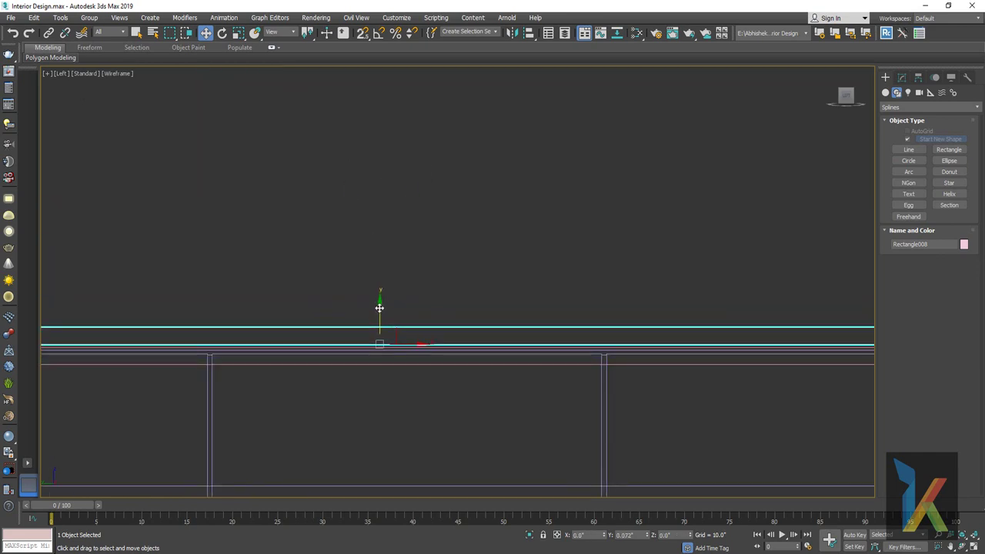
# Check the result in the shaded camera view and select the original frame Rectangle007.
pyautogui.press('c')
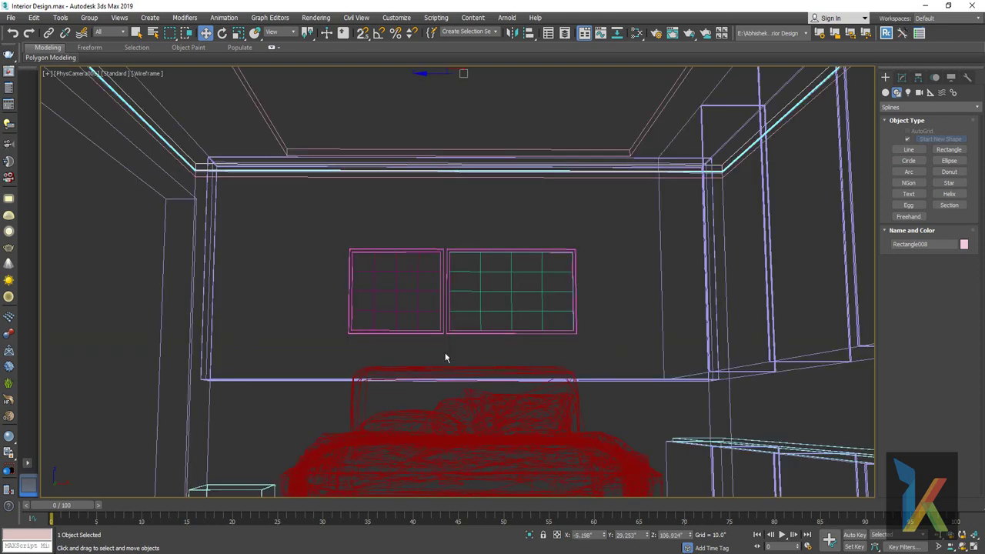
pyautogui.press('F3')
pyautogui.click(270, 146)
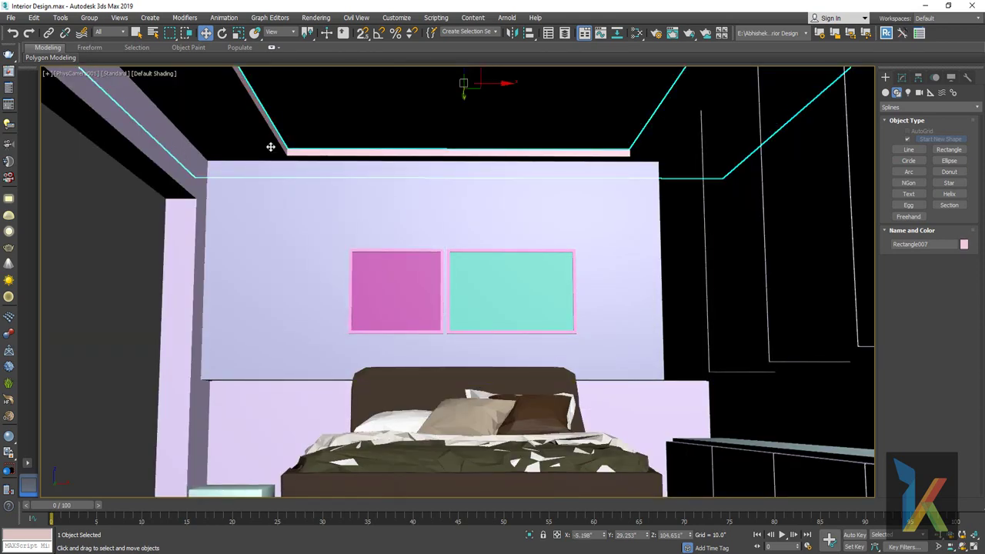
# In Top view, draw a circle beside the room and convert it to an editable spline.
pyautogui.press('t')
pyautogui.click(908, 160)
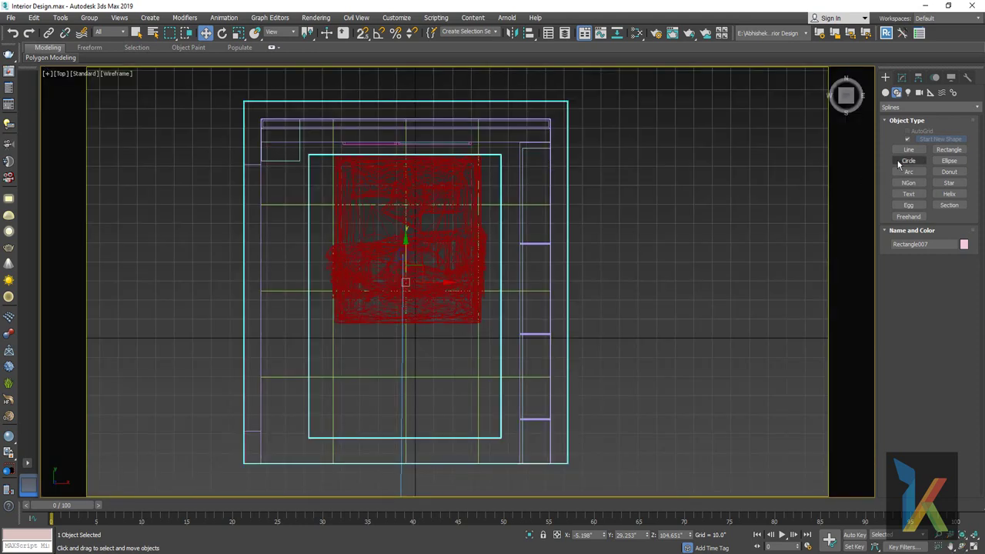
pyautogui.moveTo(624, 260); pyautogui.dragTo(570, 260, button='middle')
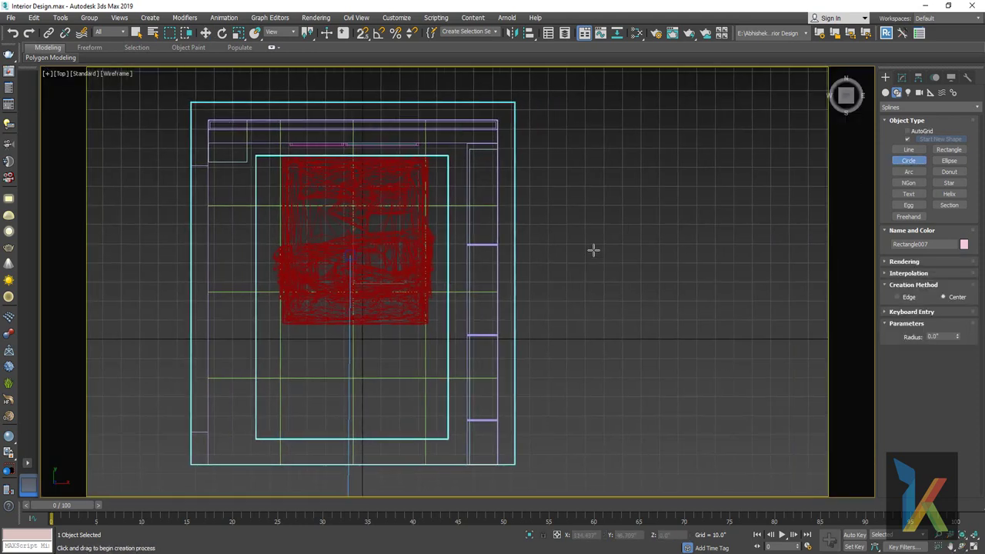
pyautogui.moveTo(594, 249); pyautogui.dragTo(609, 264)
pyautogui.rightClick(598, 256)
pyautogui.rightClick(598, 256)
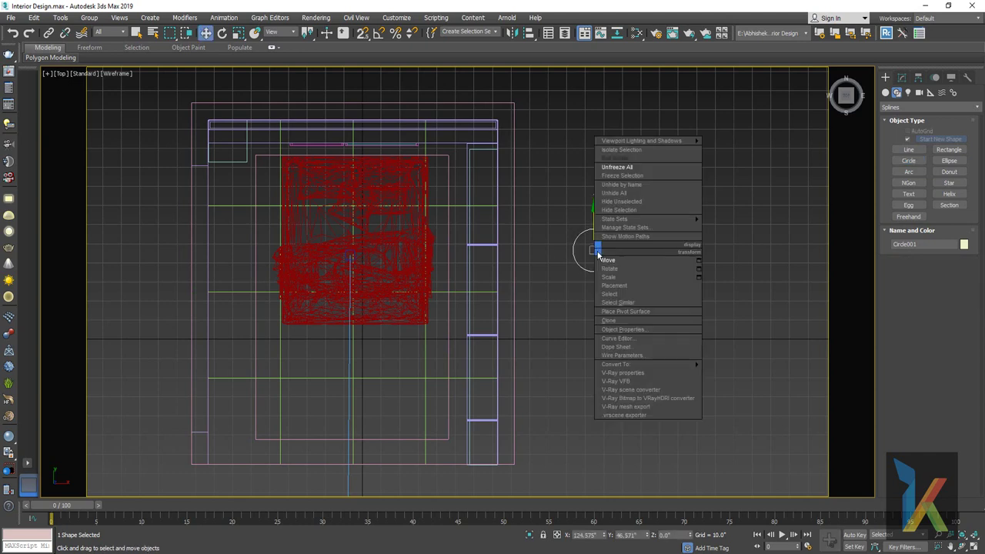
pyautogui.click(750, 364)
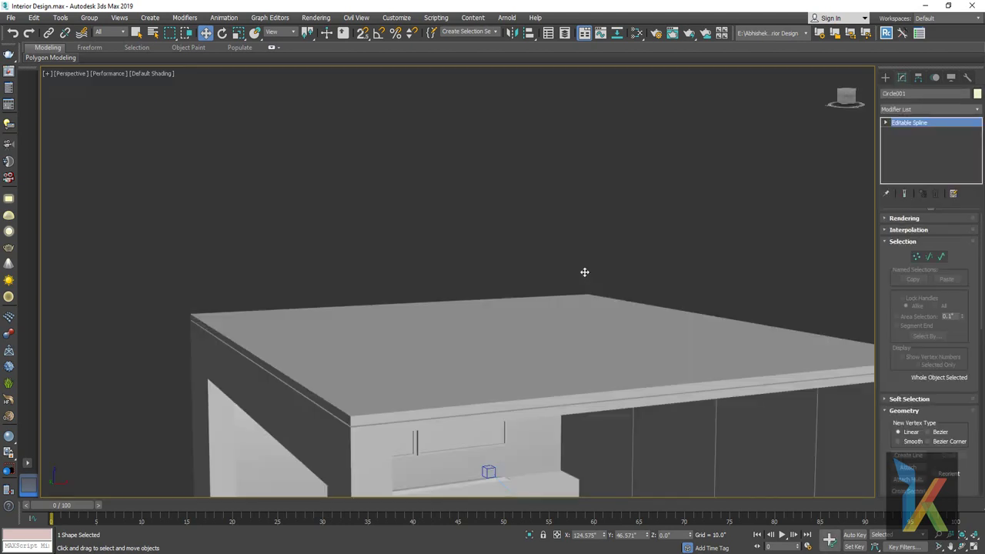
# Isolate the circle and set its interpolation to Adaptive with Optimize re-enabled.
pyautogui.hotkey('alt', 'q')
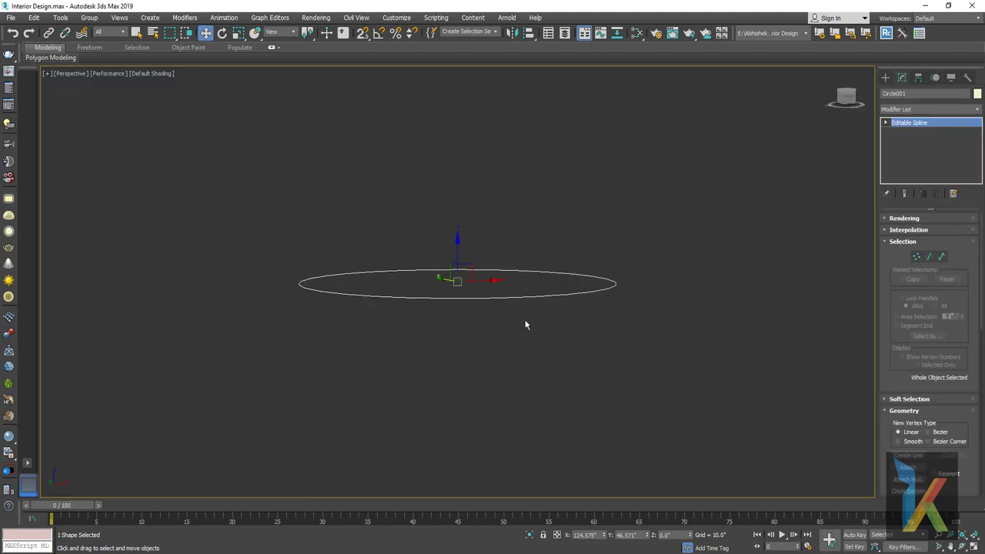
pyautogui.keyDown('alt'); pyautogui.moveTo(525, 325); pyautogui.dragTo(527, 328, button='middle'); pyautogui.keyUp('alt')
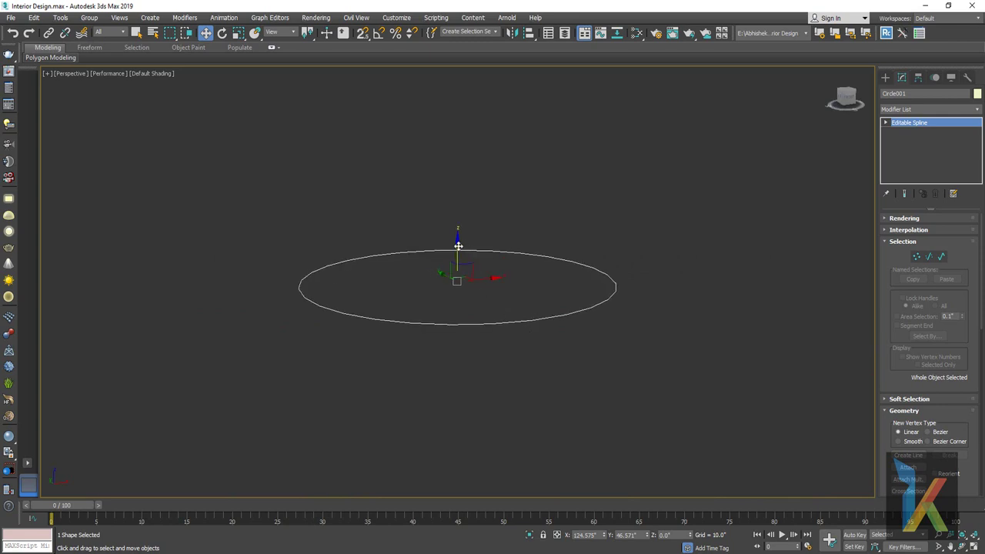
pyautogui.click(887, 228)
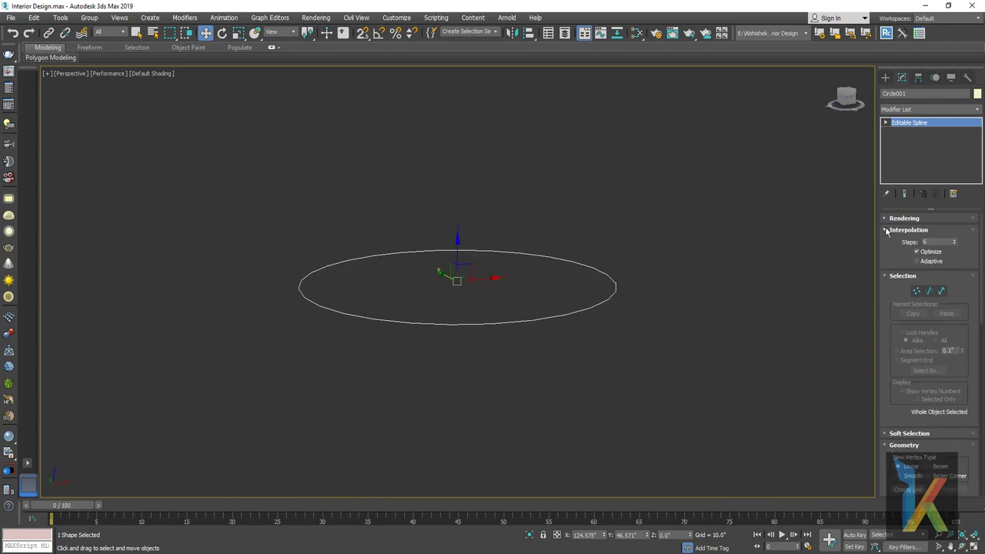
pyautogui.click(929, 262)
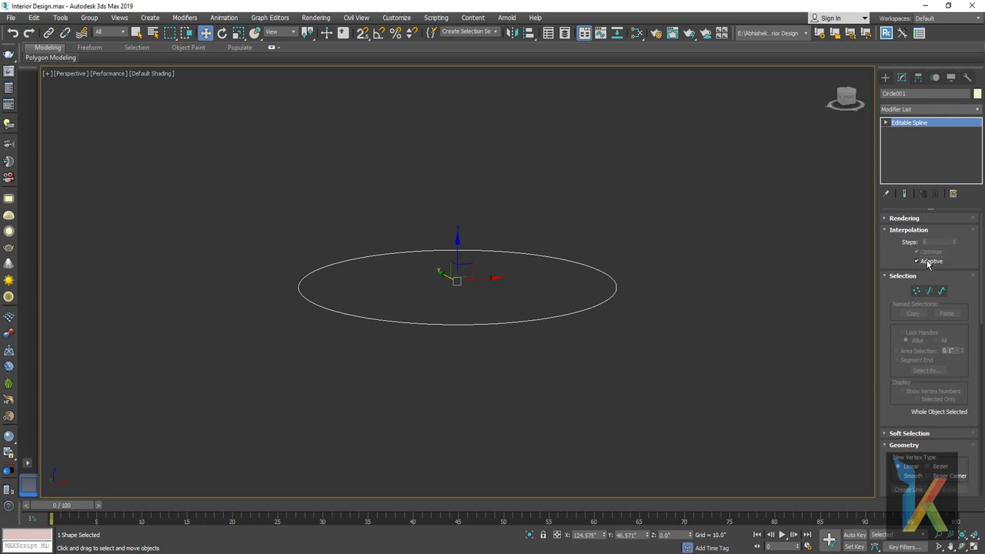
pyautogui.click(929, 263)
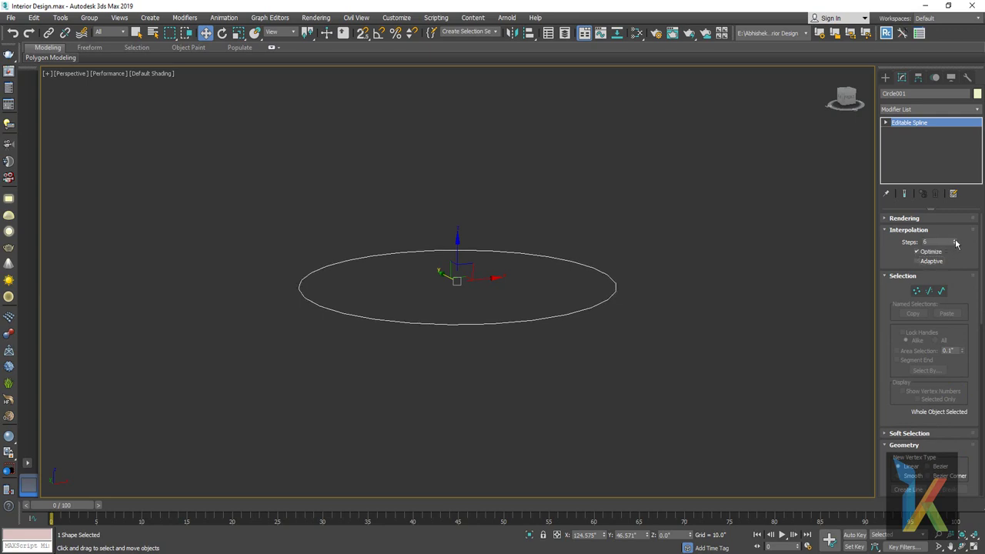
pyautogui.click(938, 252)
pyautogui.click(931, 262)
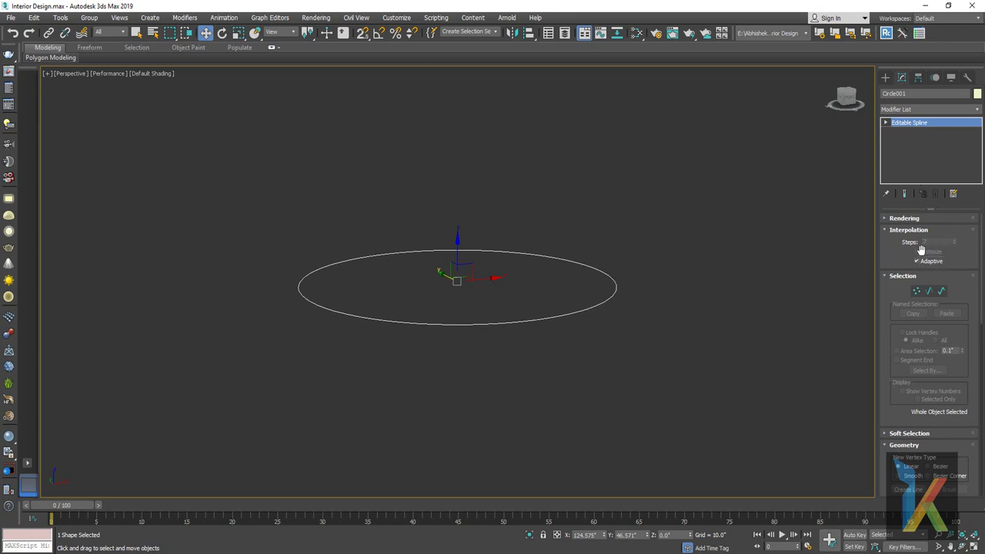
pyautogui.click(917, 262)
pyautogui.click(918, 252)
pyautogui.click(930, 261)
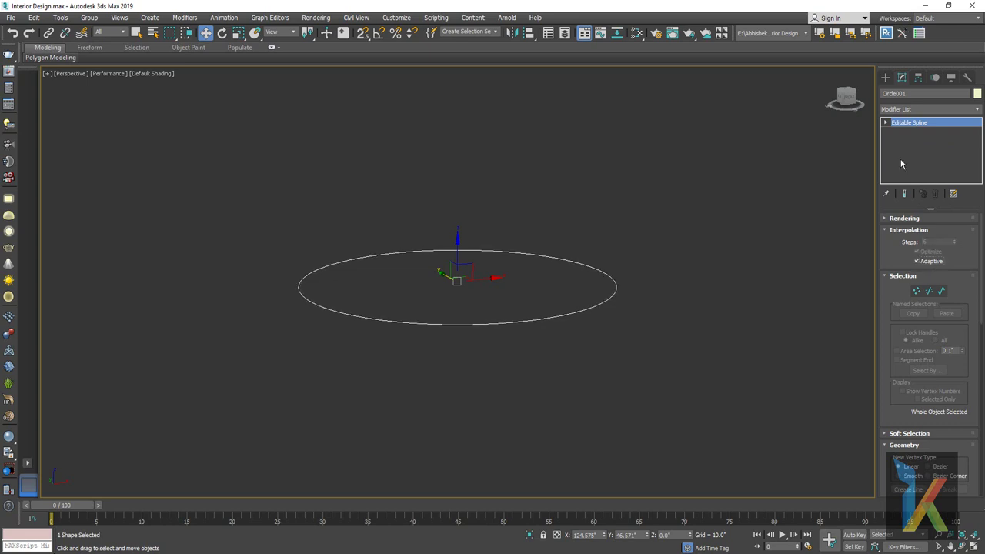
pyautogui.click(928, 109)
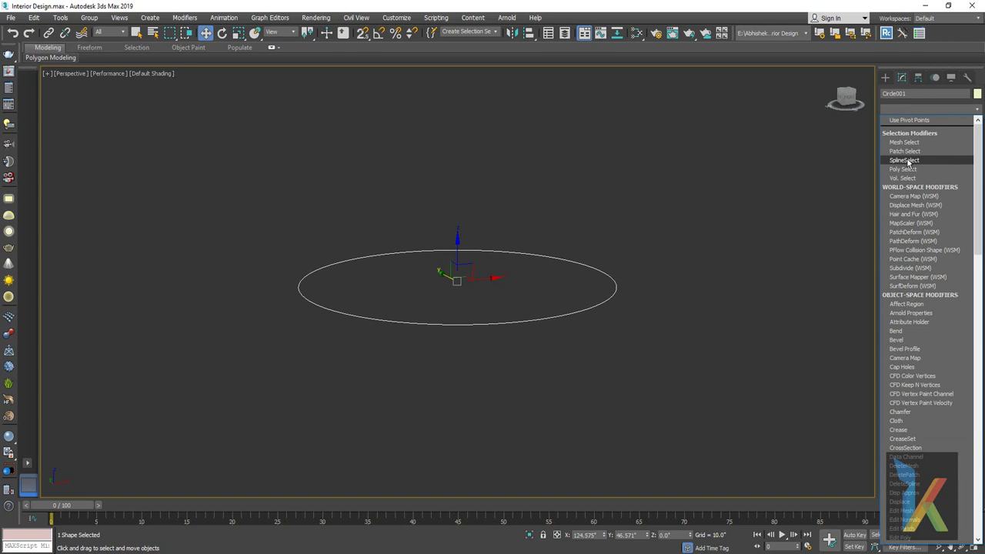
# Extrude Circle001 with an Amount of 24 and orbit around the resulting cylinder.
pyautogui.press('e')
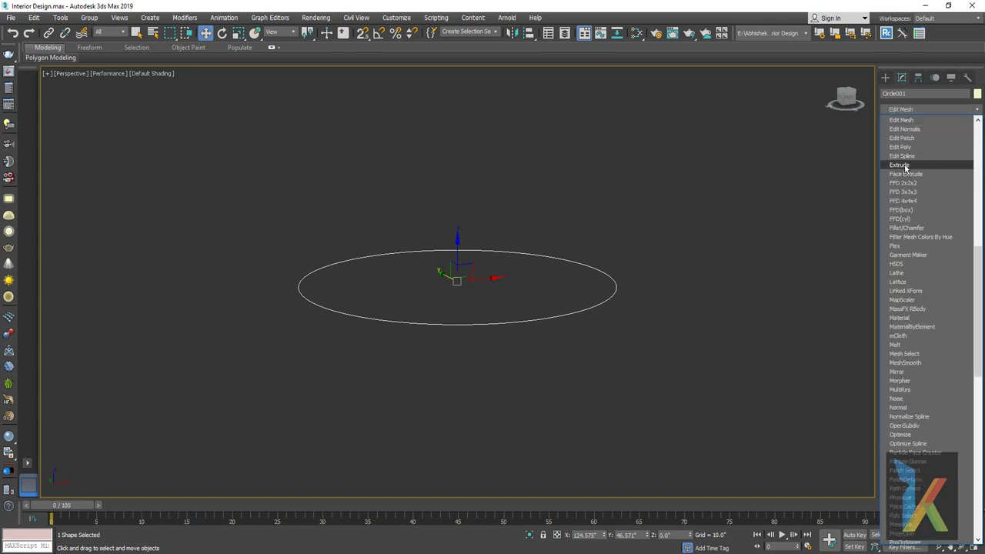
pyautogui.click(905, 166)
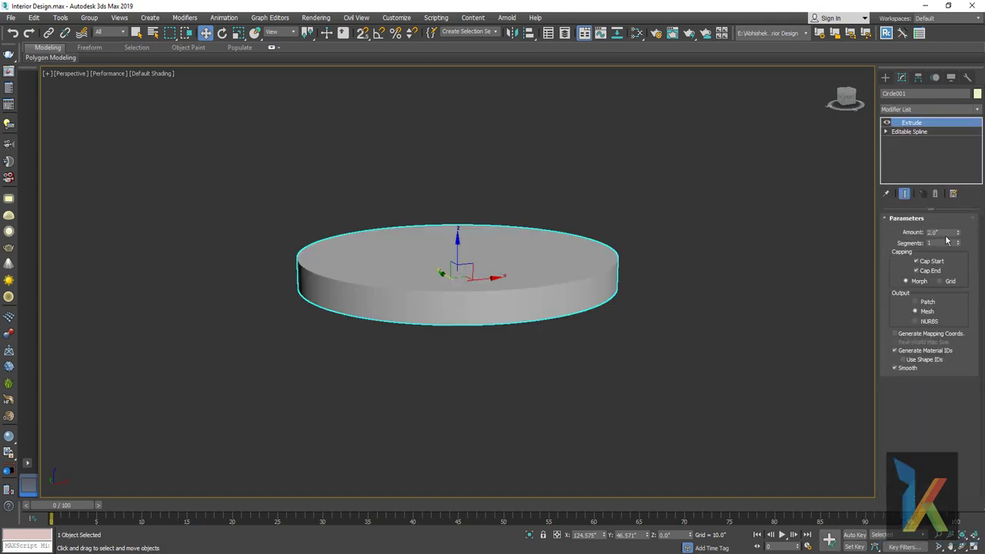
pyautogui.moveTo(958, 234); pyautogui.dragTo(959, 223)
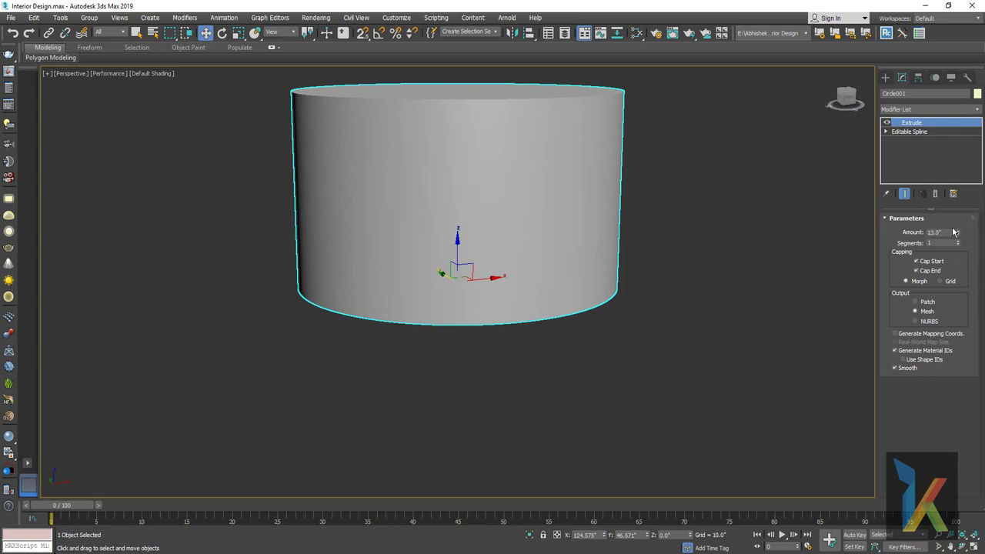
pyautogui.write('12')
pyautogui.press('Return')
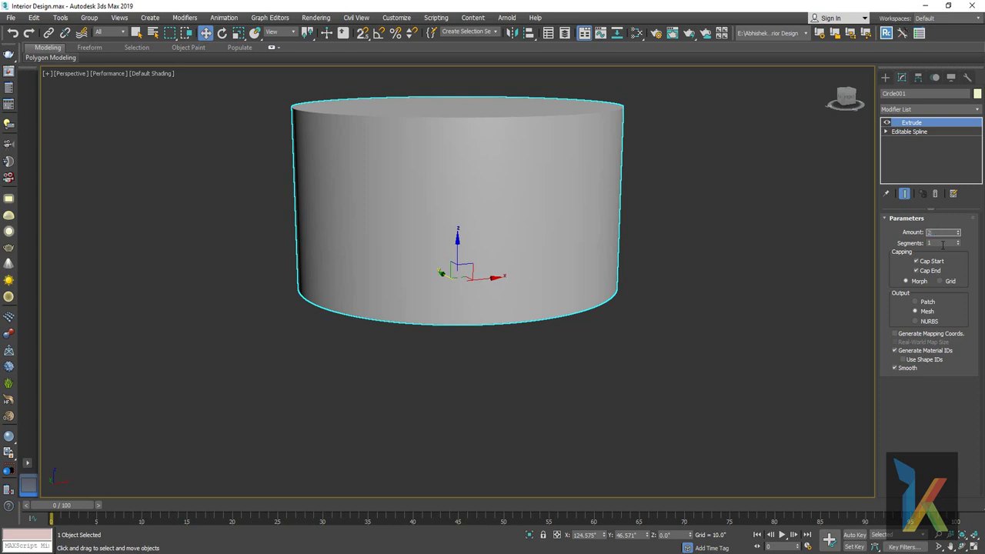
pyautogui.write('24')
pyautogui.press('Return')
pyautogui.scroll(-3, 662, 239)
pyautogui.scroll(-2, 668, 262)
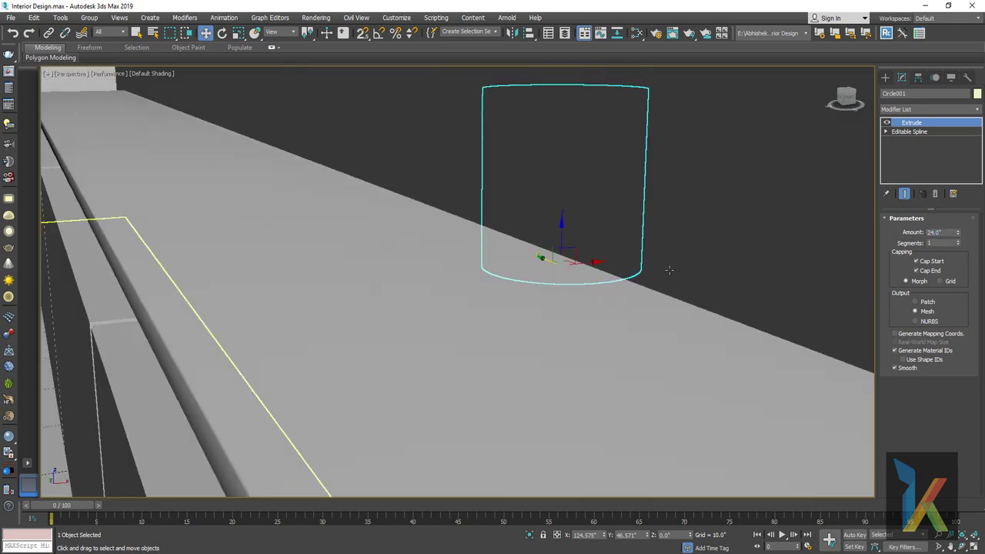
pyautogui.moveTo(670, 270)
pyautogui.keyDown('alt'); pyautogui.mouseDown(button='middle')
pyautogui.moveTo(657, 273)
pyautogui.moveTo(651, 335)
pyautogui.moveTo(649, 308)
pyautogui.mouseUp(button='middle'); pyautogui.keyUp('alt')
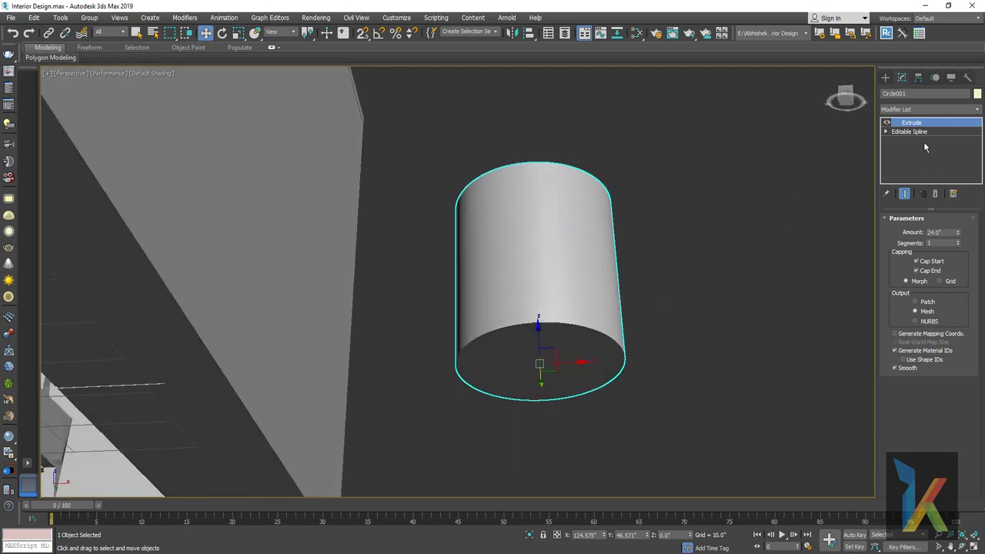
pyautogui.click(908, 109)
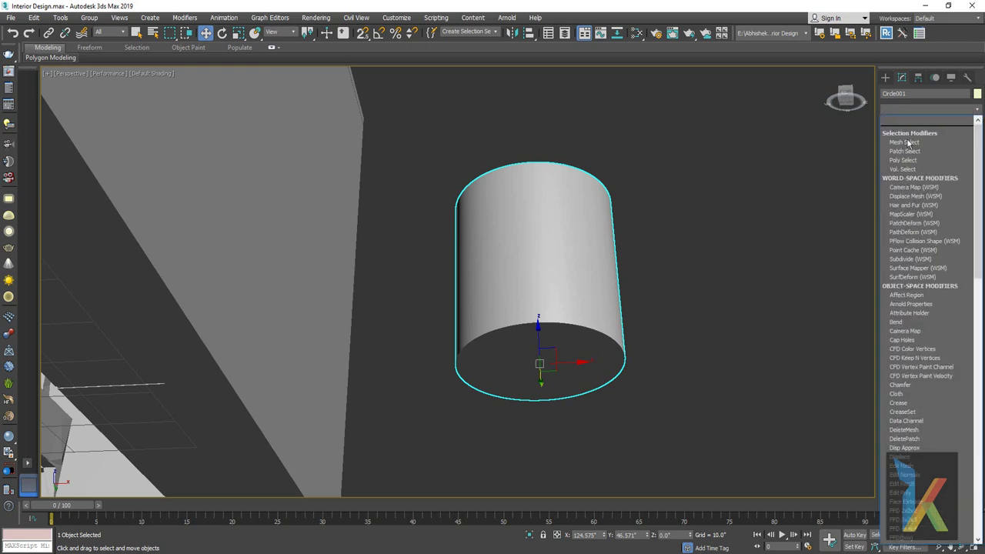
pyautogui.scroll(-10, 919, 171)
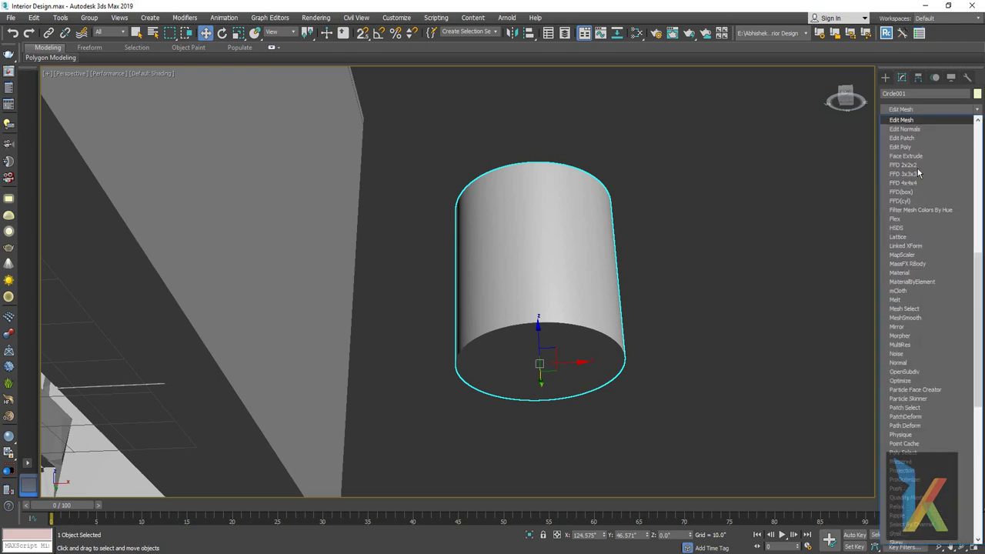
pyautogui.click(916, 159)
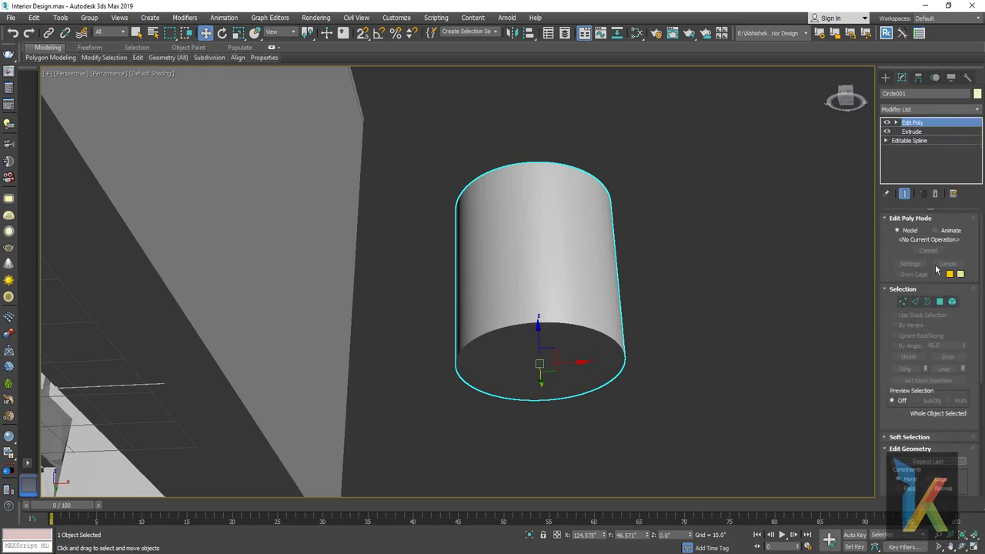
pyautogui.click(915, 302)
pyautogui.scroll(4, 574, 333)
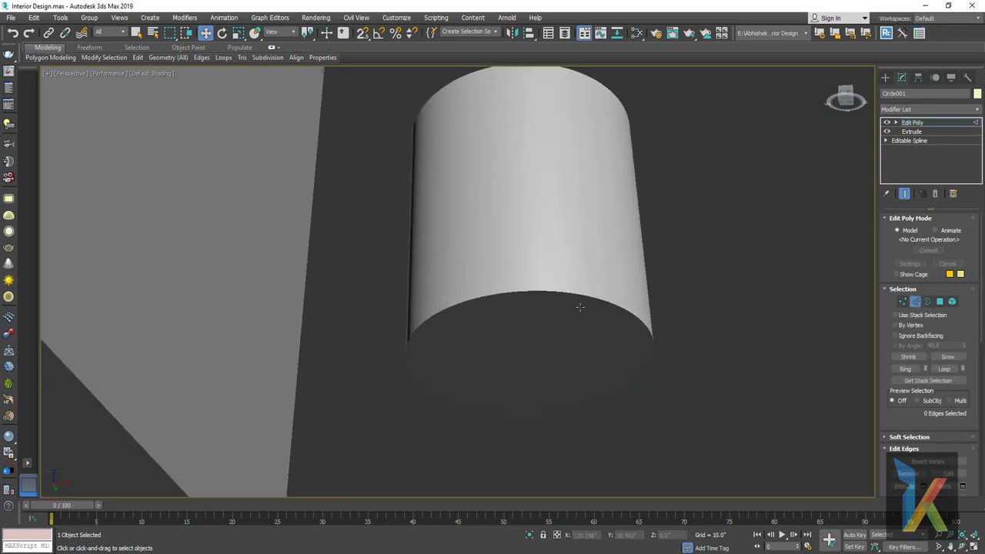
pyautogui.press('F4')
pyautogui.scroll(3, 577, 305)
pyautogui.scroll(2, 580, 301)
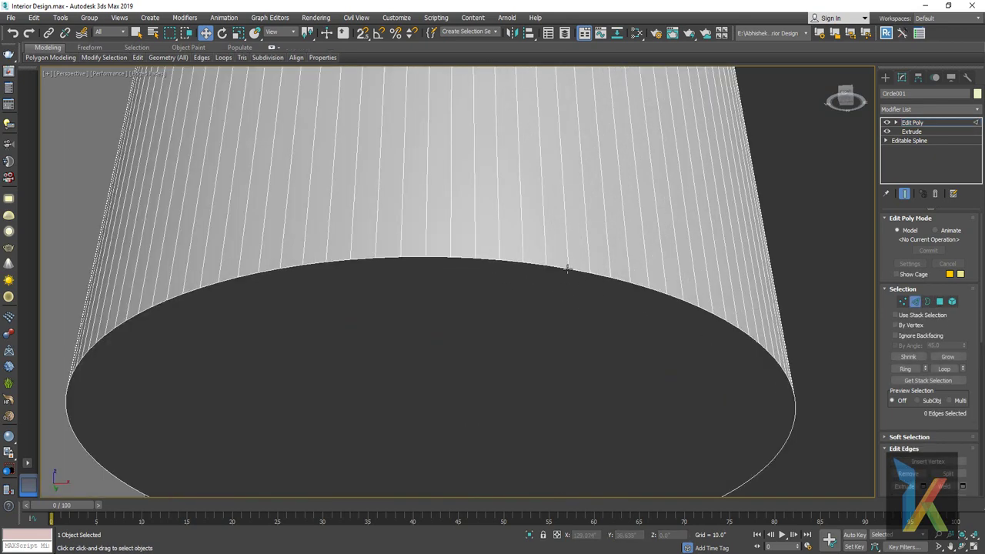
pyautogui.click(562, 267)
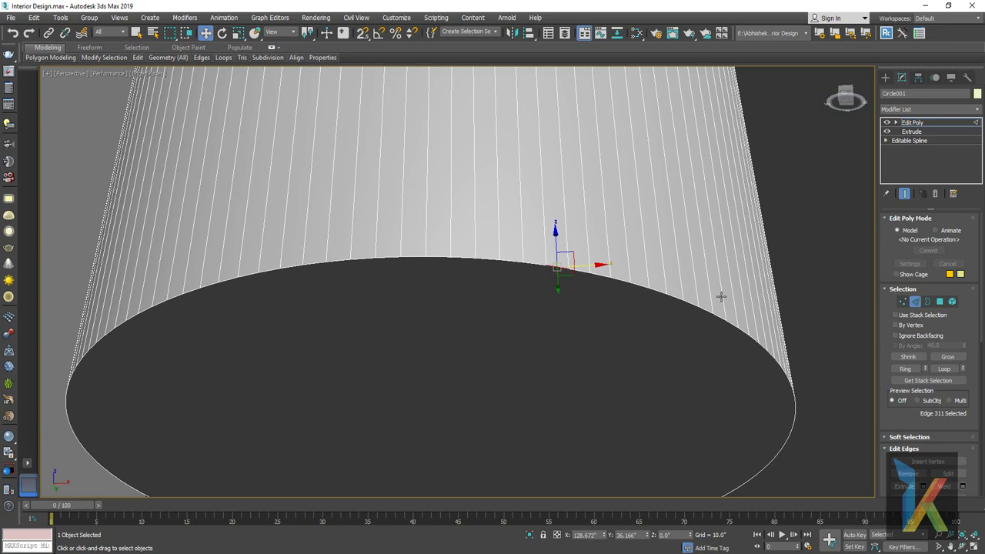
pyautogui.click(928, 301)
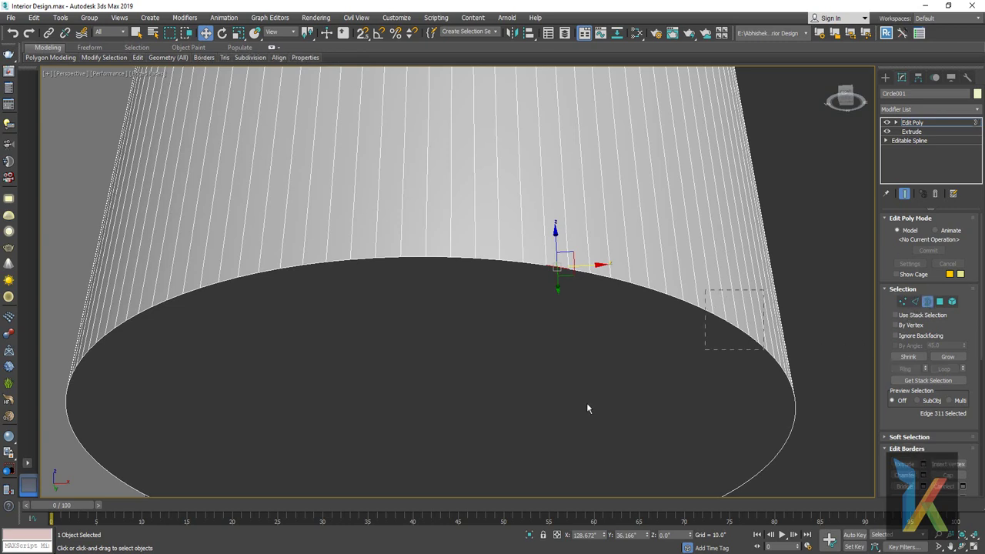
pyautogui.click(915, 301)
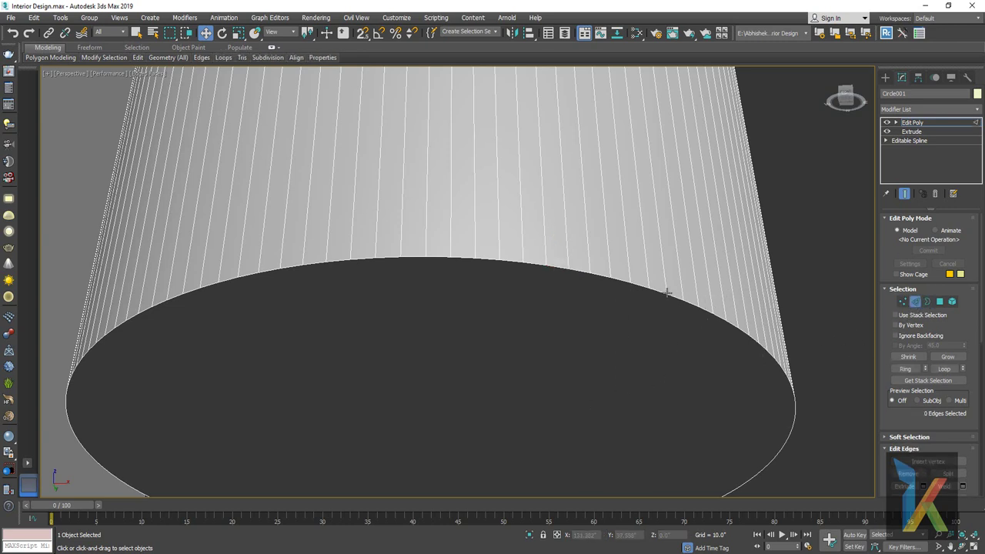
pyautogui.click(674, 295)
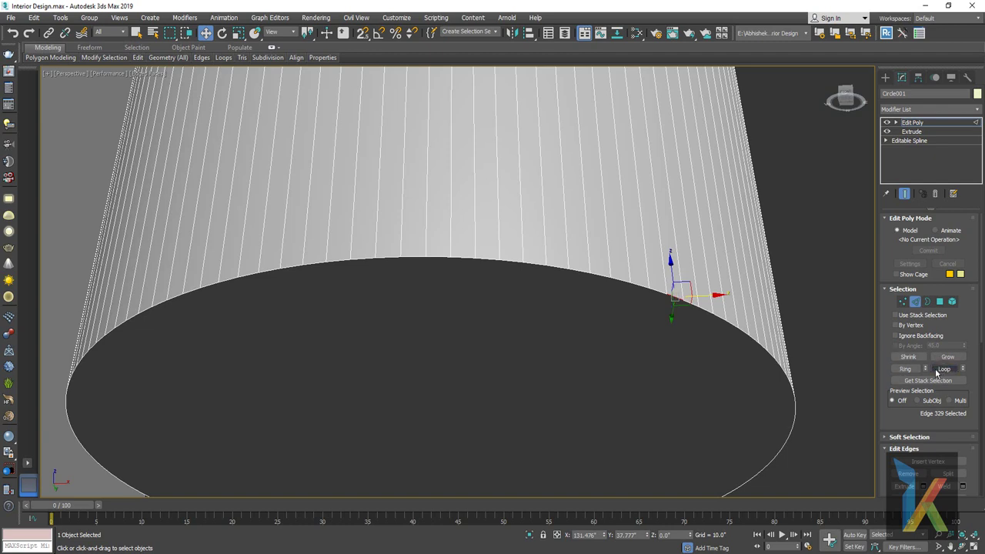
pyautogui.click(907, 370)
pyautogui.click(829, 295)
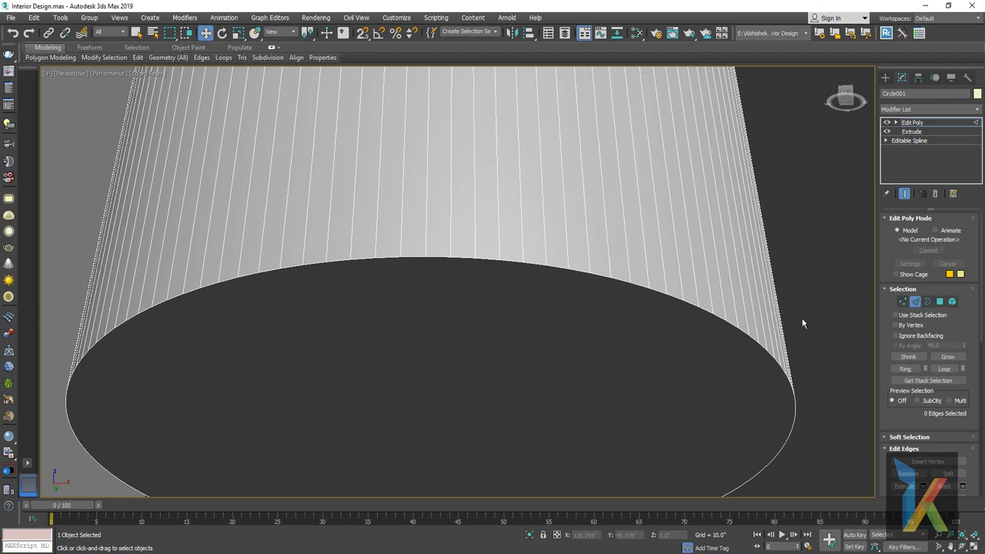
pyautogui.scroll(-3, 677, 325)
pyautogui.moveTo(677, 325)
pyautogui.mouseDown(button='middle')
pyautogui.moveTo(673, 313)
pyautogui.moveTo(580, 343)
pyautogui.mouseUp(button='middle')
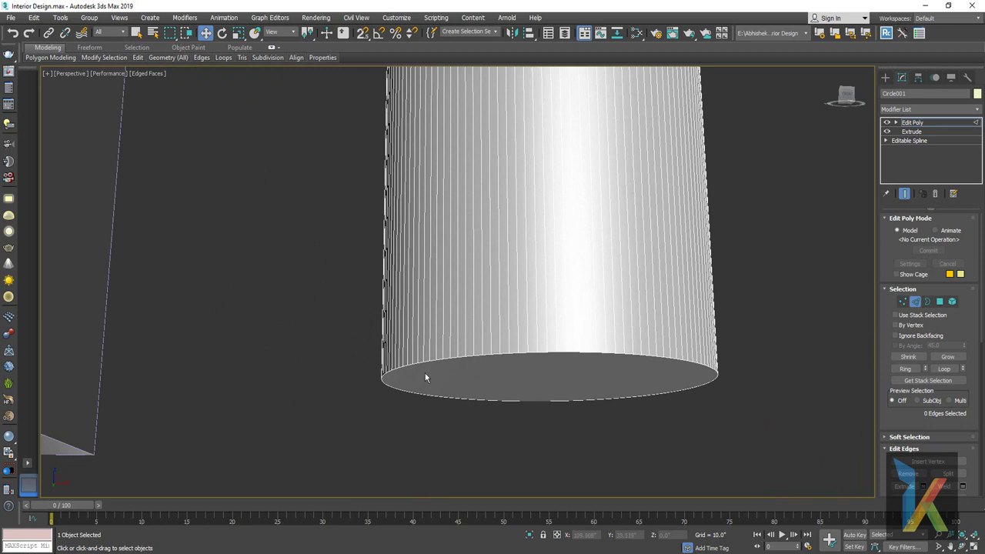
pyautogui.moveTo(784, 488); pyautogui.dragTo(795, 491)
pyautogui.keyDown('alt'); pyautogui.moveTo(314, 208); pyautogui.dragTo(795, 296); pyautogui.keyUp('alt')
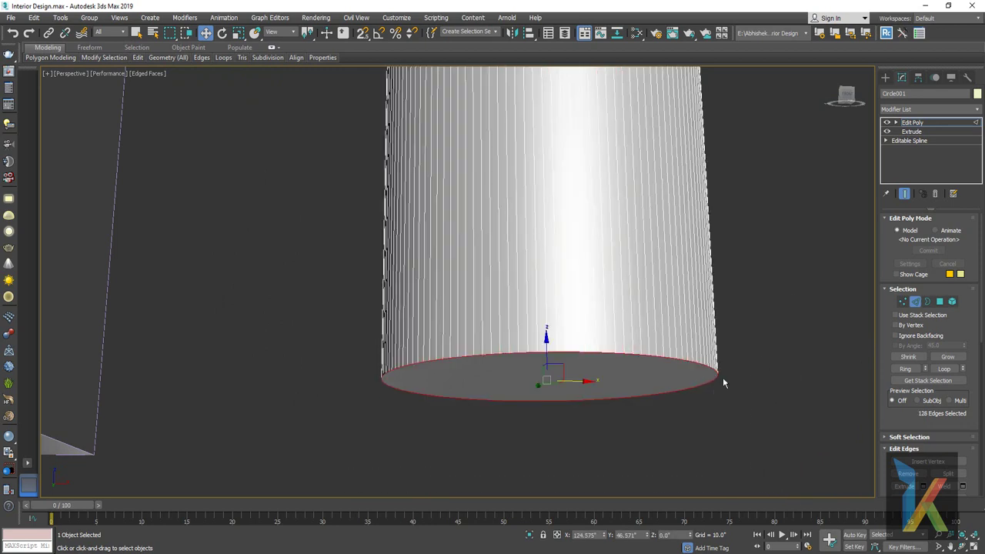
pyautogui.keyDown('alt'); pyautogui.moveTo(723, 377); pyautogui.dragTo(711, 382, button='middle'); pyautogui.keyUp('alt')
pyautogui.scroll(3, 710, 383)
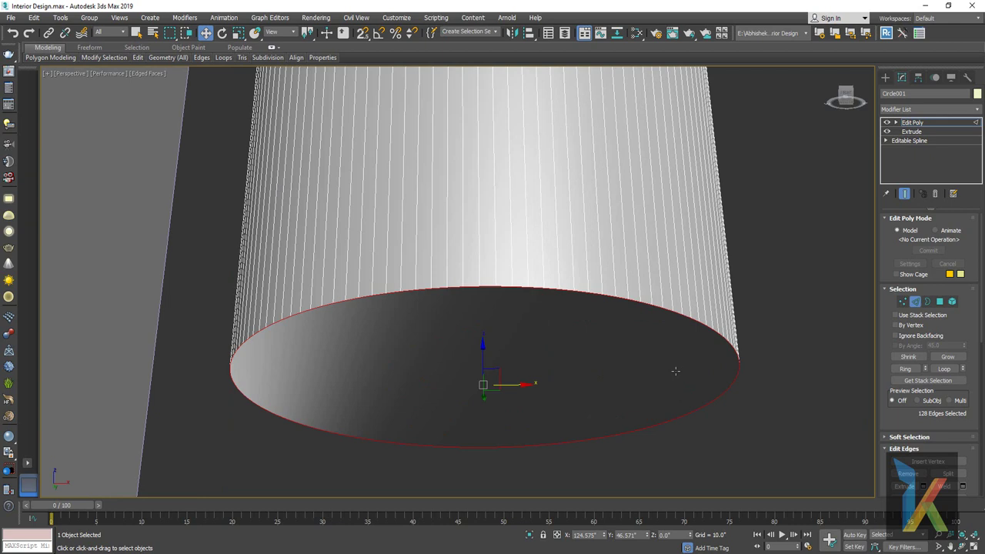
pyautogui.moveTo(902, 424); pyautogui.dragTo(909, 279)
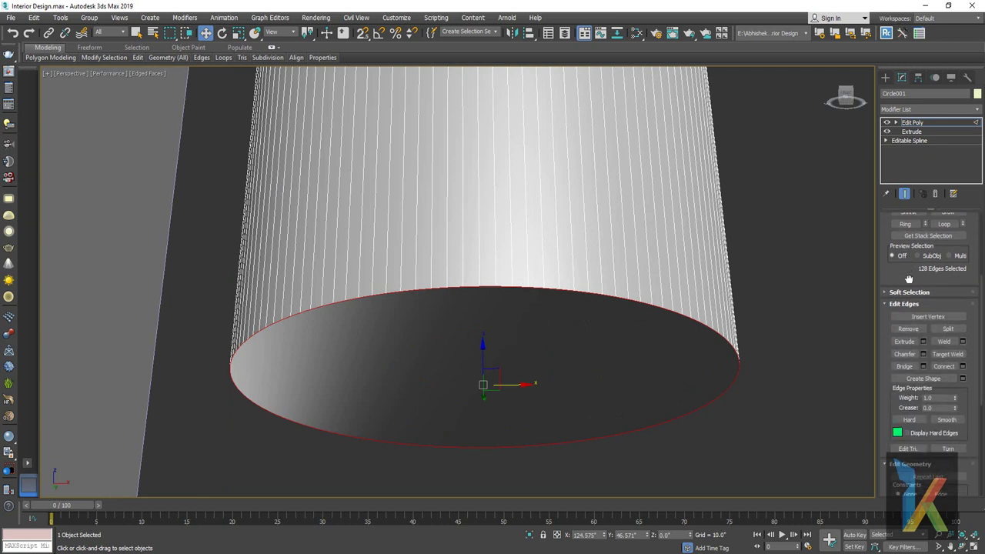
pyautogui.moveTo(964, 395); pyautogui.dragTo(968, 330)
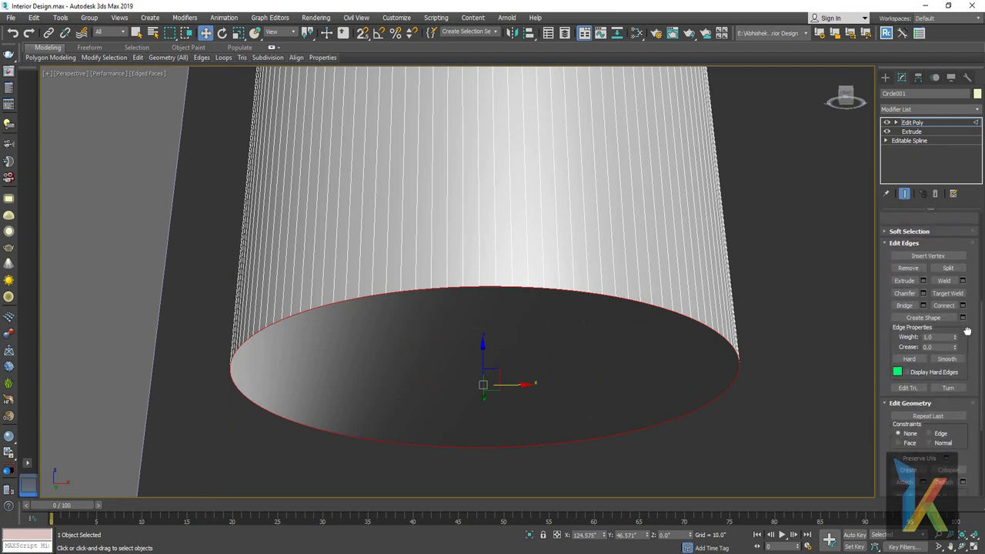
pyautogui.scroll(-2, 968, 331)
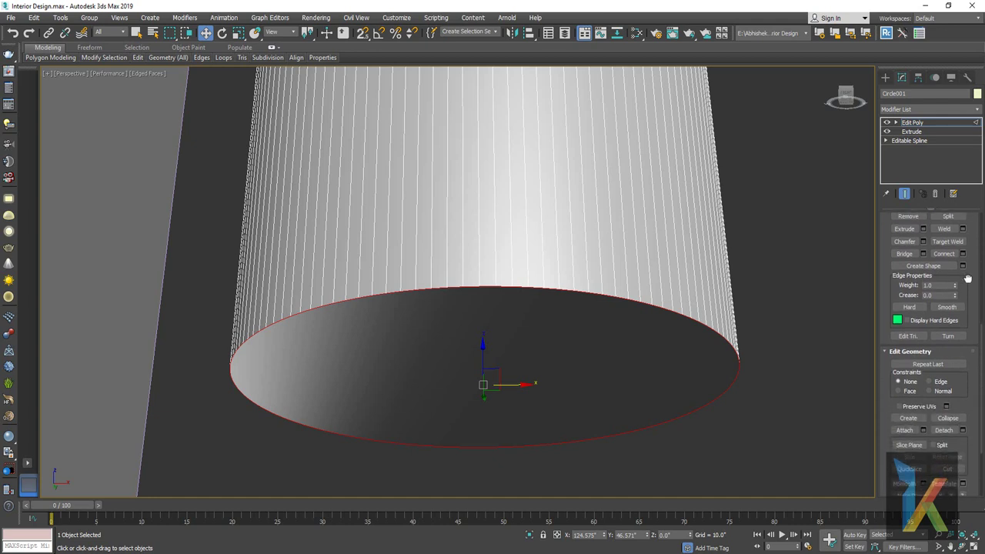
pyautogui.scroll(-2, 960, 350)
pyautogui.scroll(-2, 955, 366)
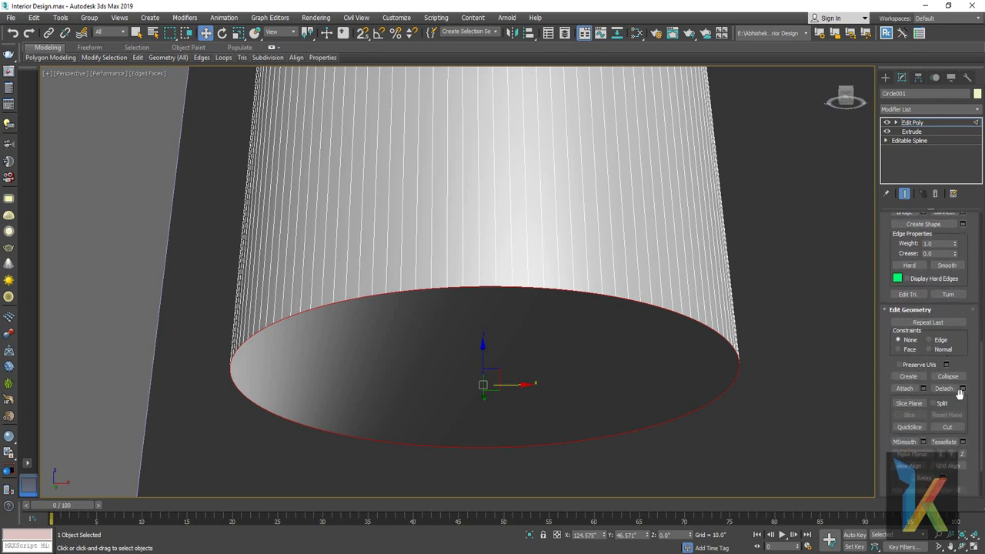
pyautogui.scroll(-2, 967, 370)
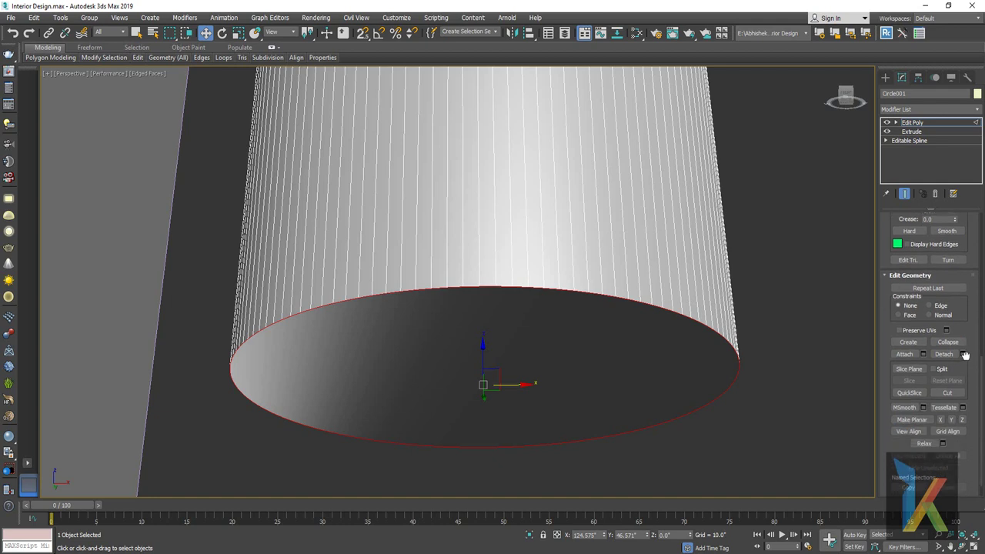
pyautogui.scroll(-2, 965, 308)
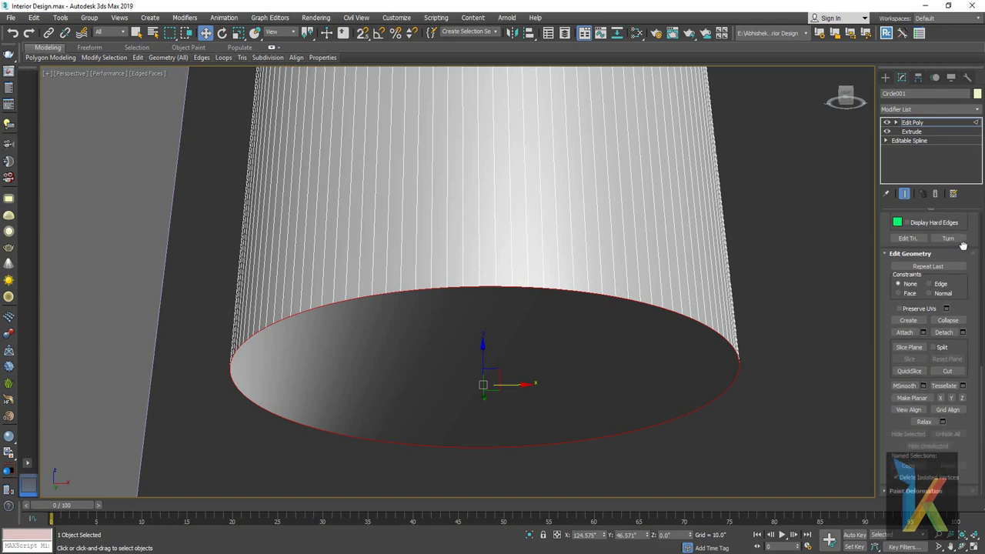
pyautogui.click(962, 333)
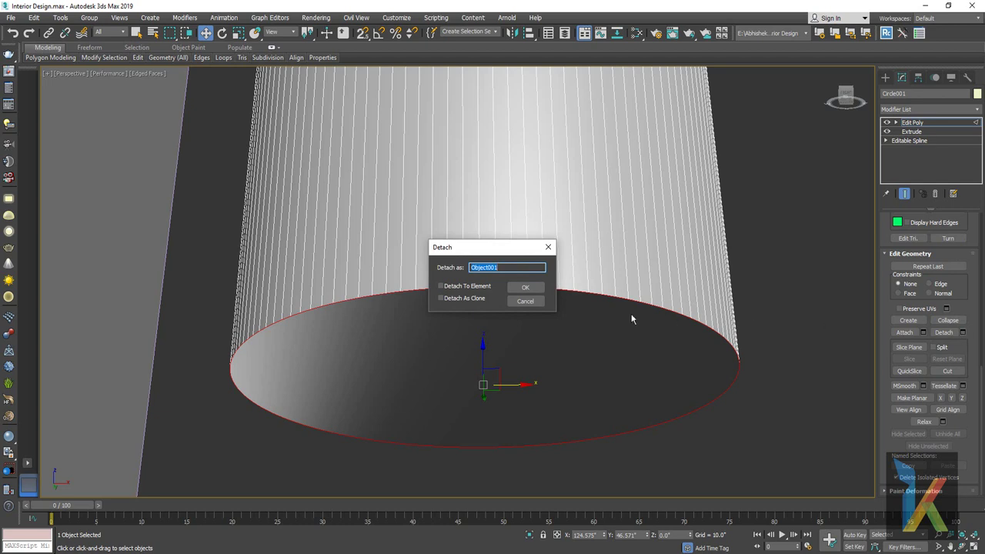
pyautogui.click(536, 303)
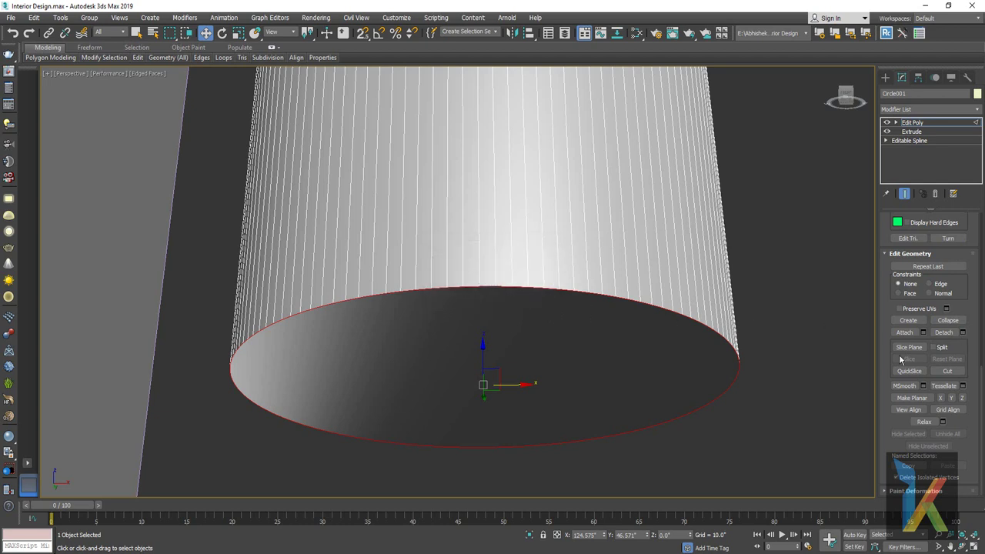
pyautogui.scroll(5, 960, 312)
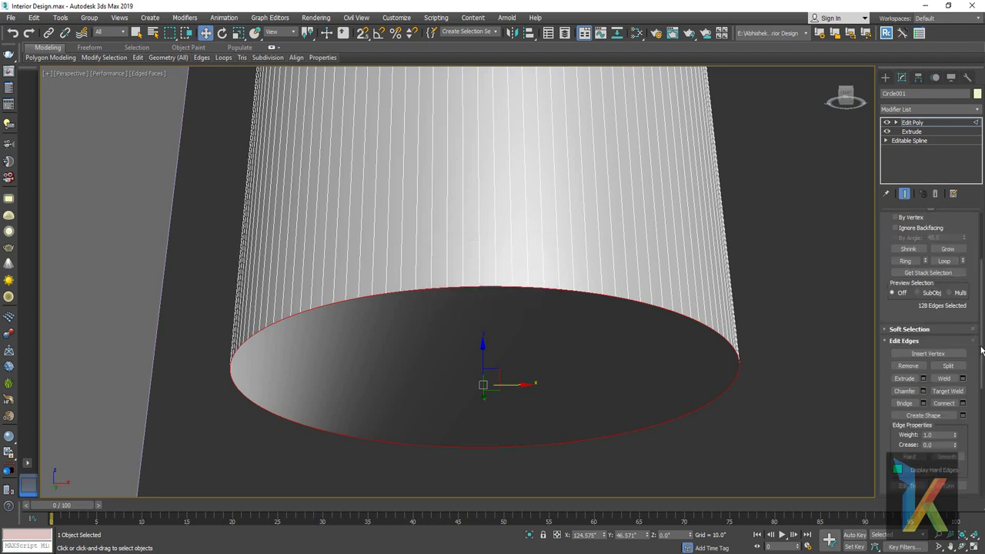
# Create a smooth spline shape named 'Outer ring' from the cylinder's bottom rim edges.
pyautogui.click(962, 416)
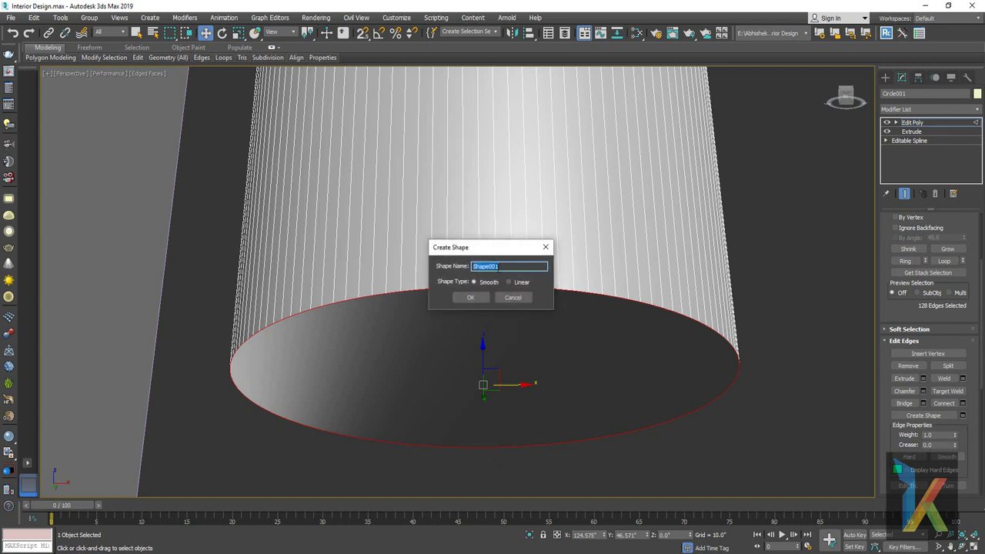
pyautogui.write('Outer ring')
pyautogui.press('Return')
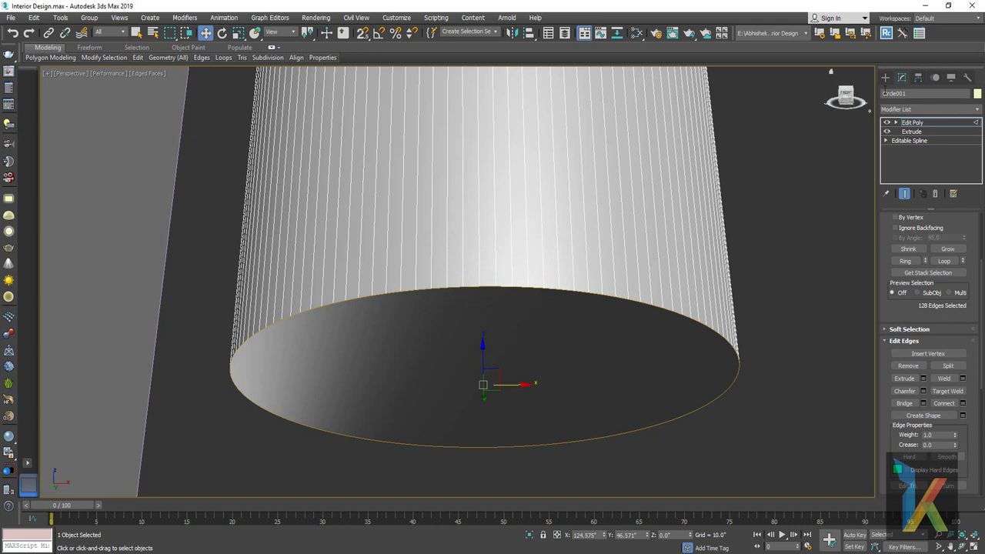
# Return to the cylinder's Edit Poly modifier and expand its sub-object levels.
pyautogui.click(885, 77)
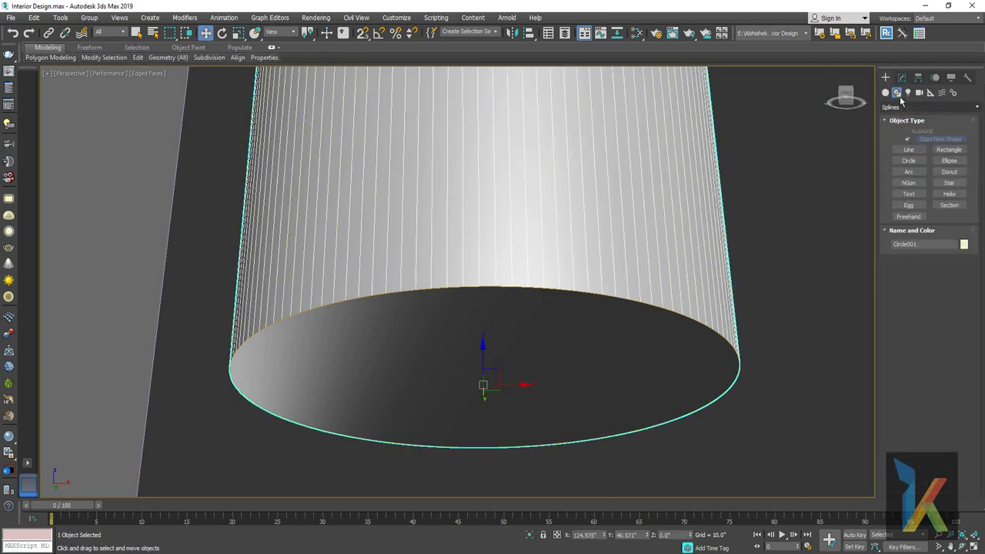
pyautogui.click(902, 77)
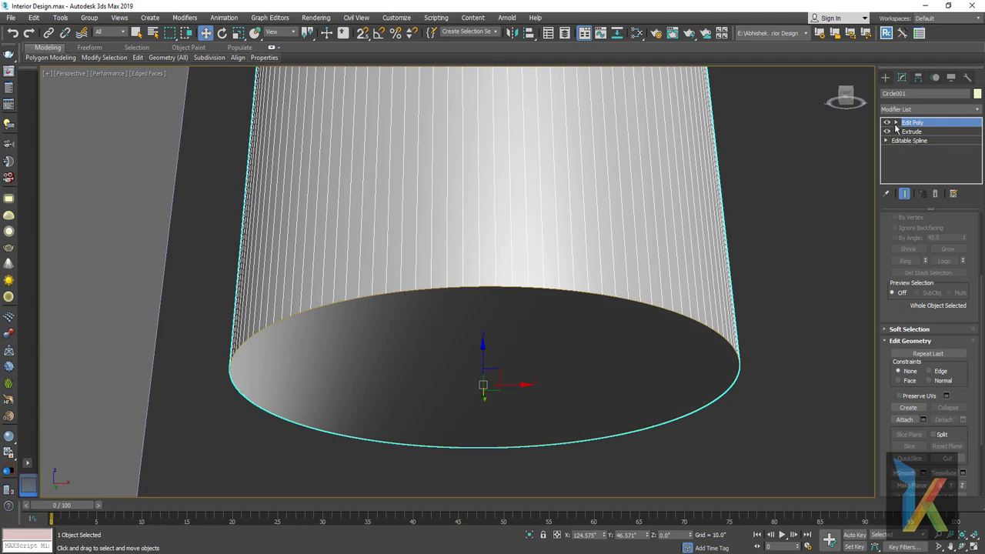
pyautogui.click(896, 123)
# Select the cylinder's bottom cap polygon and inset it by 0.306", leaving a thin rim border.
pyautogui.click(924, 159)
pyautogui.click(555, 328)
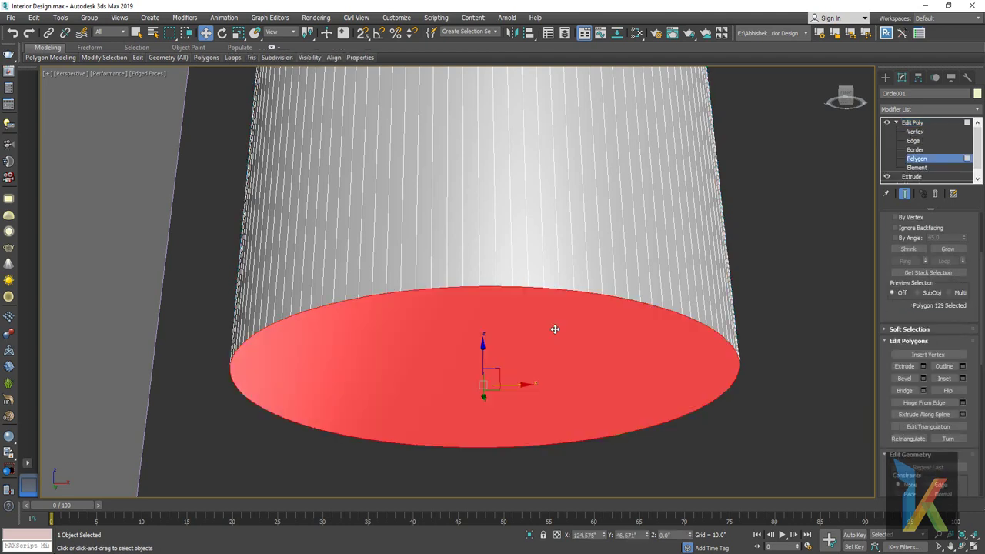
pyautogui.rightClick(550, 326)
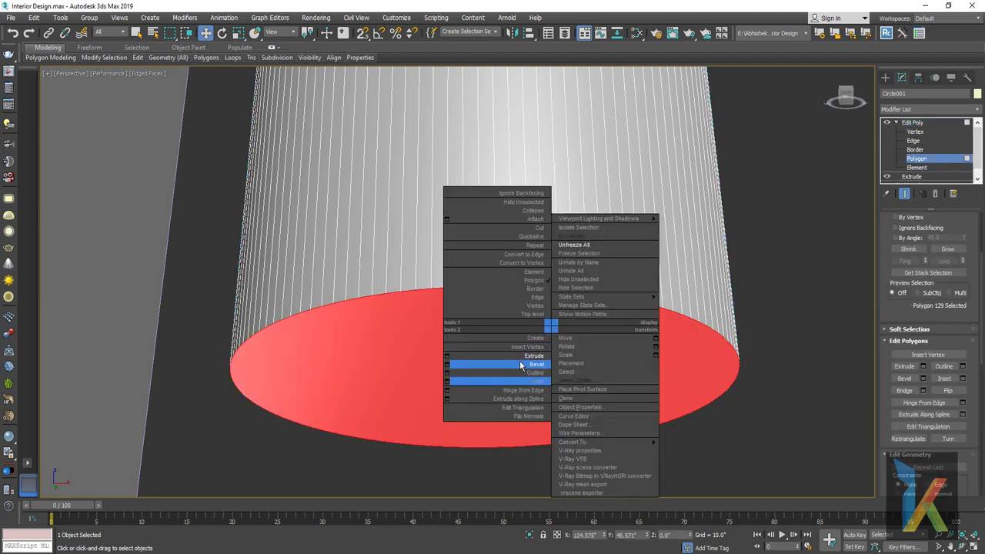
pyautogui.click(447, 383)
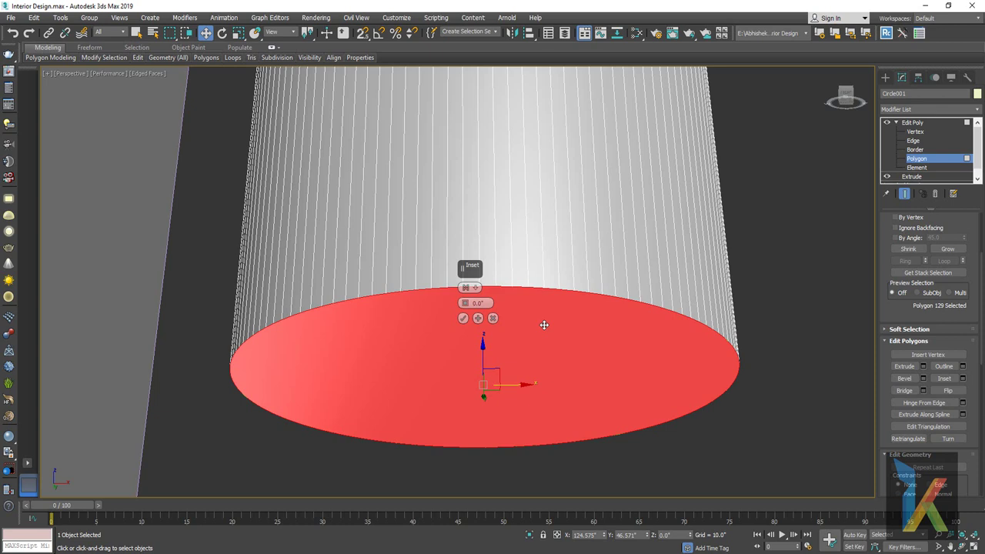
pyautogui.moveTo(465, 305); pyautogui.dragTo(473, 310)
pyautogui.rightClick(467, 305)
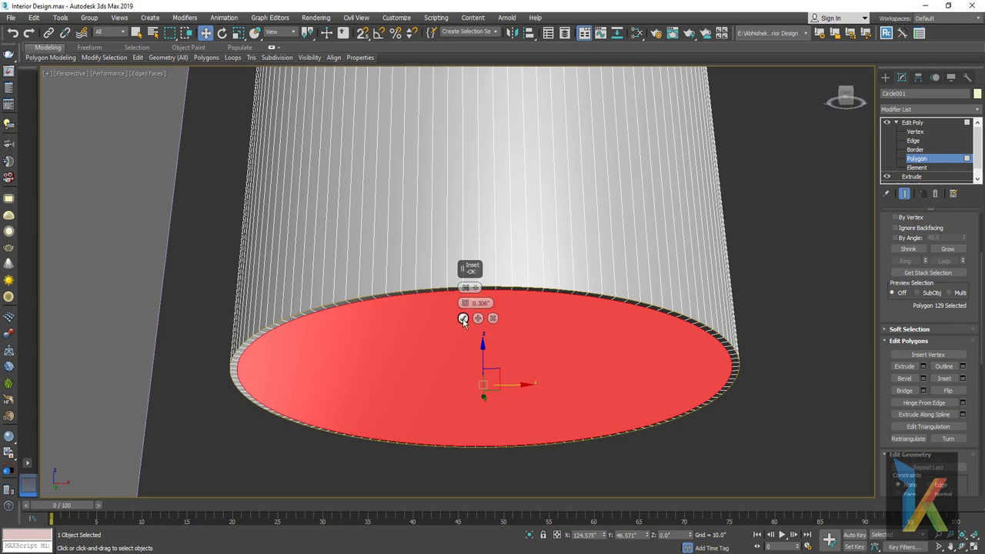
pyautogui.click(463, 318)
# Extrude the inset bottom cap by -0.12" so it recesses into the cylinder.
pyautogui.rightClick(462, 318)
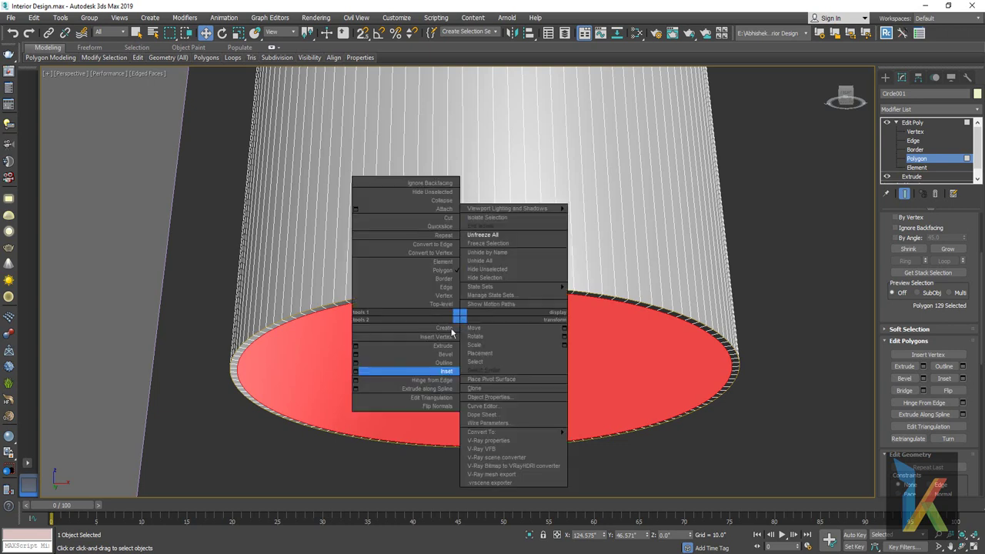
pyautogui.click(356, 345)
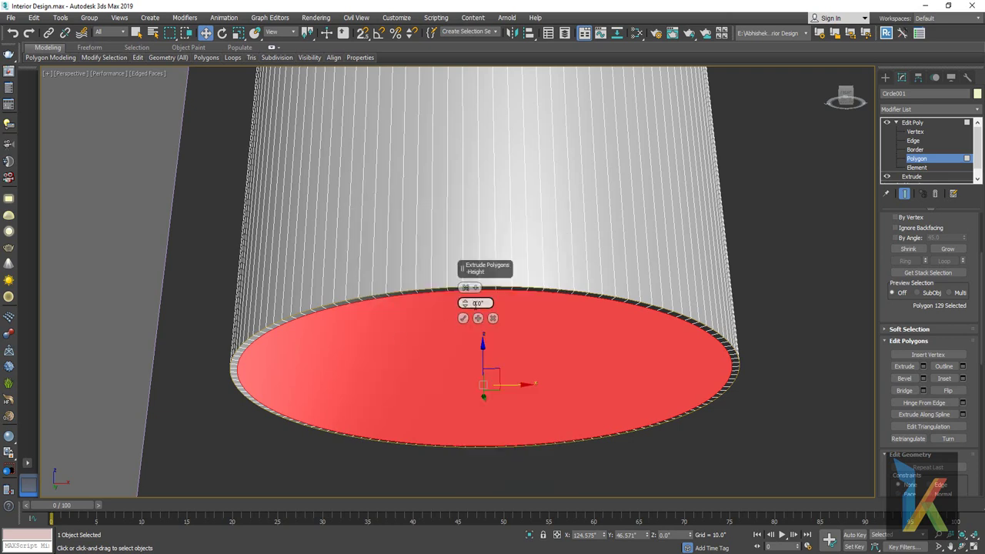
pyautogui.moveTo(465, 304)
pyautogui.mouseDown()
pyautogui.moveTo(466, 293)
pyautogui.moveTo(466, 309)
pyautogui.mouseUp()
pyautogui.moveTo(467, 310); pyautogui.dragTo(466, 314)
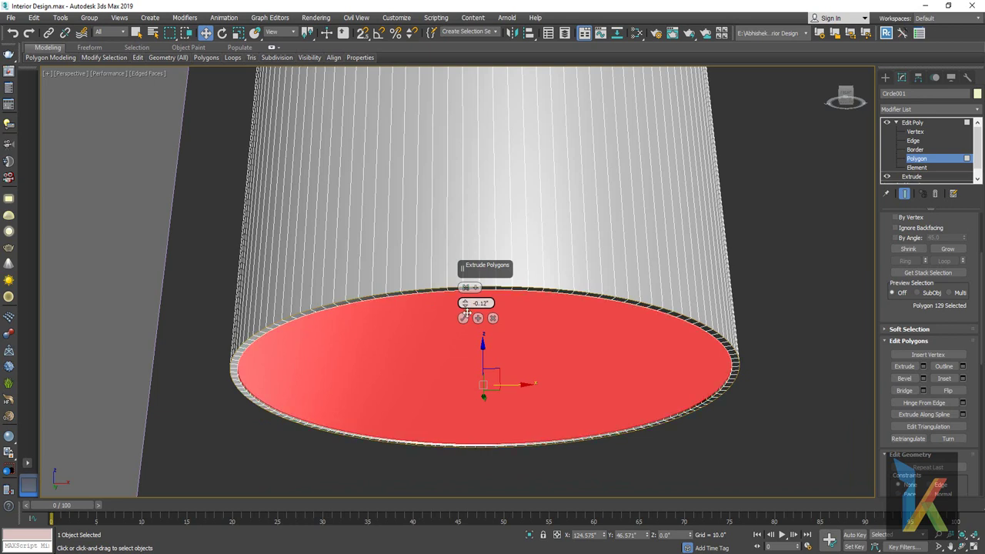
pyautogui.click(463, 319)
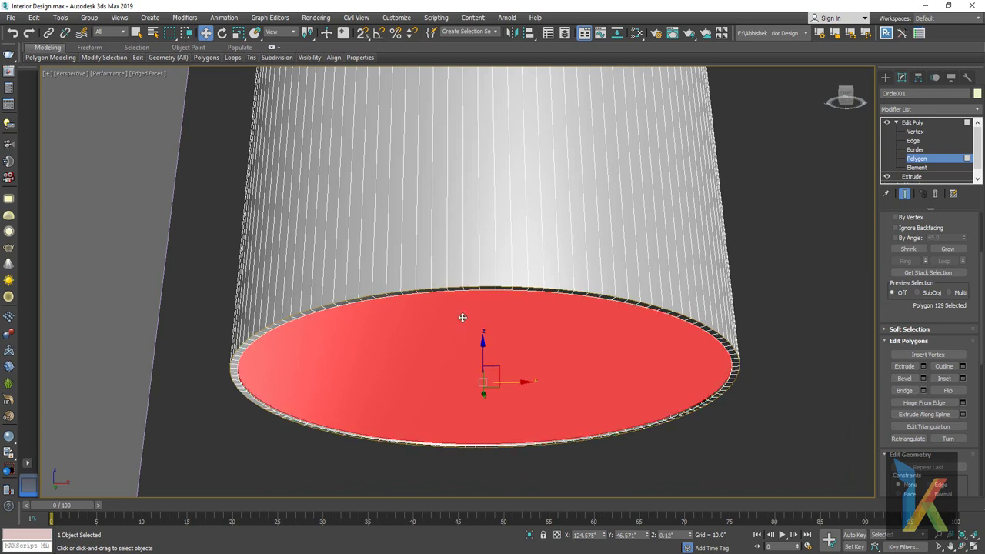
pyautogui.click(885, 80)
# Set the selection filter to Shapes and select the Outer ring spline.
pyautogui.click(792, 318)
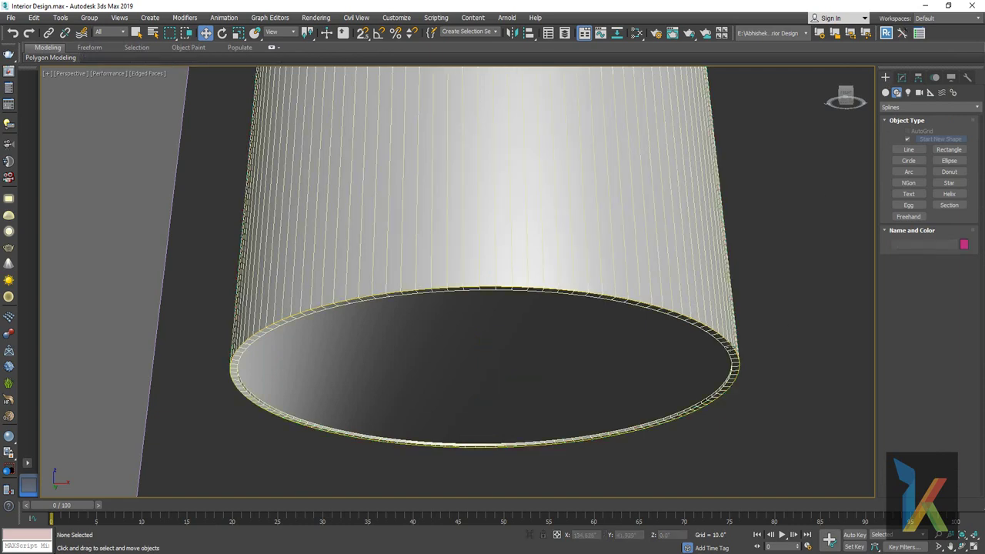
pyautogui.click(492, 244)
pyautogui.click(113, 32)
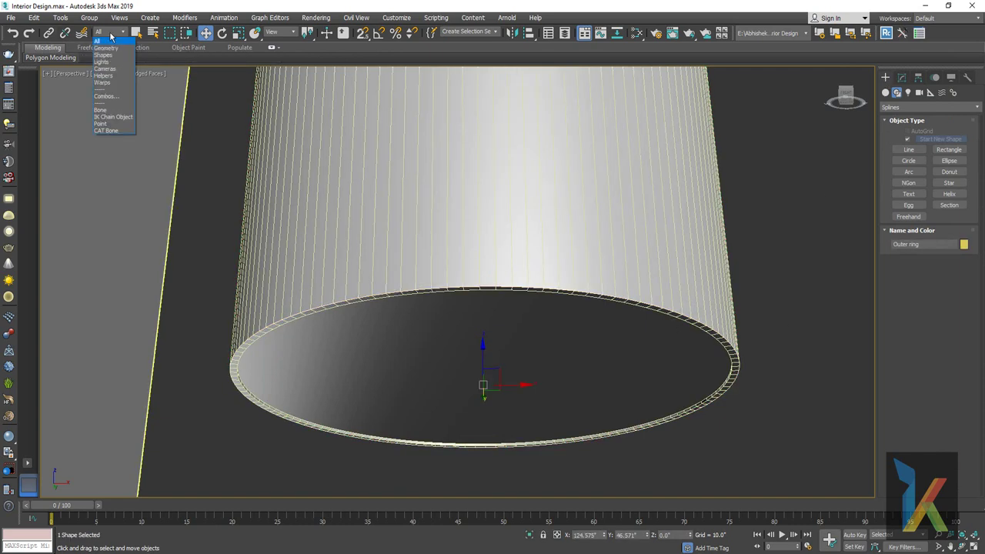
pyautogui.click(108, 56)
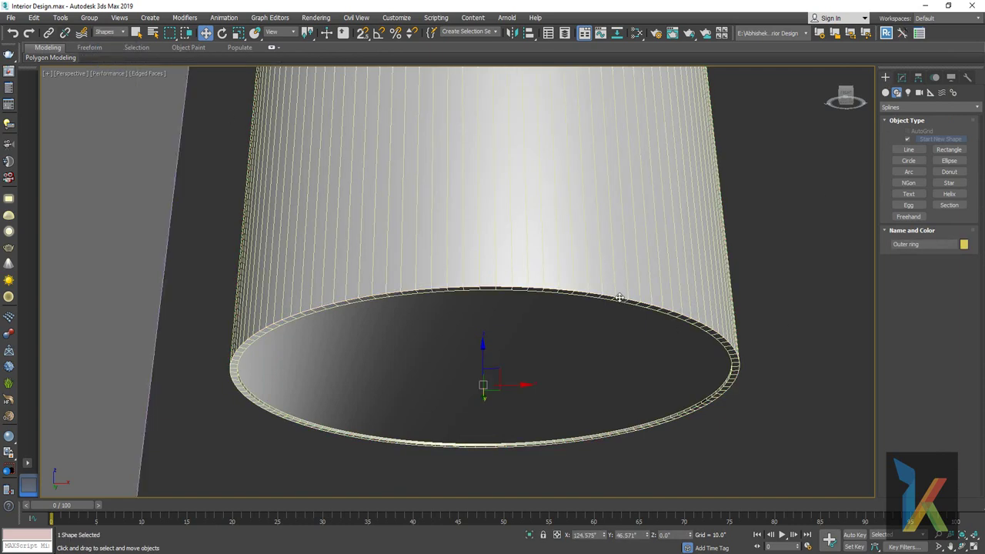
pyautogui.click(755, 293)
pyautogui.click(736, 354)
pyautogui.moveTo(521, 384); pyautogui.dragTo(670, 385)
pyautogui.rightClick(670, 385)
# Apply a Sweep modifier to Outer ring, keeping the Angle built-in section.
pyautogui.click(902, 77)
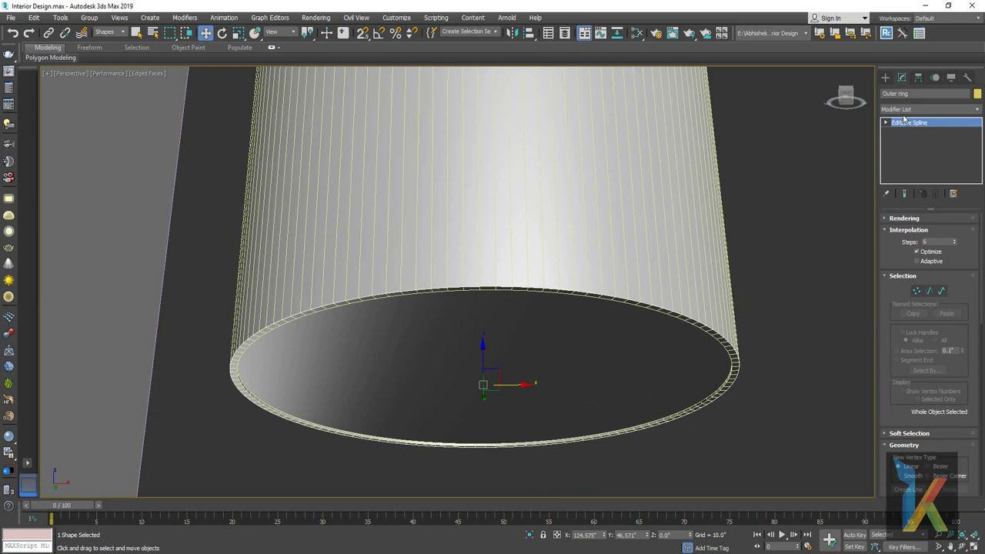
pyautogui.click(902, 109)
pyautogui.press('s')
pyautogui.press('s')
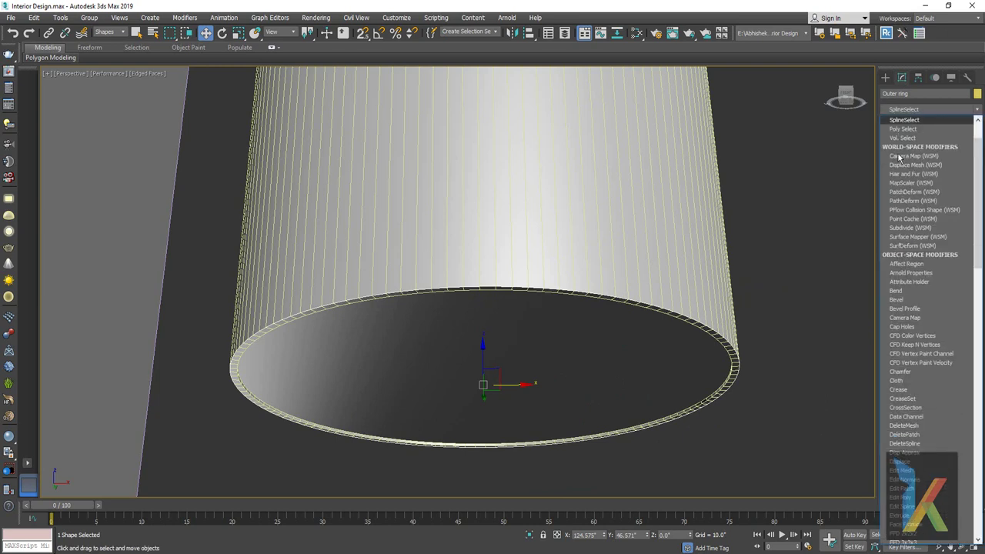
pyautogui.press('s')
pyautogui.press('k')
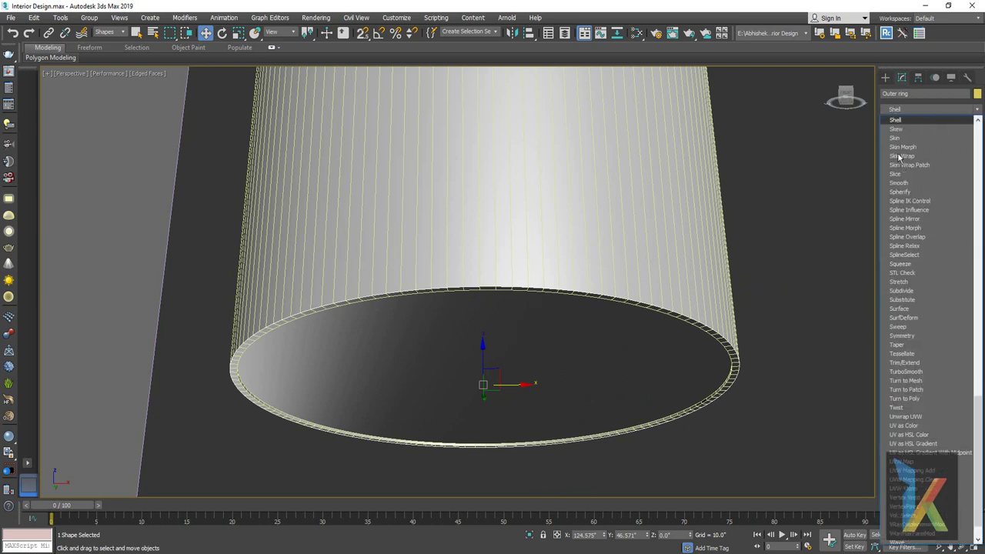
pyautogui.press('Down')
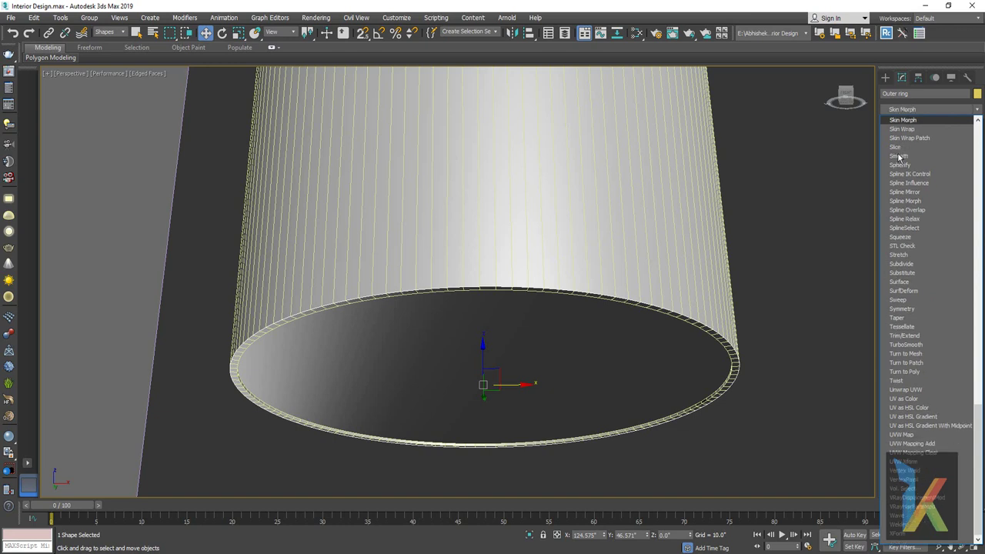
pyautogui.press('Down')
pyautogui.press('Down')
pyautogui.press('Down')
pyautogui.press('Down')
pyautogui.press('Down')
pyautogui.press('Down')
pyautogui.press('Down')
pyautogui.press('Down')
pyautogui.press('Down')
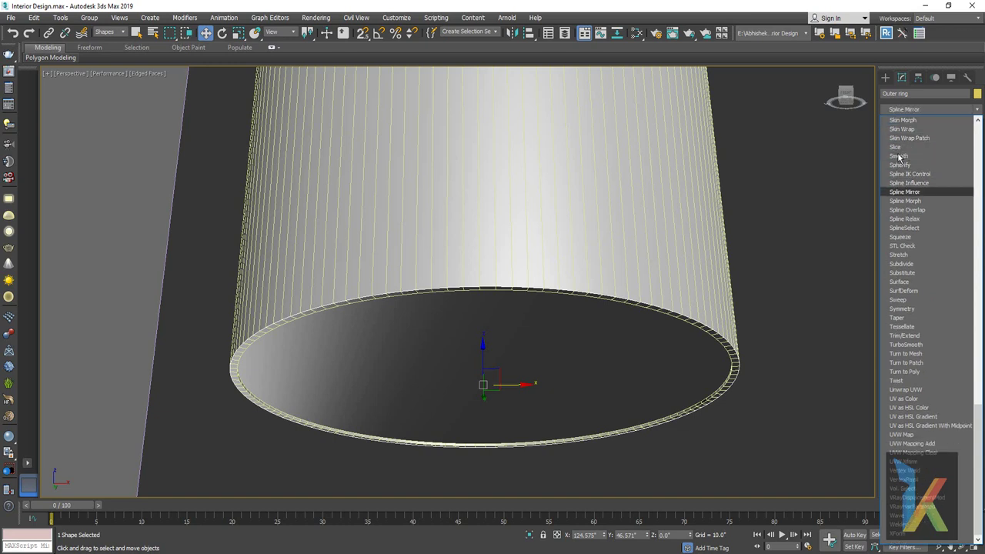
pyautogui.press('Down')
pyautogui.press('Down')
pyautogui.press('Down')
pyautogui.press('Down')
pyautogui.press('Down')
pyautogui.press('Down')
pyautogui.press('Down')
pyautogui.press('Down')
pyautogui.press('Down')
pyautogui.press('Down')
pyautogui.press('Down')
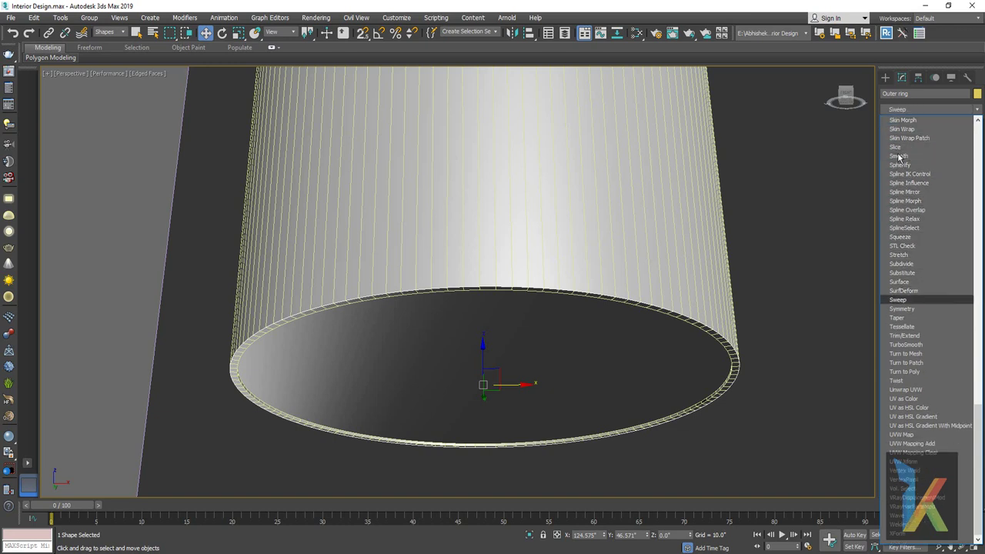
pyautogui.press('Return')
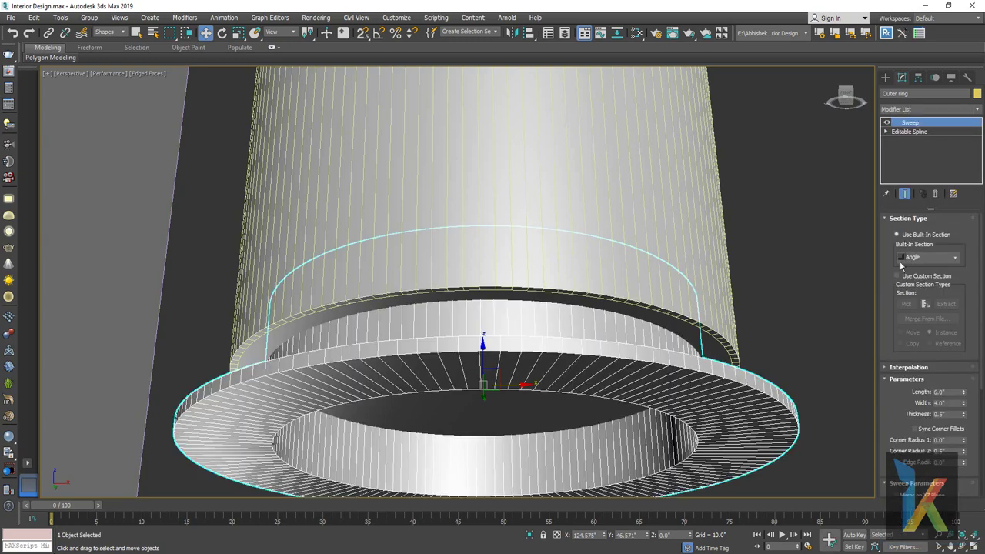
# Change the Outer ring sweep to a Cylinder section with a 0.05" radius.
pyautogui.click(937, 259)
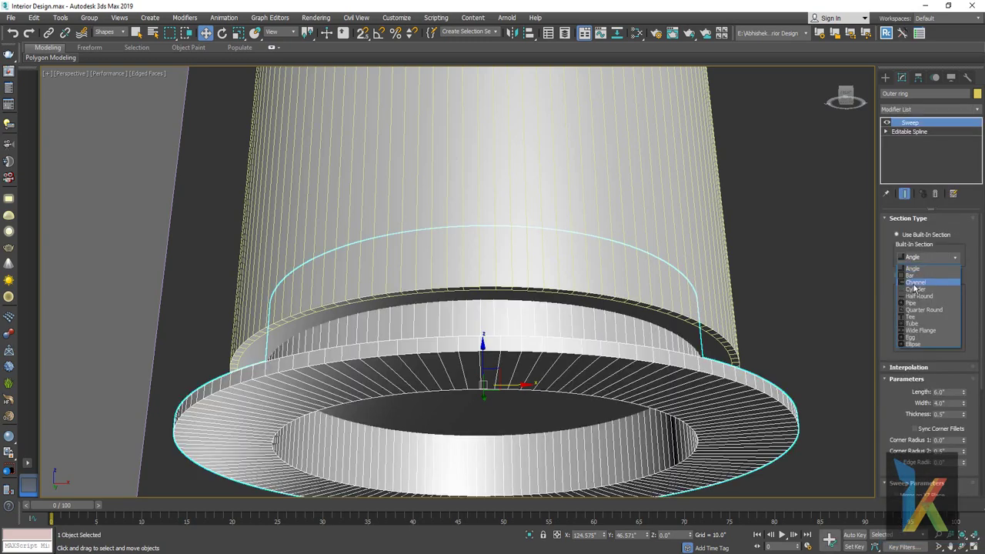
pyautogui.click(913, 289)
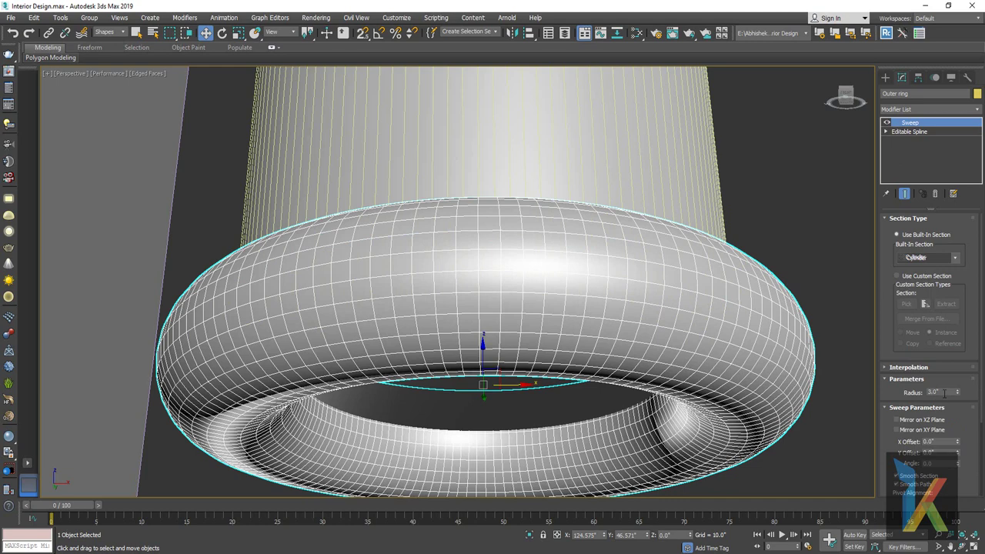
pyautogui.doubleClick(944, 393)
pyautogui.write('0.2')
pyautogui.press('Return')
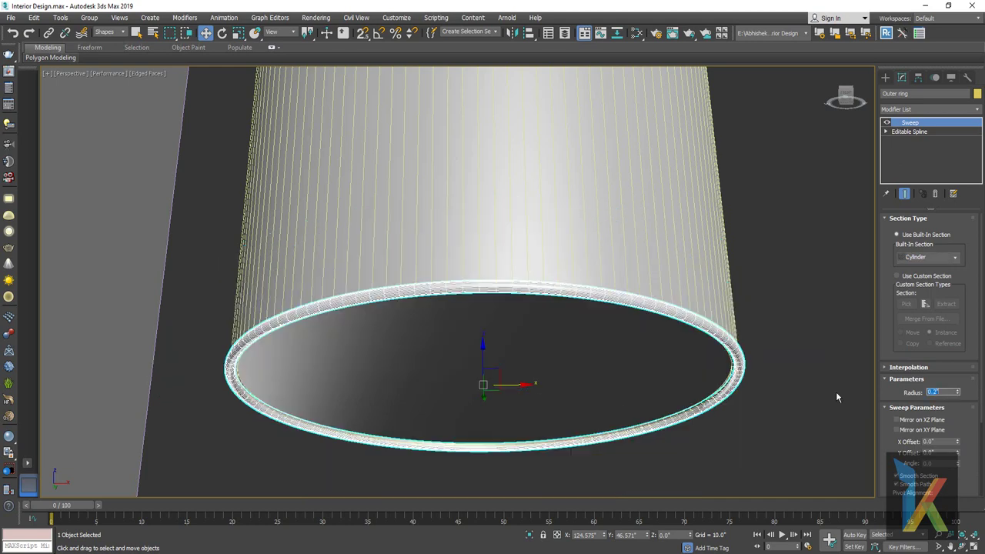
pyautogui.write('0.1')
pyautogui.press('Return')
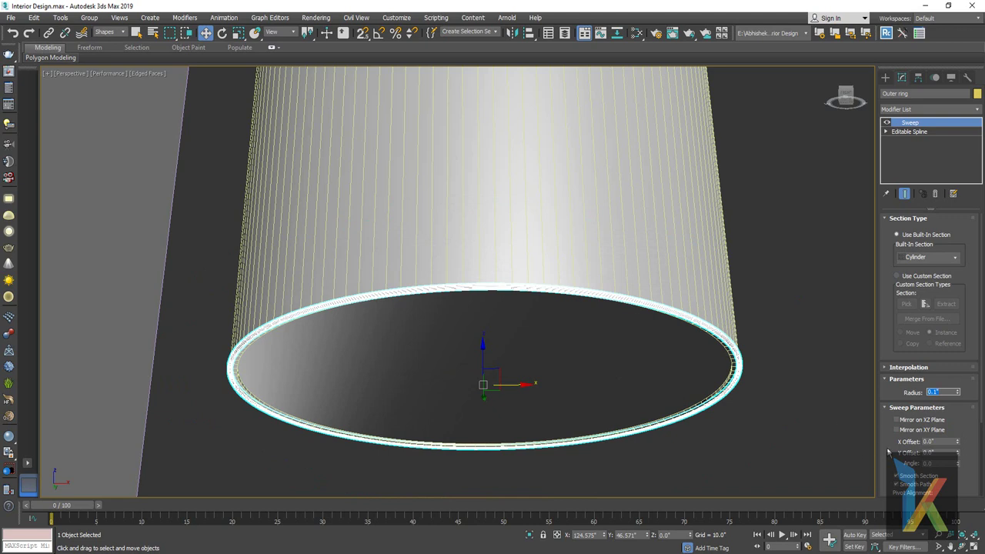
pyautogui.moveTo(894, 332); pyautogui.dragTo(889, 229)
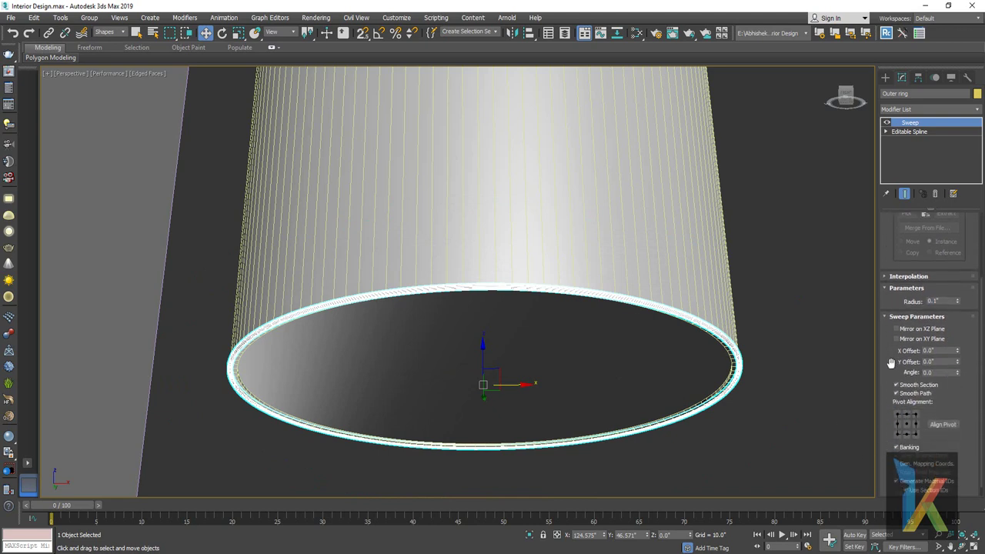
pyautogui.moveTo(893, 358); pyautogui.dragTo(887, 430)
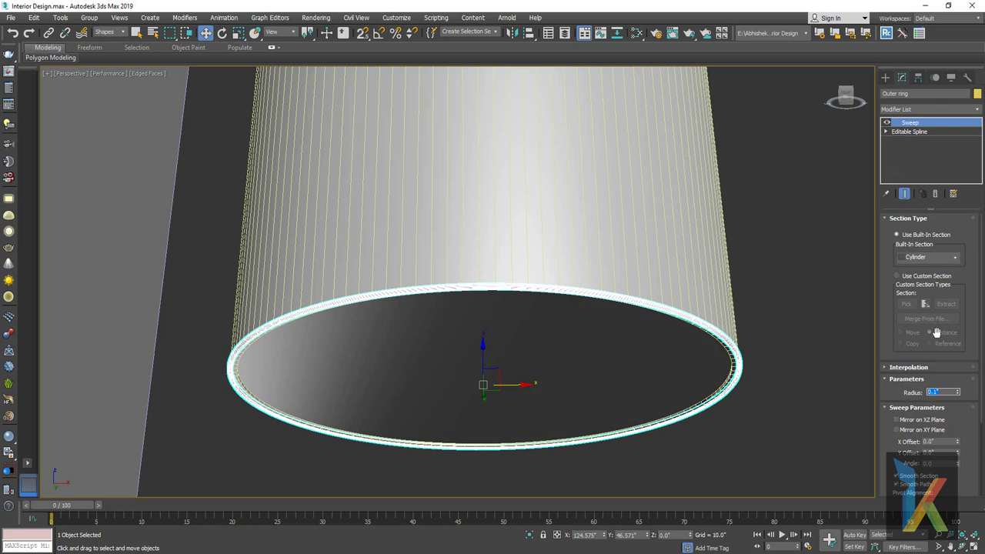
pyautogui.press('Return')
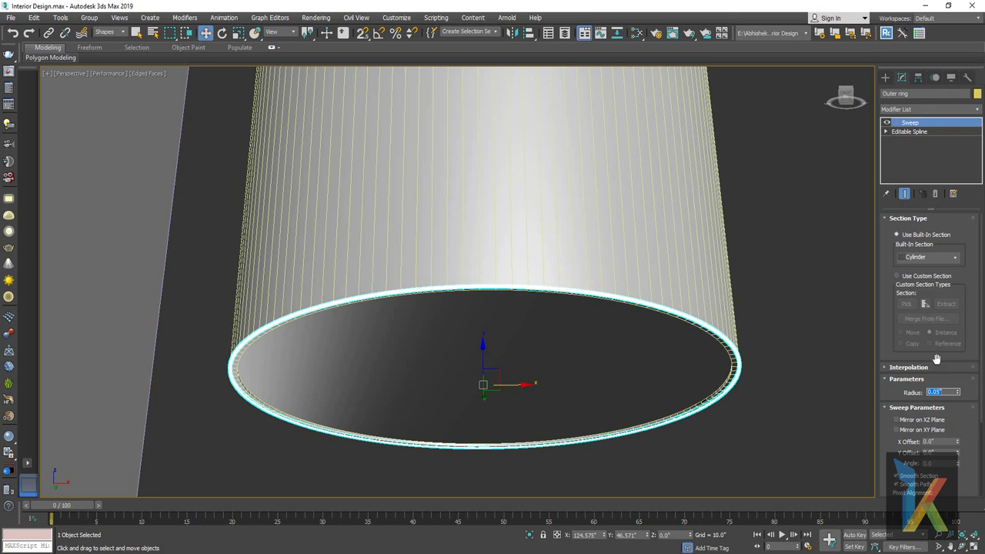
pyautogui.click(885, 77)
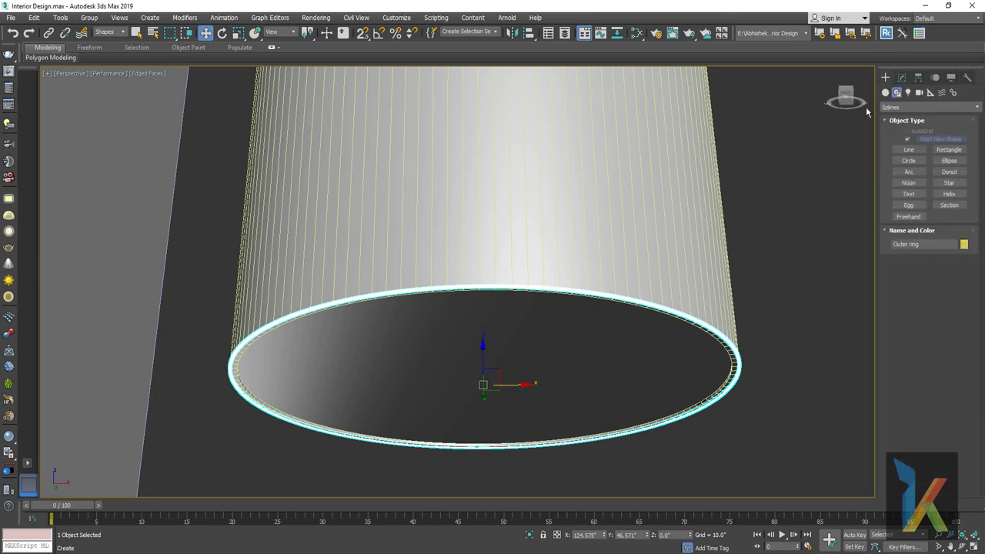
pyautogui.moveTo(754, 312)
pyautogui.keyDown('alt'); pyautogui.mouseDown(button='middle')
pyautogui.moveTo(675, 354)
pyautogui.moveTo(808, 328)
pyautogui.moveTo(683, 384)
pyautogui.mouseUp(button='middle'); pyautogui.keyUp('alt')
pyautogui.click(783, 338)
pyautogui.scroll(5, 689, 353)
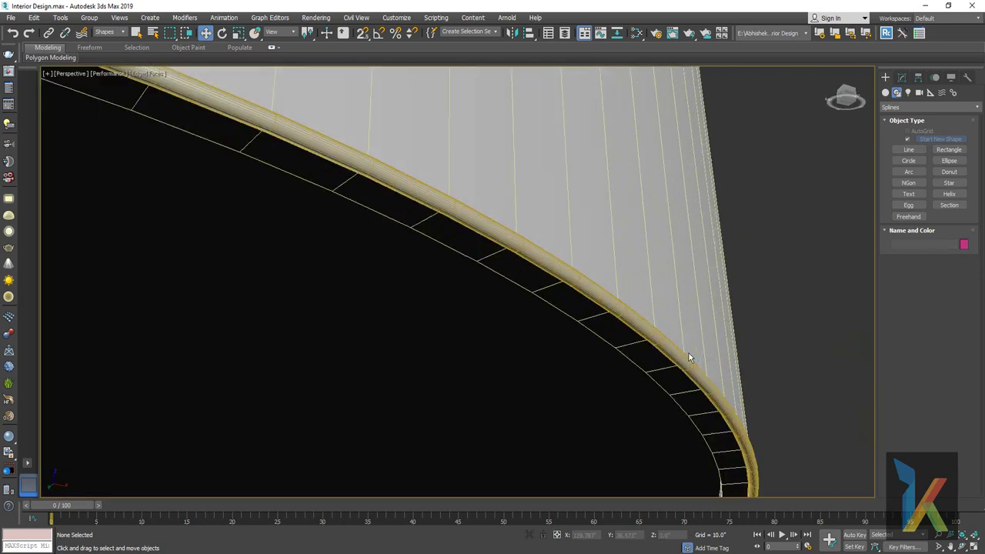
pyautogui.scroll(-5, 689, 353)
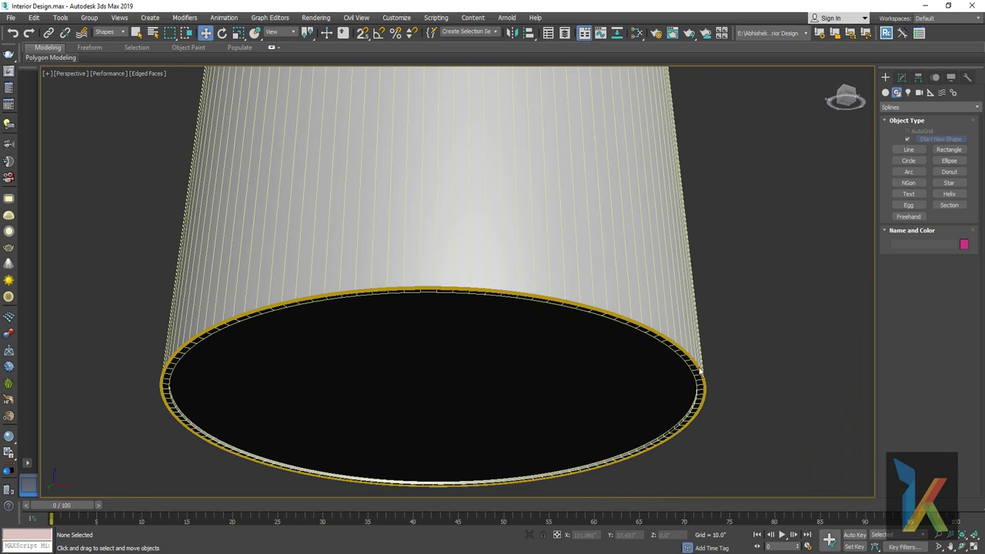
pyautogui.scroll(-5, 701, 372)
pyautogui.keyDown('alt'); pyautogui.moveTo(708, 389); pyautogui.dragTo(683, 400, button='middle'); pyautogui.keyUp('alt')
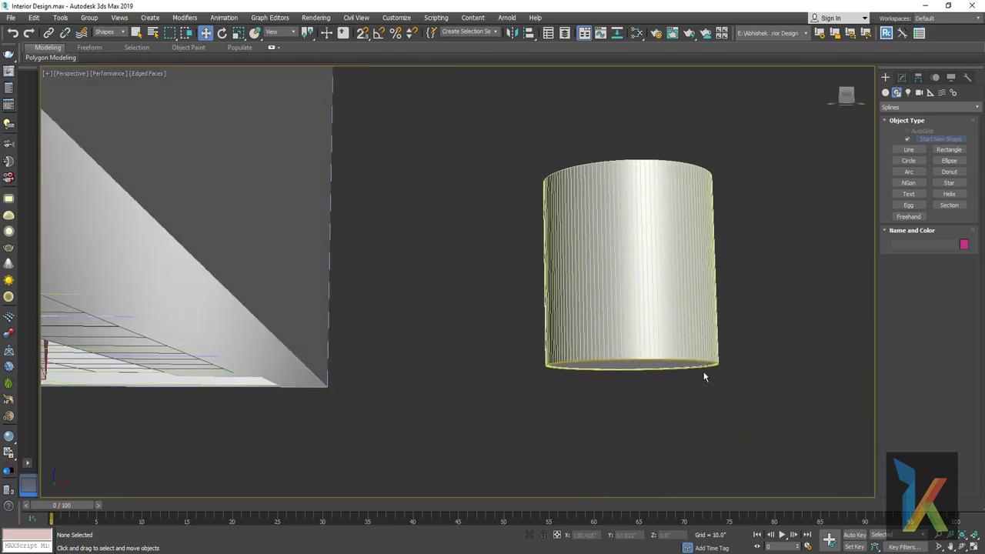
pyautogui.scroll(5, 704, 371)
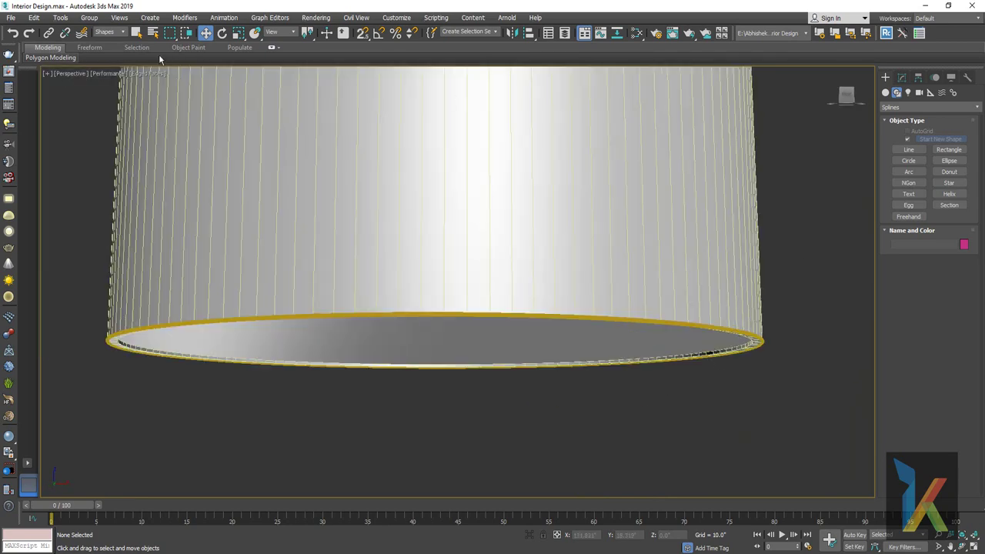
# Reset the selection filter to All and set the Outer ring's Sweep radius to 0.1".
pyautogui.click(114, 32)
pyautogui.click(108, 42)
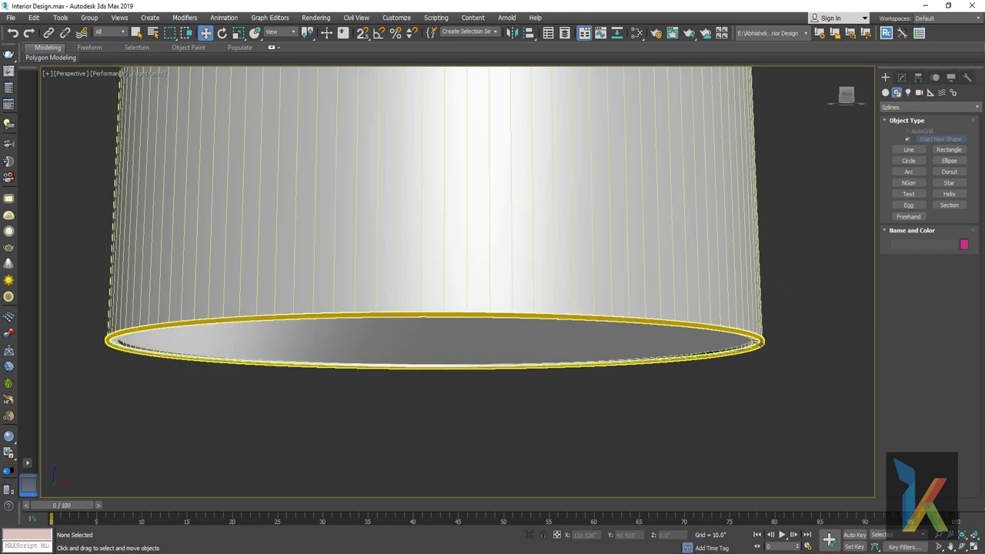
pyautogui.click(760, 348)
pyautogui.click(902, 79)
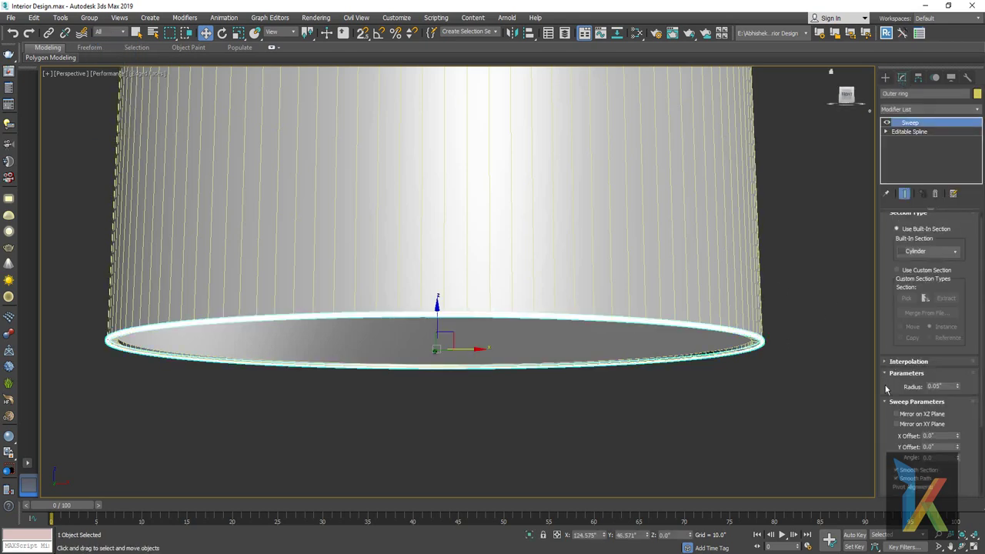
pyautogui.scroll(-2, 886, 388)
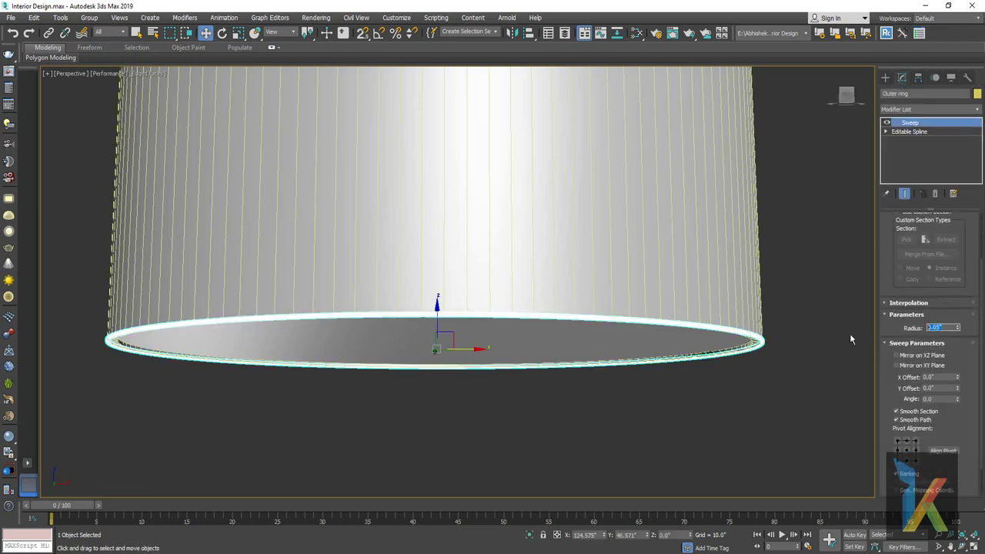
pyautogui.write('0.1')
pyautogui.press('Return')
# Deselect the ring and orbit the view to inspect the lamp shade's underside.
pyautogui.click(885, 77)
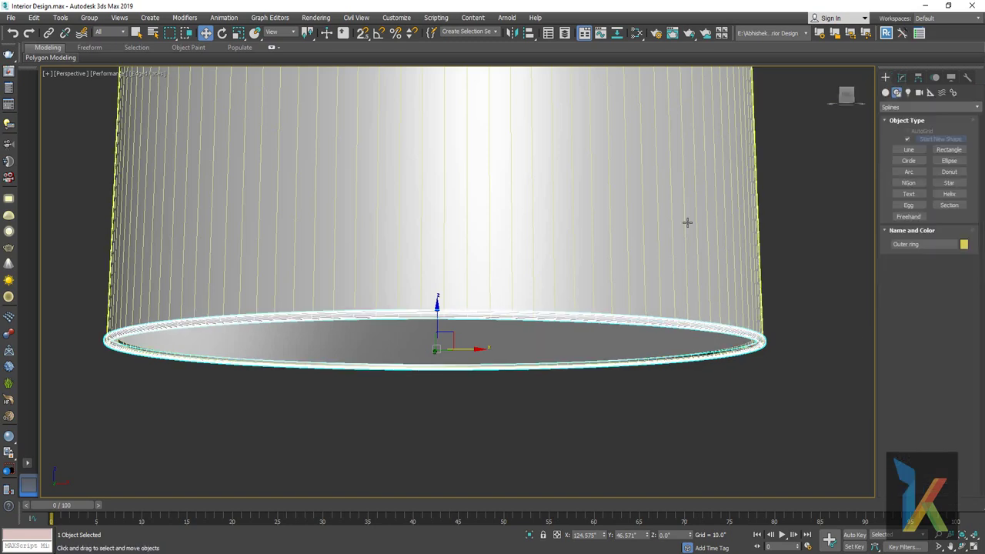
pyautogui.scroll(-4, 686, 220)
pyautogui.scroll(-1, 716, 239)
pyautogui.click(713, 324)
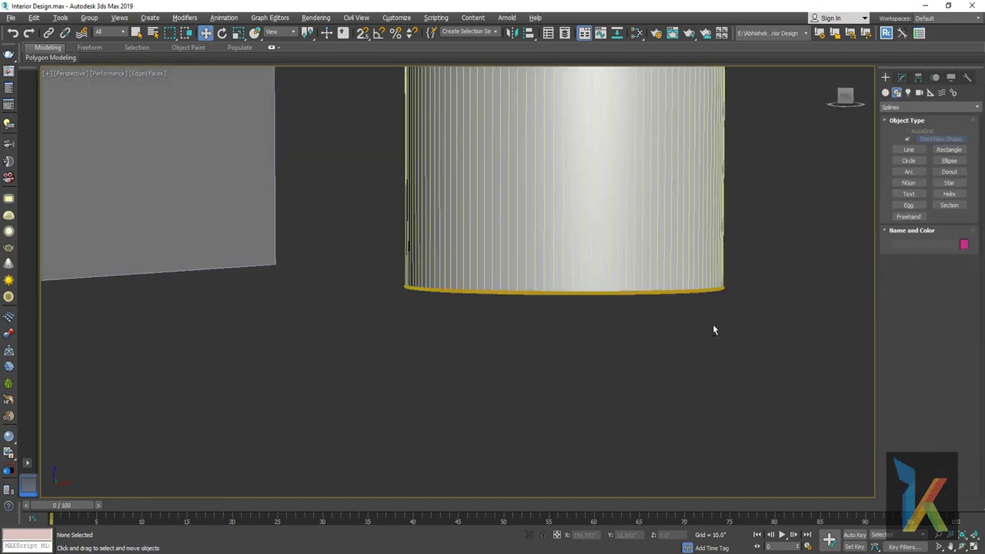
pyautogui.moveTo(713, 324)
pyautogui.keyDown('alt'); pyautogui.mouseDown(button='middle')
pyautogui.moveTo(712, 312)
pyautogui.moveTo(728, 327)
pyautogui.moveTo(723, 369)
pyautogui.moveTo(715, 269)
pyautogui.moveTo(704, 337)
pyautogui.mouseUp(button='middle'); pyautogui.keyUp('alt')
pyautogui.scroll(-3, 712, 313)
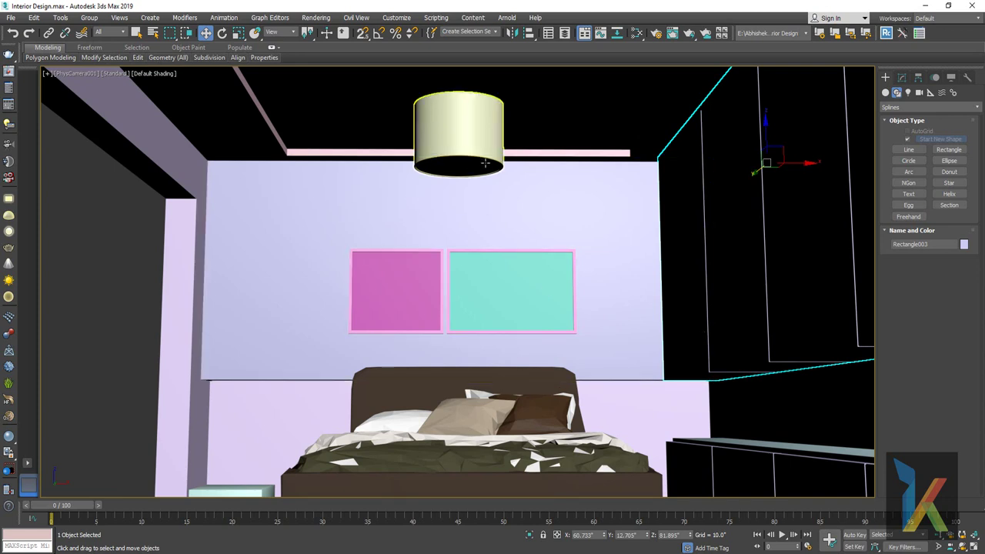
# Select the Lights_002 and Lights_004 lamp shades and bring up the viewport shading menu.
pyautogui.click(488, 140)
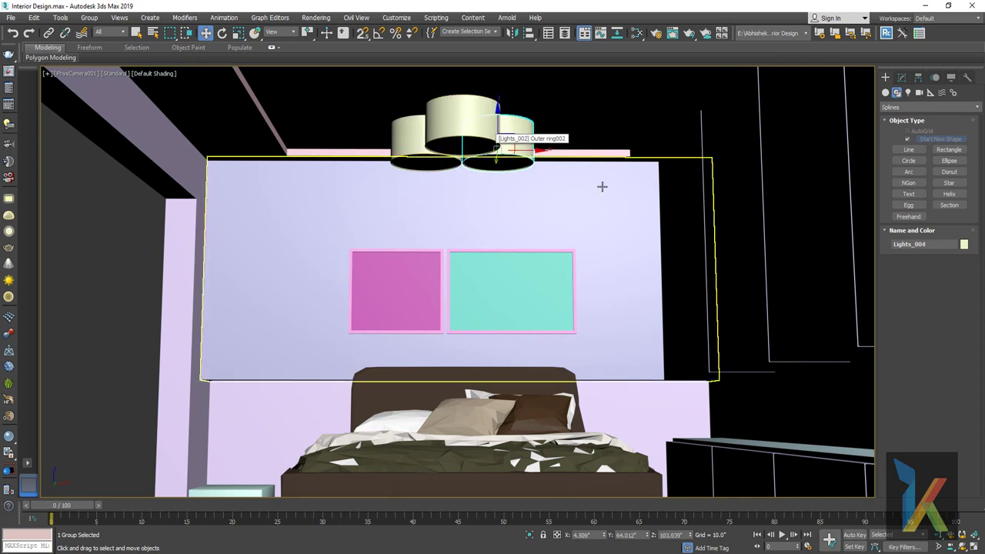
pyautogui.click(523, 161)
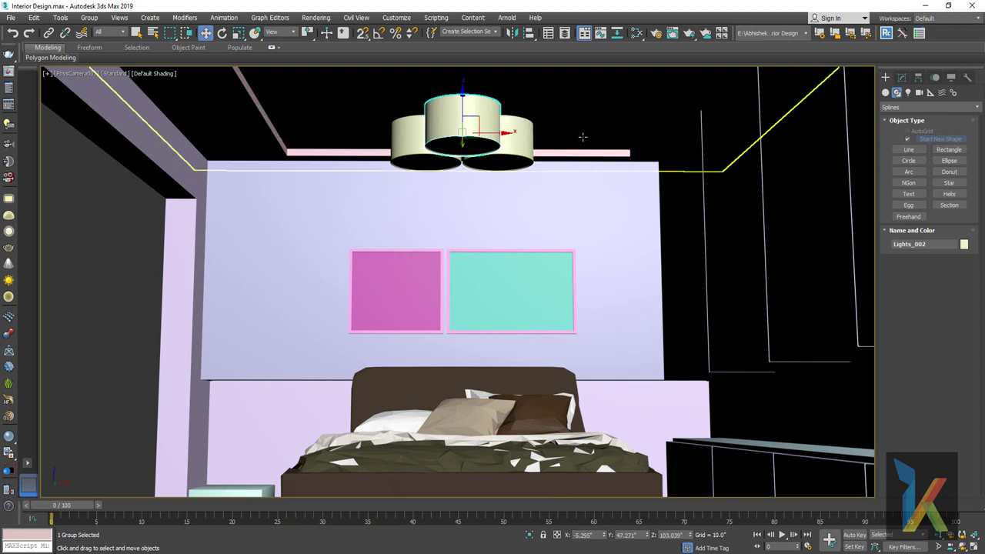
pyautogui.click(529, 152)
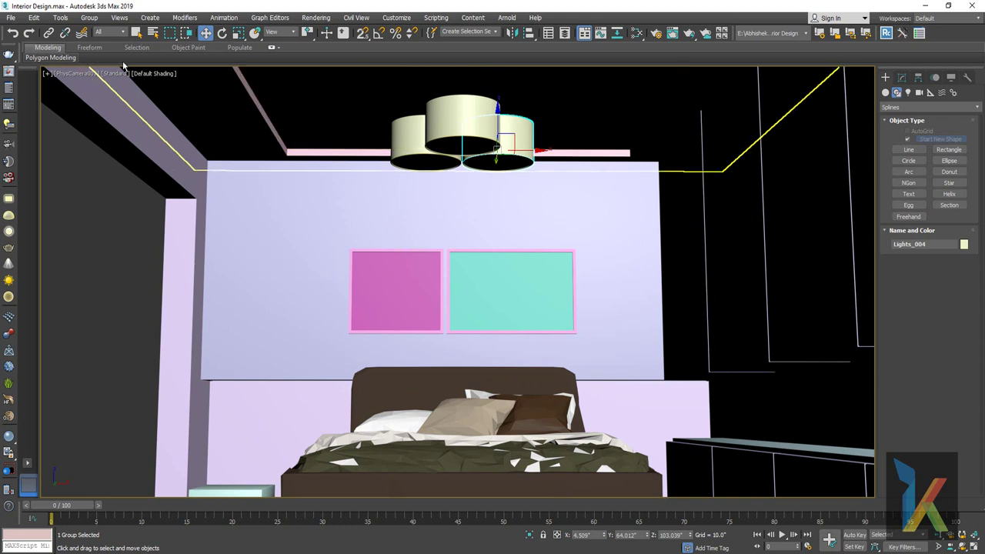
pyautogui.click(153, 73)
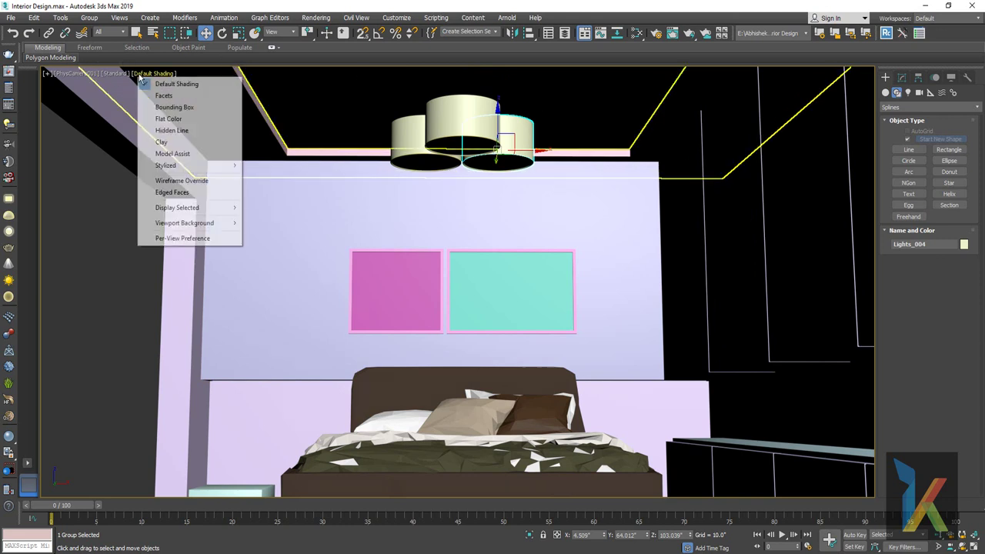
# Switch to clay shading, then copy the light up and to the right in wireframe Top view.
pyautogui.click(162, 142)
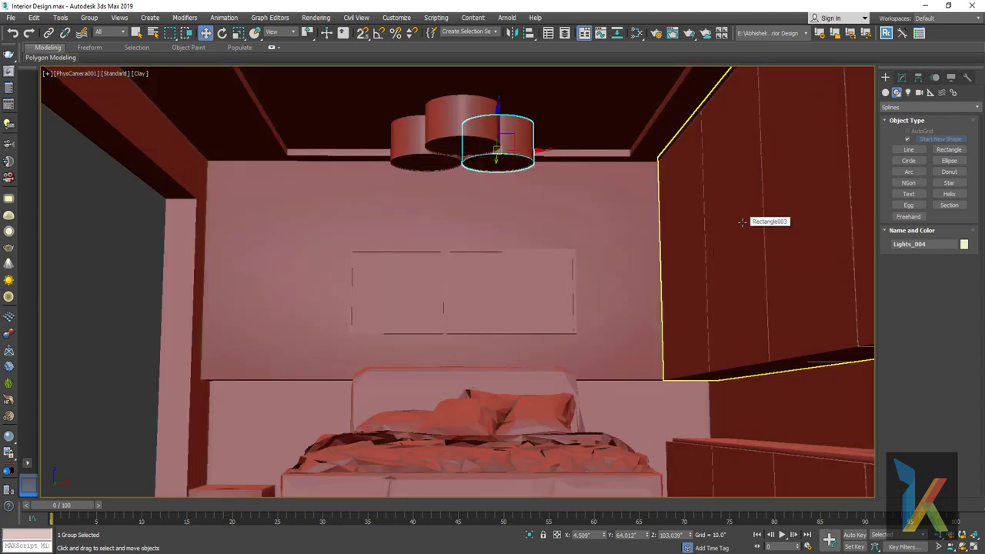
pyautogui.click(459, 129)
pyautogui.press('t')
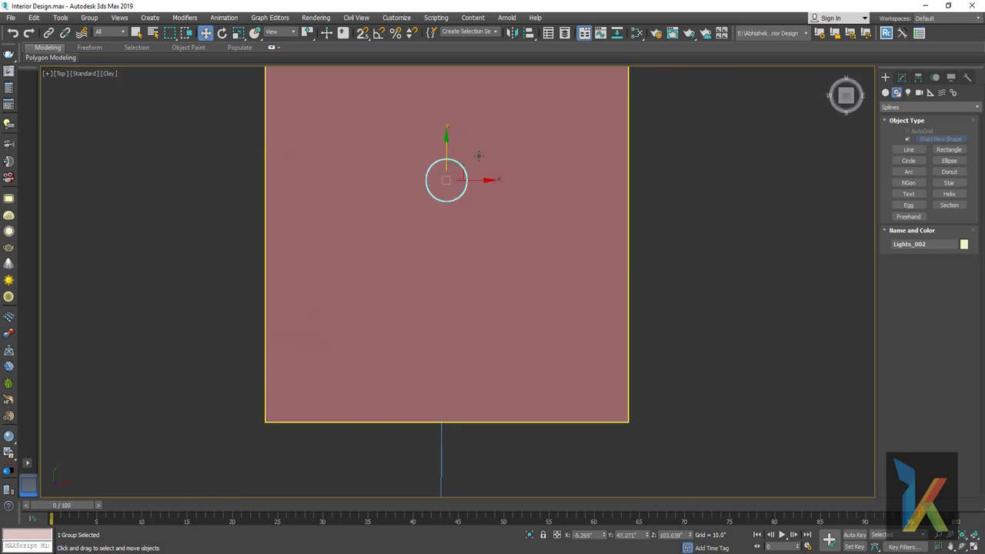
pyautogui.press('F3')
pyautogui.scroll(-4, 480, 157)
pyautogui.scroll(4, 510, 253)
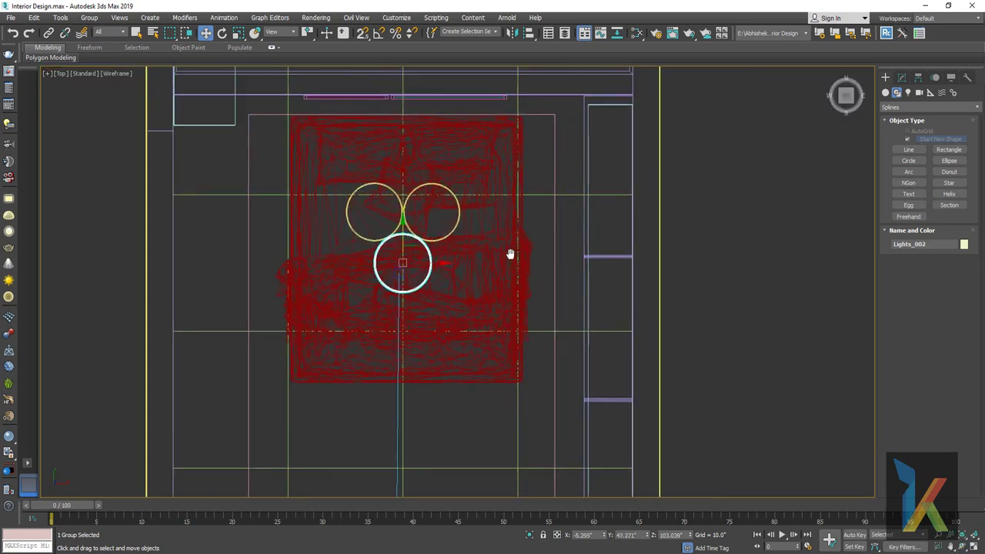
pyautogui.keyDown('shift'); pyautogui.moveTo(406, 280); pyautogui.dragTo(579, 158); pyautogui.keyUp('shift')
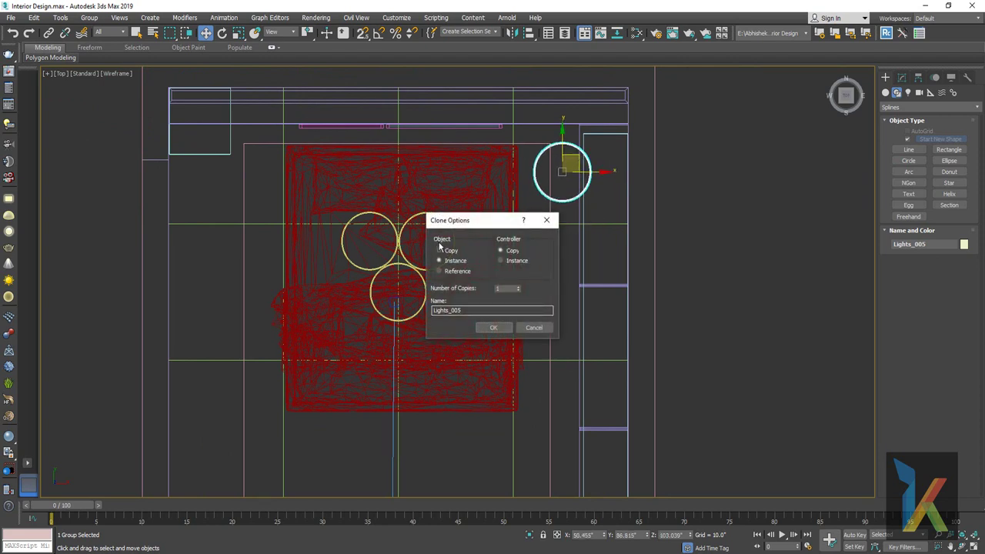
pyautogui.click(483, 327)
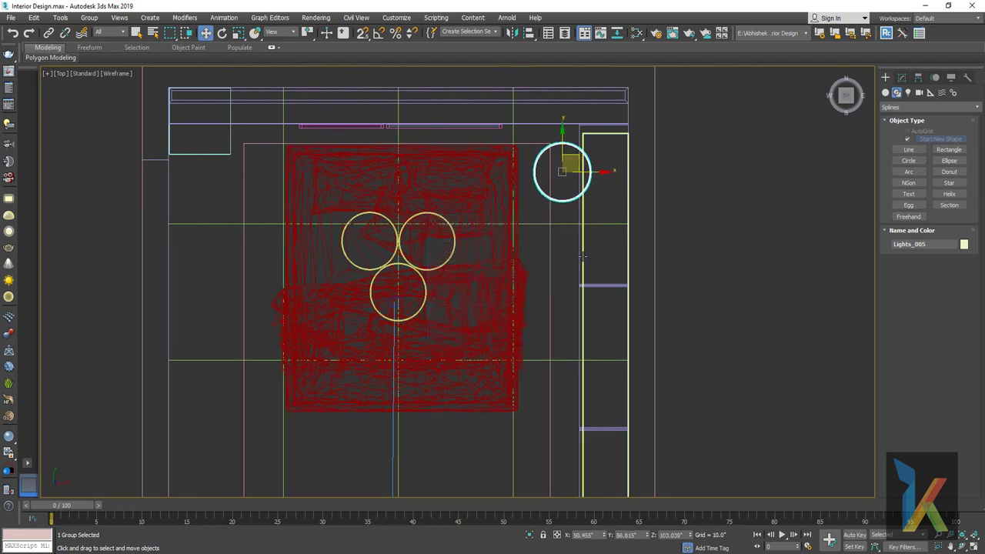
# Scale the copied light down to a compact downlight and check it in Left and camera views.
pyautogui.press('r')
pyautogui.moveTo(568, 171); pyautogui.dragTo(544, 235)
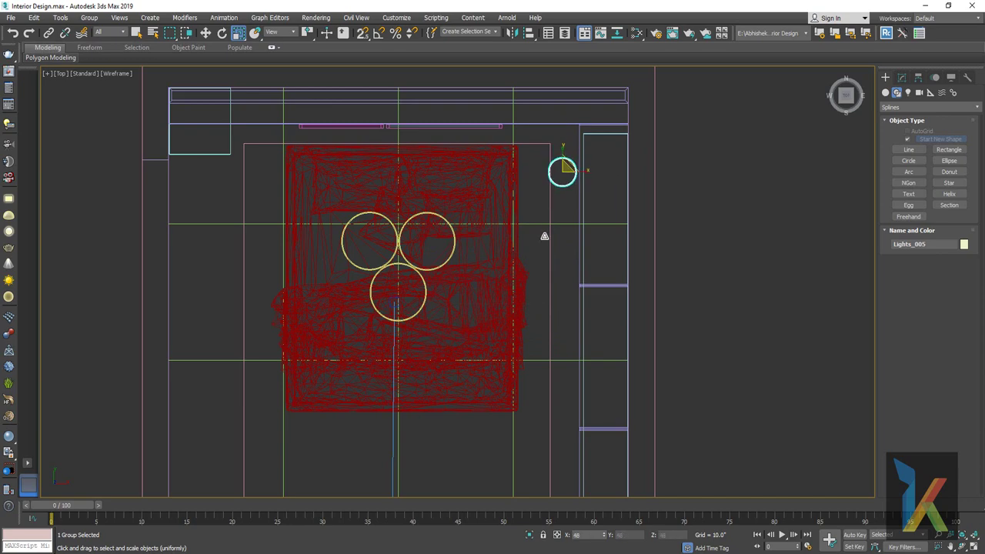
pyautogui.moveTo(526, 284); pyautogui.dragTo(522, 293)
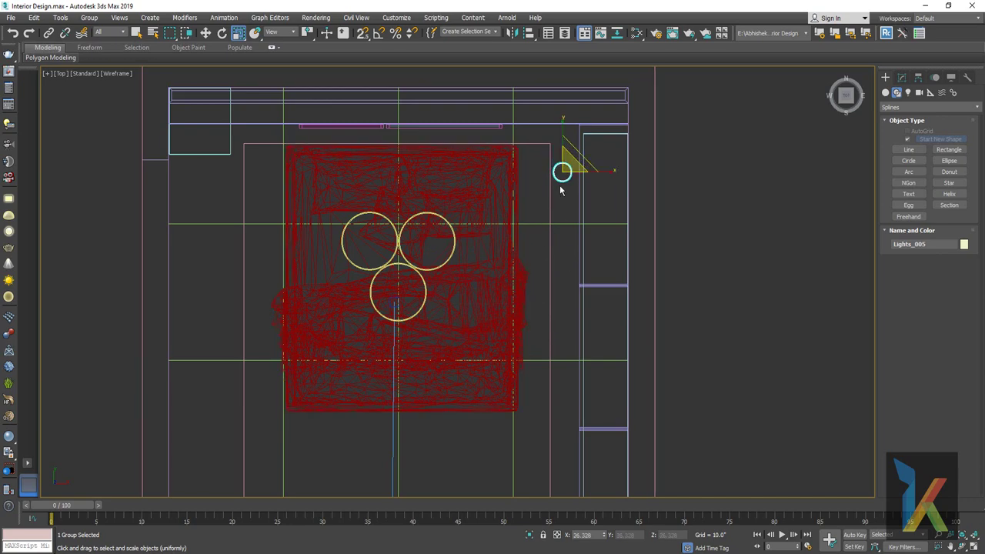
pyautogui.scroll(3, 559, 185)
pyautogui.scroll(2, 539, 231)
pyautogui.press('l')
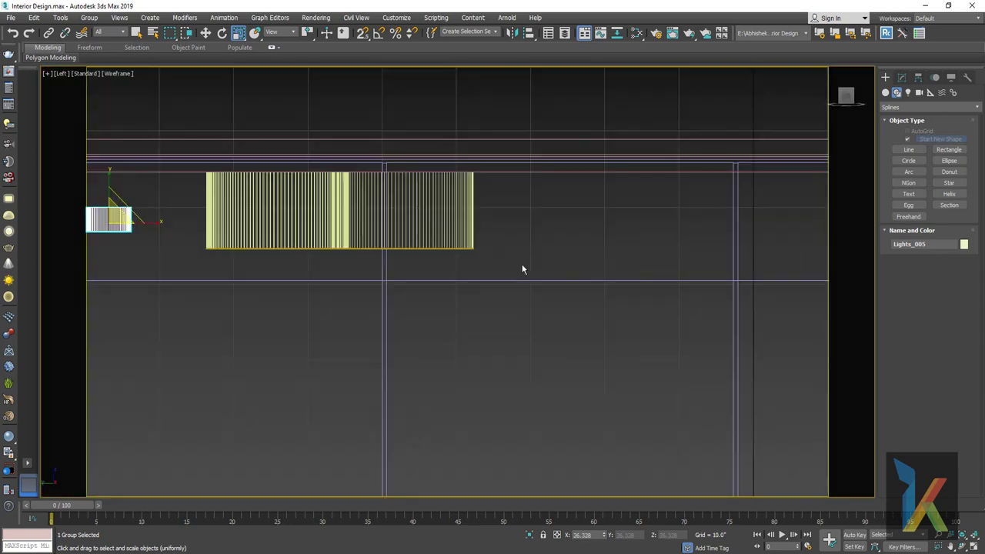
pyautogui.moveTo(240, 278); pyautogui.dragTo(474, 267, button='middle')
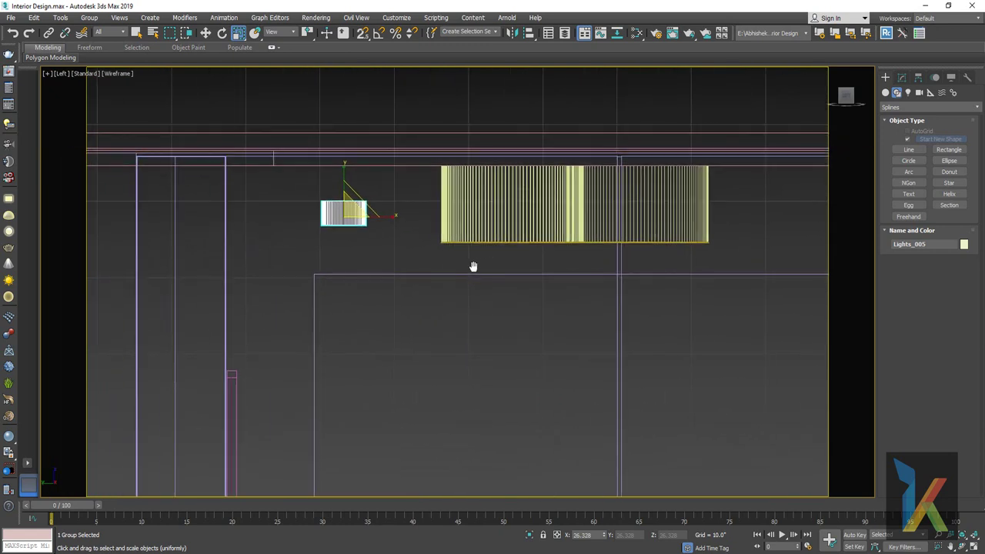
pyautogui.press('c')
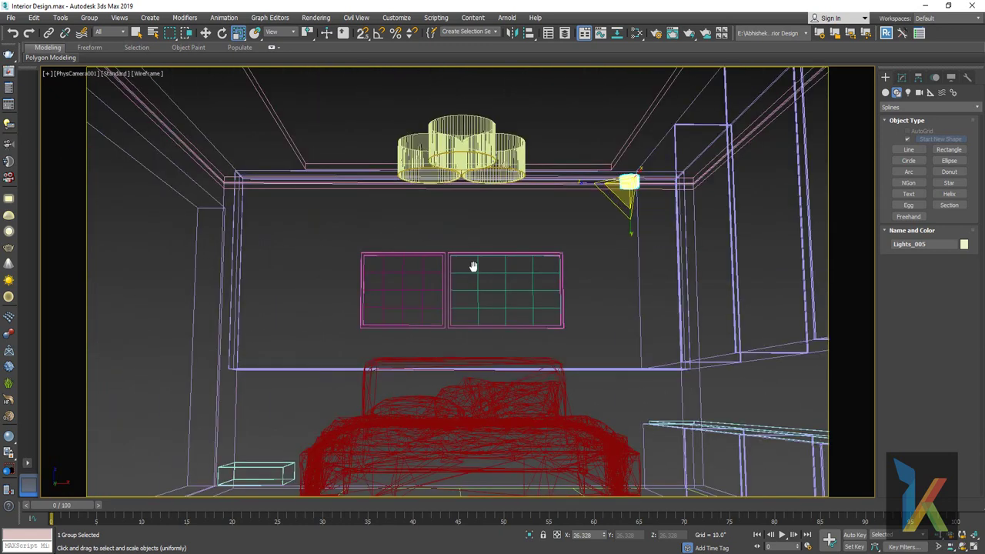
pyautogui.press('t')
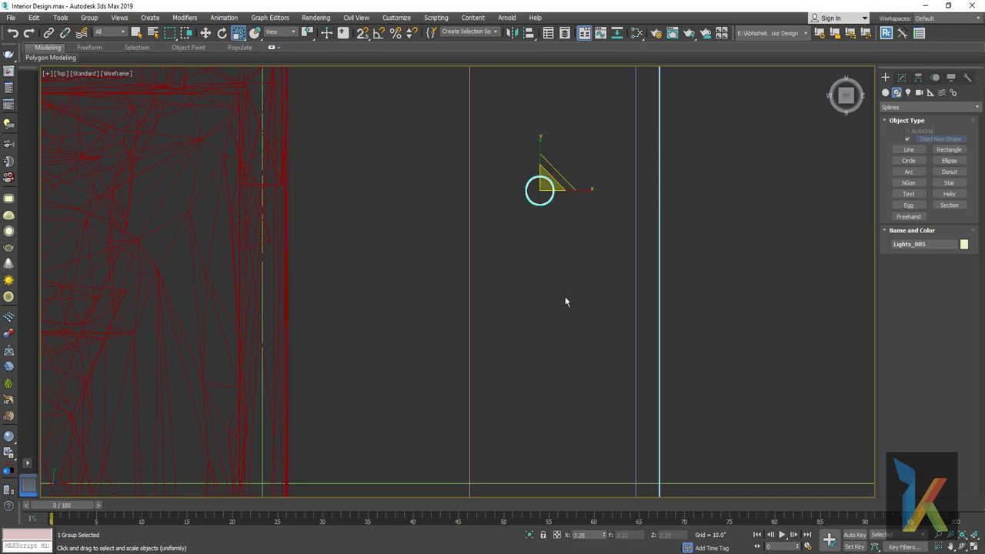
# Switch to Move and clone the downlight down along the side wall in Top view.
pyautogui.rightClick(558, 238)
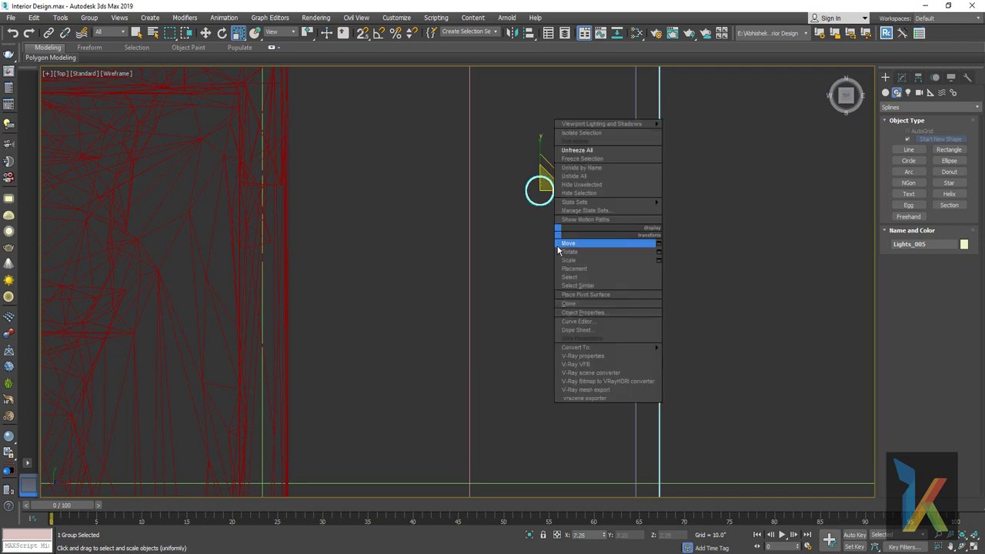
pyautogui.click(563, 241)
pyautogui.press('l')
pyautogui.press('t')
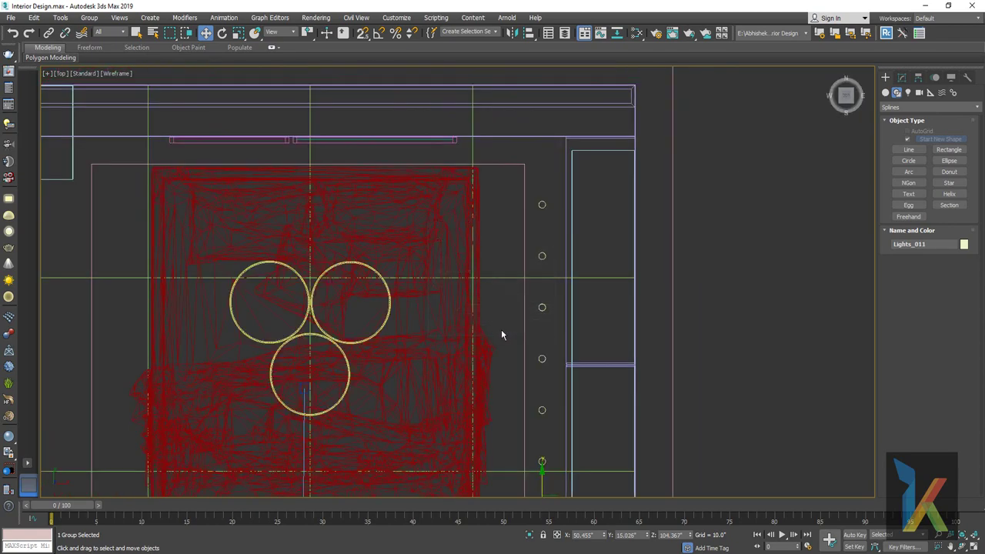
pyautogui.moveTo(559, 282); pyautogui.dragTo(562, 208, button='middle')
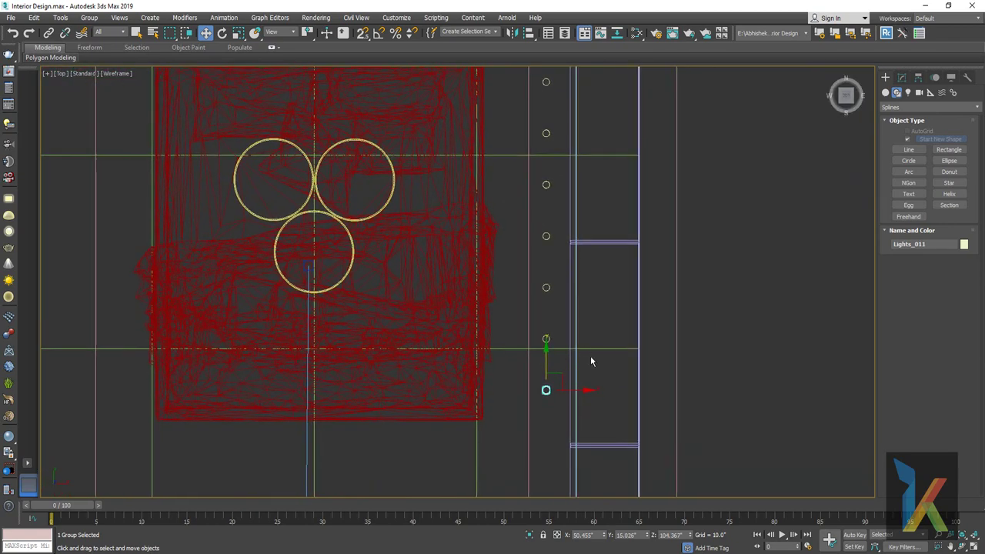
pyautogui.scroll(-2, 584, 357)
pyautogui.moveTo(559, 360); pyautogui.dragTo(564, 268, button='middle')
pyautogui.keyDown('shift'); pyautogui.moveTo(562, 268); pyautogui.dragTo(562, 288); pyautogui.keyUp('shift')
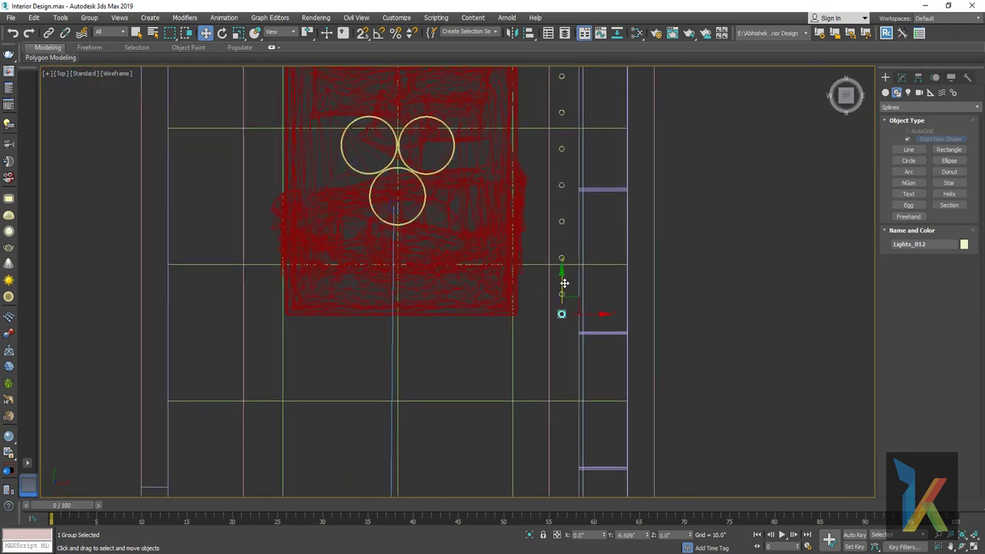
pyautogui.click(535, 327)
# Create instanced copies of the topmost downlight along the wall and check them from the camera.
pyautogui.click(562, 76)
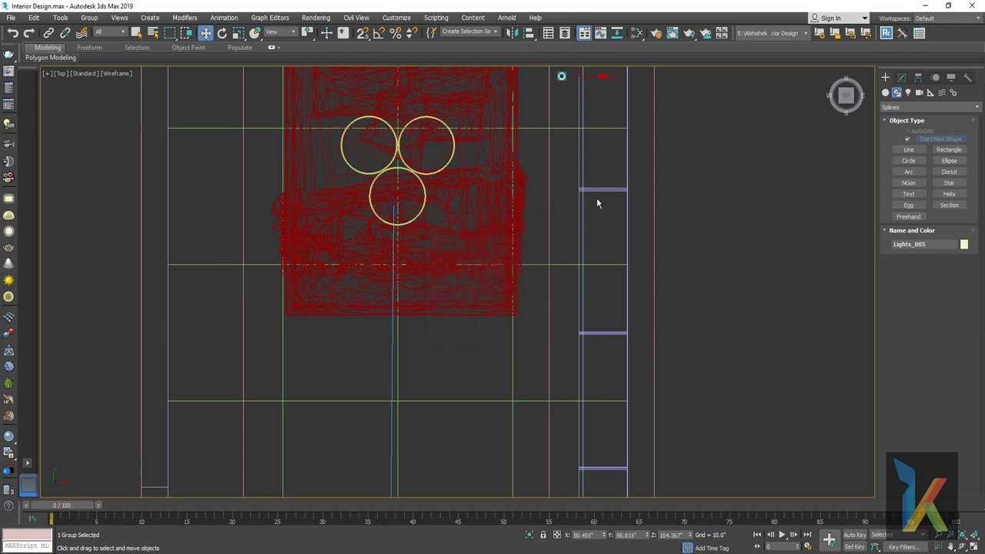
pyautogui.moveTo(596, 197); pyautogui.dragTo(605, 299, button='middle')
pyautogui.keyDown('shift'); pyautogui.moveTo(570, 144); pyautogui.dragTo(575, 177); pyautogui.keyUp('shift')
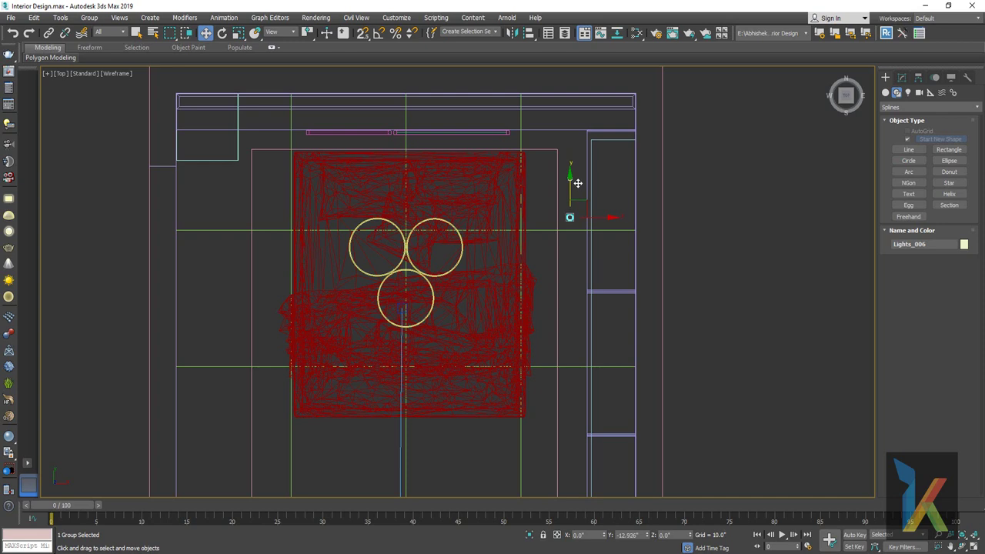
pyautogui.keyDown('shift'); pyautogui.moveTo(578, 183); pyautogui.dragTo(578, 185); pyautogui.keyUp('shift')
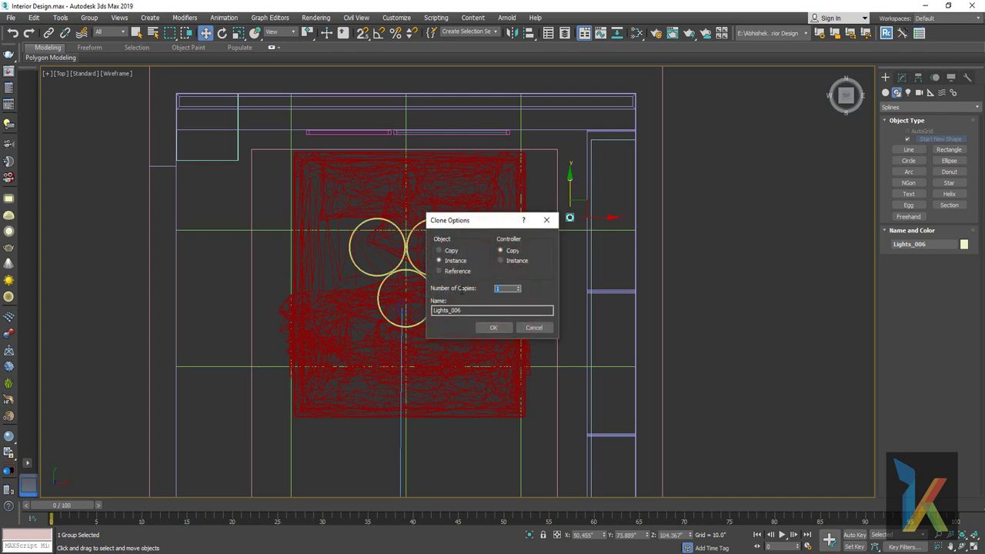
pyautogui.click(494, 327)
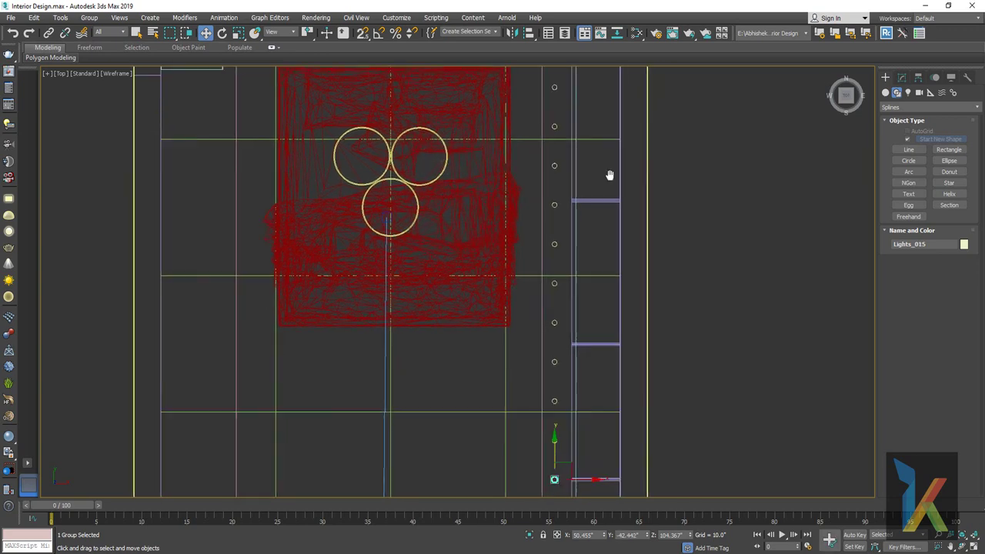
pyautogui.moveTo(494, 324); pyautogui.dragTo(622, 295, button='middle')
pyautogui.press('c')
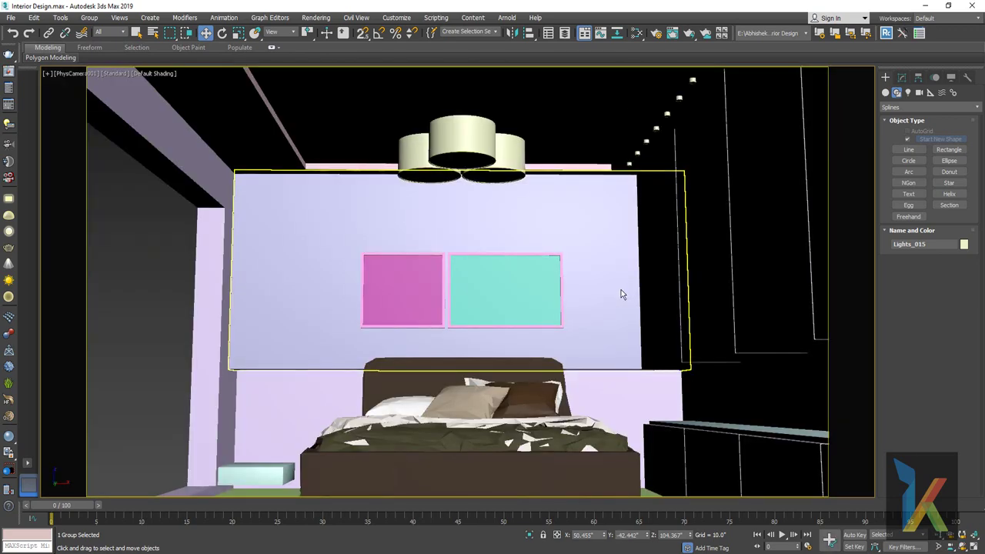
# Undo the copies and redo the instanced downlight row with new spacing, up to Lights_011.
pyautogui.hotkey('ctrl', 'z')
pyautogui.press('t')
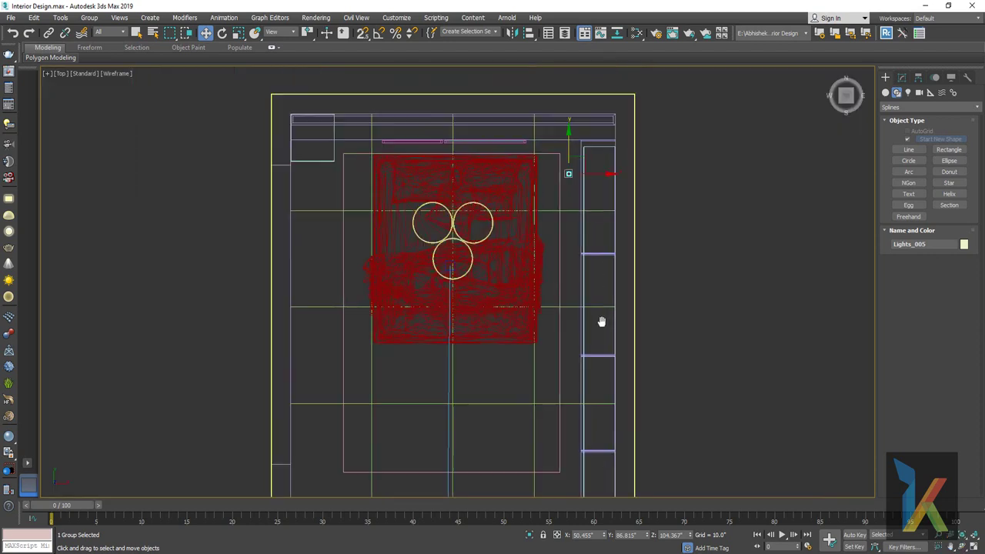
pyautogui.scroll(2, 559, 186)
pyautogui.keyDown('shift'); pyautogui.moveTo(570, 227); pyautogui.dragTo(569, 304); pyautogui.keyUp('shift')
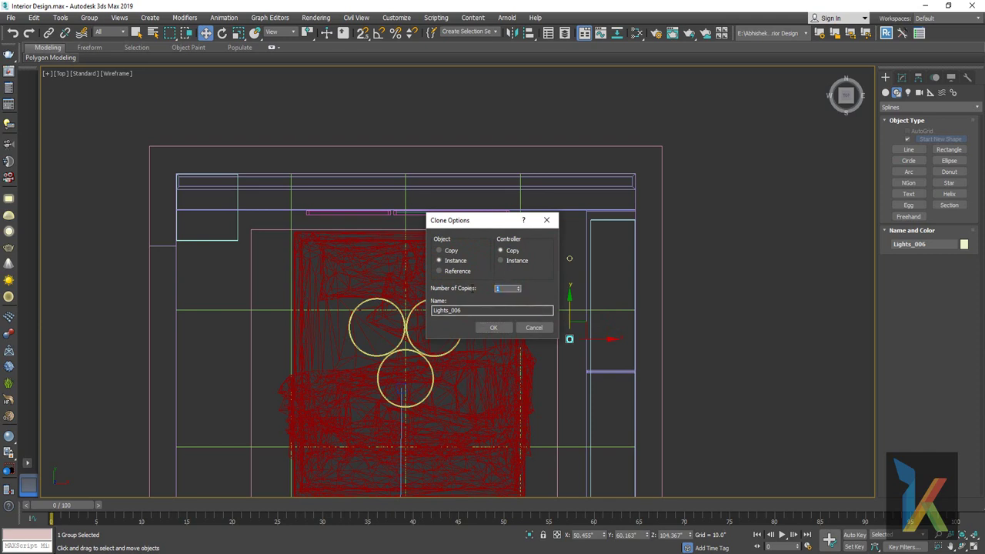
pyautogui.click(491, 327)
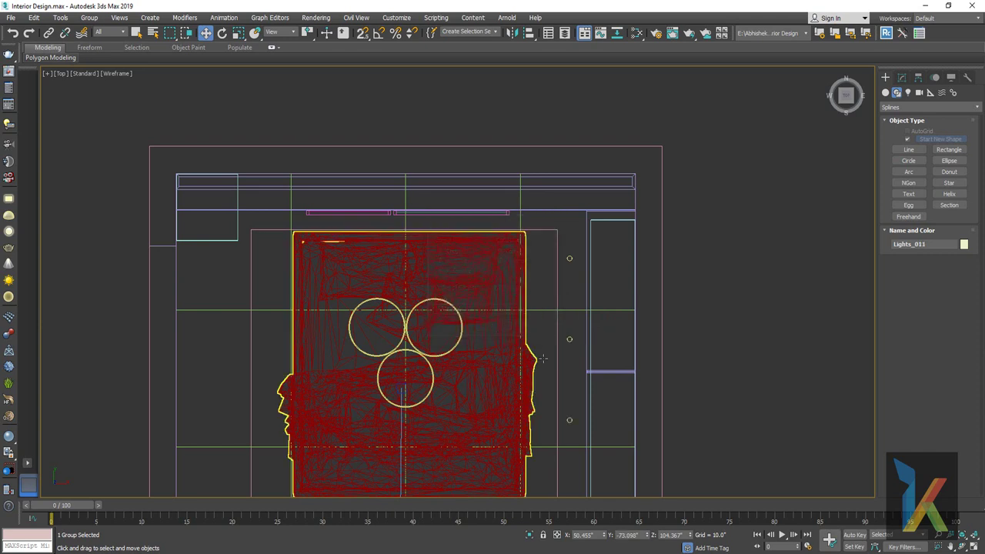
pyautogui.moveTo(616, 416); pyautogui.dragTo(643, 175, button='middle')
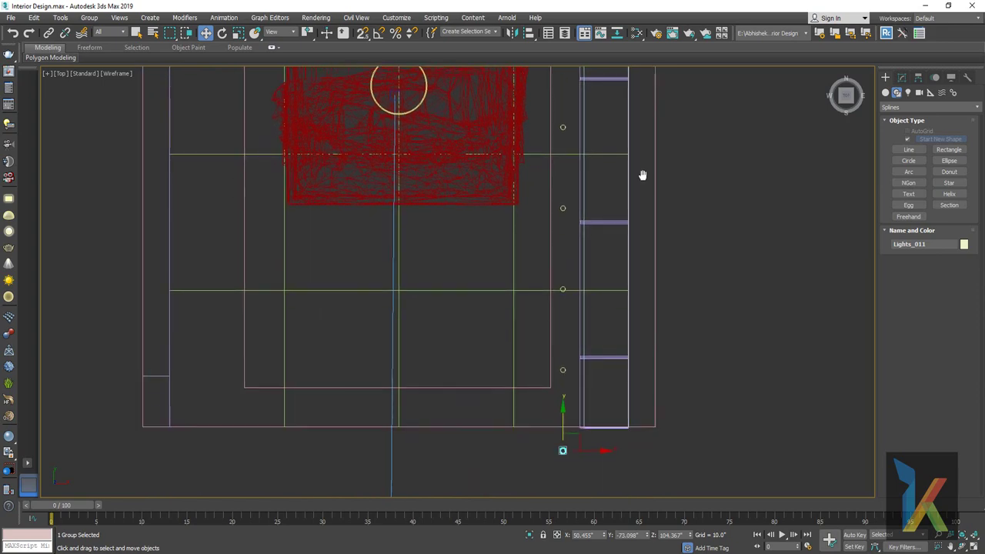
pyautogui.click(621, 412)
# Inspect the new downlights and picture frame through the bedroom camera, then clear the selection.
pyautogui.press('c')
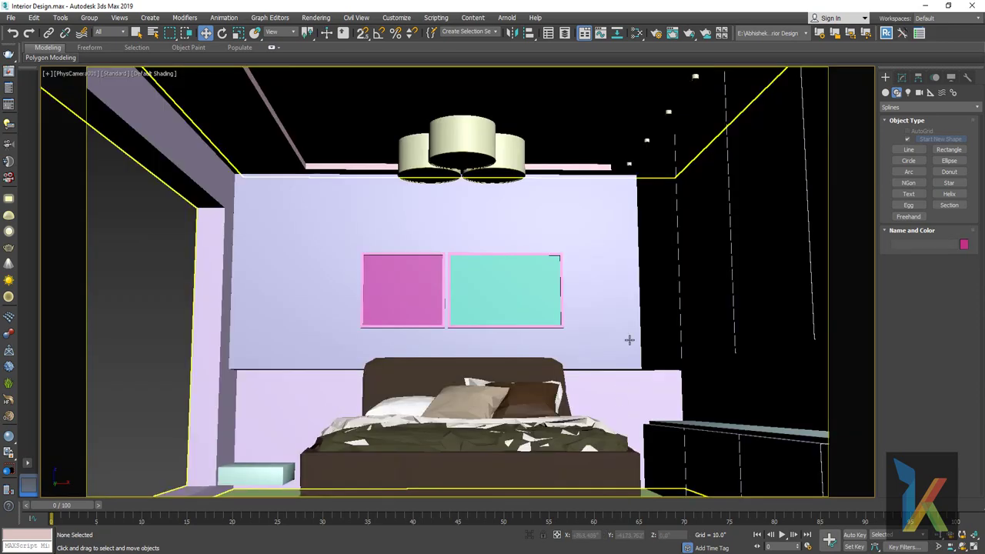
pyautogui.click(647, 141)
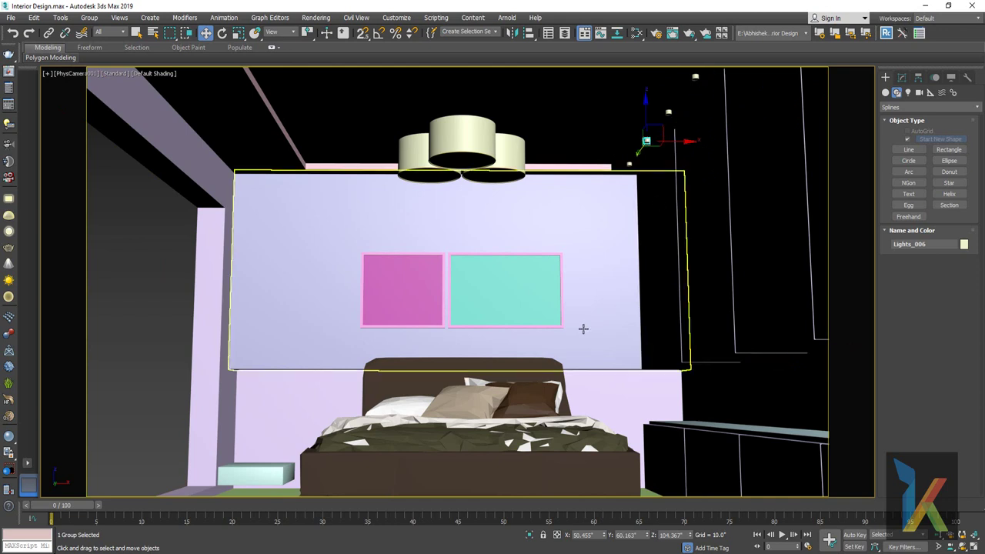
pyautogui.click(553, 313)
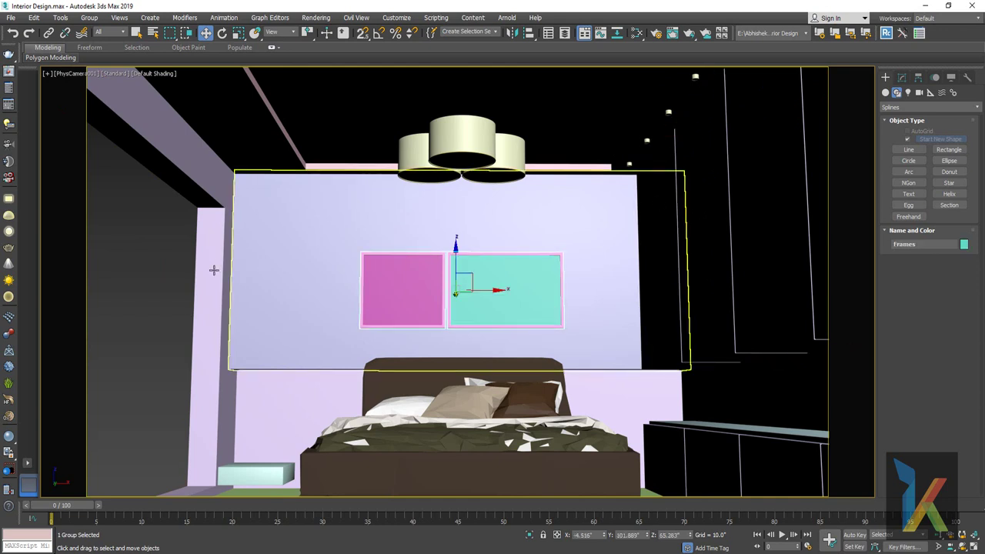
pyautogui.click(143, 272)
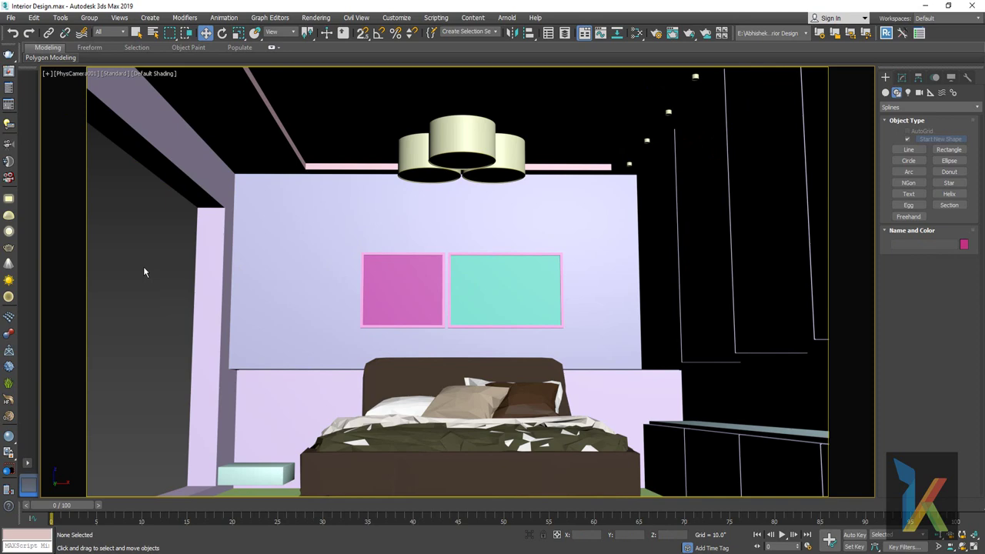
# Save the scene as the incremented file Interior Design01.max.
pyautogui.click(11, 17)
pyautogui.click(28, 112)
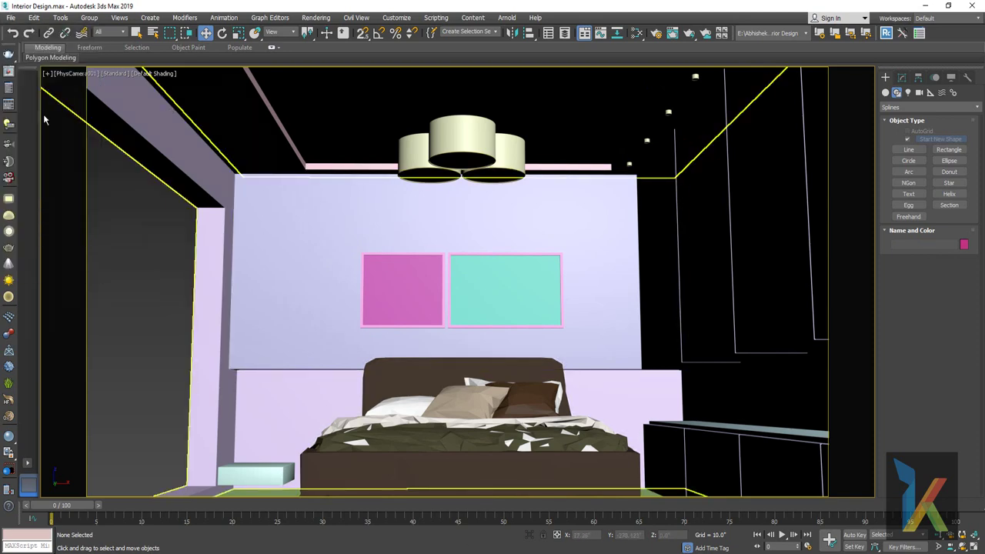
pyautogui.click(308, 328)
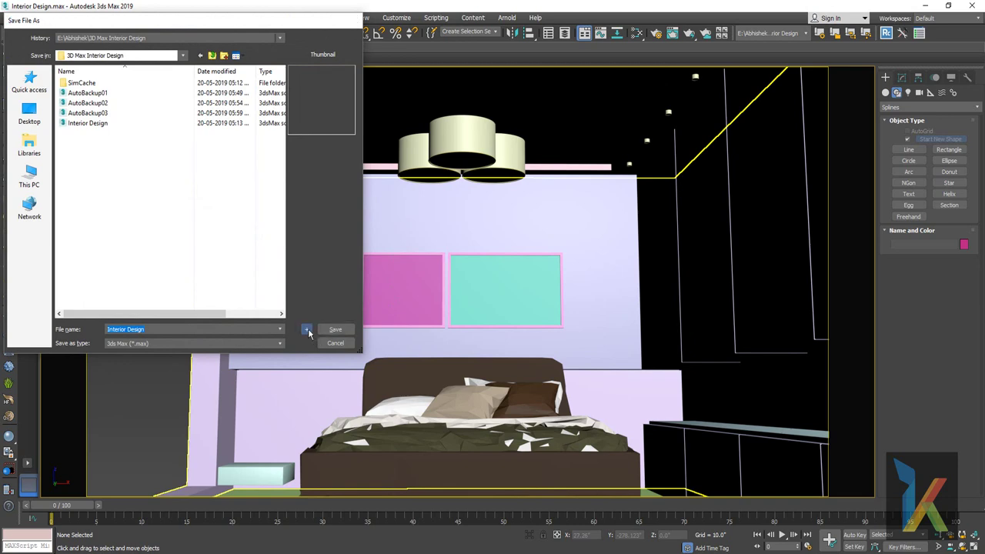